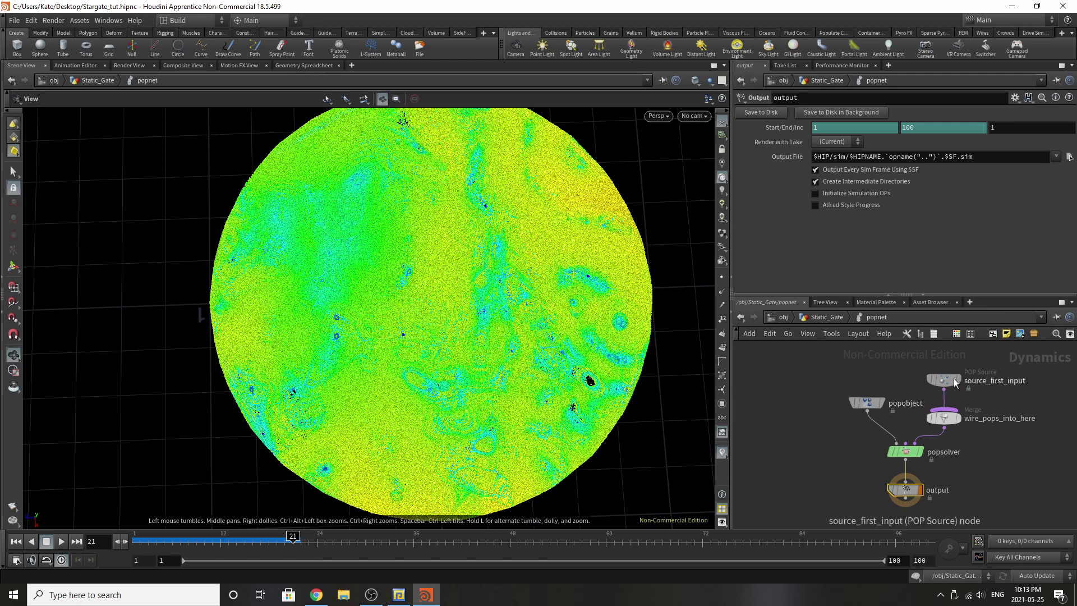
Review the birth, source and attribute settings of the source_first_input POP Source node.
left_click(943, 380)
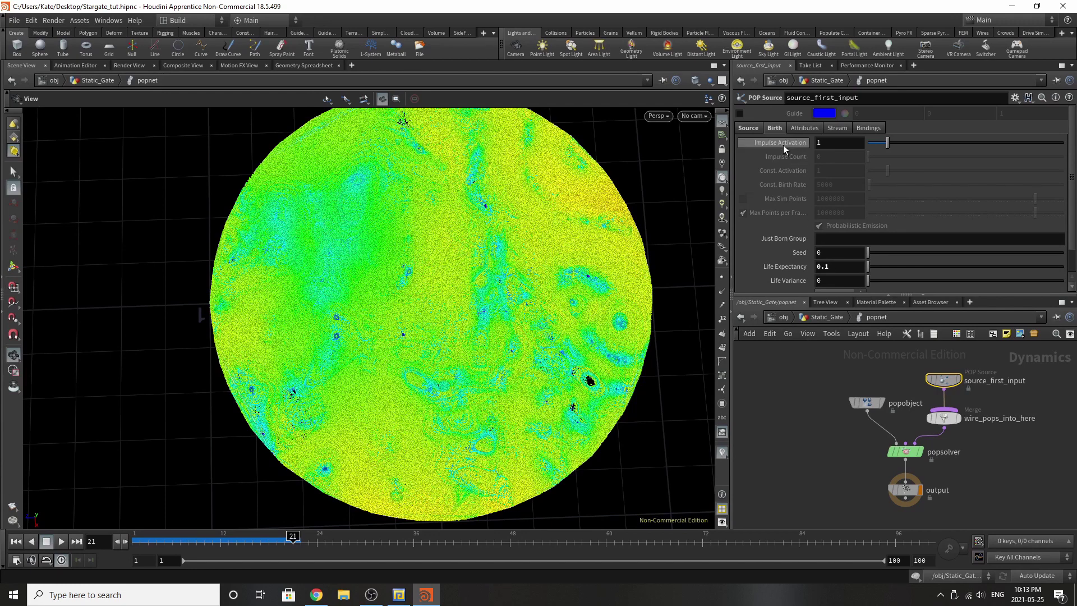
left_click(739, 127)
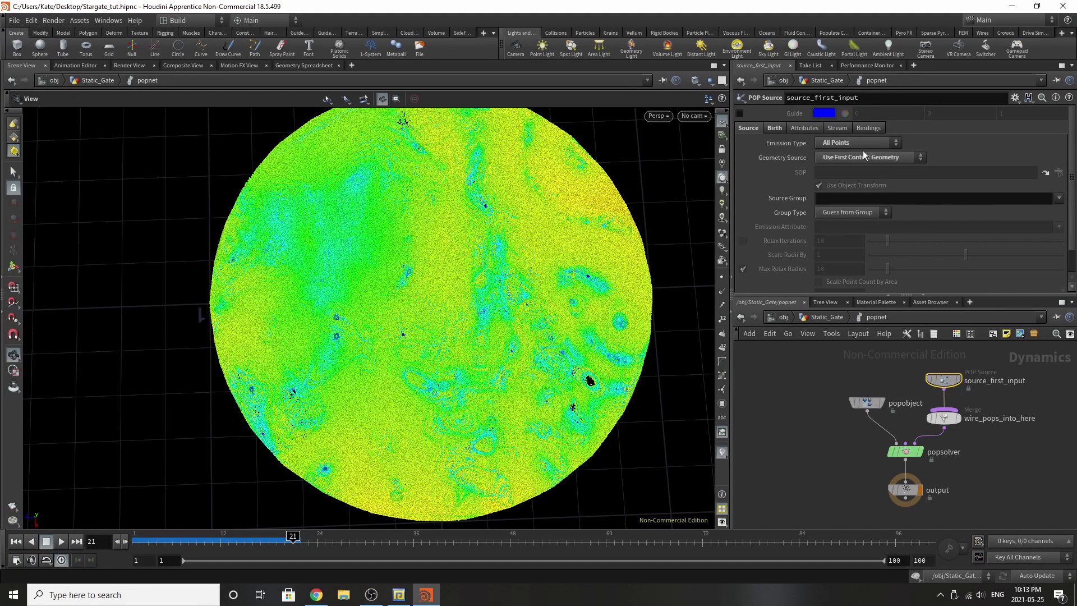
left_click(810, 131)
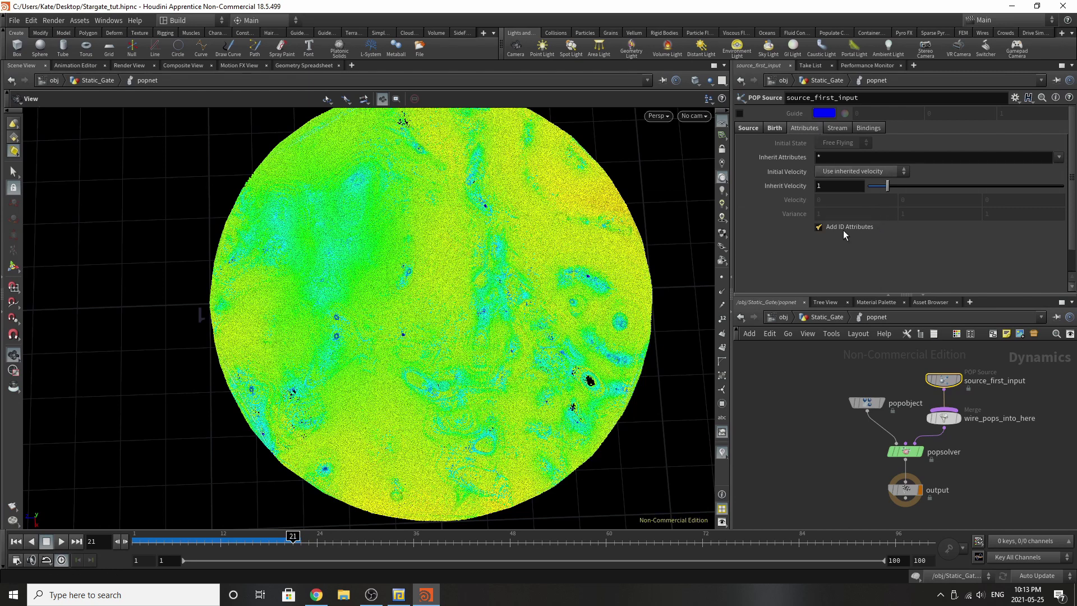
Review the popsolver node's substep, update, collision and sleeping settings, along with the popobject node's parameters.
left_click(904, 451)
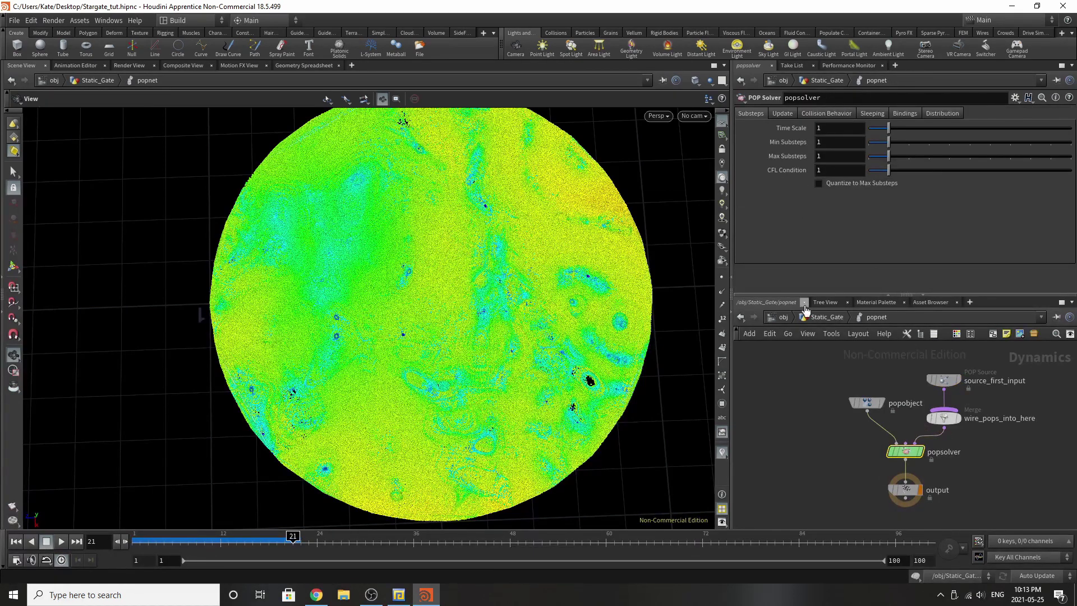
left_click(782, 114)
left_click(827, 113)
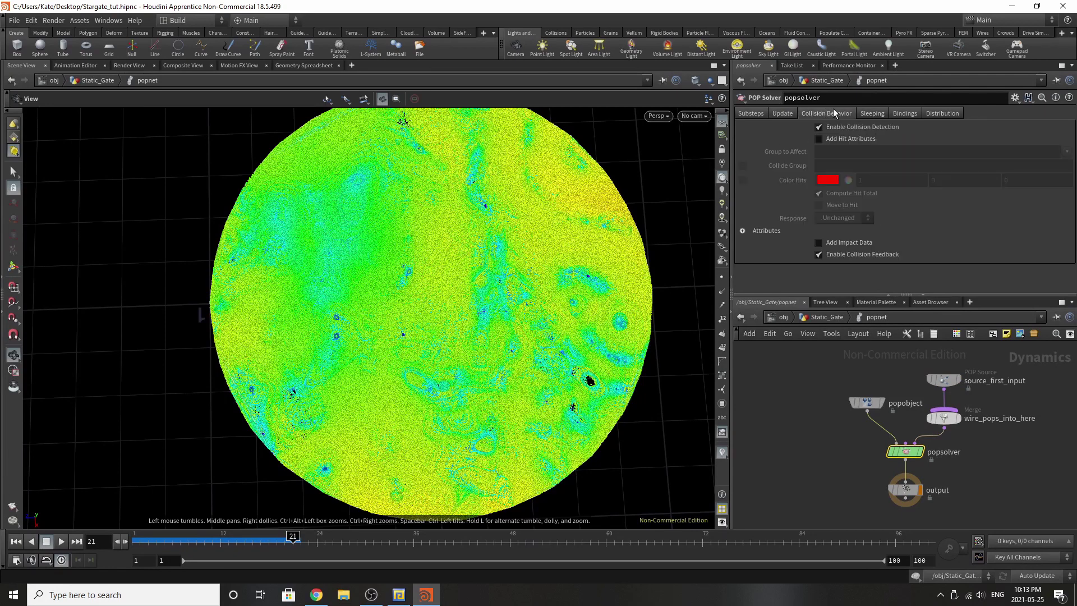
left_click(872, 113)
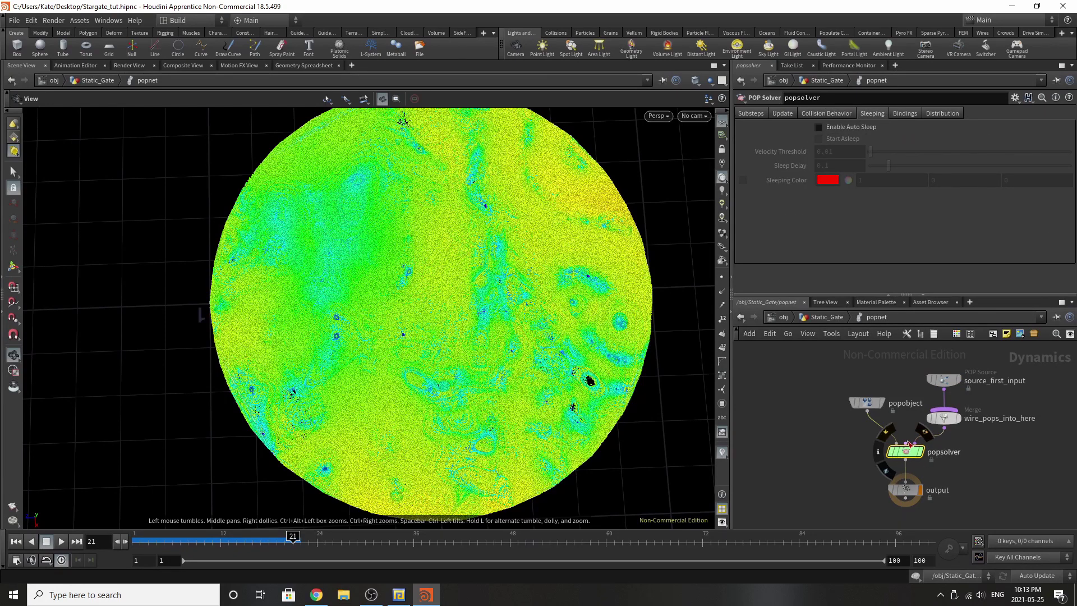
left_click(874, 404)
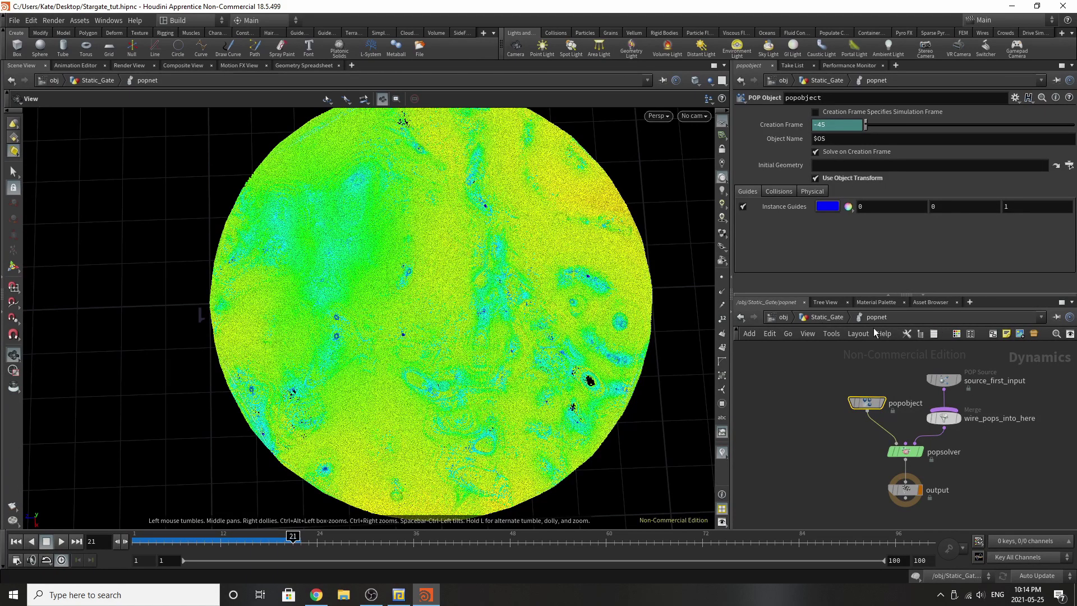
Return to the Static_Gate network and display the particlefluidsurface1 node to inspect the meshed surface.
left_click(836, 317)
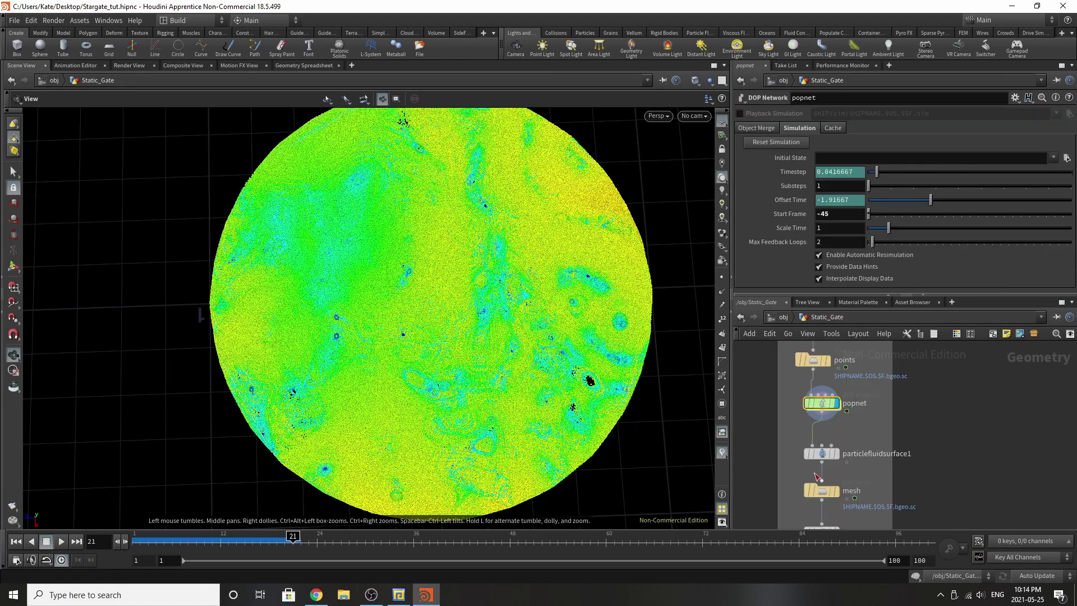
left_click(839, 463)
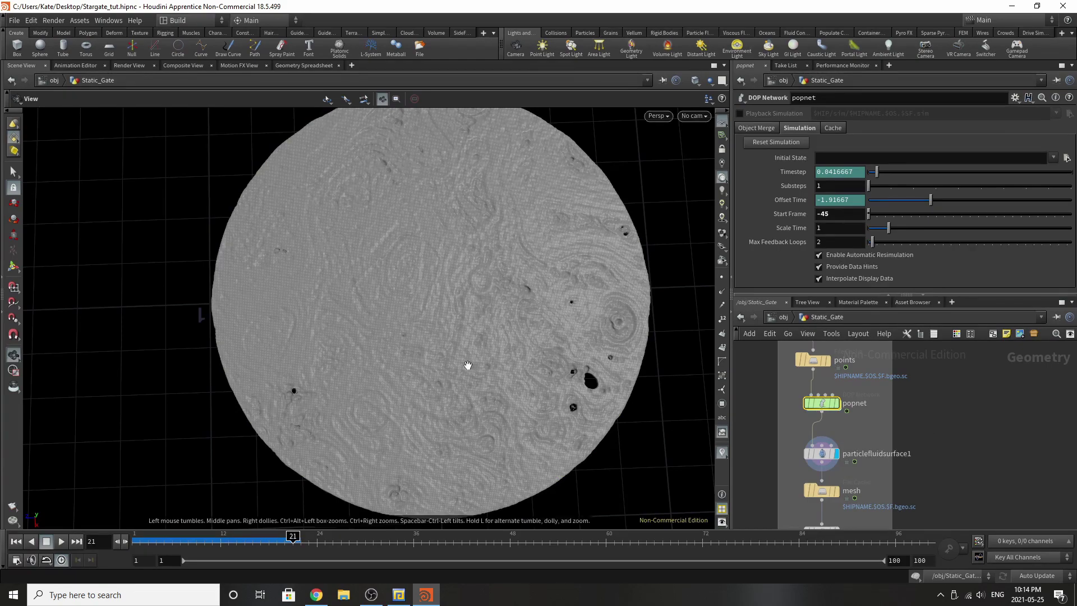
left_click_drag(469, 365, 414, 320)
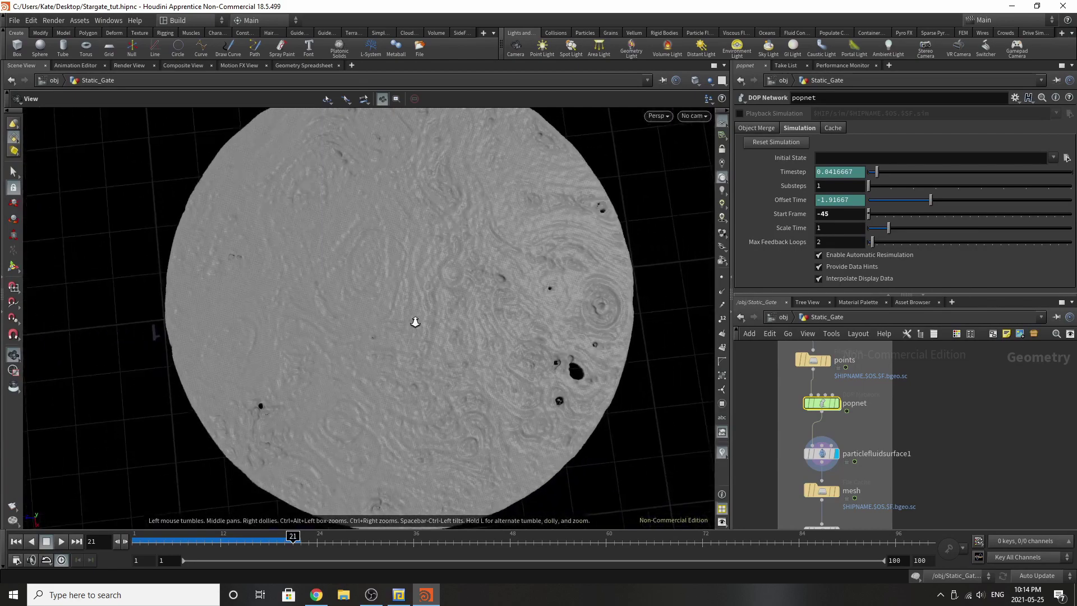
Review the surfacing and output parameters of particlefluidsurface1 and the simulation settings of popnet.
left_click(830, 455)
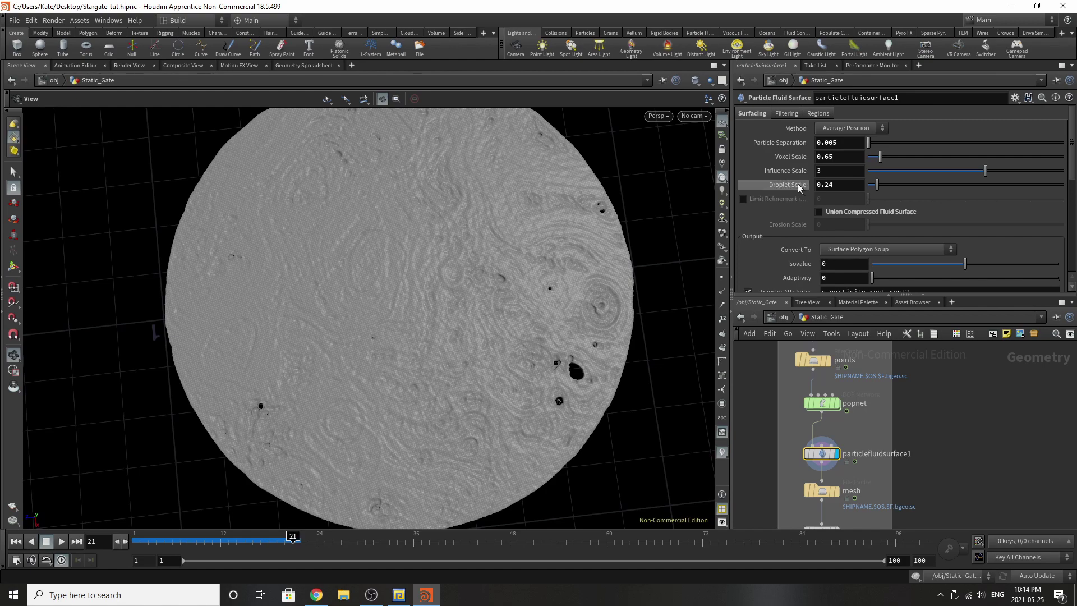
scroll(796, 247, "down", 3)
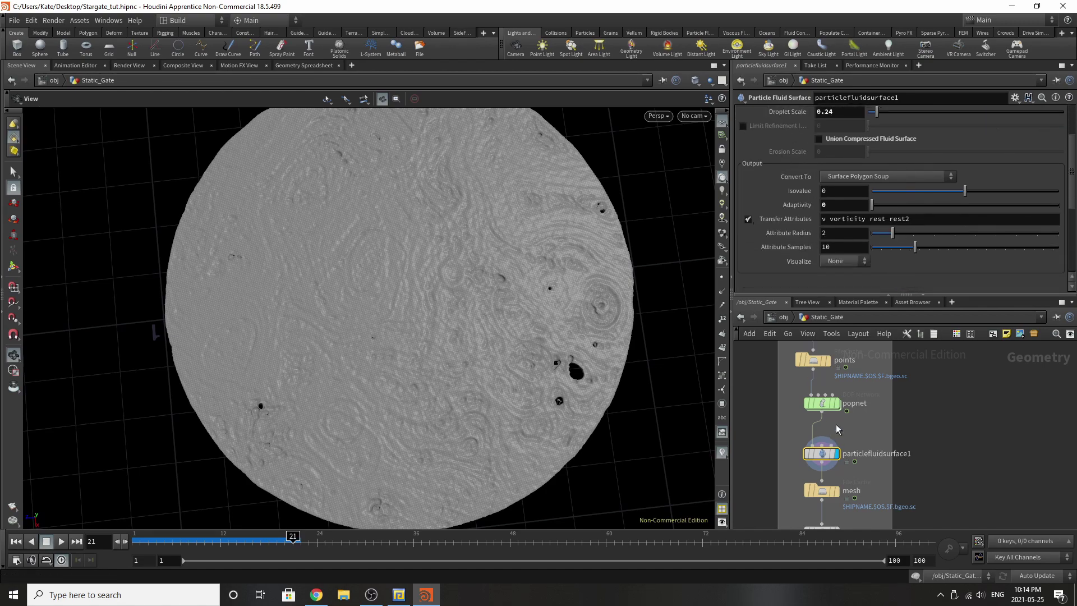
scroll(915, 253, "up", 3)
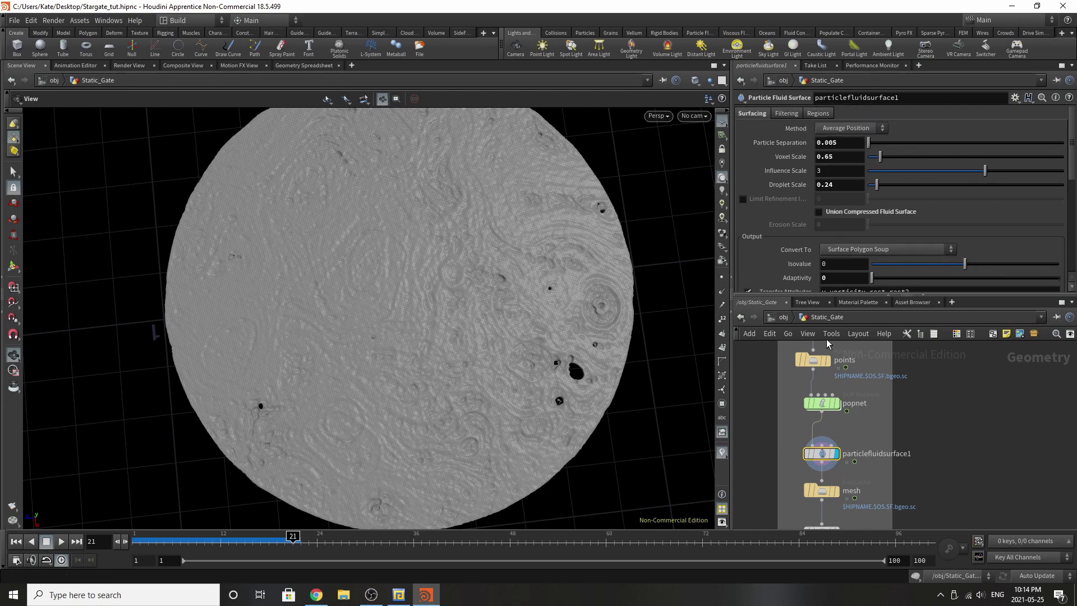
left_click(822, 403)
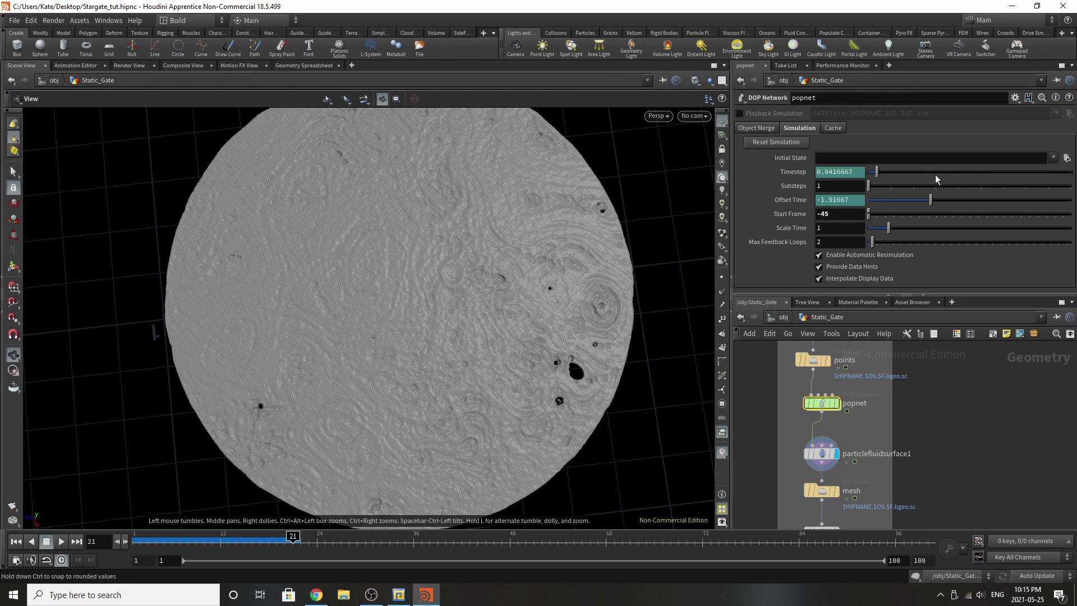
Select the mesh File Cache node and set it as the displayed node to review its cache settings.
scroll(851, 446, "up", 3)
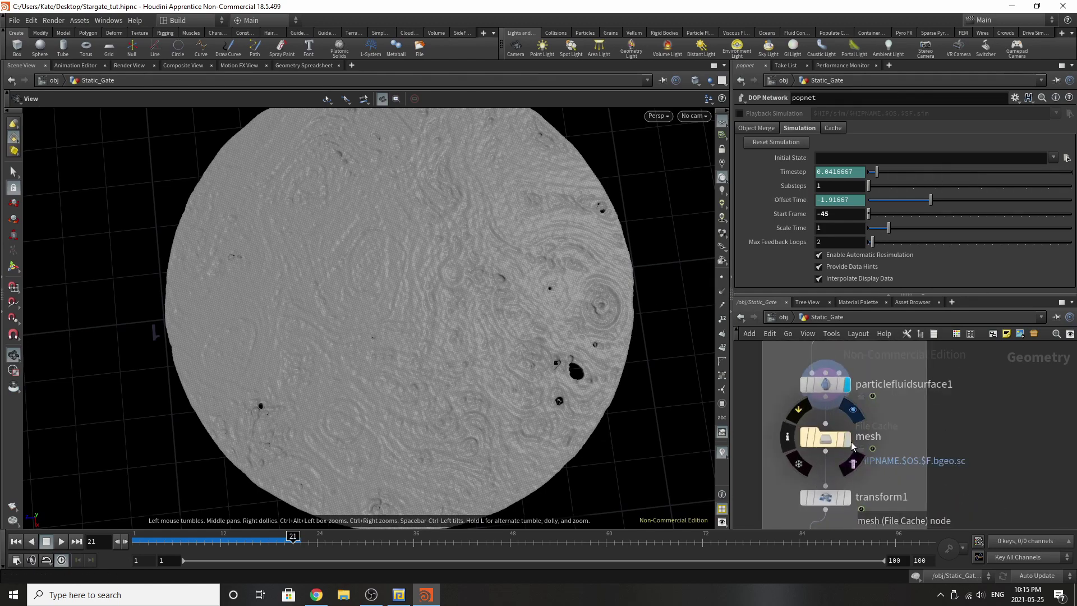
left_click(844, 440)
scroll(888, 432, "down", 3)
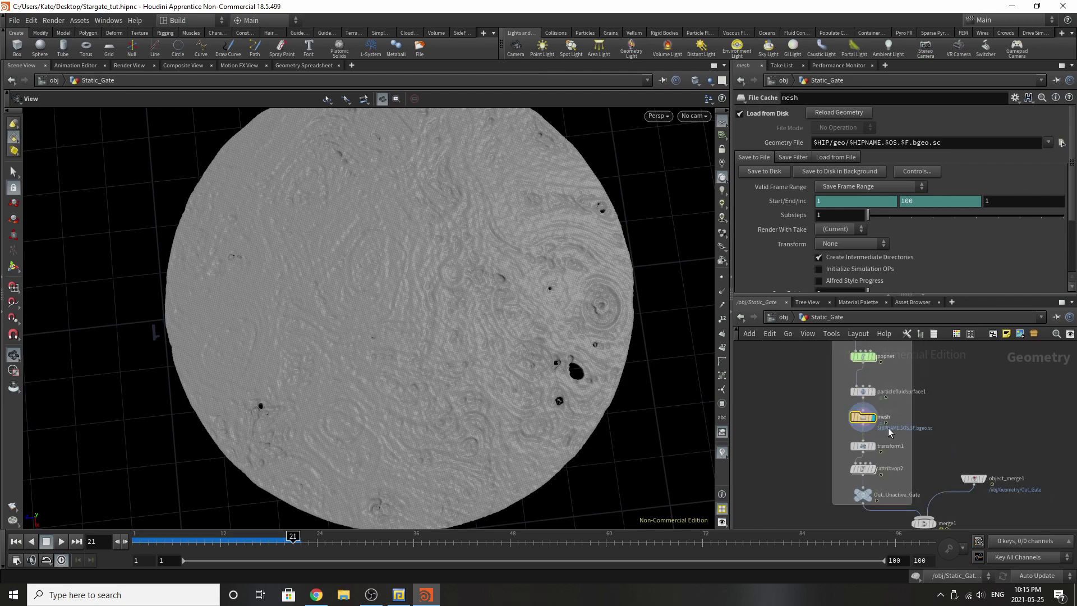
Select and display the transform1 node and inspect how it orients the disc in the scene.
scroll(891, 448, "up", 3)
left_click(847, 449)
left_click(864, 450)
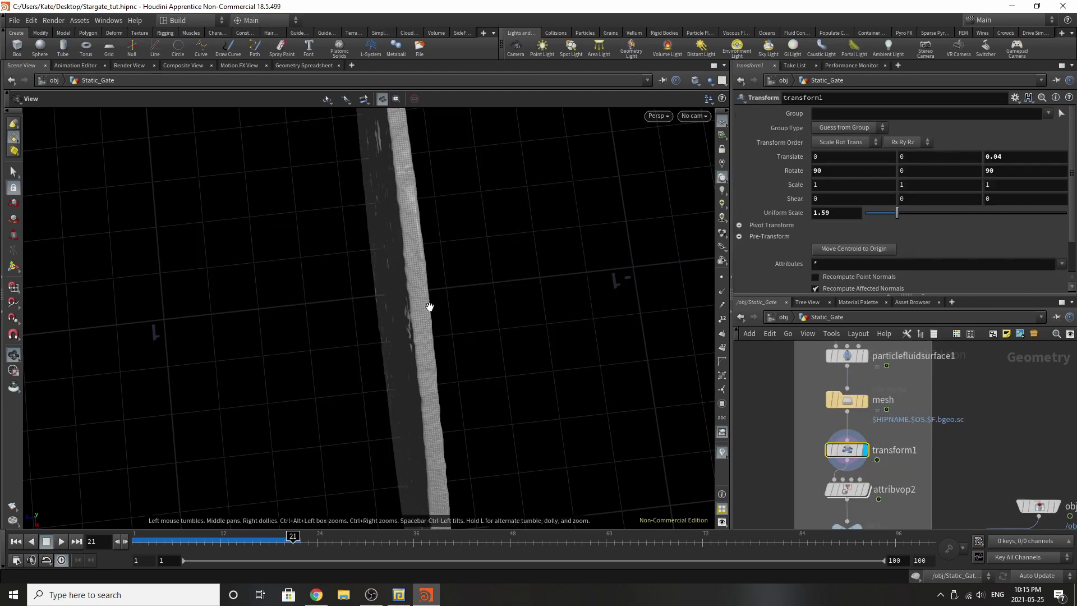
left_click_drag(429, 307, 589, 317)
Display the merge1 node and examine how the fluid disc fits inside the stone gate ring.
scroll(895, 375, "down", 3)
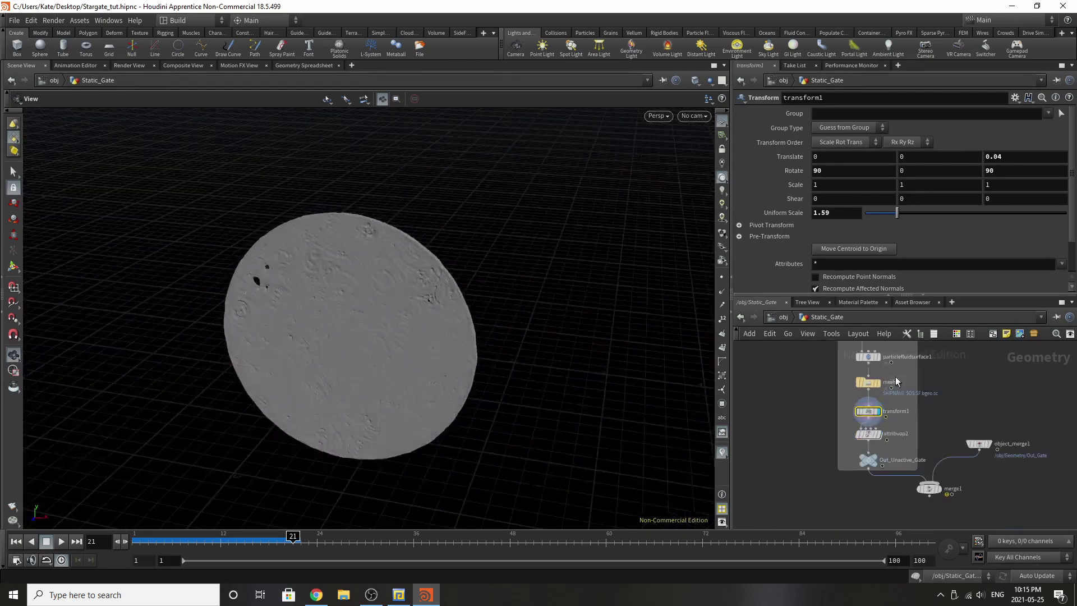
scroll(904, 472, "up", 3)
left_click(961, 500)
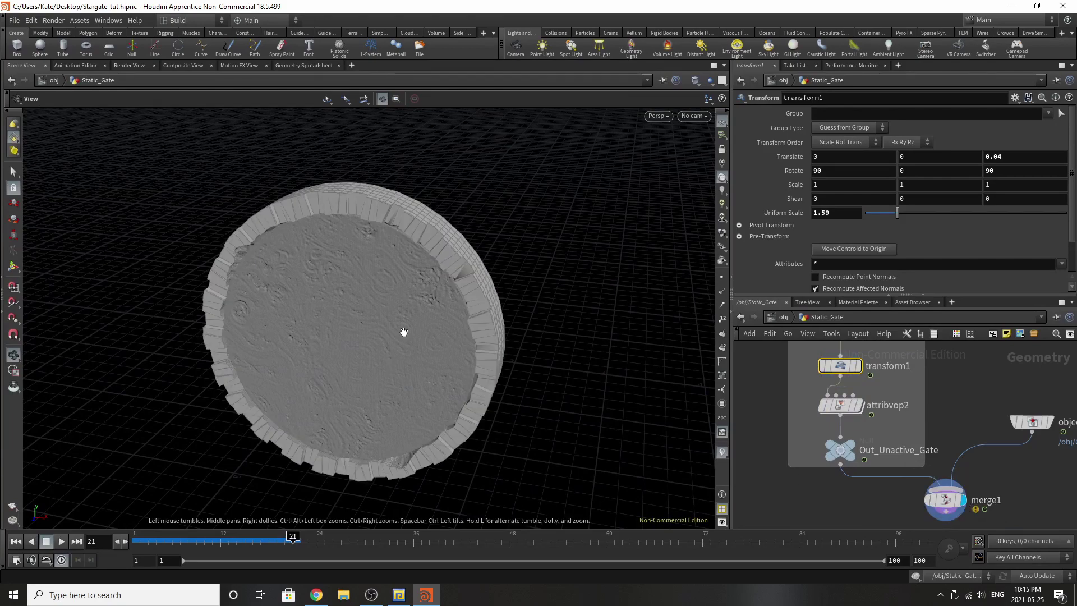
mouse_move(426, 315)
left_mouse_down()
mouse_move(516, 293)
mouse_move(344, 363)
mouse_move(538, 319)
mouse_move(529, 259)
mouse_move(541, 288)
left_mouse_up()
scroll(668, 248, "up", 5)
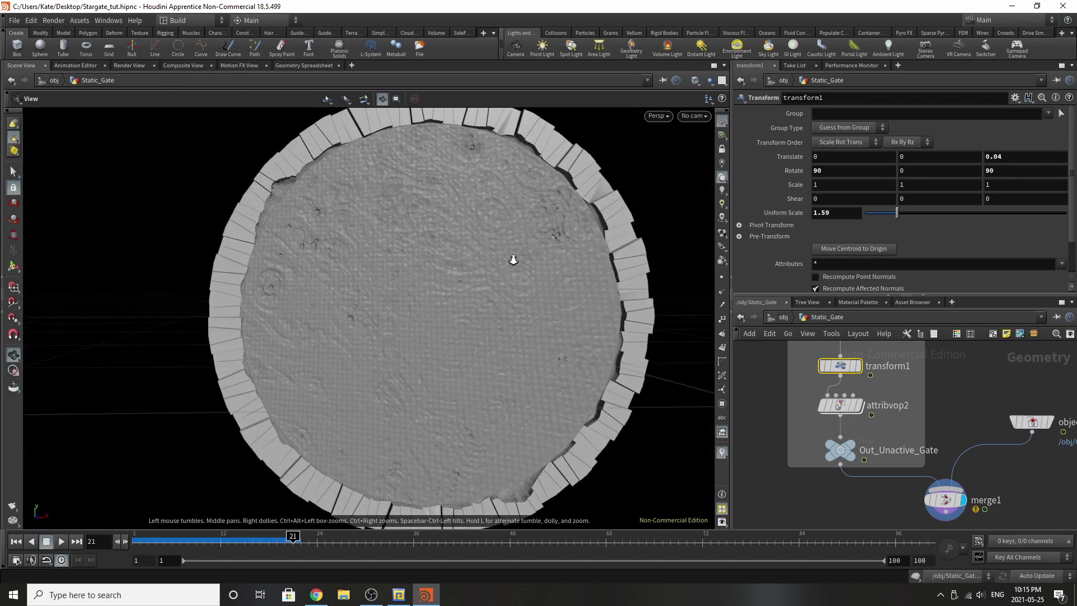
scroll(513, 259, "up", 3)
left_click_drag(507, 250, 471, 234)
scroll(890, 469, "down", 3)
scroll(879, 409, "up", 4)
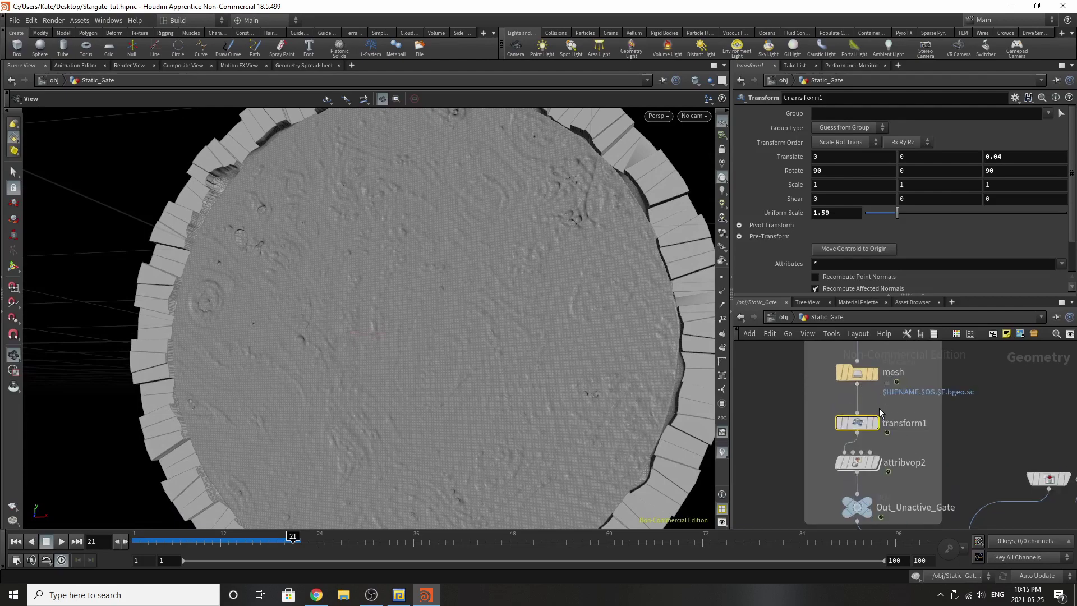
Compare with the transform1 result, then display attribvop2 and open its VOP network.
left_click(875, 423)
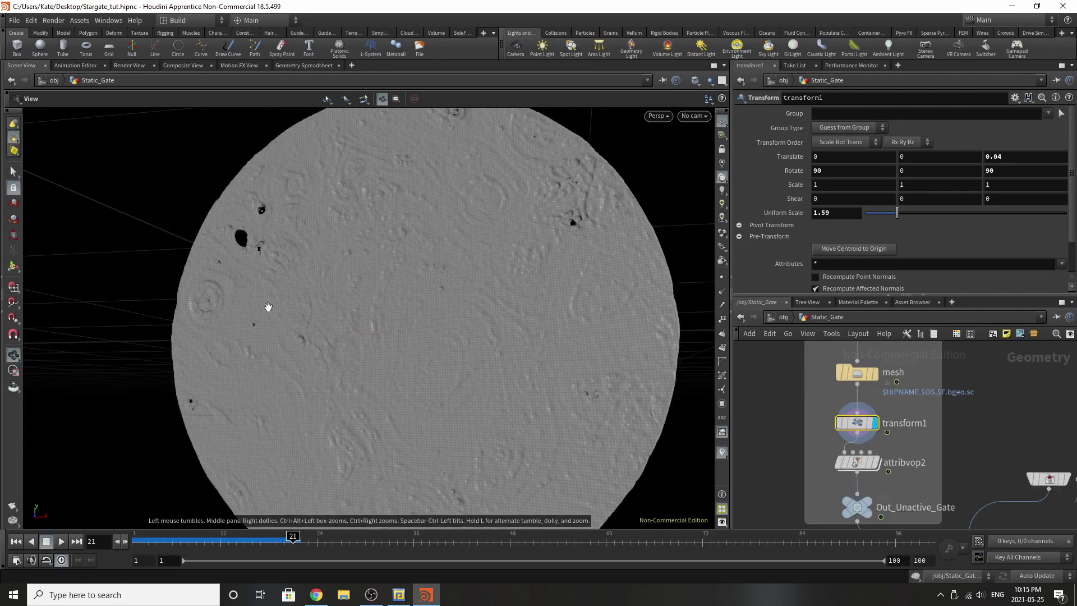
mouse_move(912, 463)
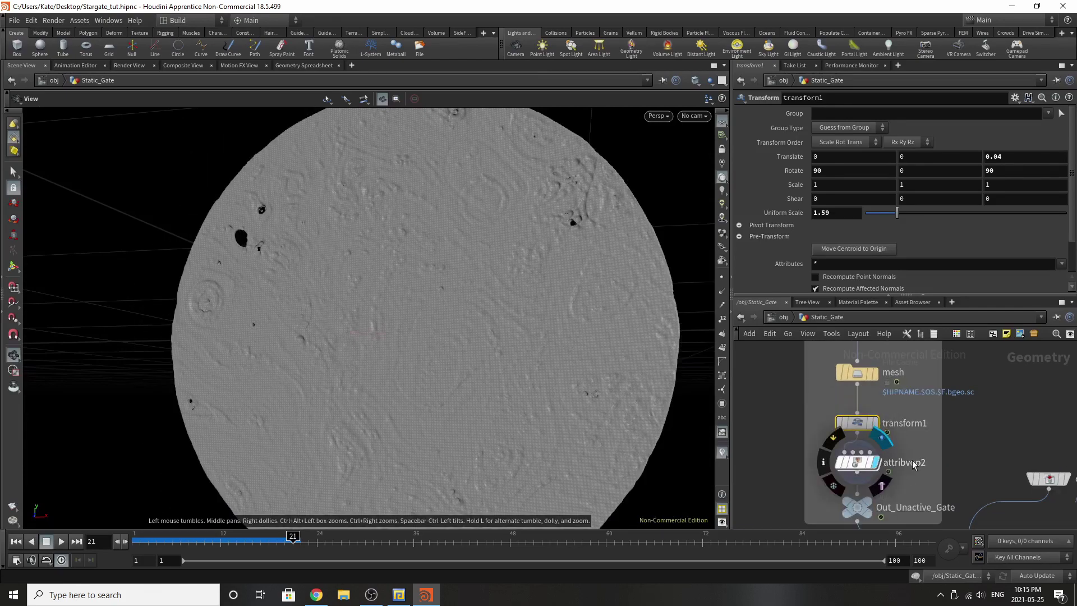
left_click(858, 462)
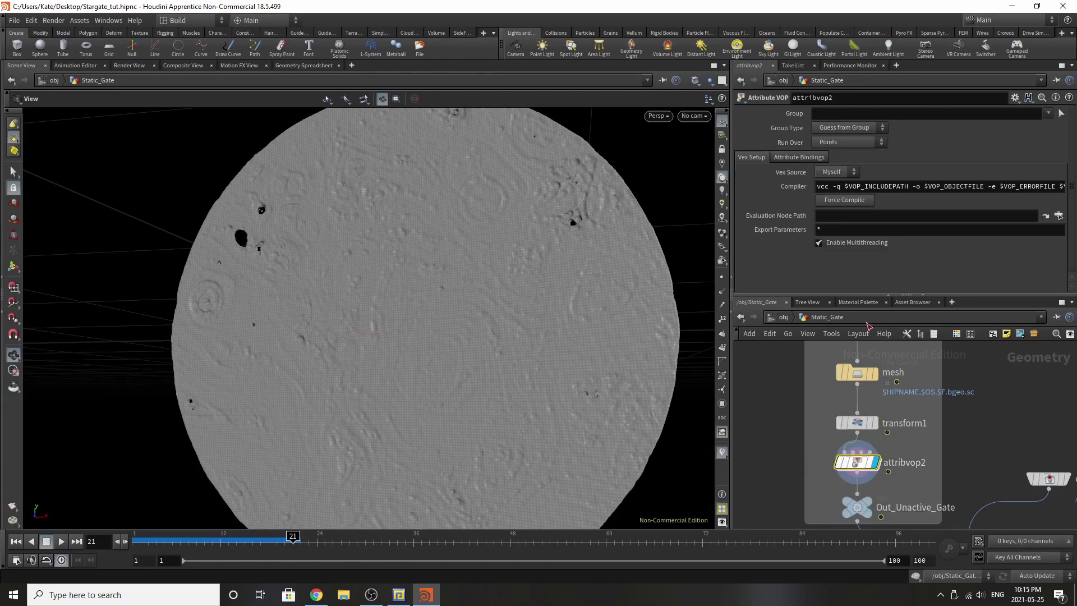
scroll(897, 269, "down", 1)
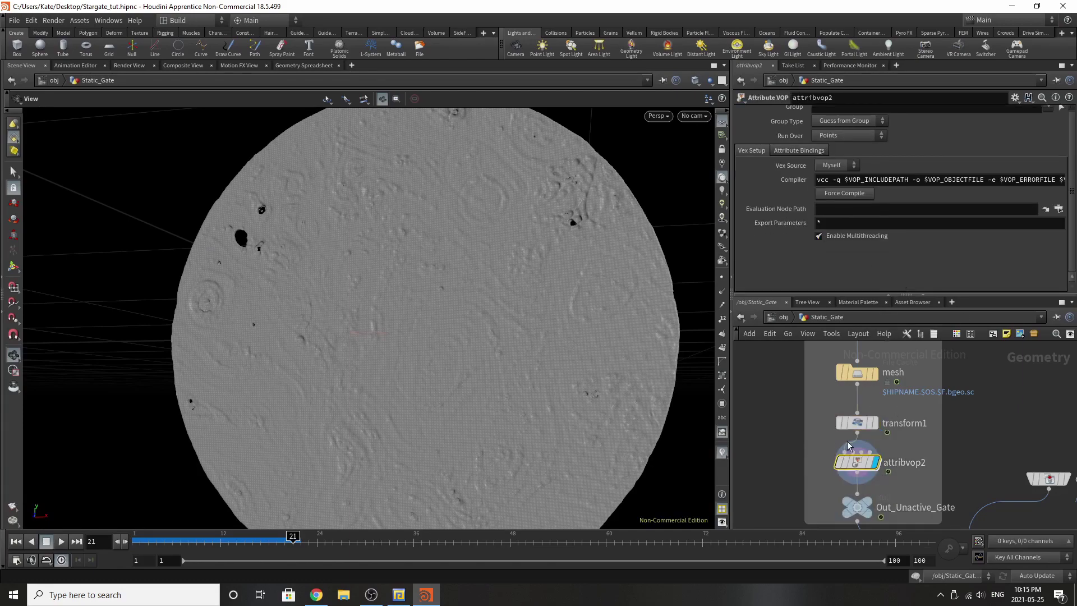
double_click(856, 460)
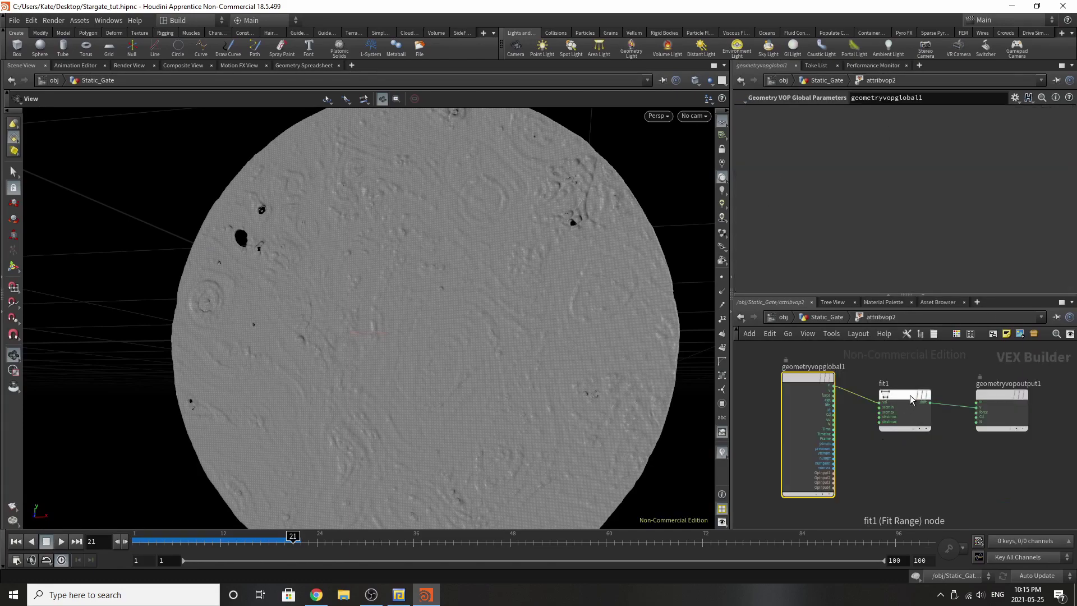
Show point trails in the viewport and inspect the velocity direction across the disc from several angles.
scroll(911, 395, "up", 3)
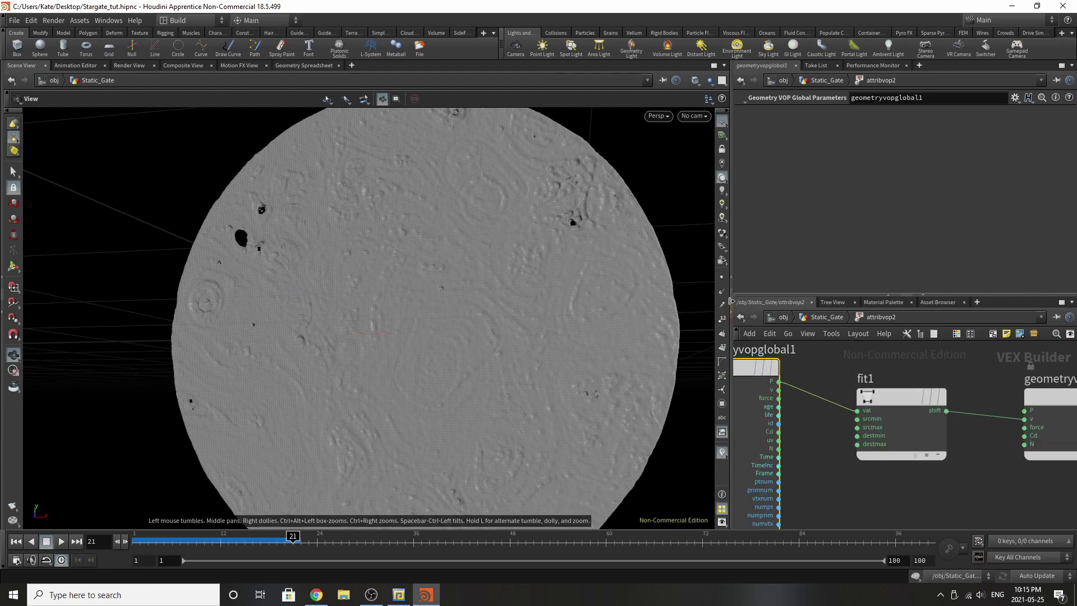
mouse_move(416, 313)
left_mouse_down()
mouse_move(466, 291)
mouse_move(377, 315)
mouse_move(423, 313)
left_mouse_up()
scroll(559, 223, "up", 6)
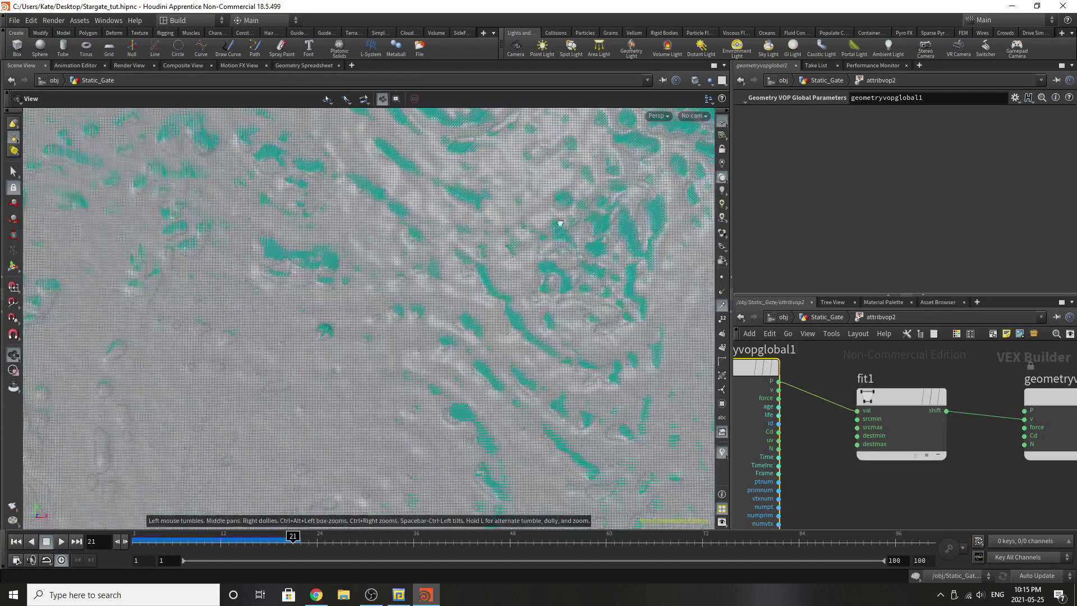
scroll(560, 224, "down", 6)
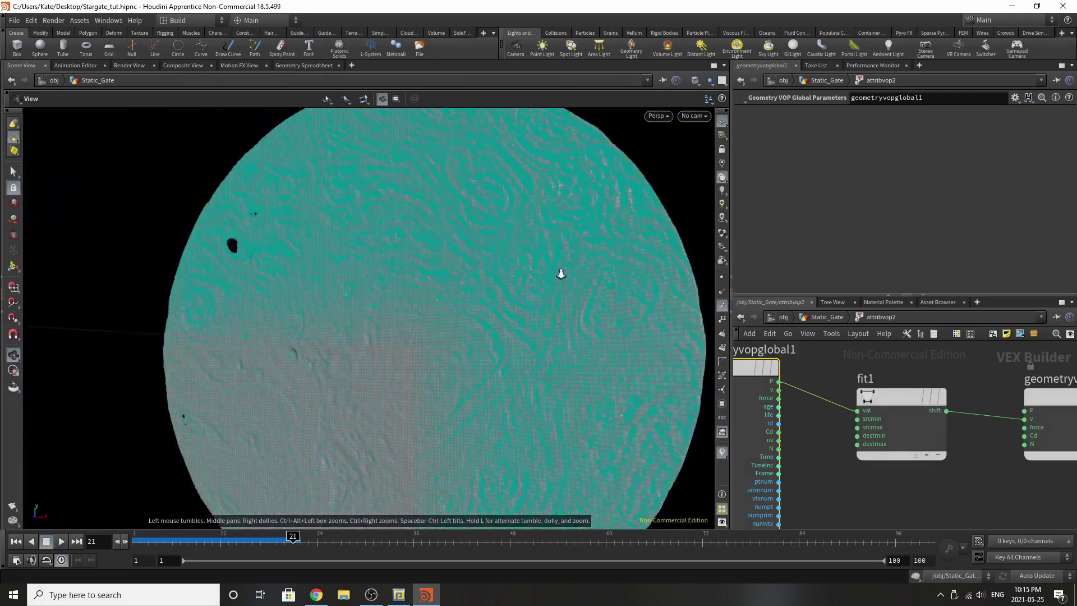
scroll(561, 273, "down", 3)
left_click_drag(504, 305, 536, 319)
right_click_drag(537, 320, 463, 351)
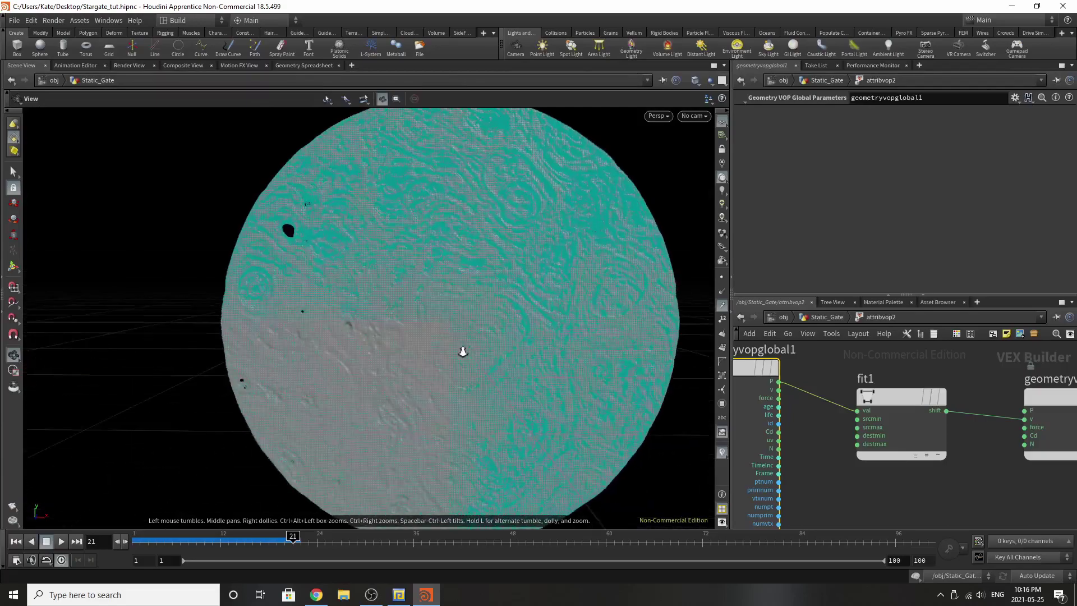
middle_click_drag(448, 381, 471, 298)
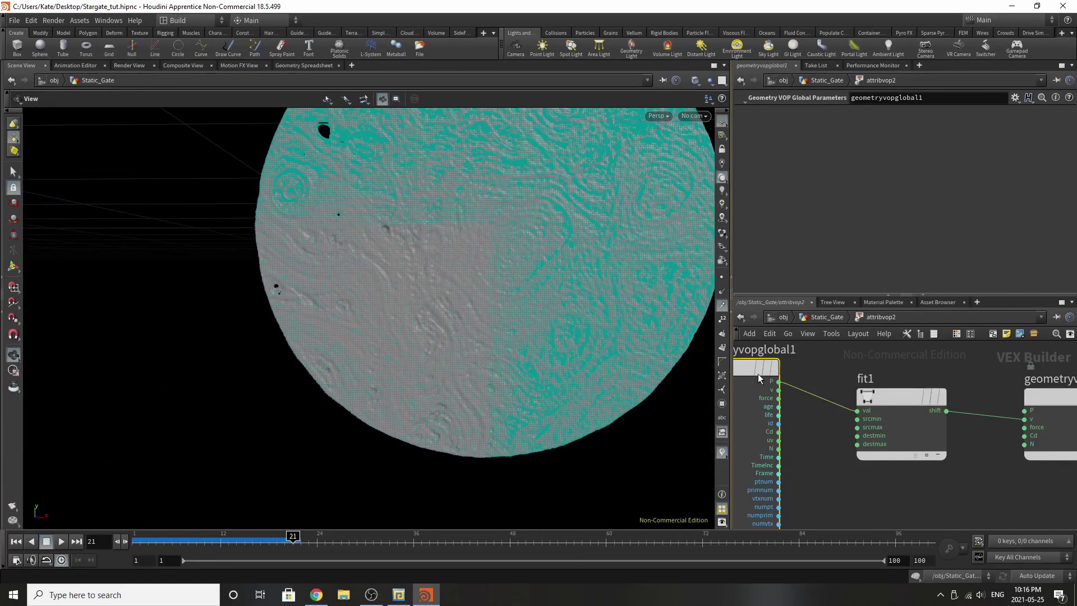
Toggle the bypass of the fit1 node repeatedly to compare the velocity trails, leaving the node bypassed.
mouse_move(897, 396)
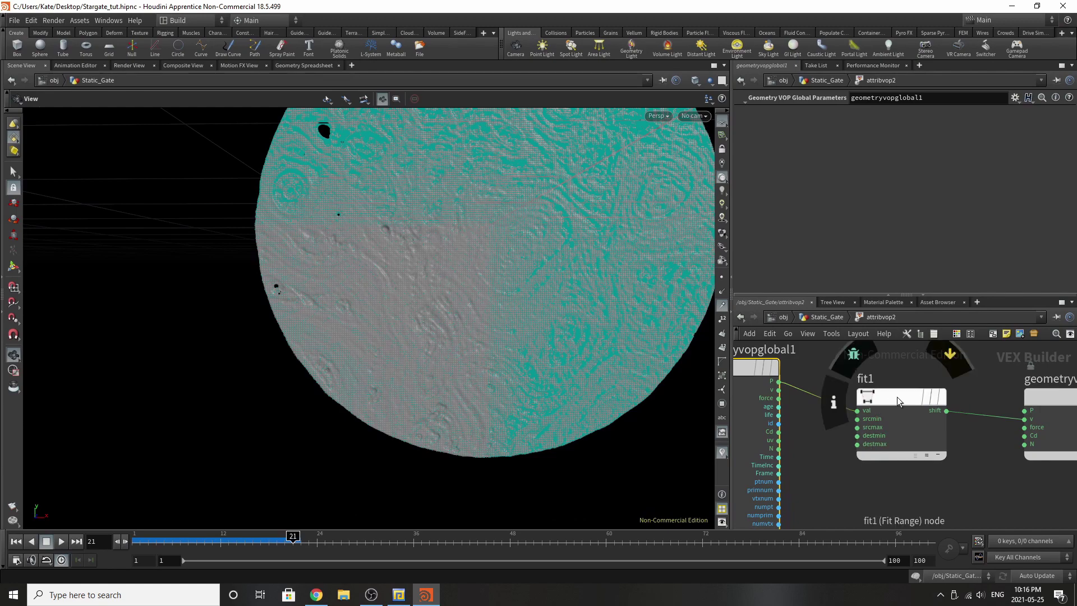
left_click(936, 398)
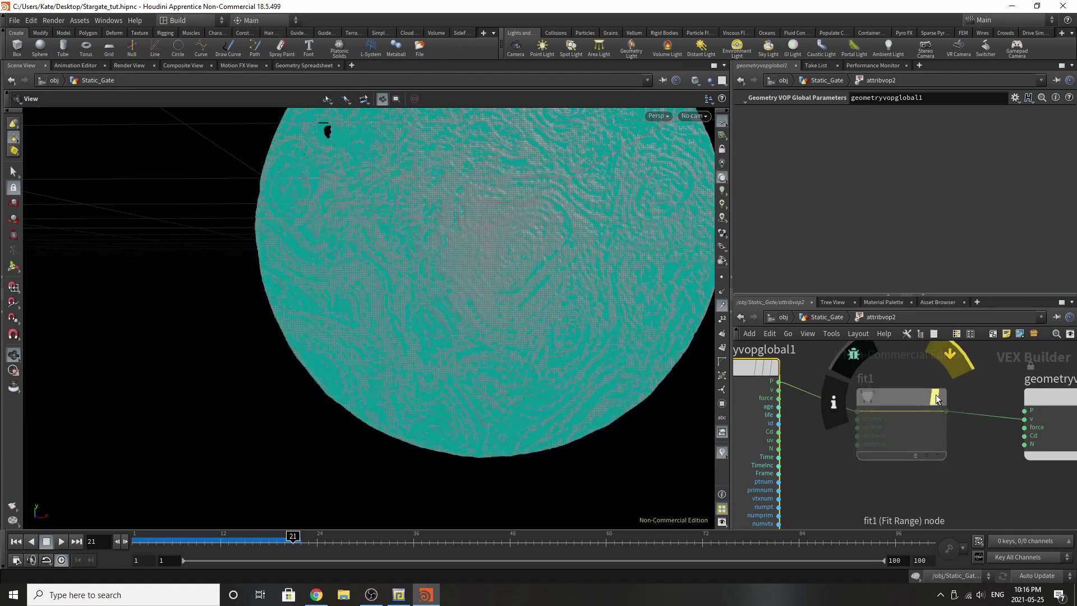
left_click(936, 398)
left_click(936, 398)
left_click(936, 398)
left_click(936, 398)
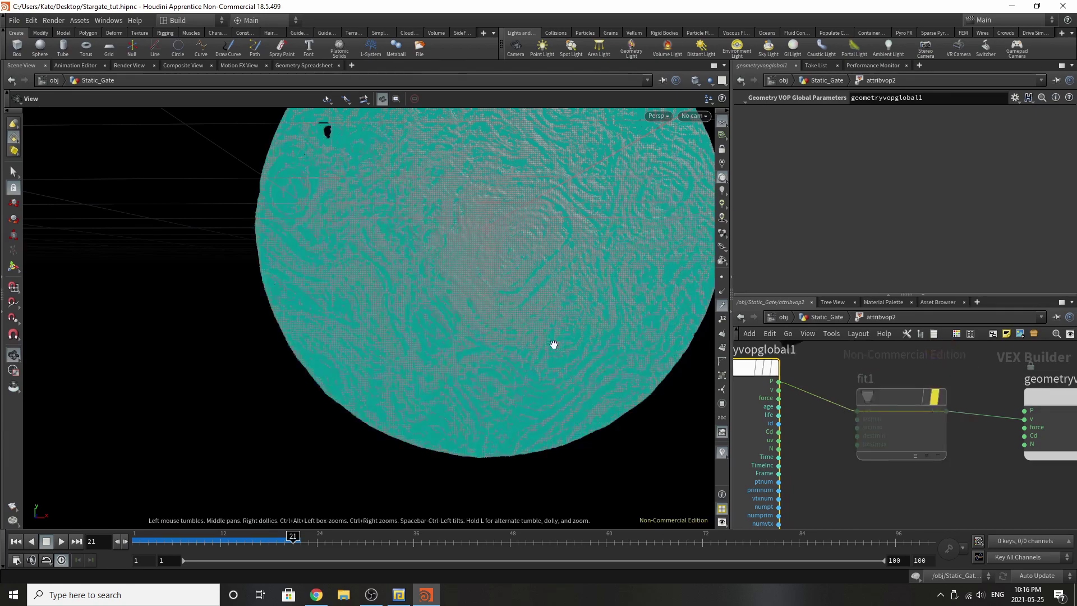
scroll(439, 323, "down", 5)
scroll(614, 281, "up", 2)
scroll(614, 281, "up", 2)
scroll(600, 277, "up", 2)
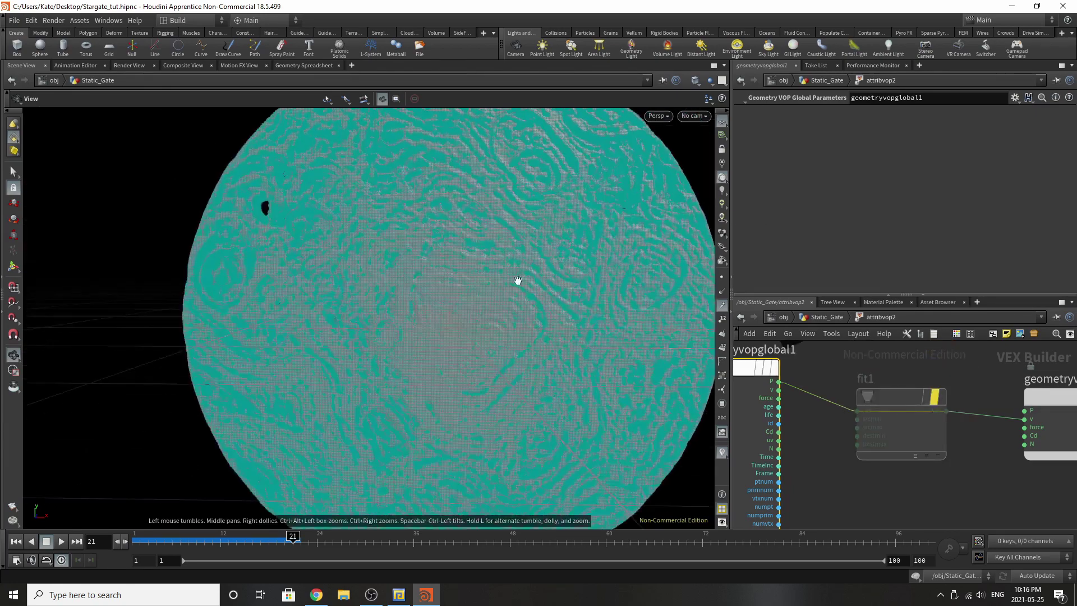
Delete the bypassed fit1 node from the attribvop2 network and return to the Static_Gate network.
scroll(511, 224, "up", 2)
left_click_drag(513, 194, 555, 281)
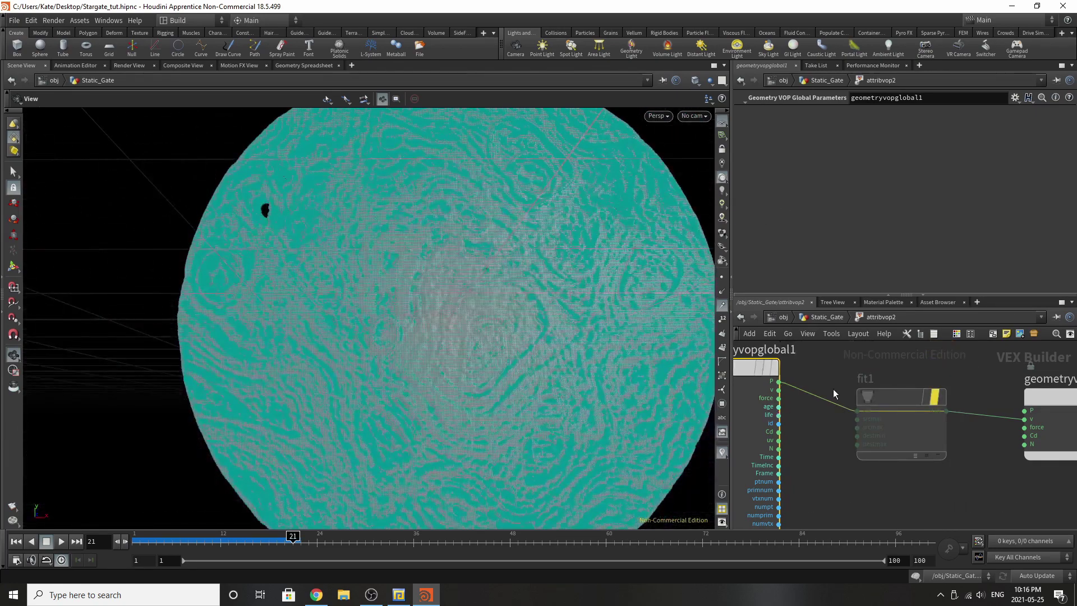
left_click_drag(868, 372, 981, 452)
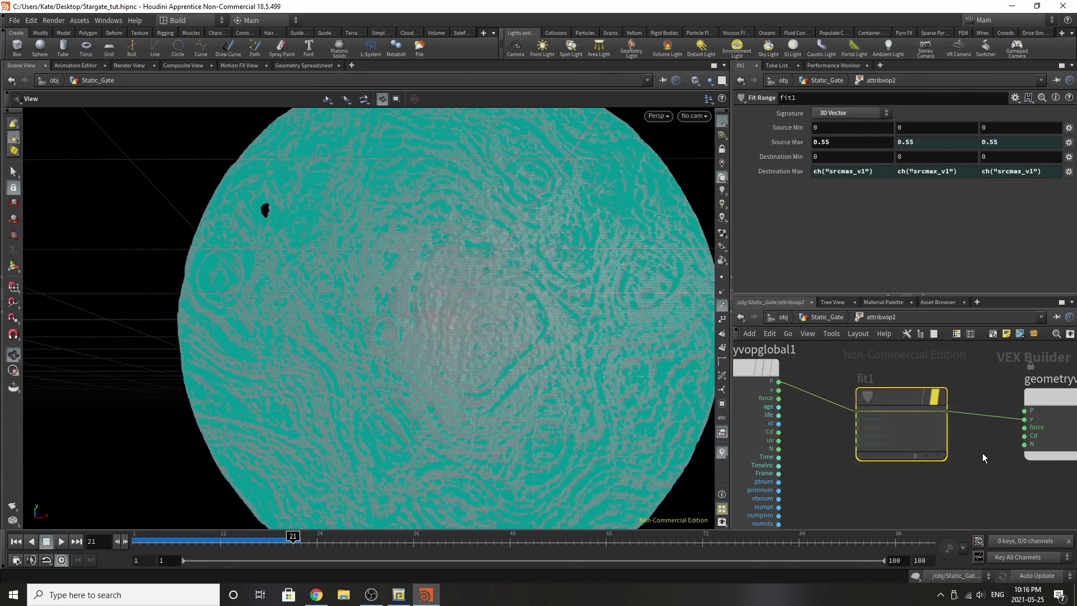
key("Delete")
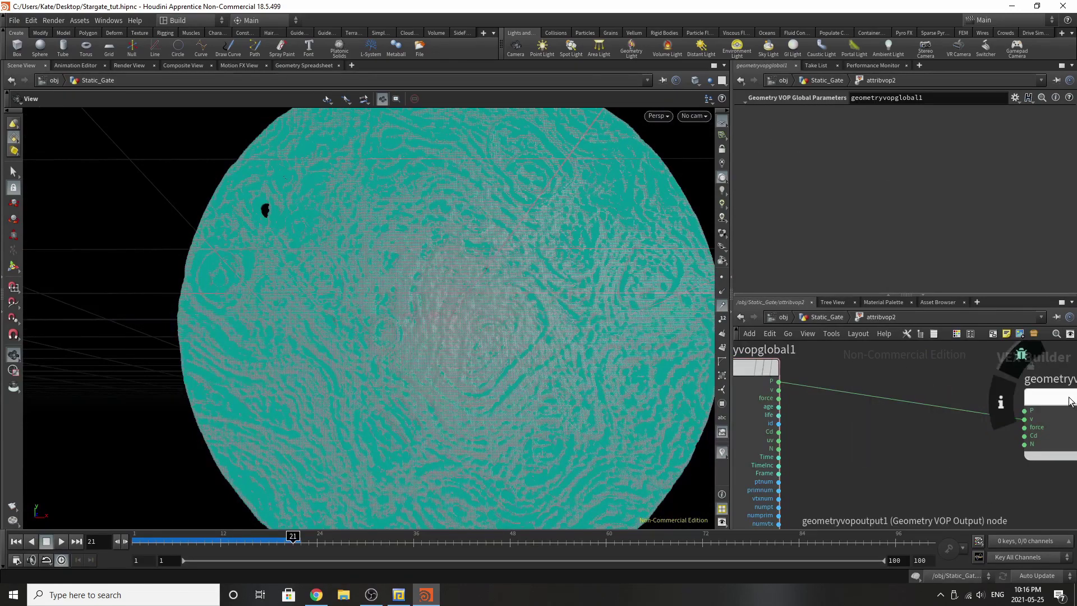
left_click_drag(1055, 396, 903, 366)
left_click(826, 316)
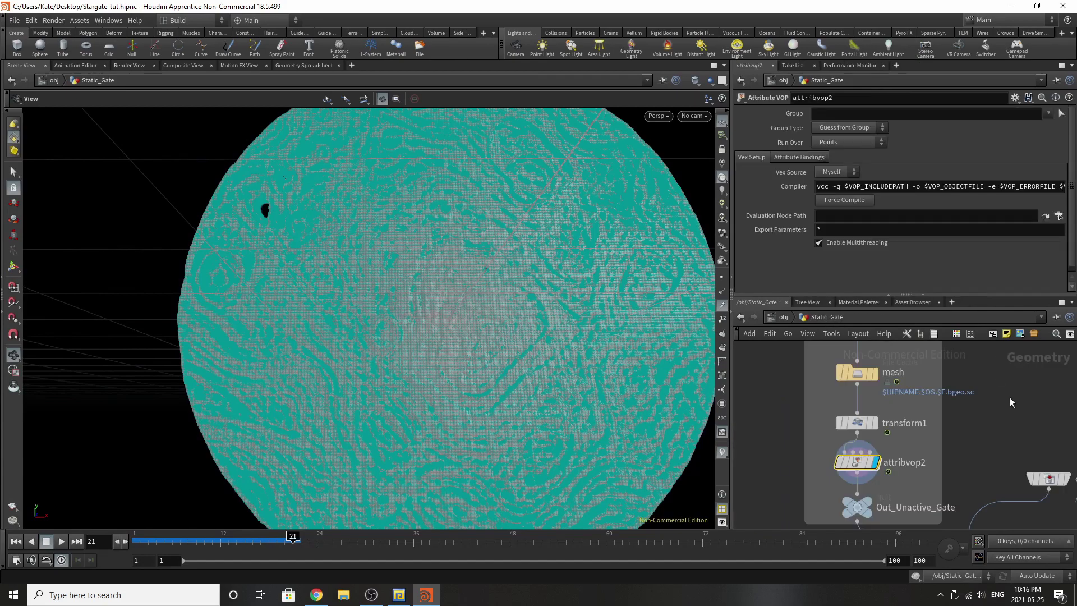
Display merge1, hide the point trails and inspect the rippled fluid disc inside the stone ring up close.
left_click(952, 470)
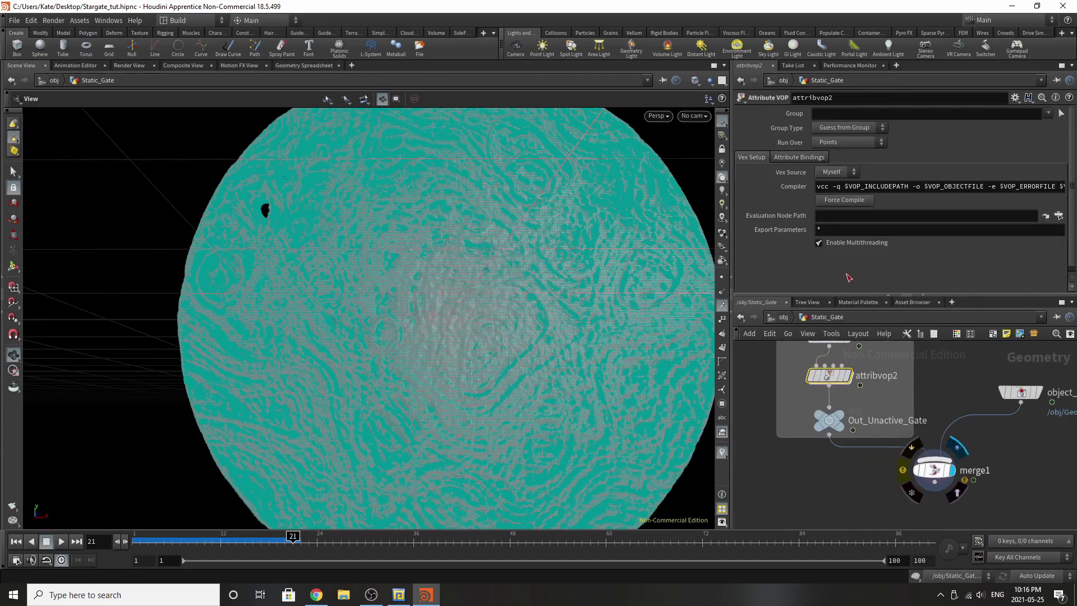
right_click_drag(500, 321, 349, 320)
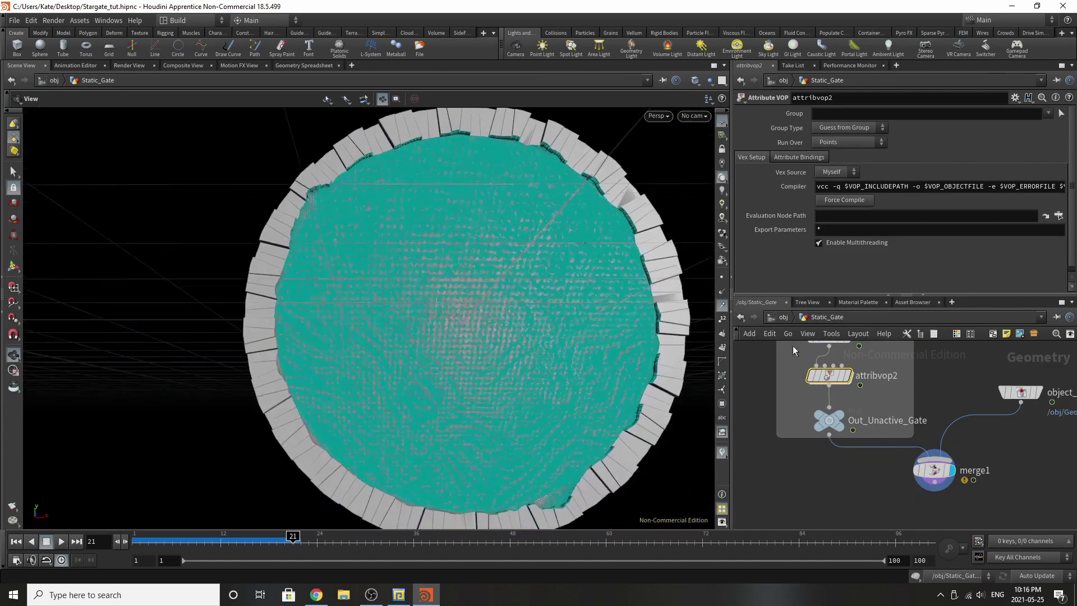
left_click(722, 310)
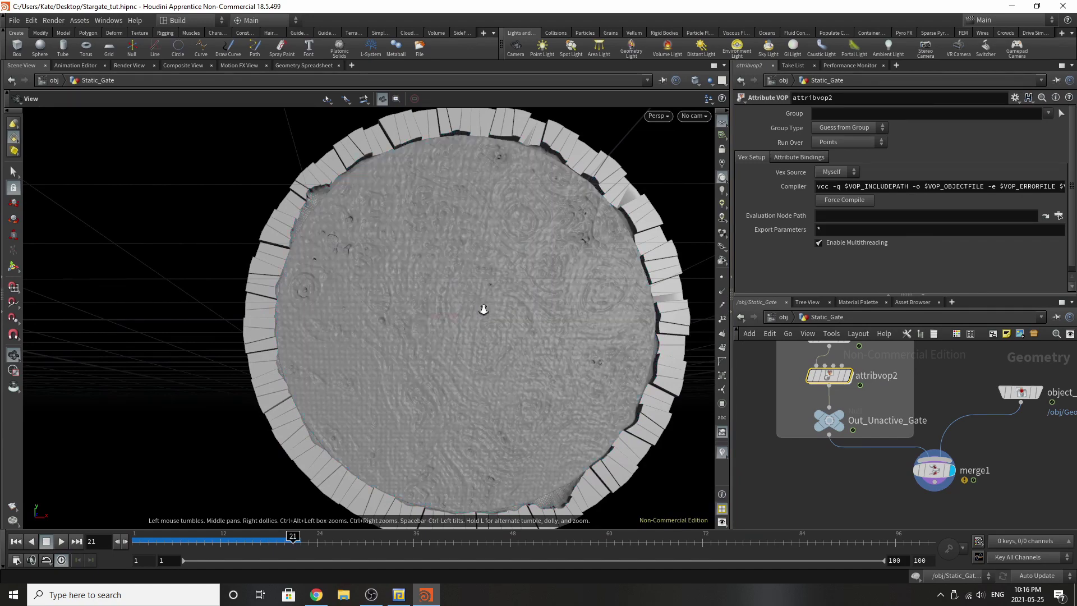
scroll(487, 307, "down", 3)
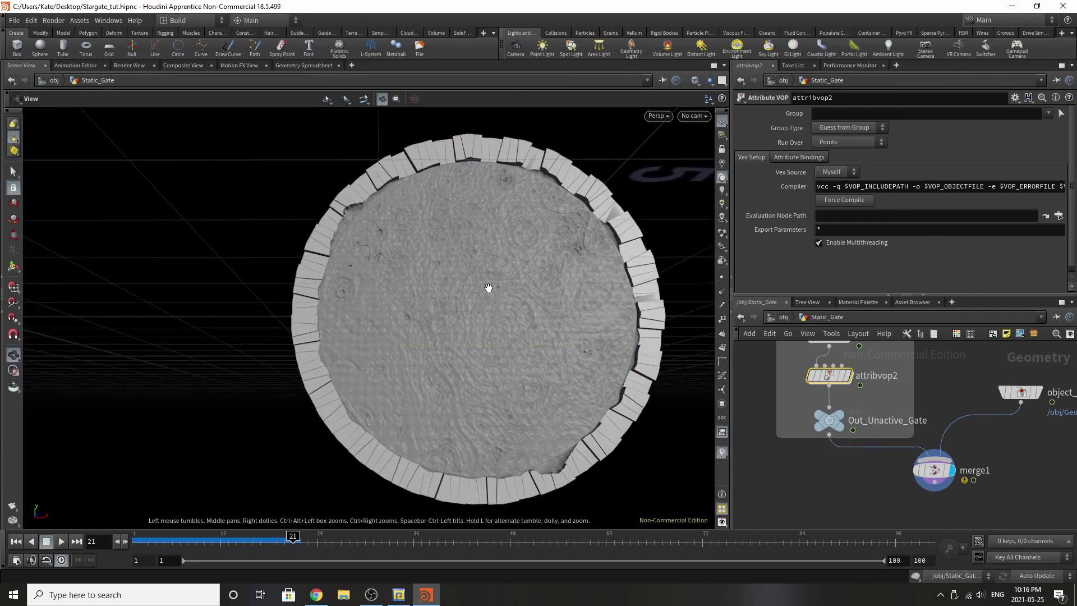
left_click_drag(488, 288, 500, 312)
scroll(591, 264, "up", 5)
left_click_drag(547, 279, 568, 271)
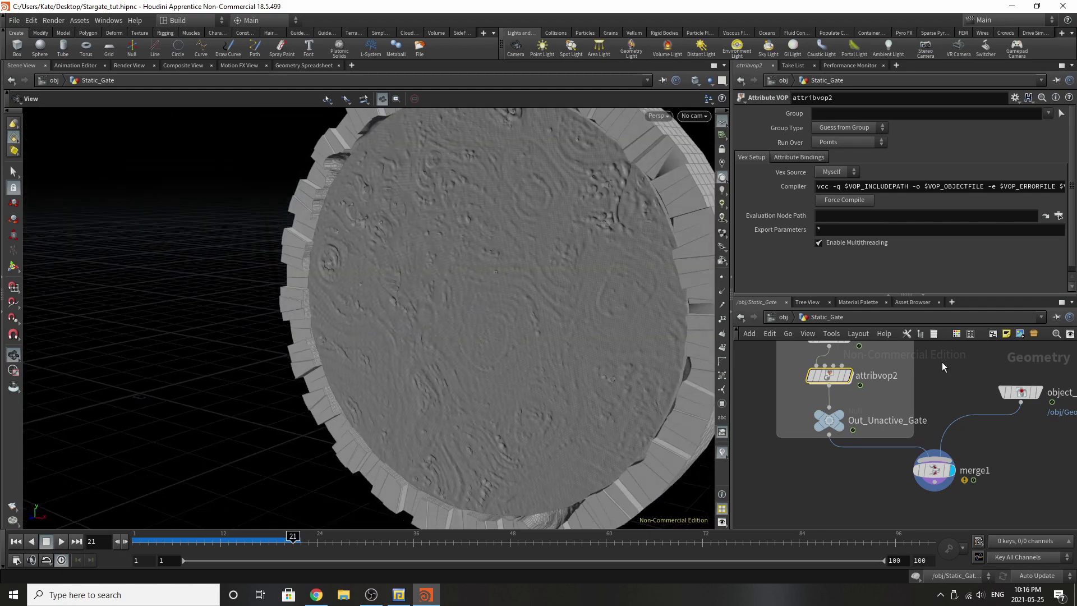
Set the display to the Out_Unactive_Gate node and return to the object level.
left_click(831, 418)
left_click(842, 419)
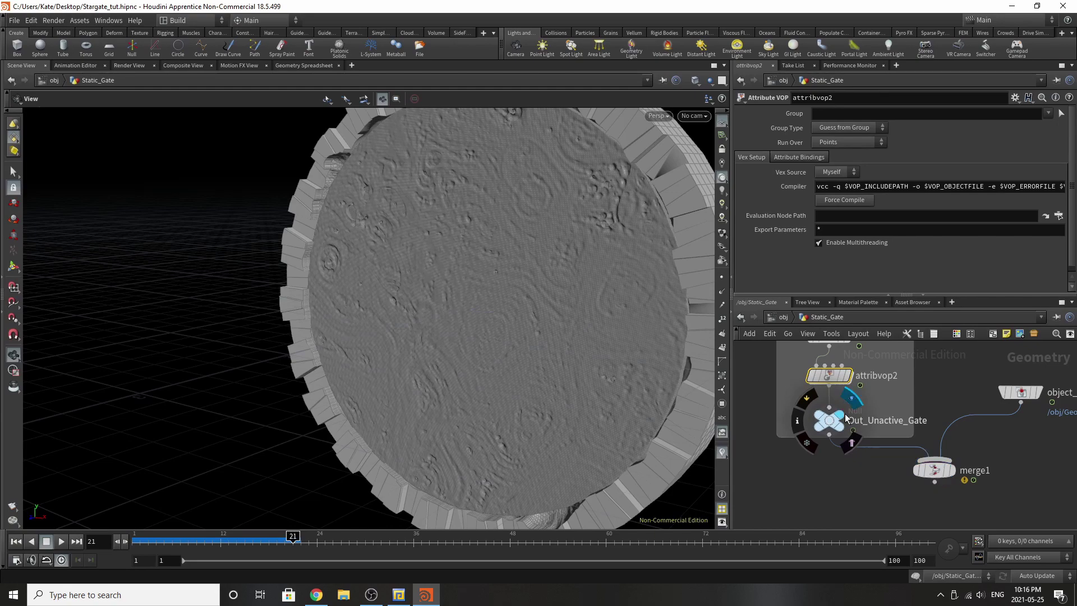
left_click(783, 317)
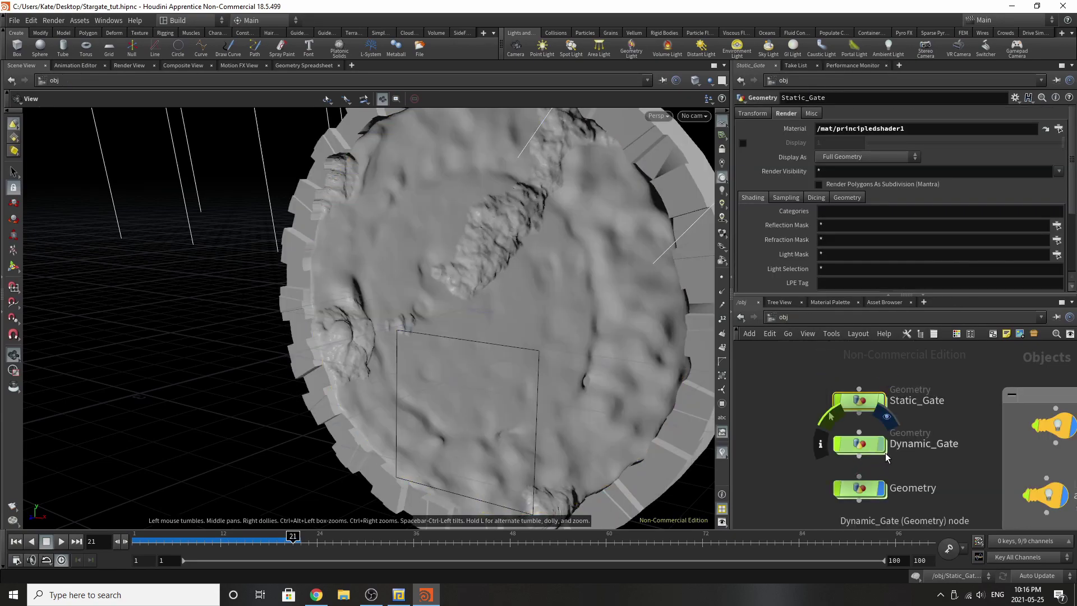
Display the Dynamic_Gate object and inspect the fluid burst from the front and the side.
left_click(868, 451)
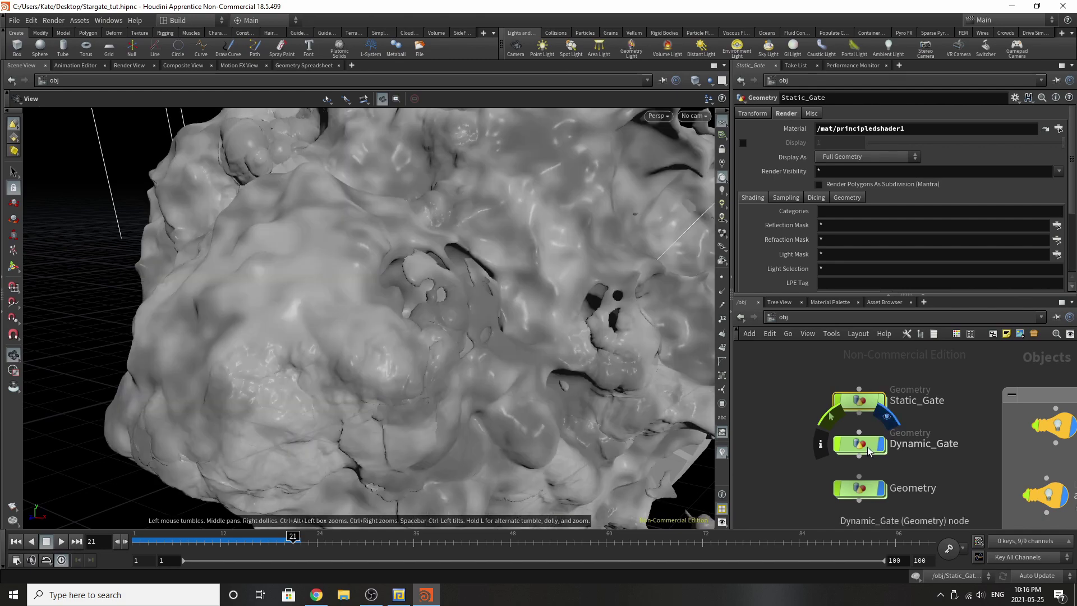
scroll(274, 353, "down", 5)
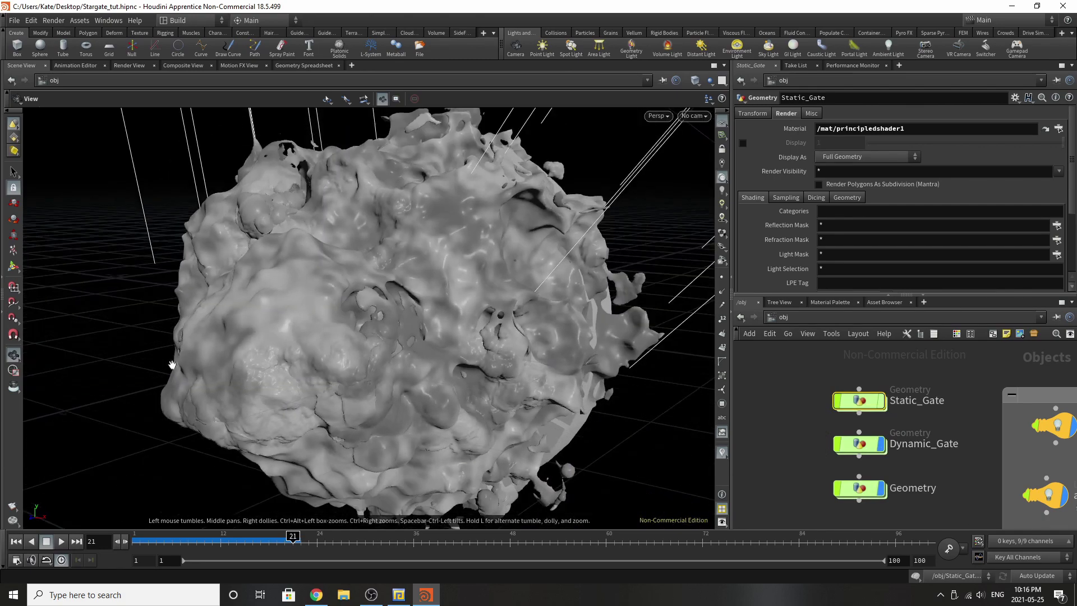
left_click_drag(273, 353, 505, 341)
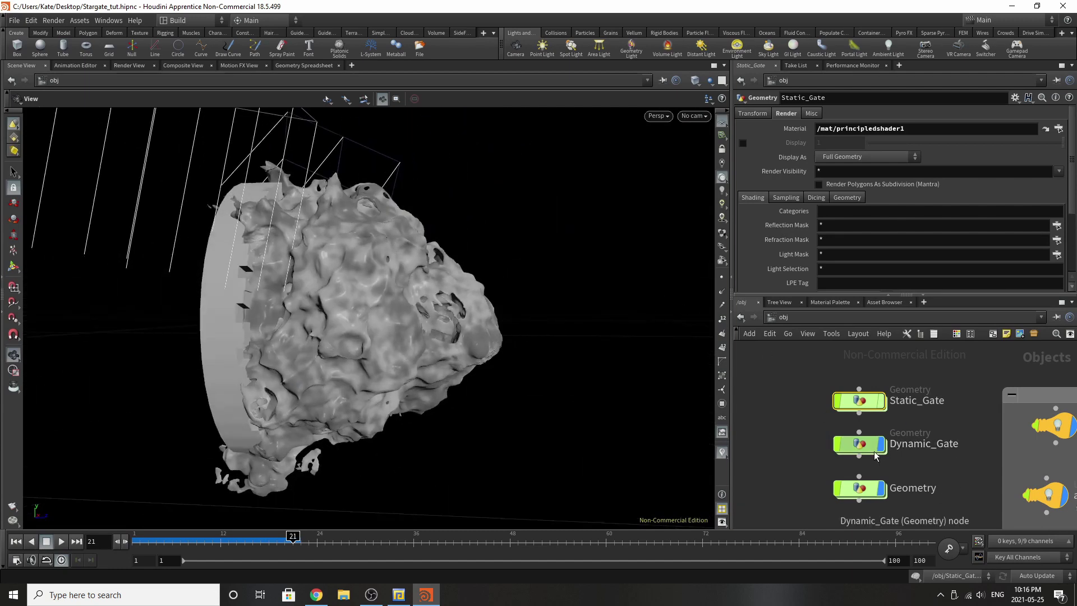
Open the Dynamic_Gate network and look over its node groups, ending at the group that starts with circle1.
mouse_move(873, 443)
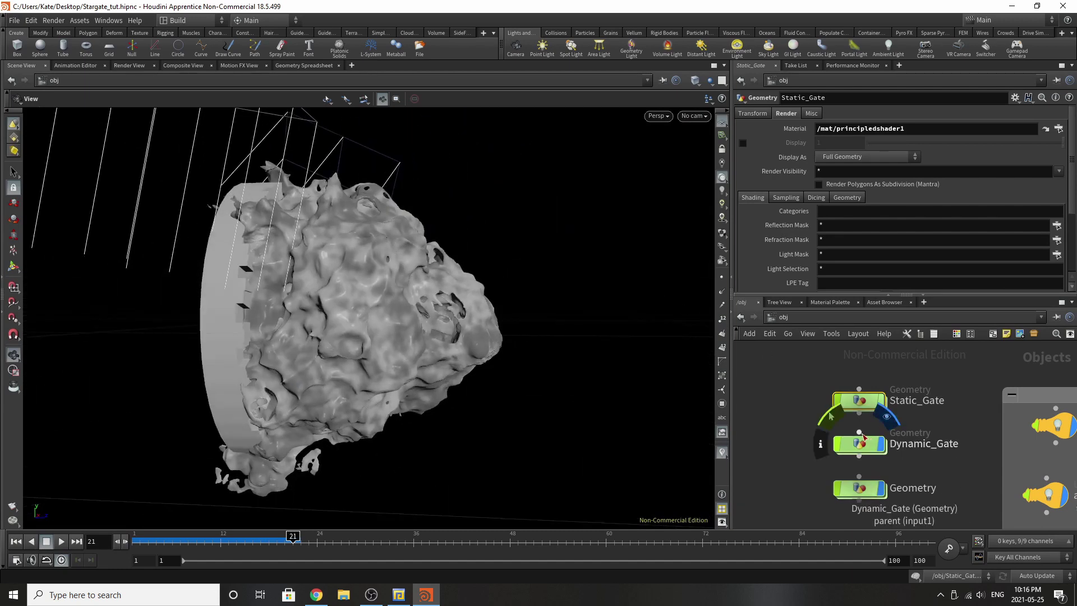
double_click(873, 443)
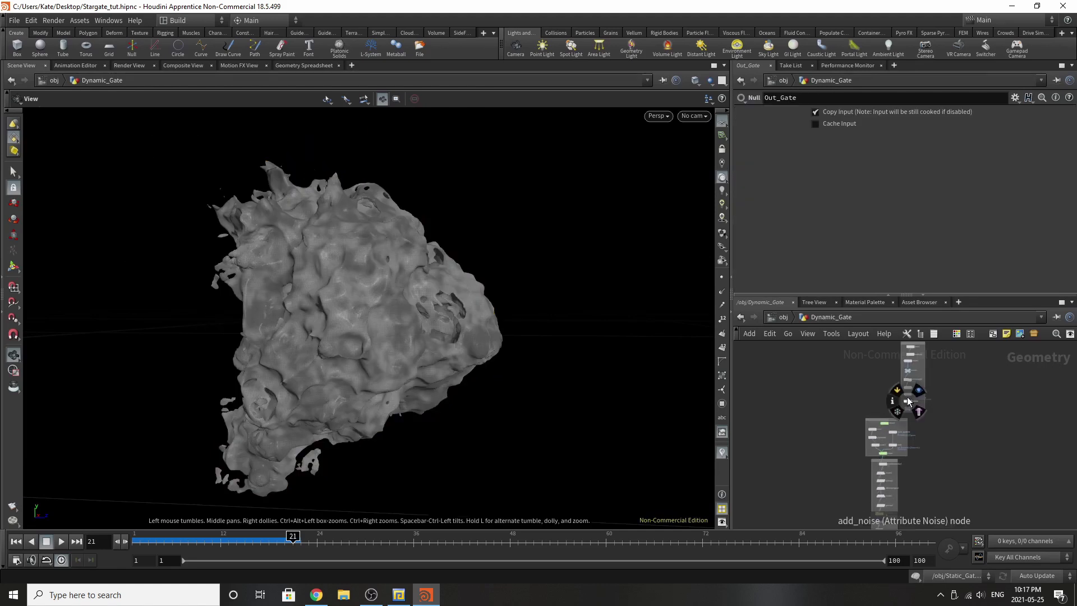
scroll(851, 447, "down", 2)
middle_click_drag(865, 493, 870, 507)
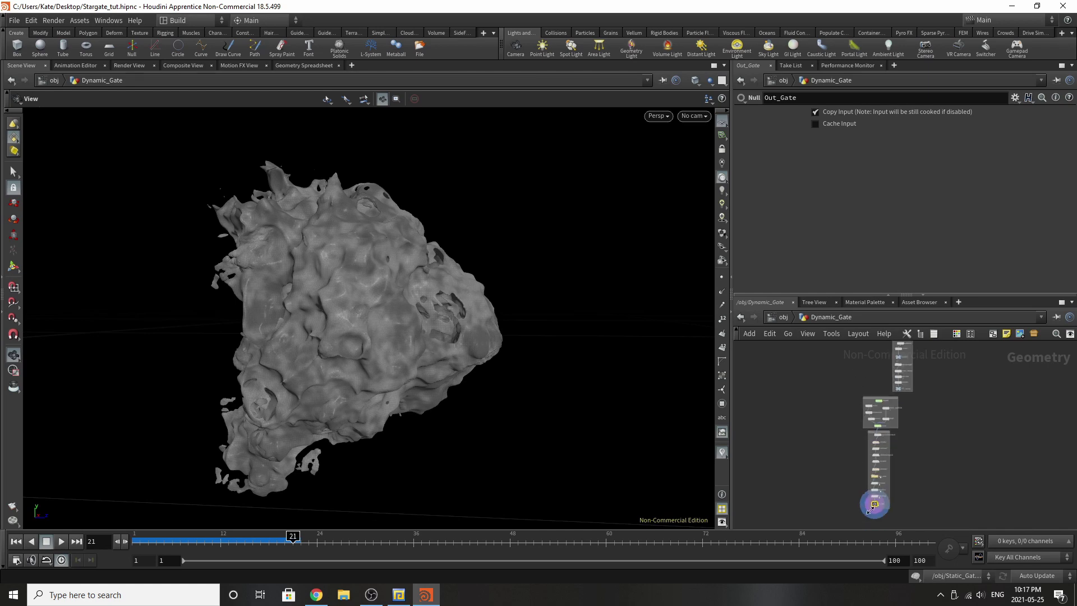
mouse_move(881, 468)
scroll(925, 356, "up", 5)
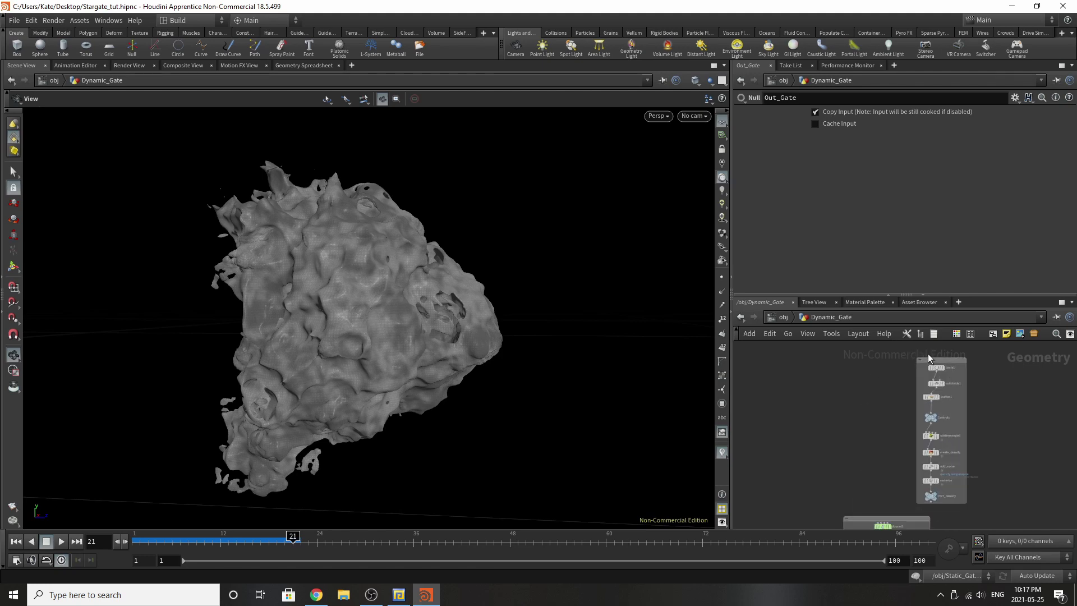
left_click_drag(931, 360, 857, 369)
scroll(846, 379, "up", 5)
Display circle1, open its parameters and show the circle's points in the viewport.
left_click(891, 381)
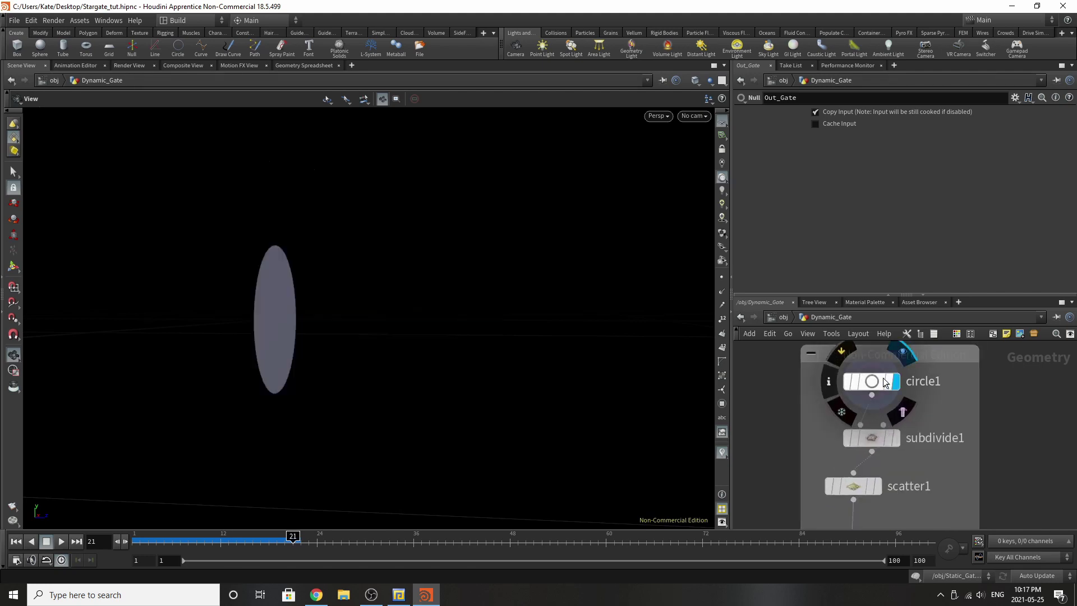
left_click(870, 383)
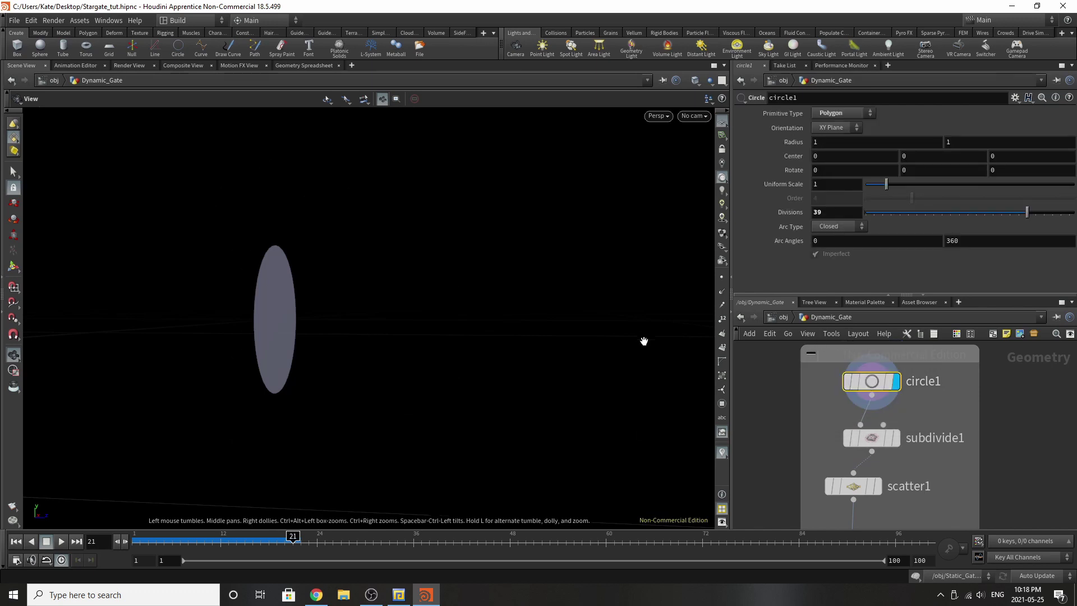
left_click_drag(381, 328, 315, 334)
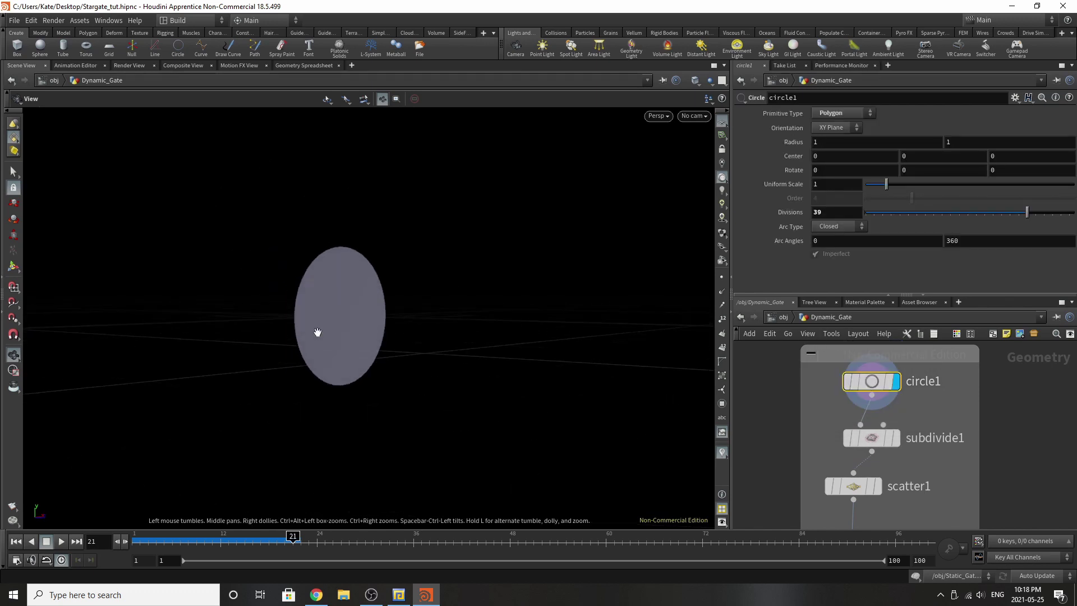
scroll(395, 281, "up", 4)
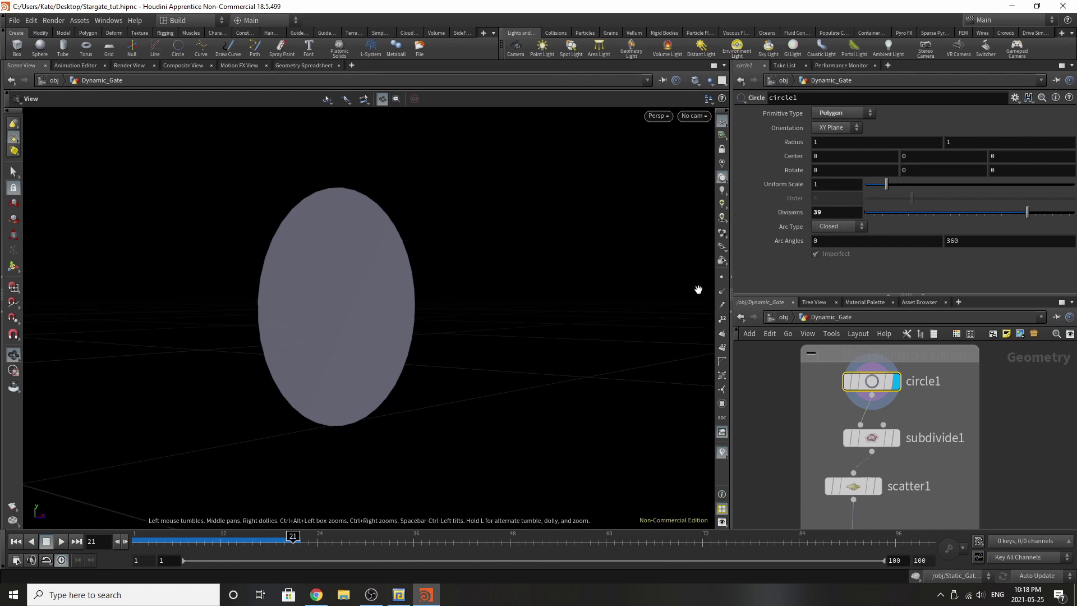
left_click(722, 277)
Try 50 divisions on circle1 and undo the change.
left_click_drag(1027, 212, 1073, 212)
key("super+x")
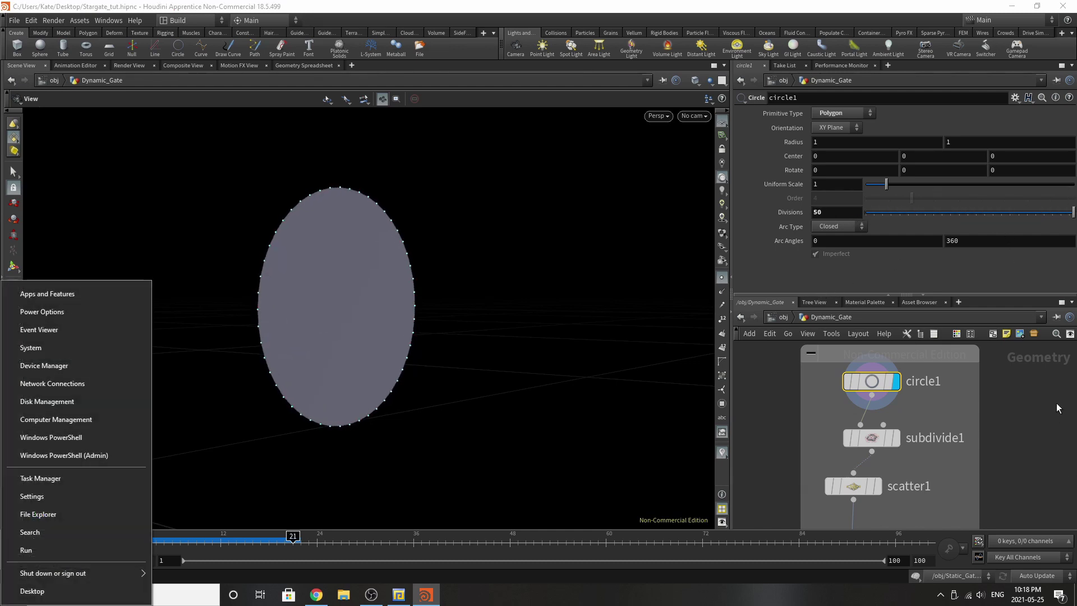
left_click(1058, 406)
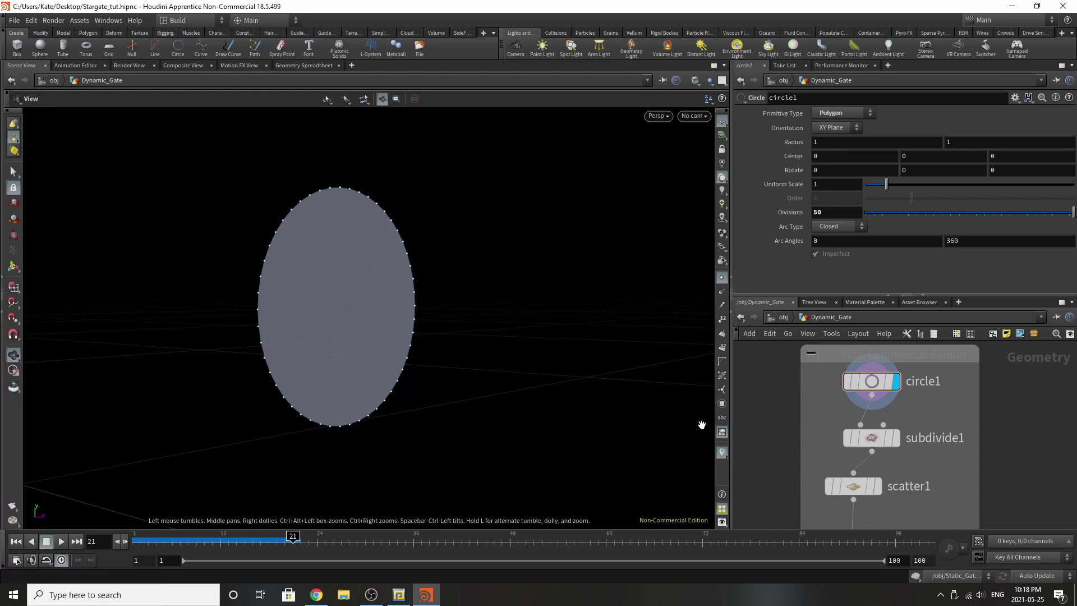
key("ctrl+z")
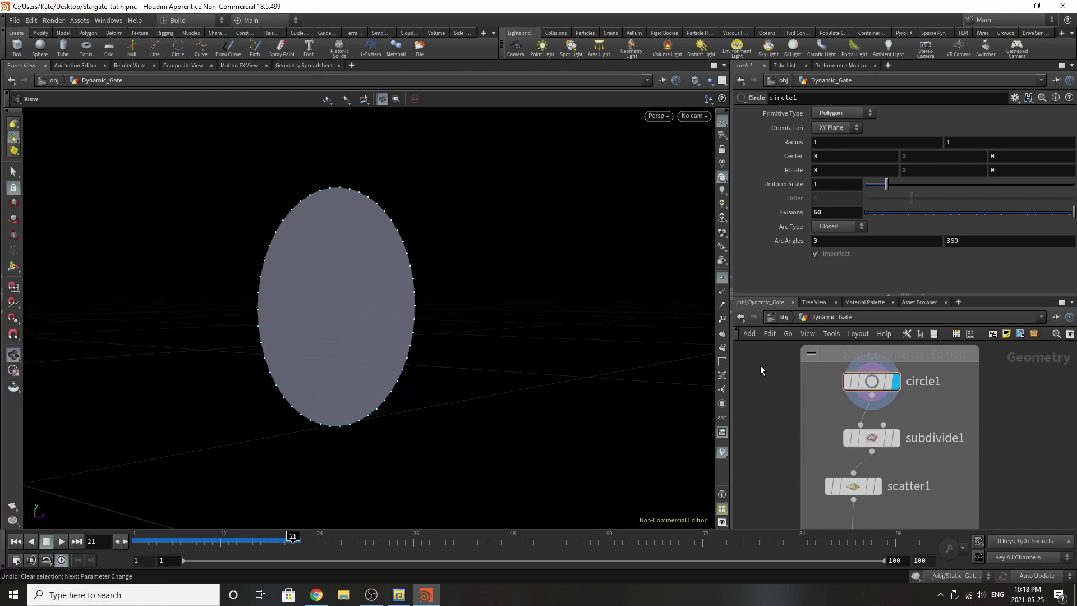
key("ctrl+z")
Display subdivide1, open its parameters and examine the subdivided disc from an angle.
left_click_drag(713, 278, 644, 282)
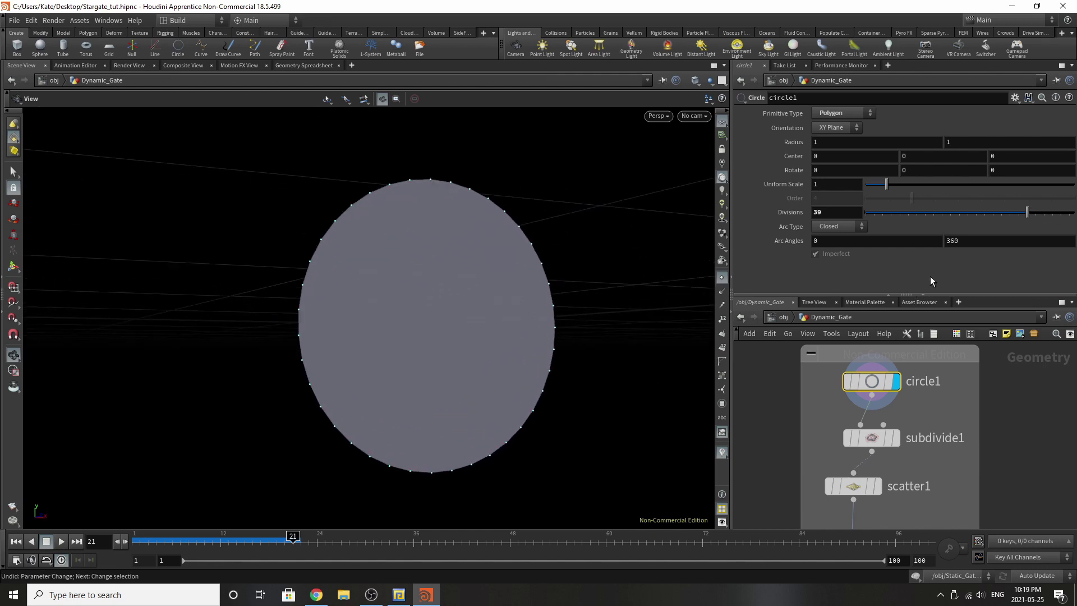
left_click(894, 442)
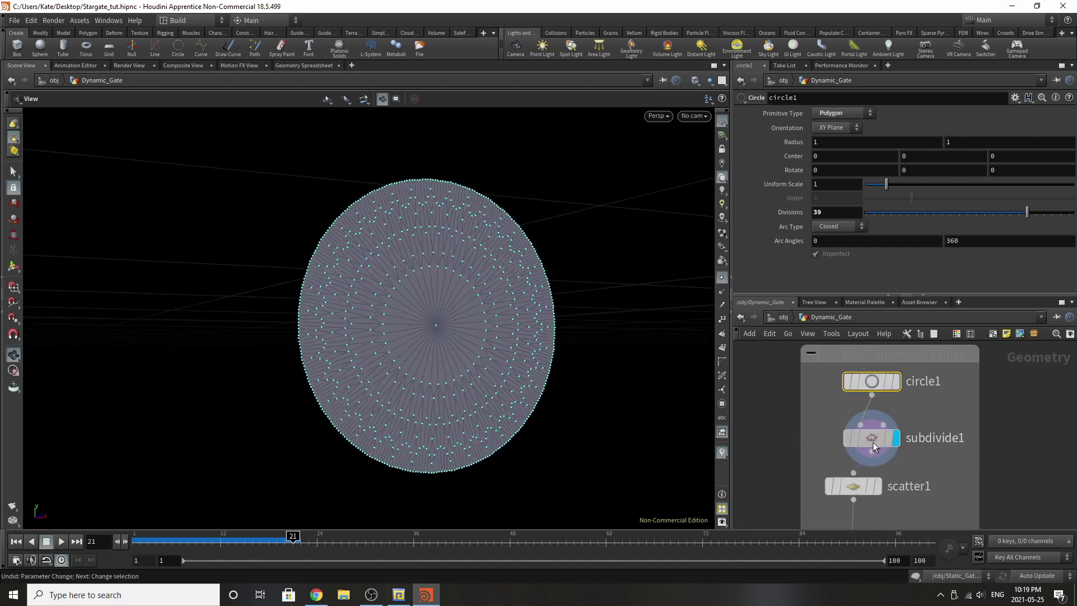
left_click(873, 442)
left_click_drag(427, 372, 526, 316)
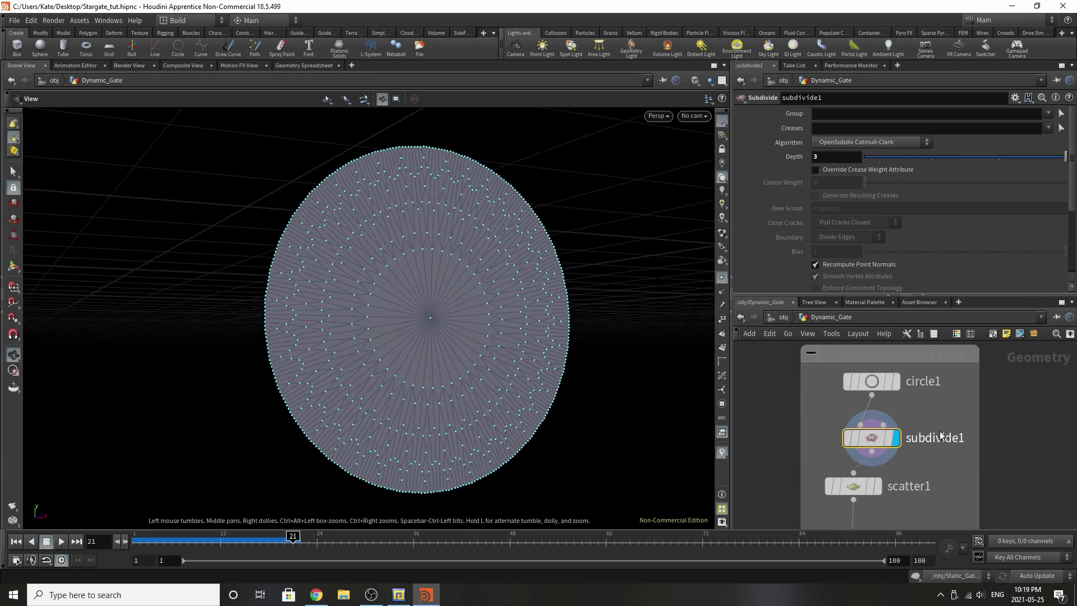
Display scatter1 and examine the scattered points on the disc together with the node's density and relaxation settings.
scroll(883, 463, "down", 1)
left_click(881, 461)
left_click(854, 458)
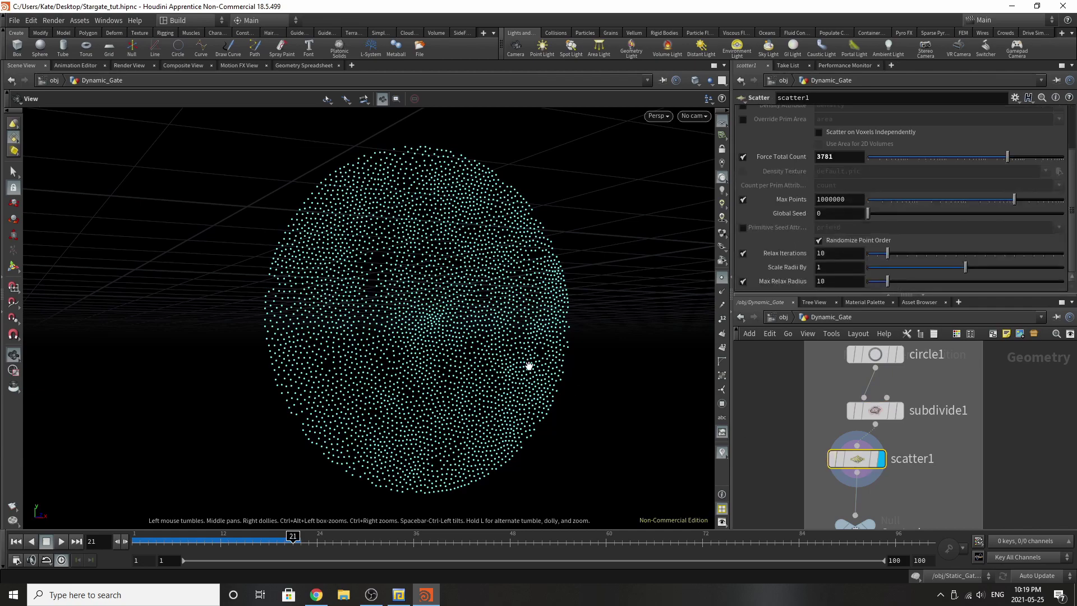
left_click_drag(526, 365, 500, 325)
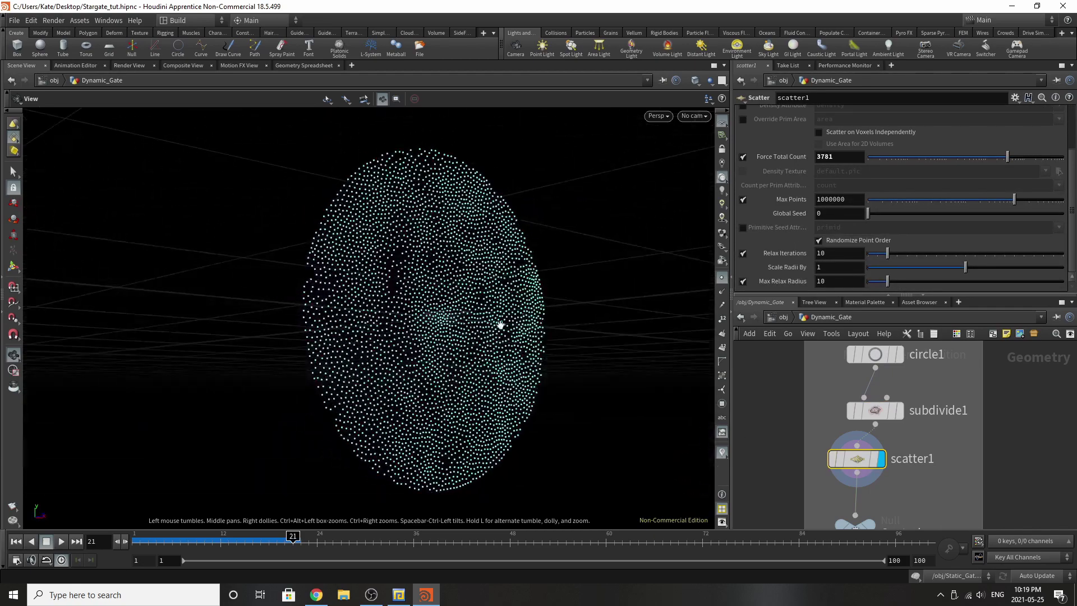
scroll(820, 236, "up", 3)
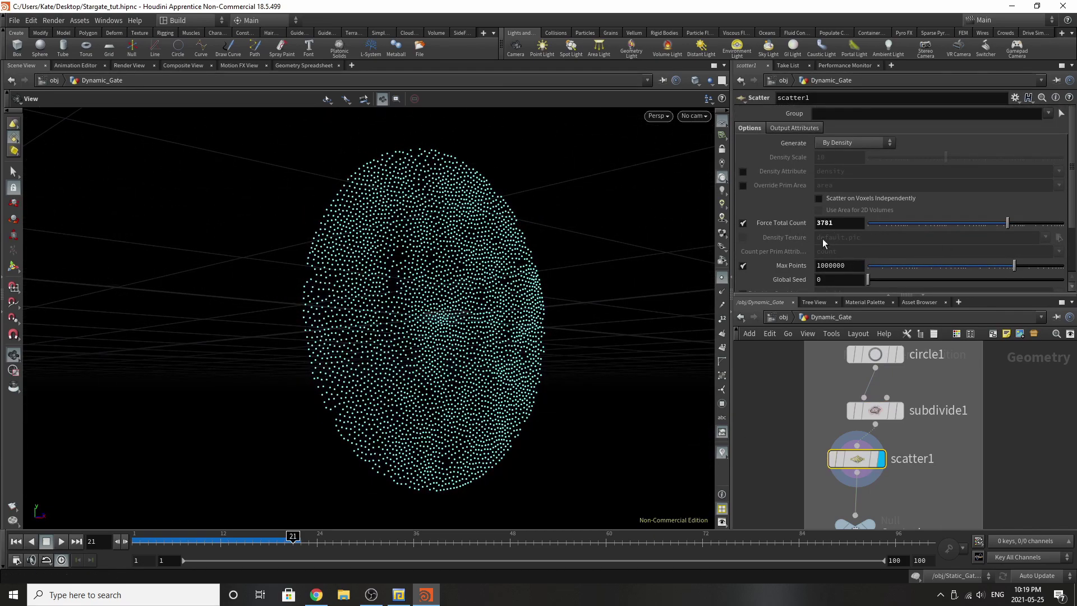
scroll(842, 210, "down", 3)
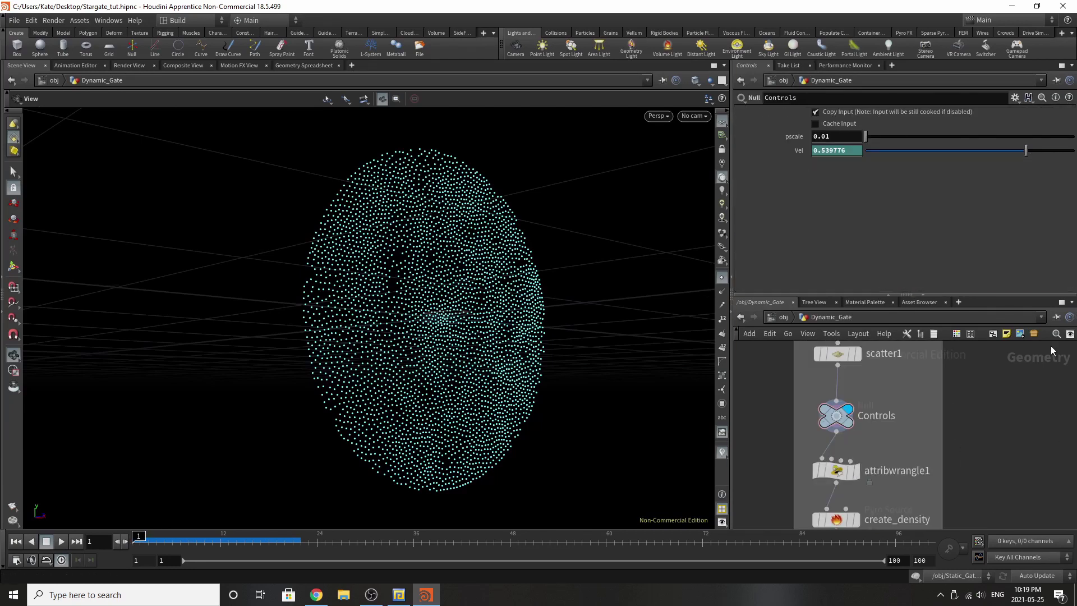
Select the Controls node, show the point trails and inspect the scattered points from edge-on.
left_click(835, 416)
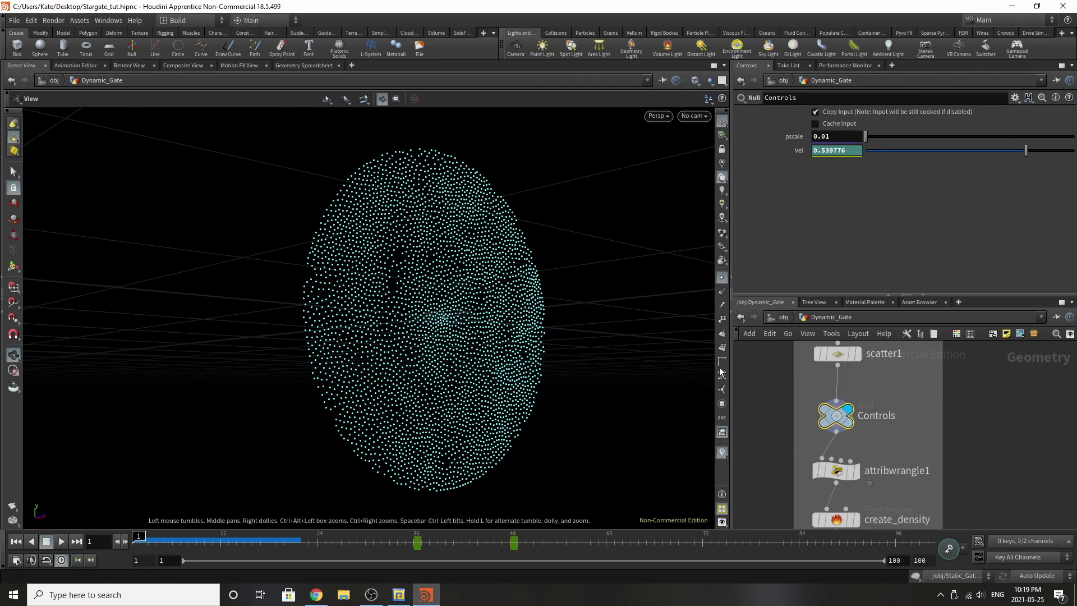
left_click_drag(297, 392, 437, 388)
right_click_drag(605, 291, 830, 224)
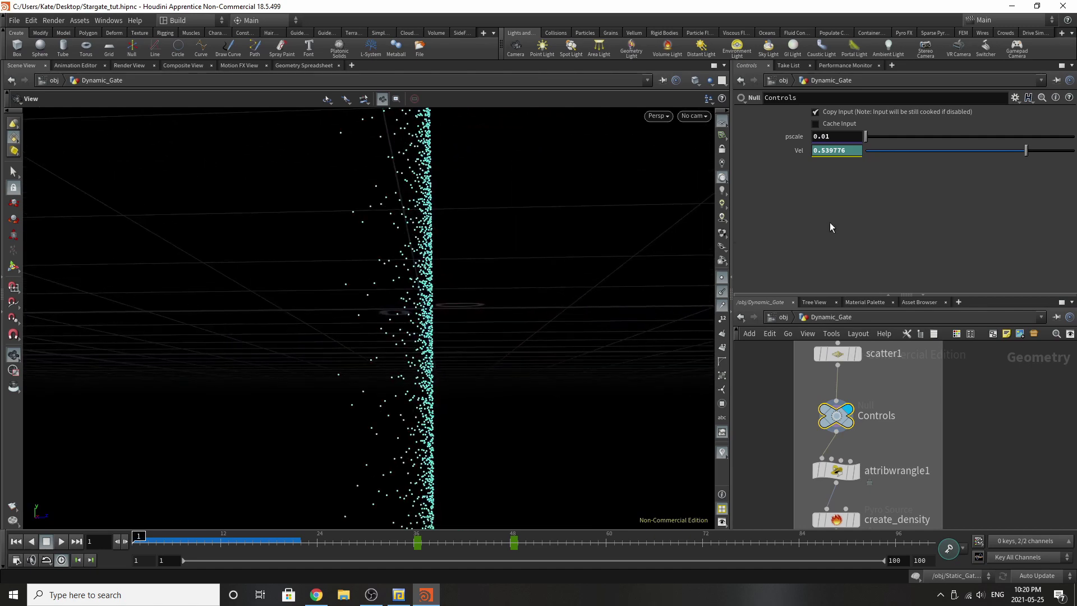
left_click_drag(426, 292, 373, 288)
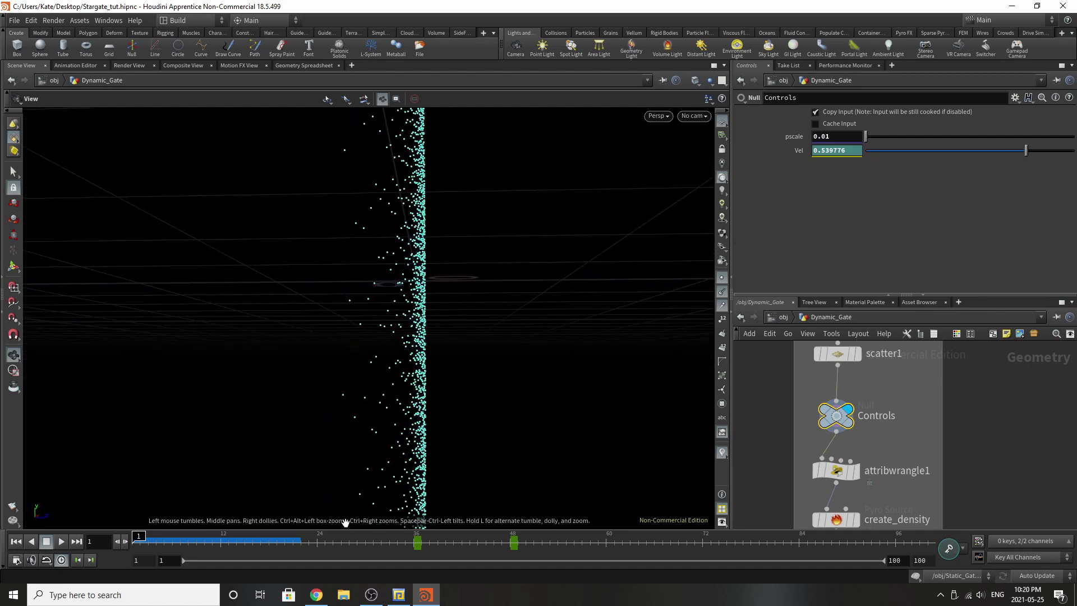
Scrub the timeline to frame 100 with Controls selected to examine how its Vel value is animated.
left_click(373, 539)
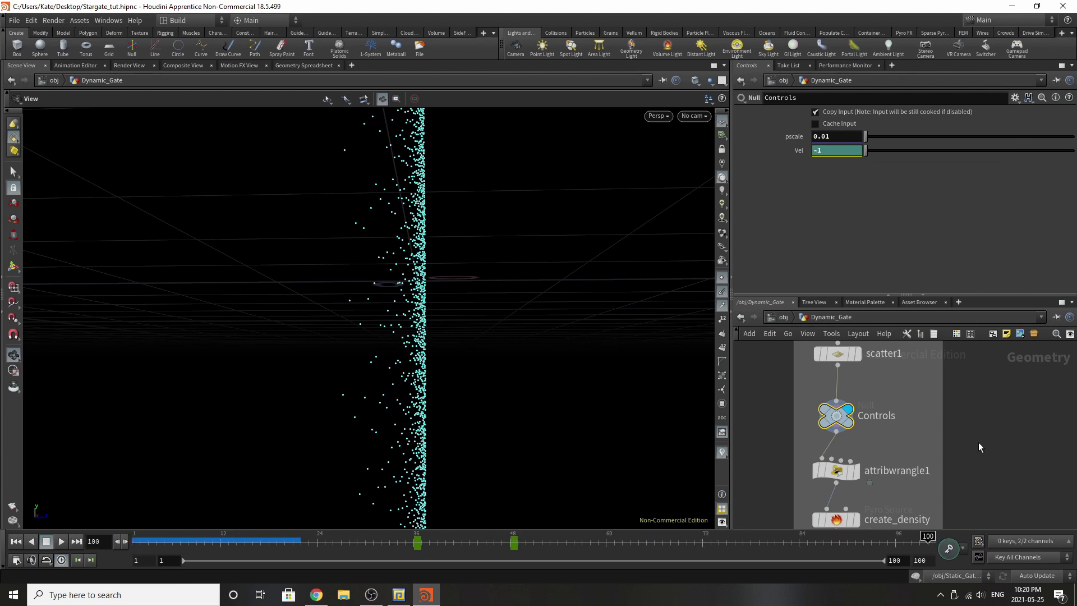
scroll(895, 403, "down", 3)
scroll(895, 402, "up", 3)
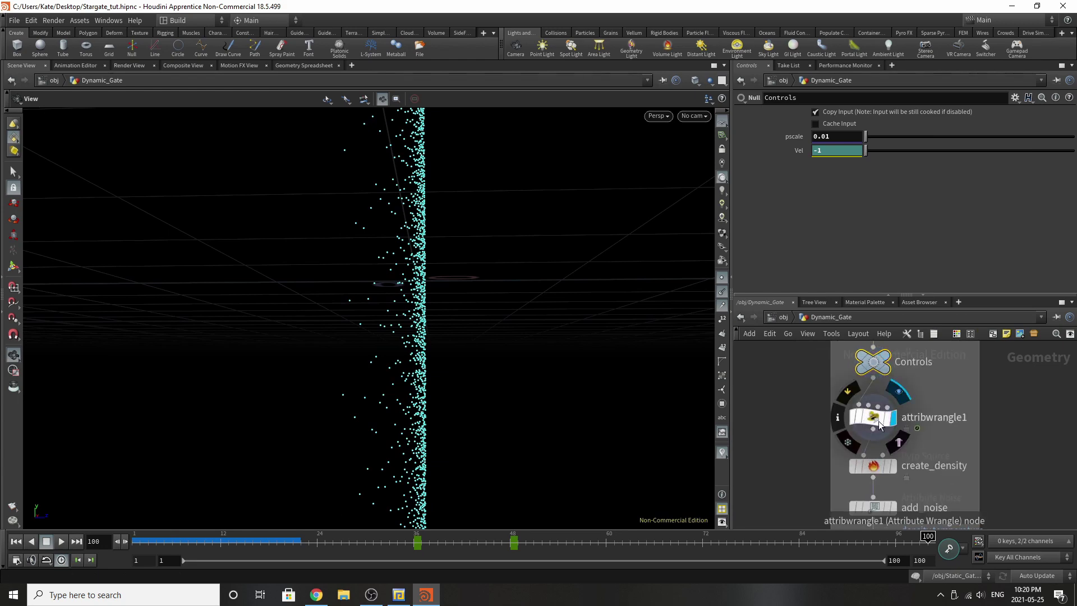
Display attribwrangle1, scrub to frame 40 and examine its VEX code and the disc's velocity trails from an angle.
left_click(873, 417)
left_click(646, 538)
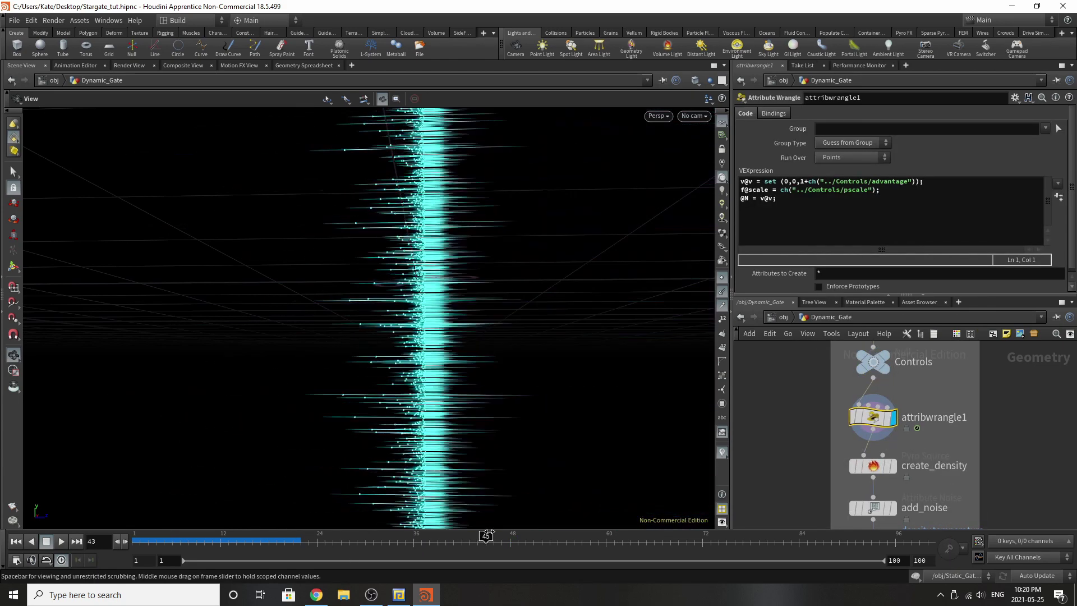
mouse_move(662, 530)
left_mouse_down()
mouse_move(735, 538)
mouse_move(271, 539)
mouse_move(134, 576)
mouse_move(445, 537)
left_mouse_up()
scroll(433, 431, "down", 10)
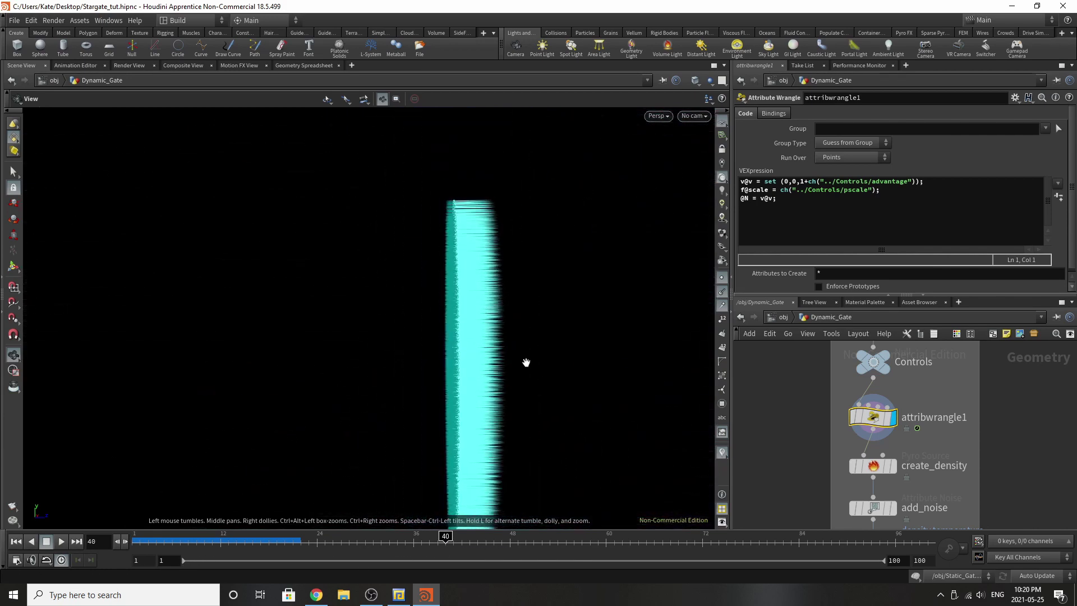
mouse_move(534, 376)
left_mouse_down()
mouse_move(370, 355)
mouse_move(361, 337)
mouse_move(319, 344)
mouse_move(453, 313)
mouse_move(169, 336)
mouse_move(249, 354)
left_mouse_up()
left_click_drag(594, 344, 490, 288)
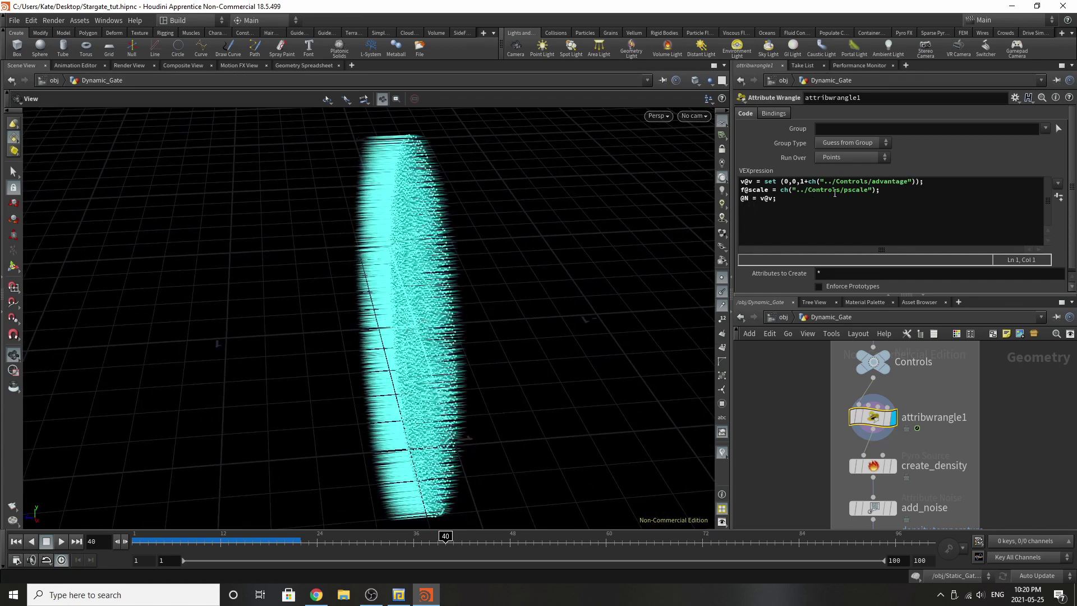
Select the Controls node and scrub to frame 100 to compare its Vel value with the point trails.
left_click(879, 372)
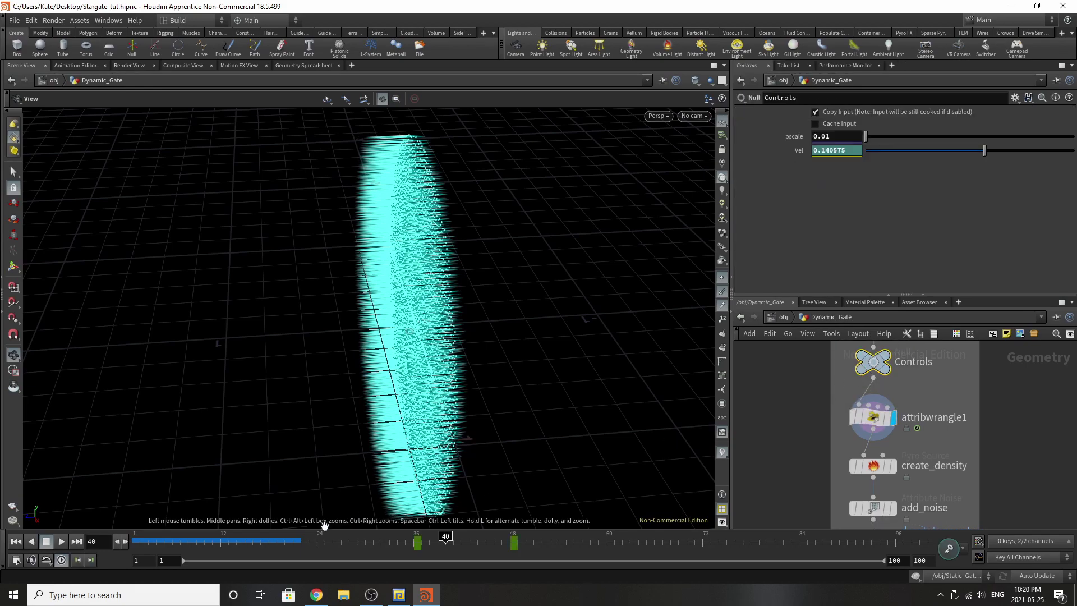
left_click_drag(426, 314, 545, 481)
mouse_move(561, 541)
left_mouse_down()
mouse_move(992, 541)
mouse_move(365, 541)
mouse_move(836, 556)
mouse_move(250, 553)
mouse_move(726, 551)
mouse_move(378, 570)
mouse_move(452, 557)
mouse_move(1048, 555)
left_mouse_up()
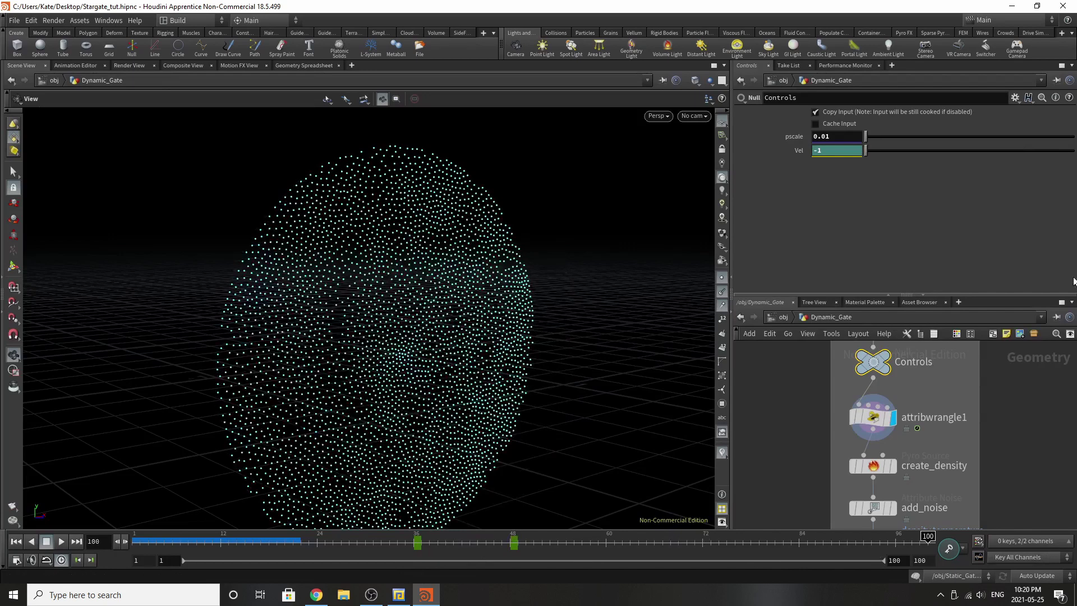
Check the channel references in attribwrangle1's VEX code against the parameters of the Controls node.
left_click(876, 430)
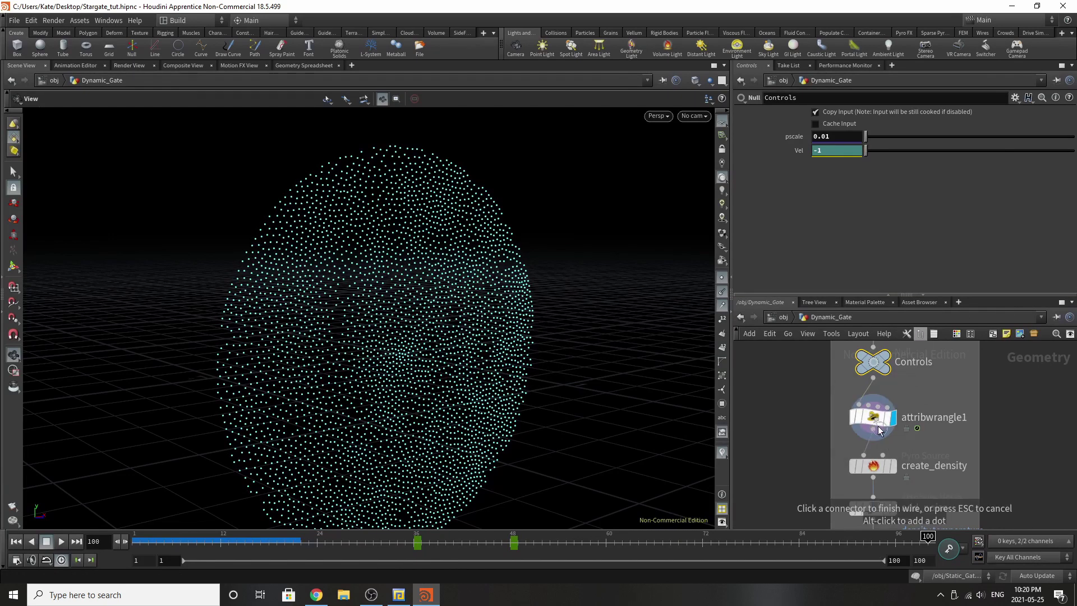
left_click(873, 418)
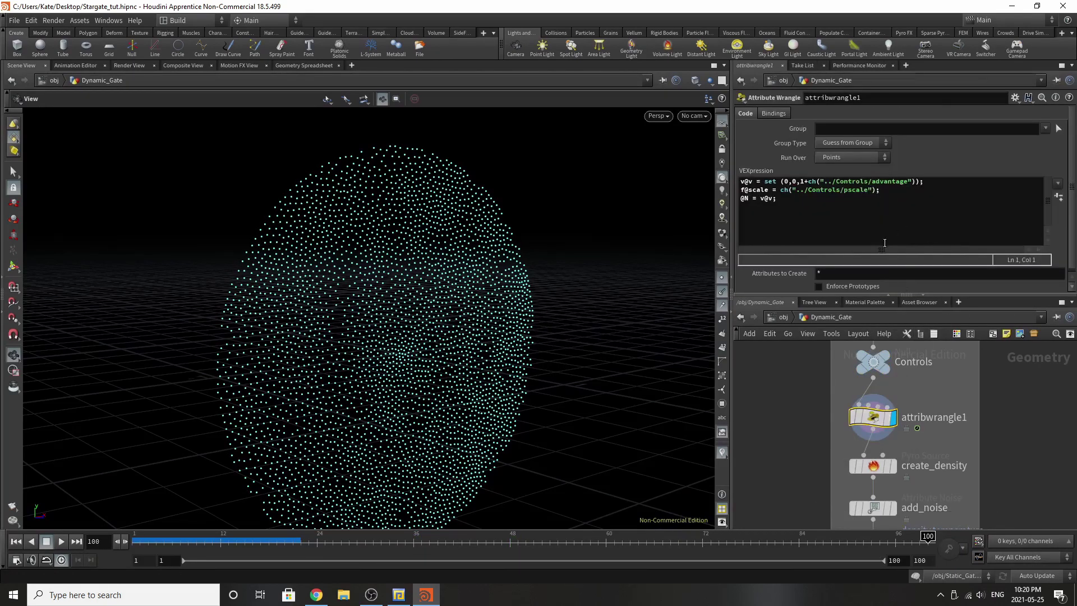
scroll(1072, 169, "down", 1)
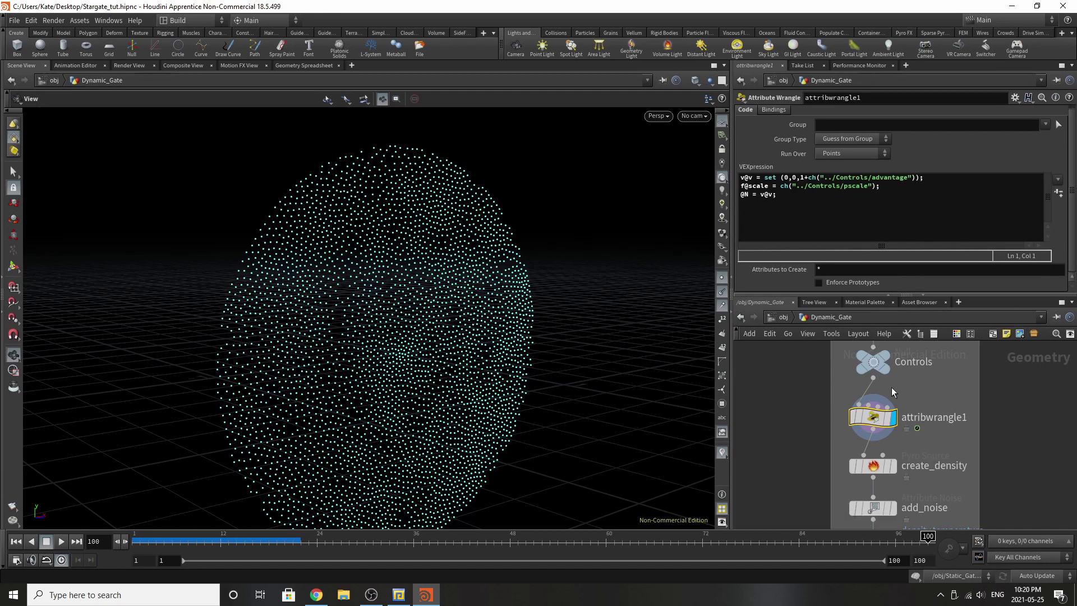
left_click(871, 364)
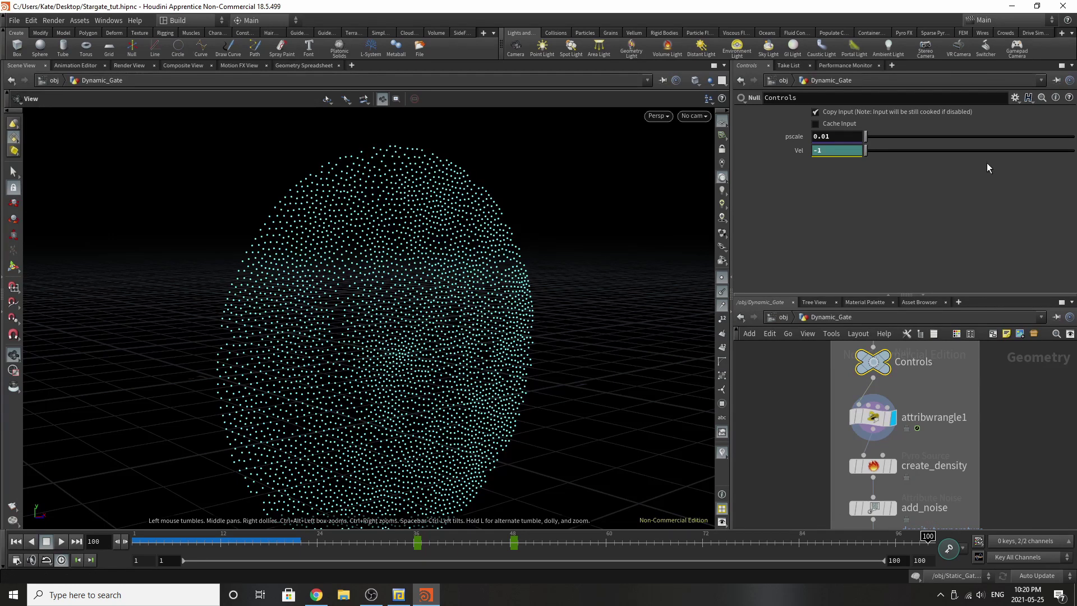
Display and select OUT_density, and examine the density volume together with the create_density, add_noise and rasterize chain.
scroll(951, 413, "down", 3)
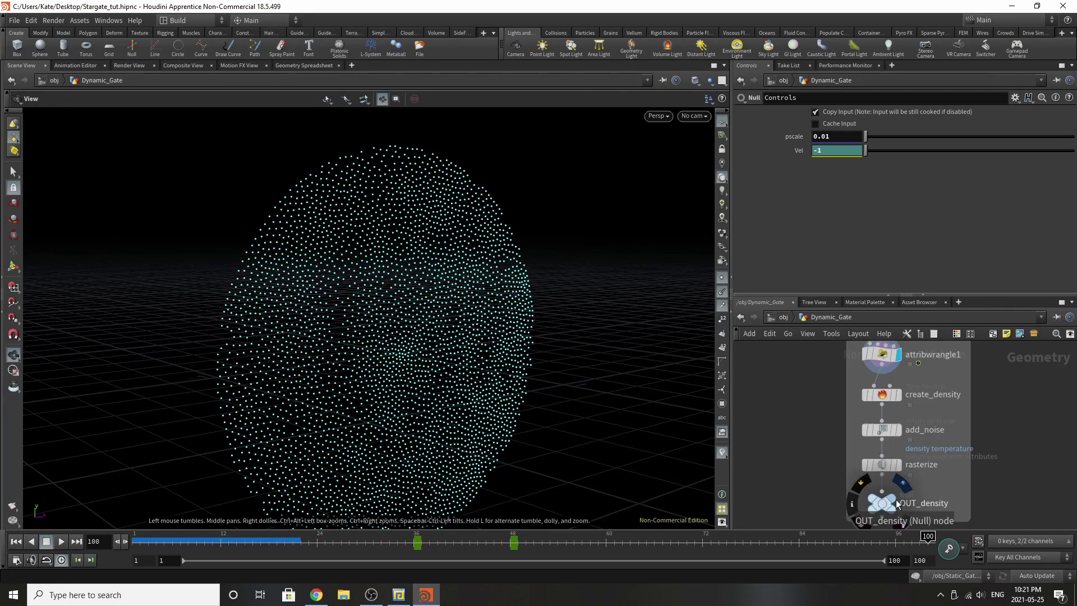
key("r")
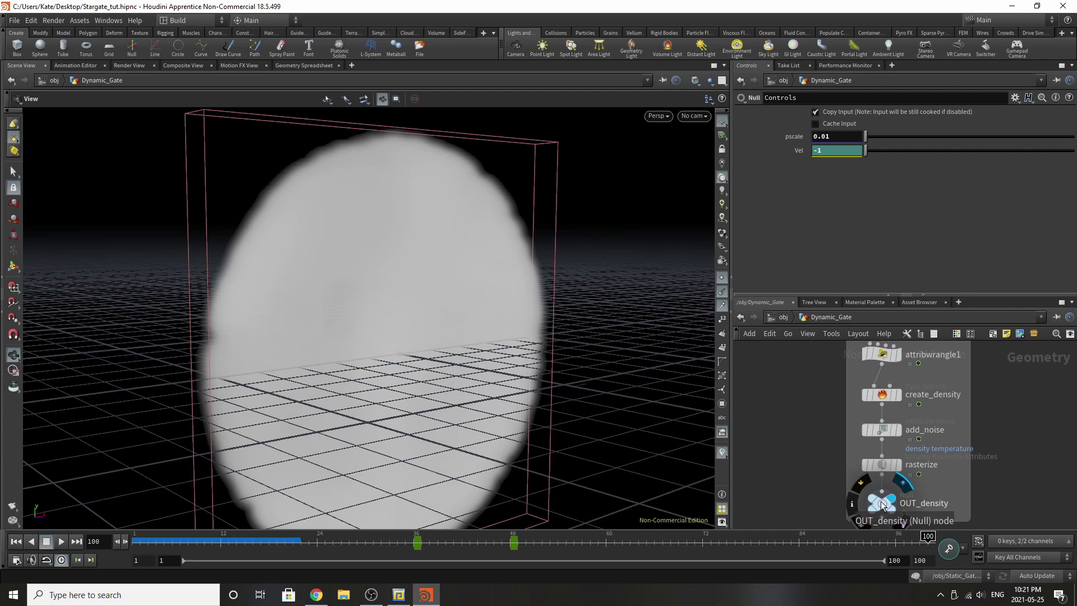
left_click(882, 504)
scroll(916, 409, "down", 2)
scroll(911, 435, "down", 2)
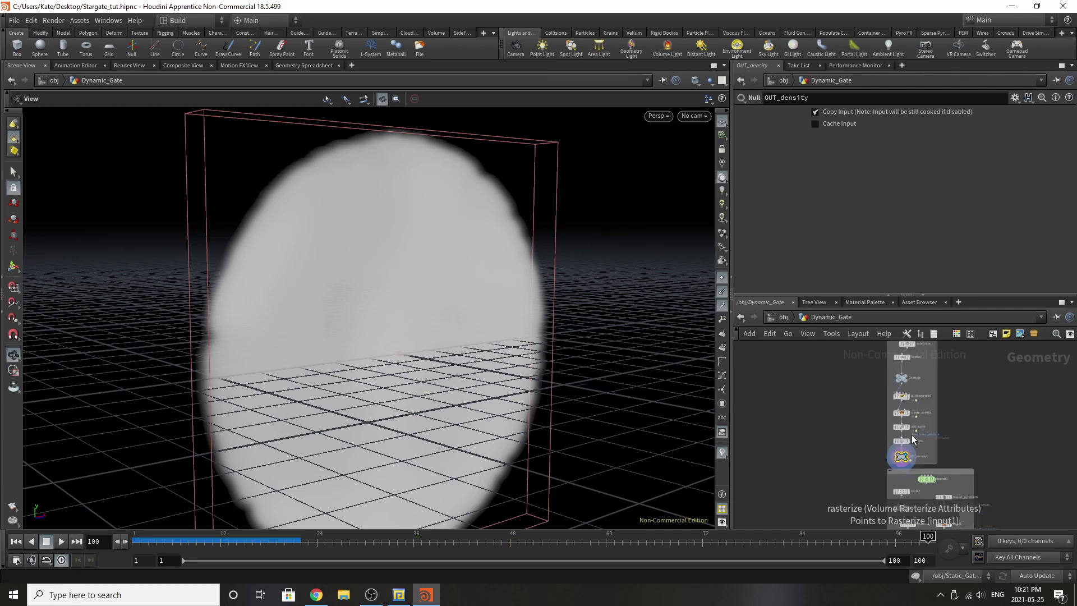
scroll(929, 459, "up", 2)
scroll(931, 465, "down", 2)
scroll(943, 491, "up", 2)
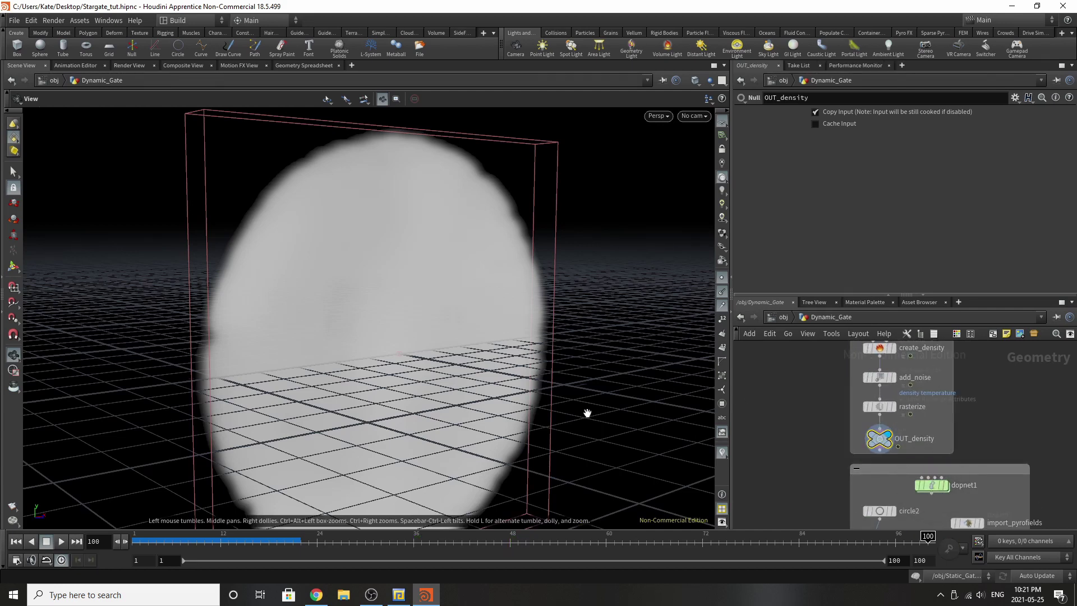
left_click_drag(587, 414, 610, 365)
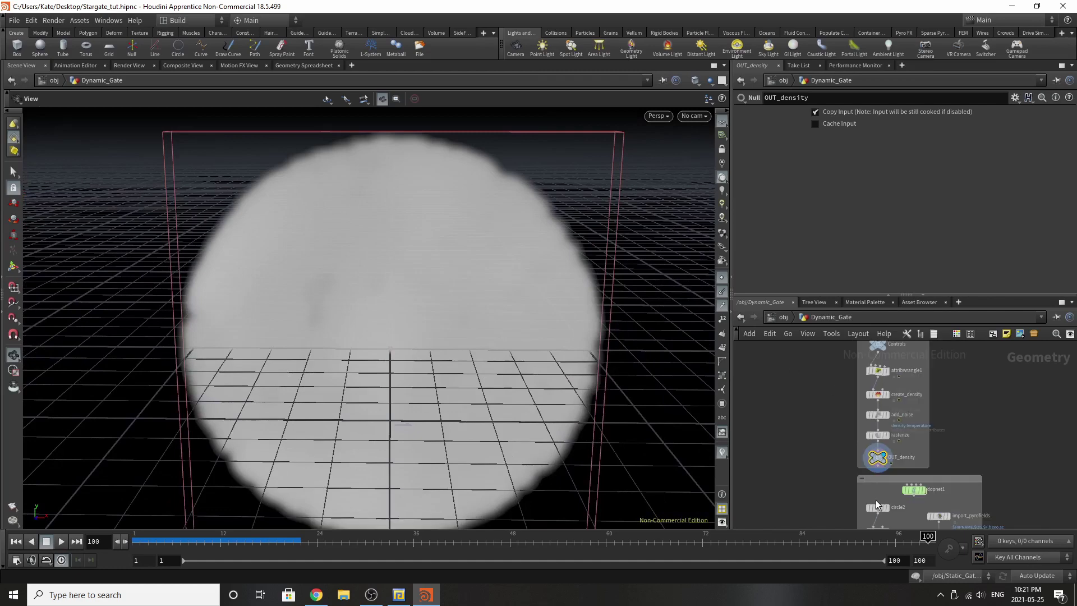
middle_click_drag(920, 404, 914, 430)
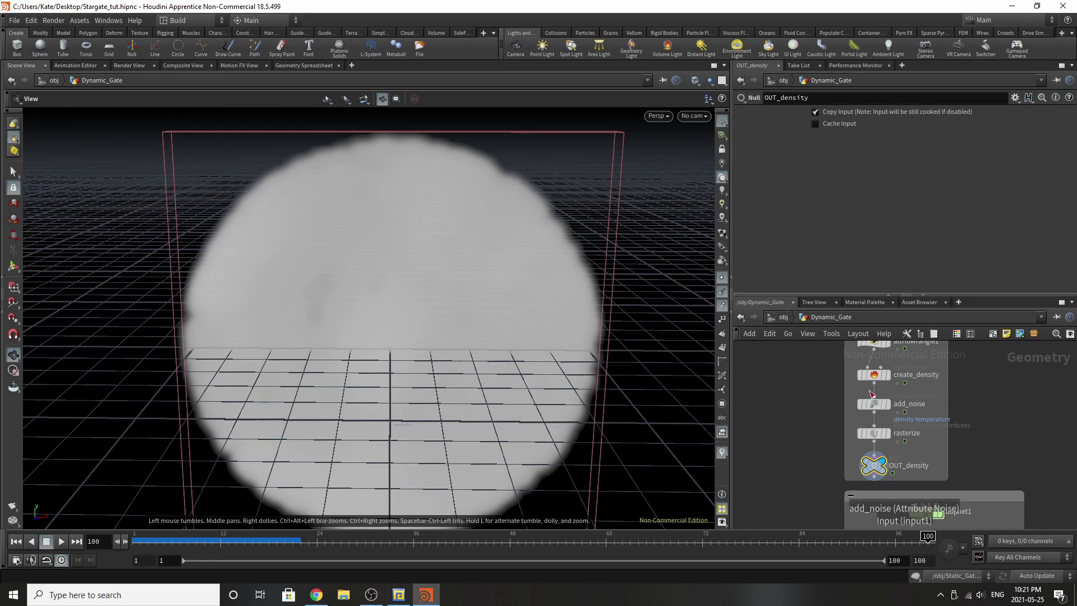
scroll(1030, 415, "down", 1)
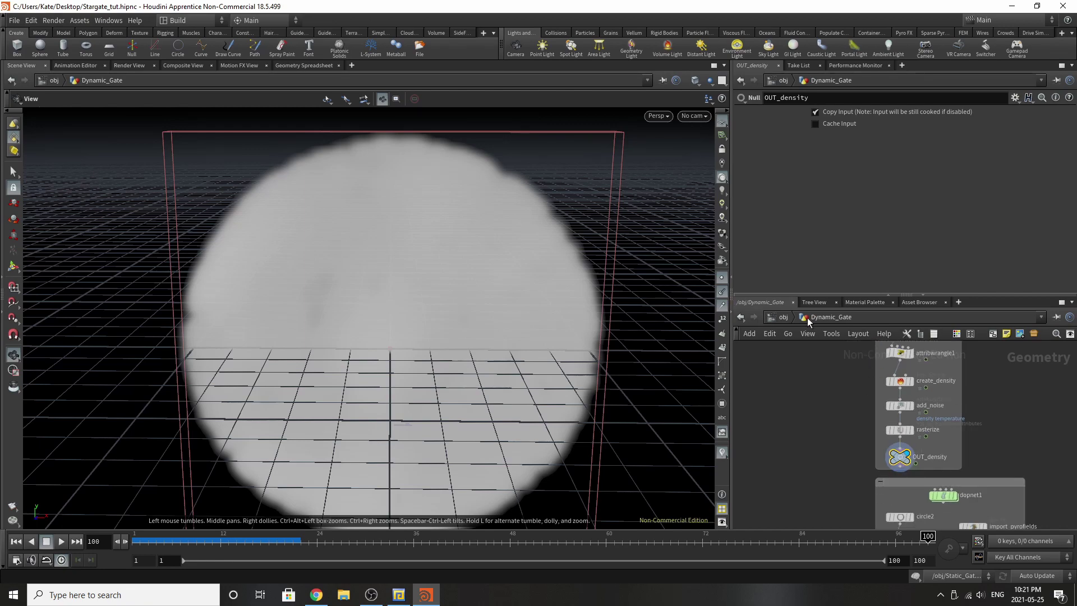
Display attribwrangle1, add a DOP Network node beside the emission chain and go inside it.
left_click_drag(402, 262, 469, 272)
left_click(911, 352)
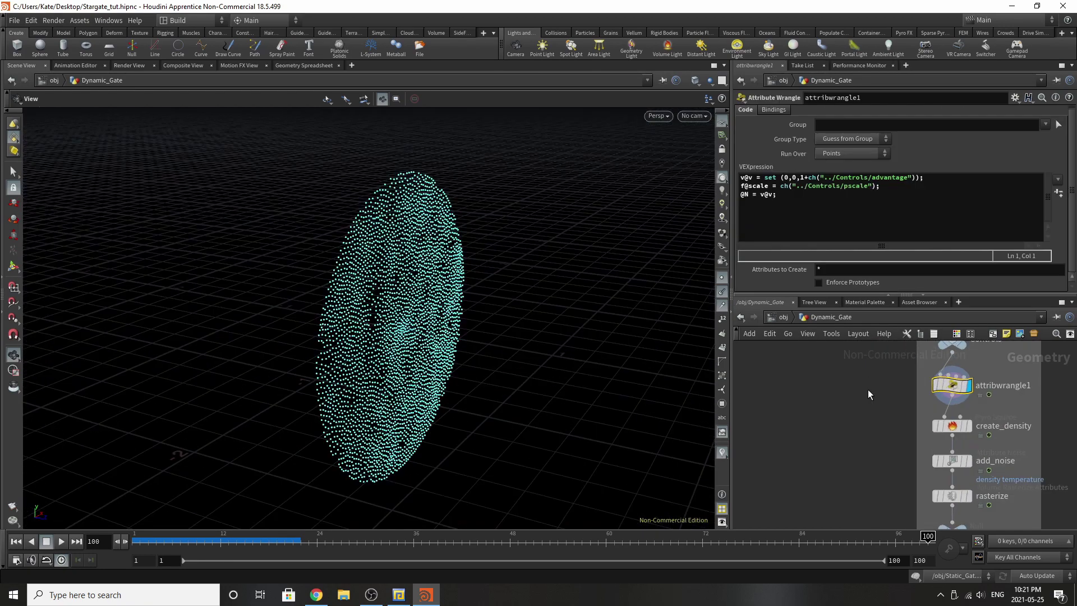
key("Tab")
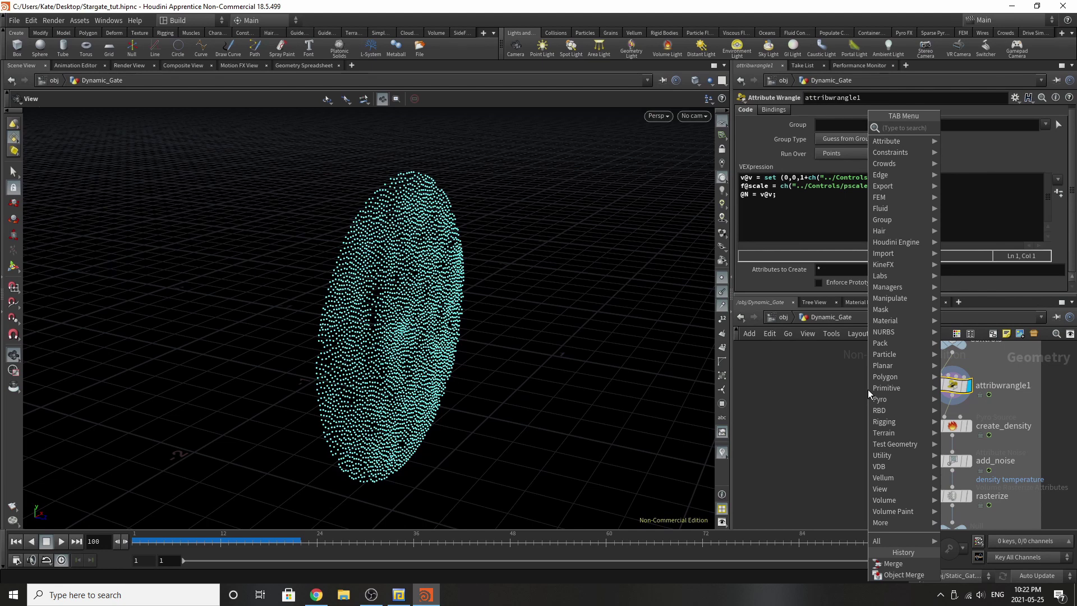
type("dop")
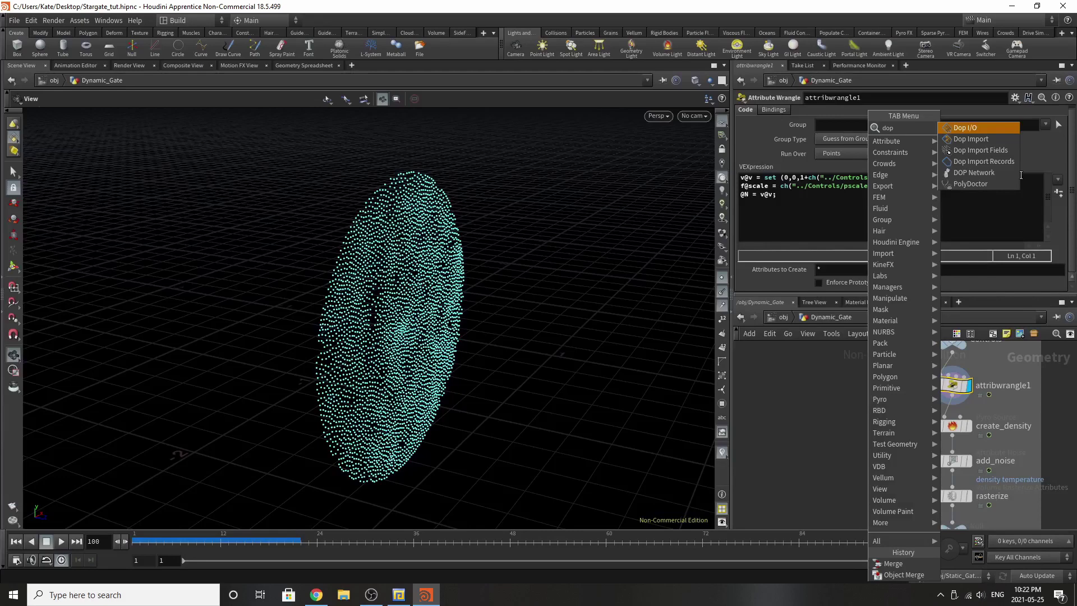
left_click(976, 172)
left_click(797, 443)
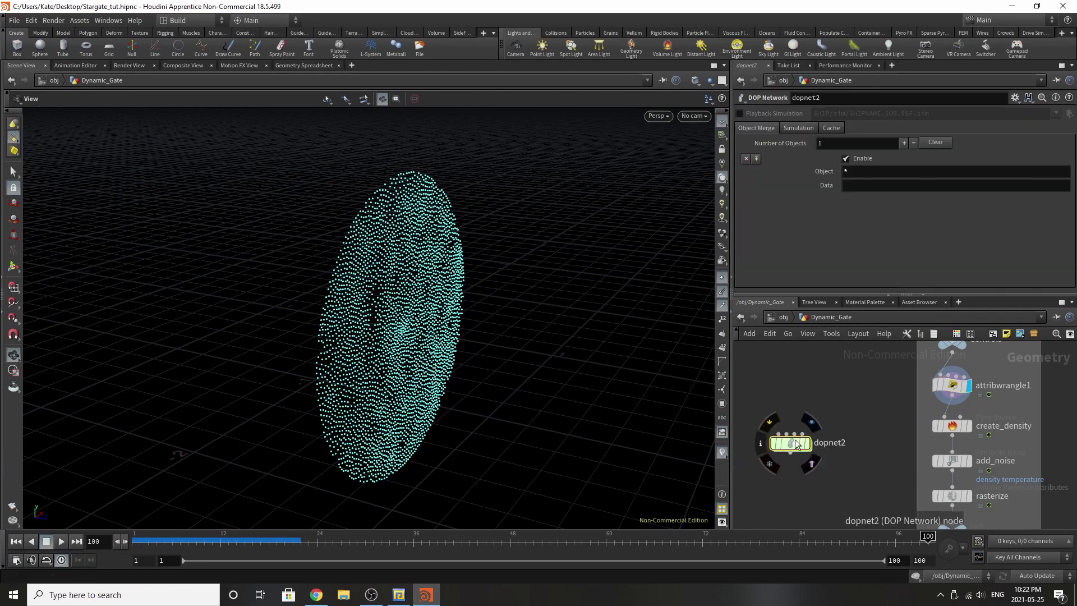
double_click(796, 443)
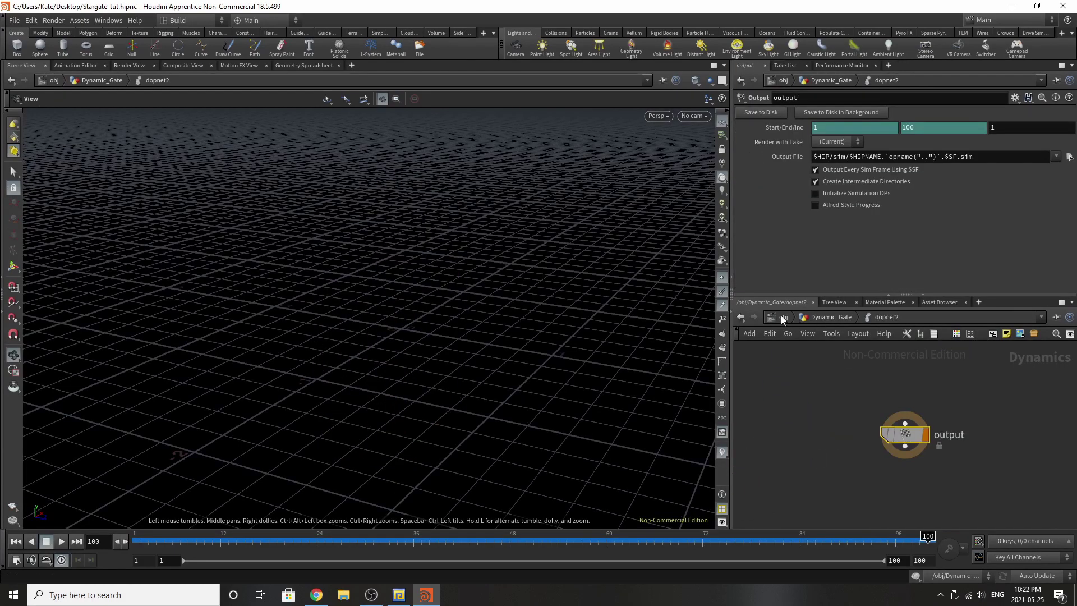
Apply the Pyro FX Billowy Smoke tool to Dynamic_Gate at object level and look over the generated solver network.
left_click(907, 31)
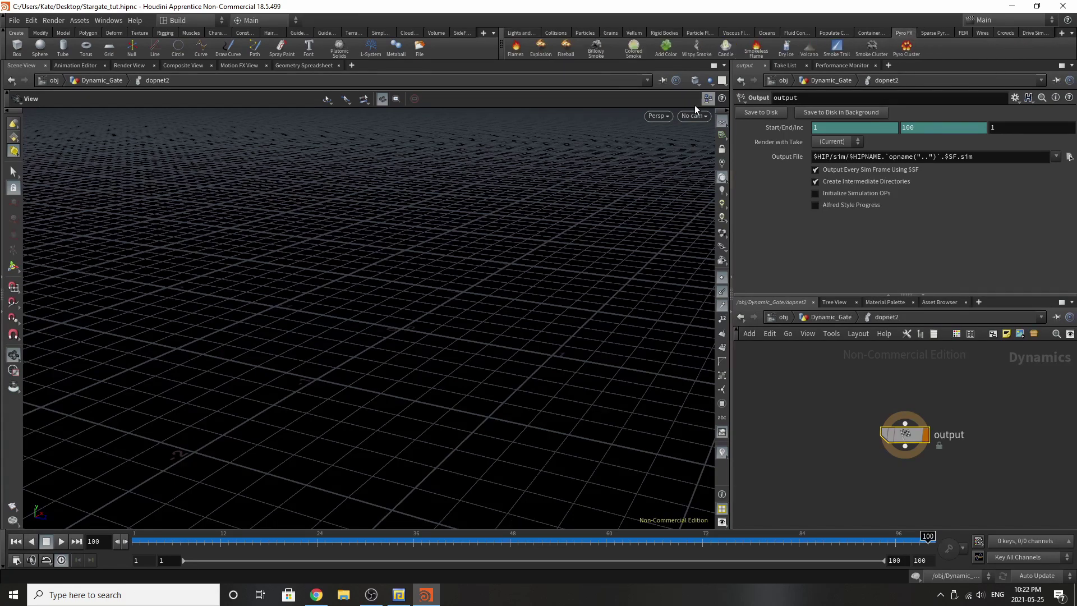
left_click(784, 317)
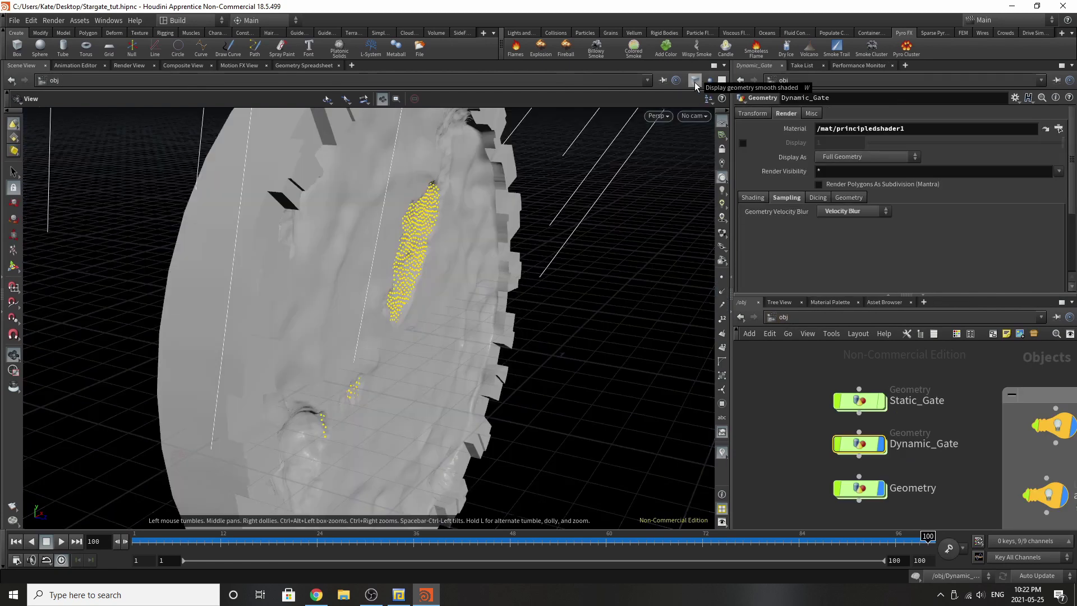
left_click(603, 53)
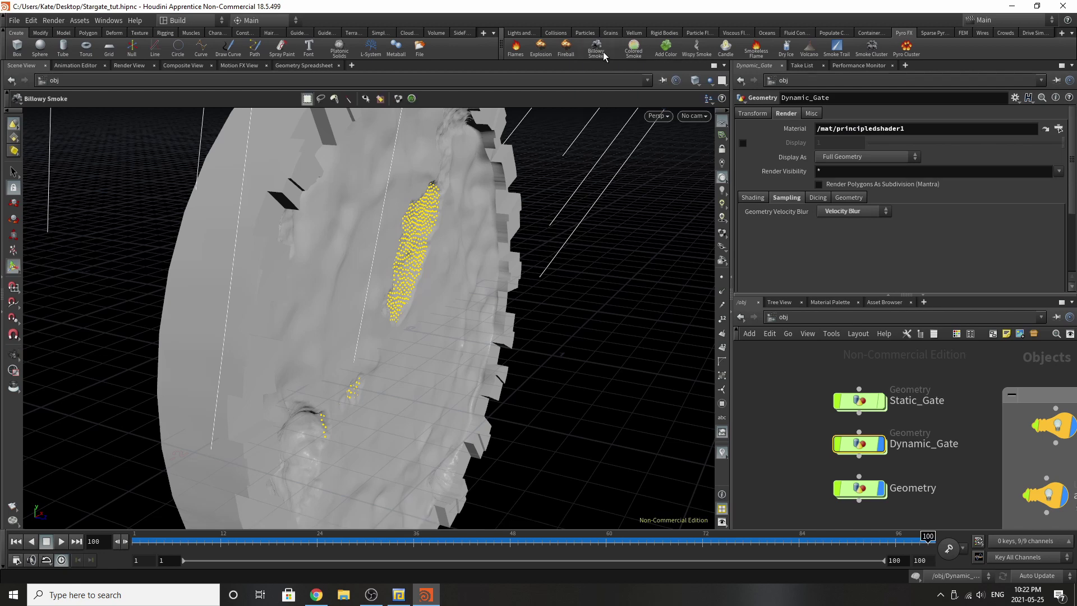
key("Return")
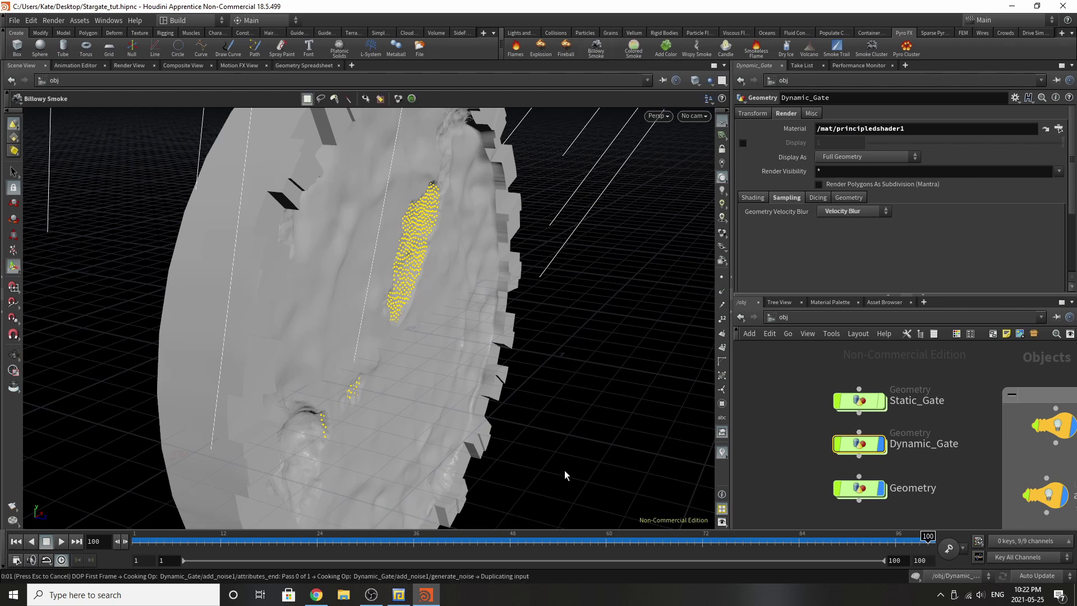
scroll(956, 469, "down", 5)
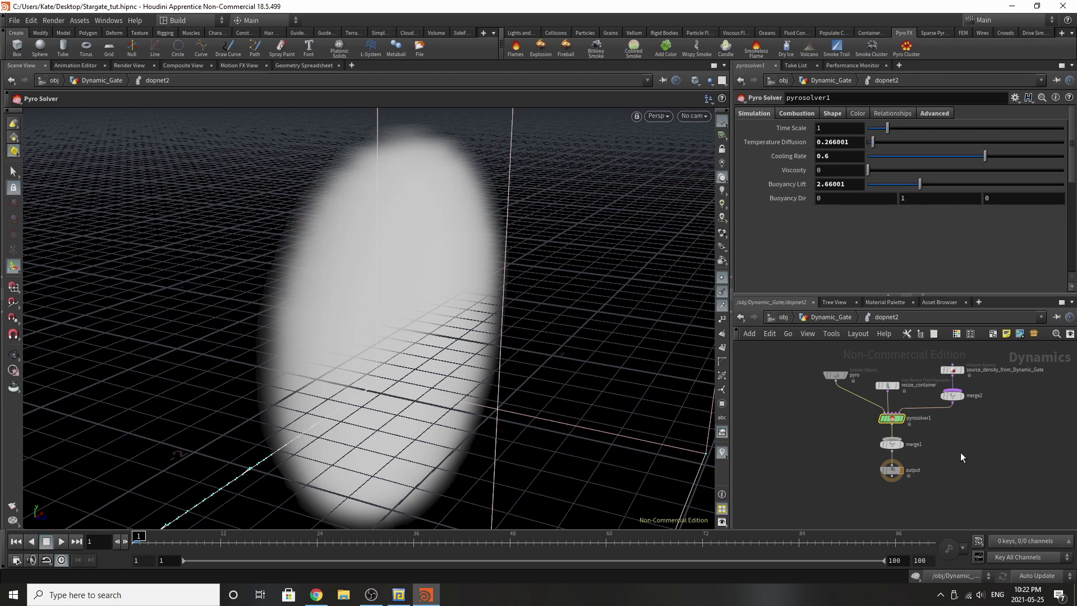
Return to the Dynamic_Gate network and move the four generated density source nodes next to the new DOP network.
left_click(822, 322)
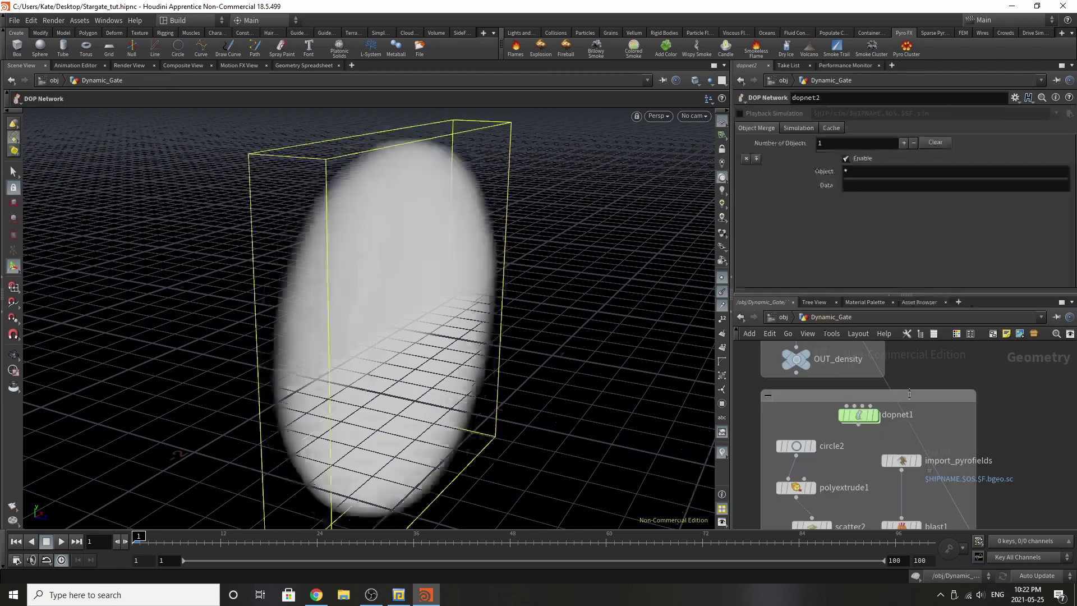
scroll(948, 443, "down", 5)
scroll(948, 470, "up", 3)
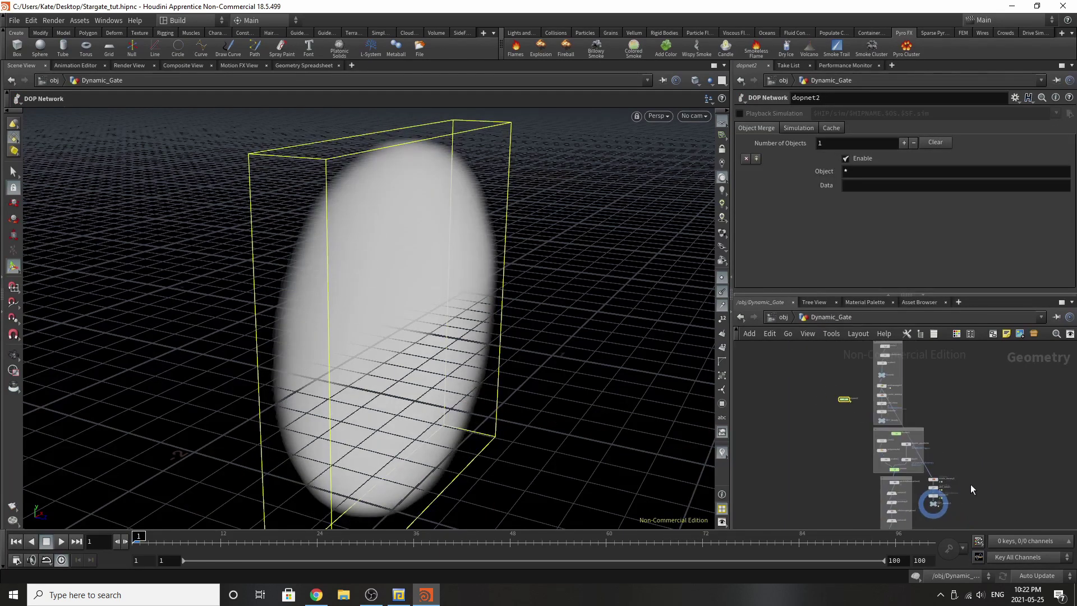
left_click_drag(980, 526, 839, 388)
scroll(836, 393, "up", 3)
Inspect the contents of the new DOP network and the pyro_import object, ending back at object level.
double_click(847, 435)
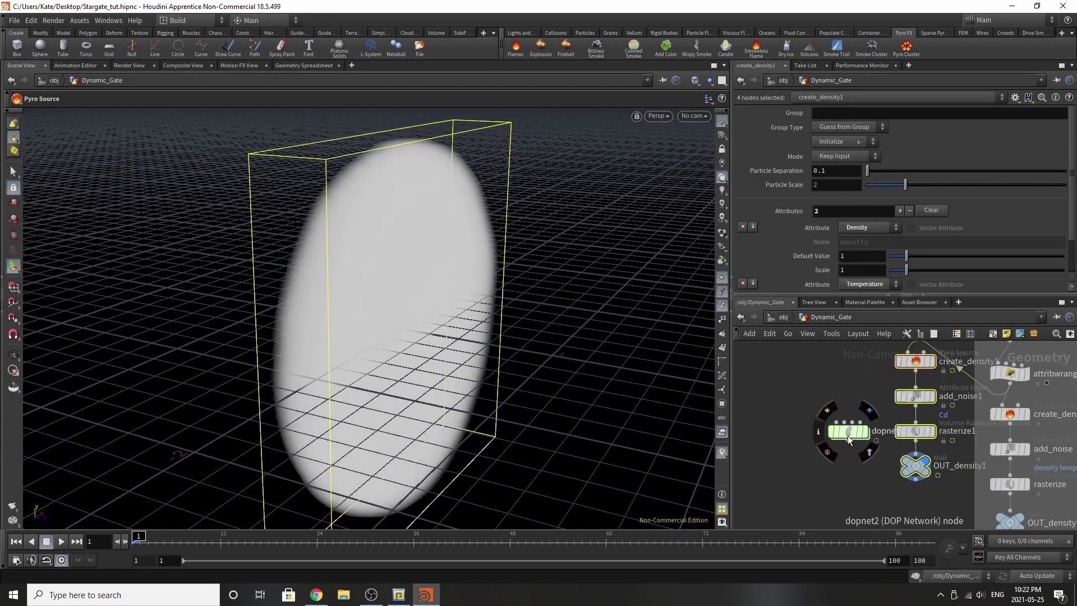
left_click(821, 317)
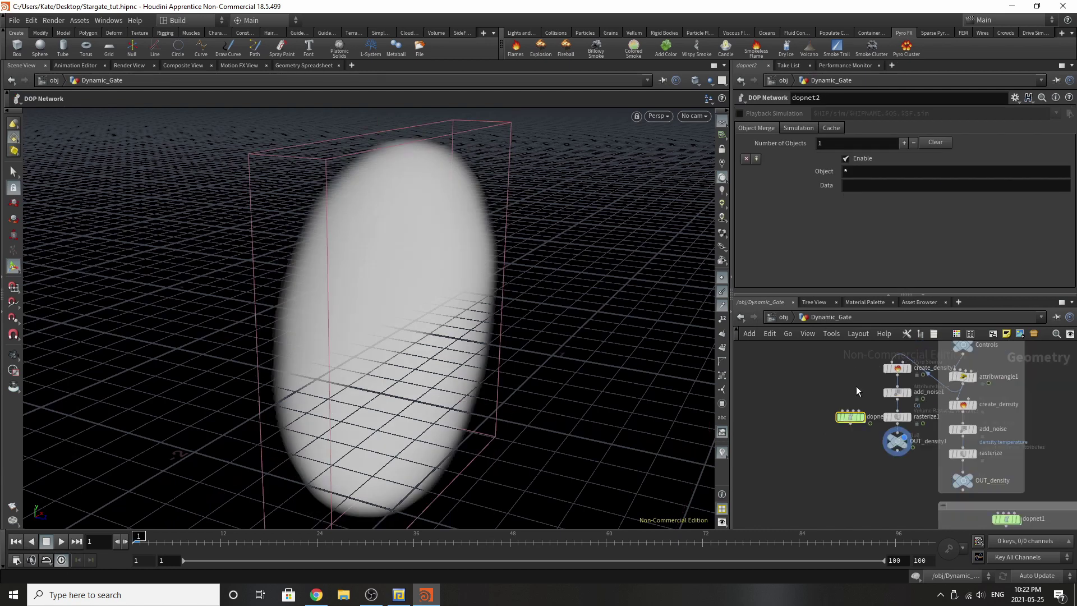
left_click(781, 317)
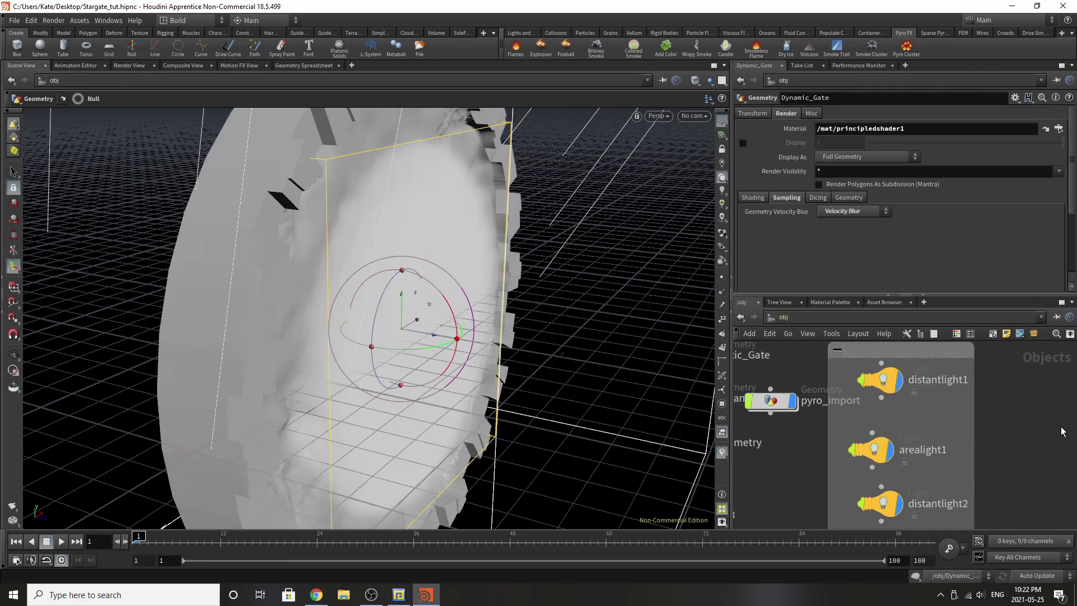
double_click(926, 415)
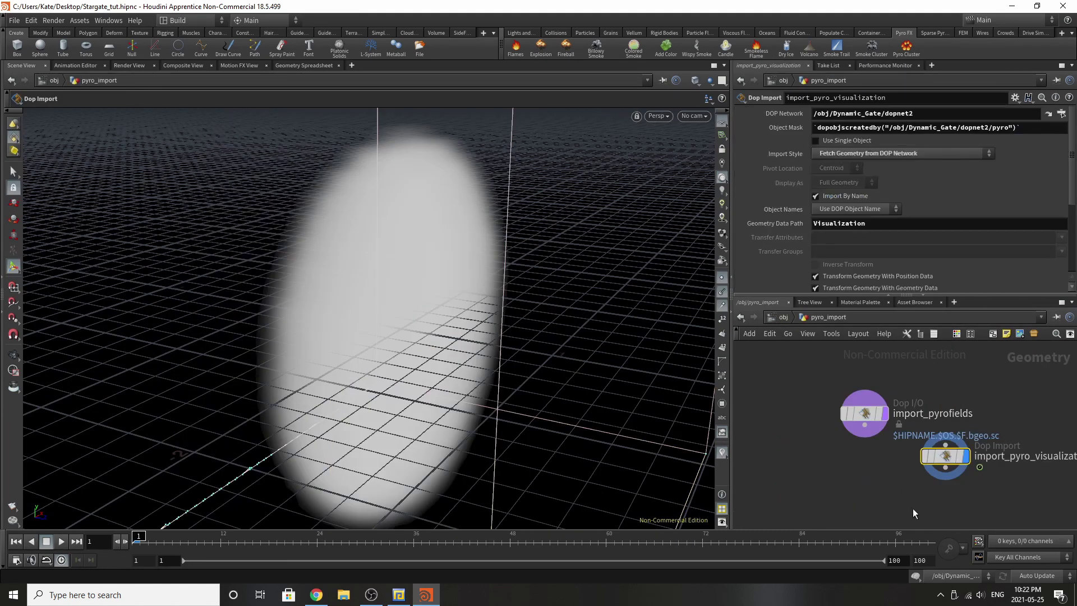
left_click(788, 318)
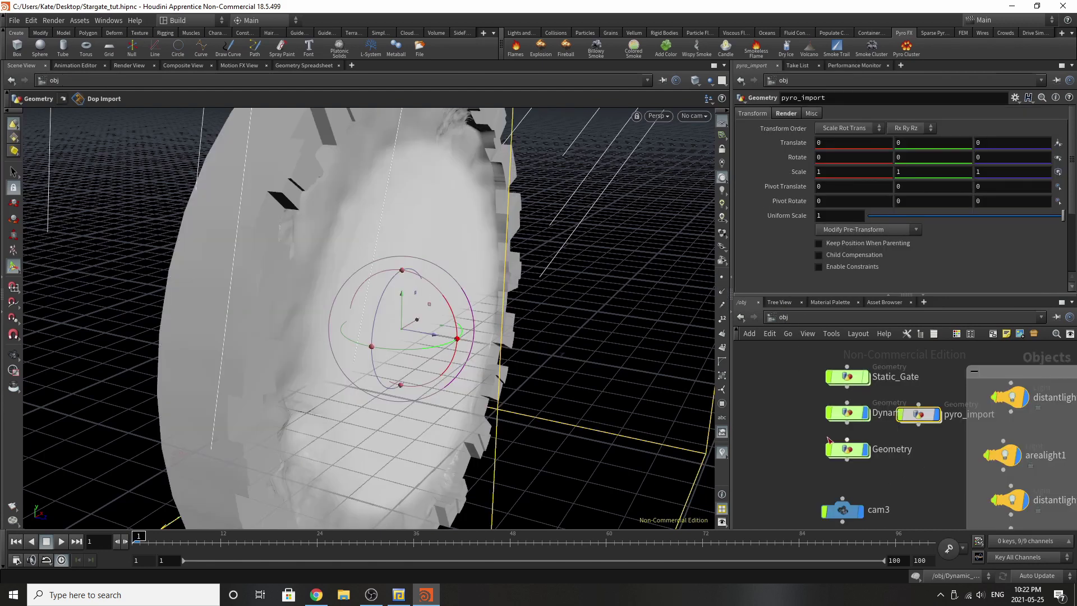
Delete the pyro_import object from the object network and realign Dynamic_Gate with the other geometry nodes.
left_click_drag(851, 412, 816, 412)
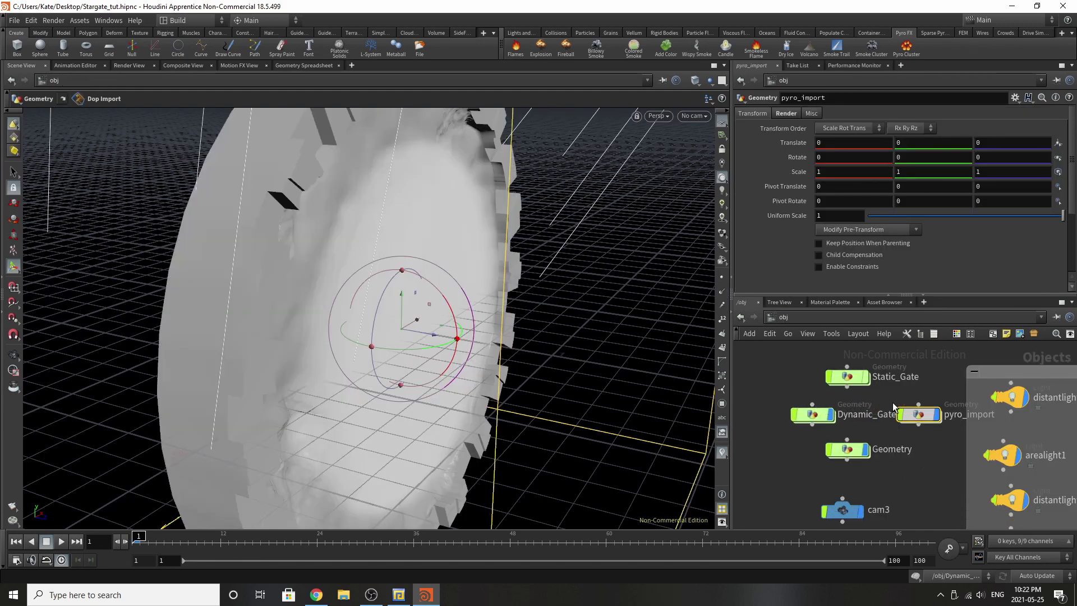
mouse_move(923, 422)
key("Delete")
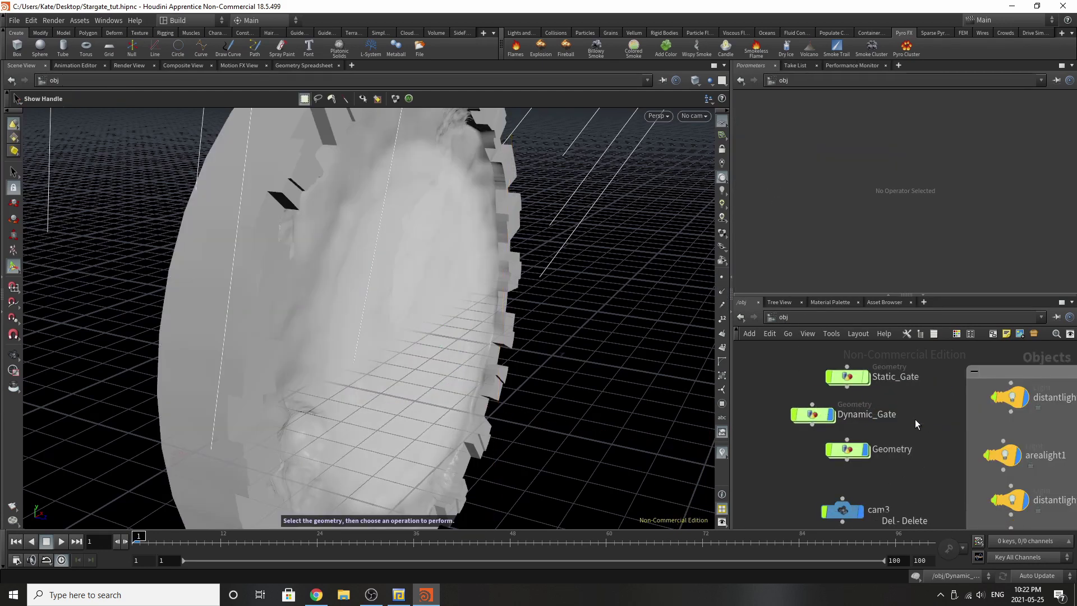
left_click_drag(813, 414, 841, 412)
Inside Dynamic_Gate, delete the new DOP network together with the four generated density source nodes beside it.
double_click(841, 412)
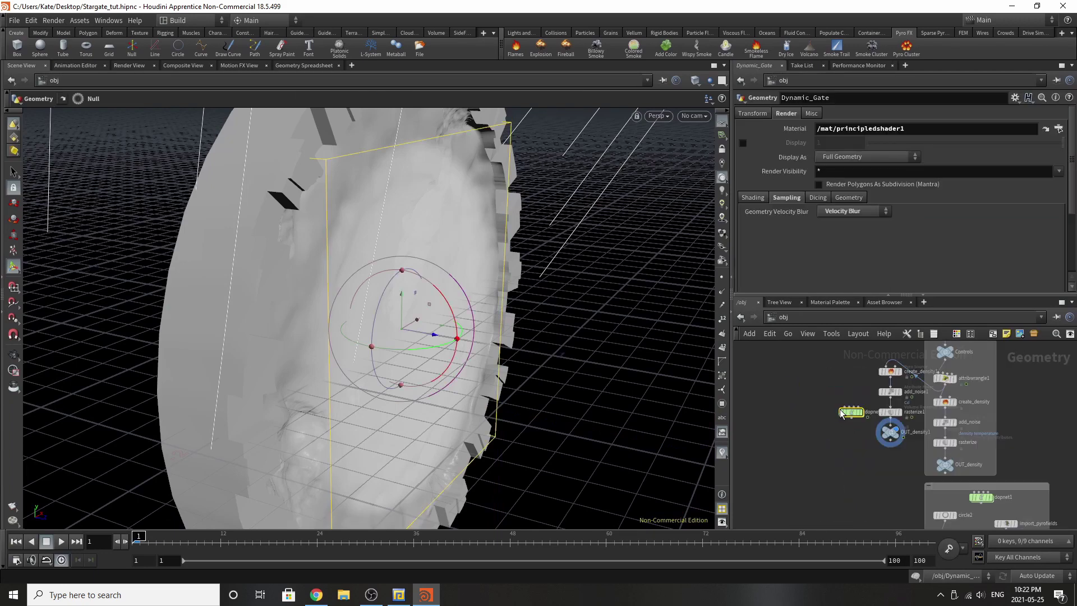
left_click_drag(793, 365, 888, 451)
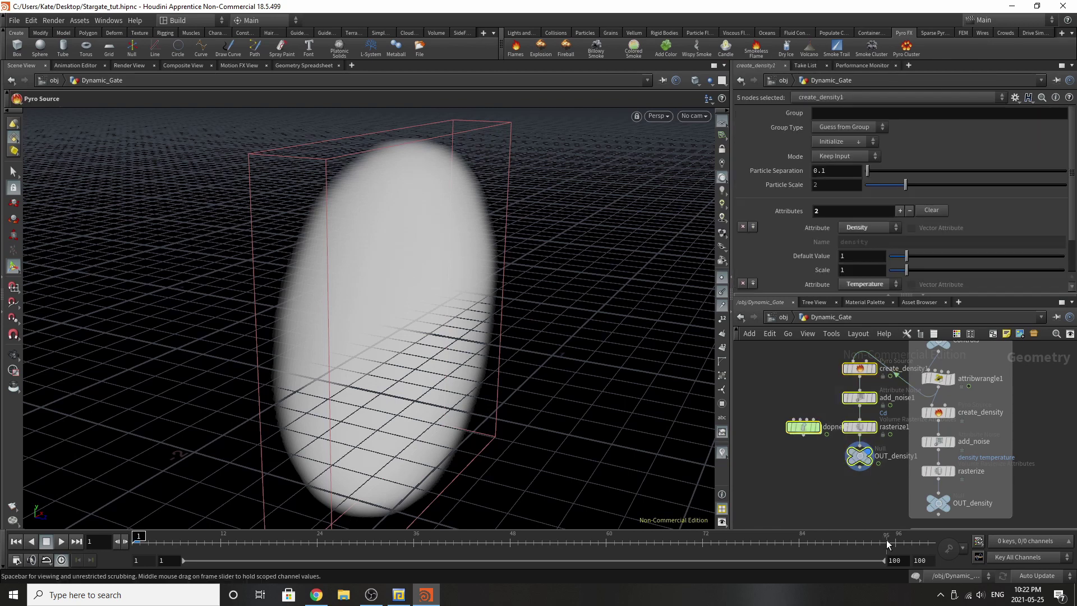
key("Delete")
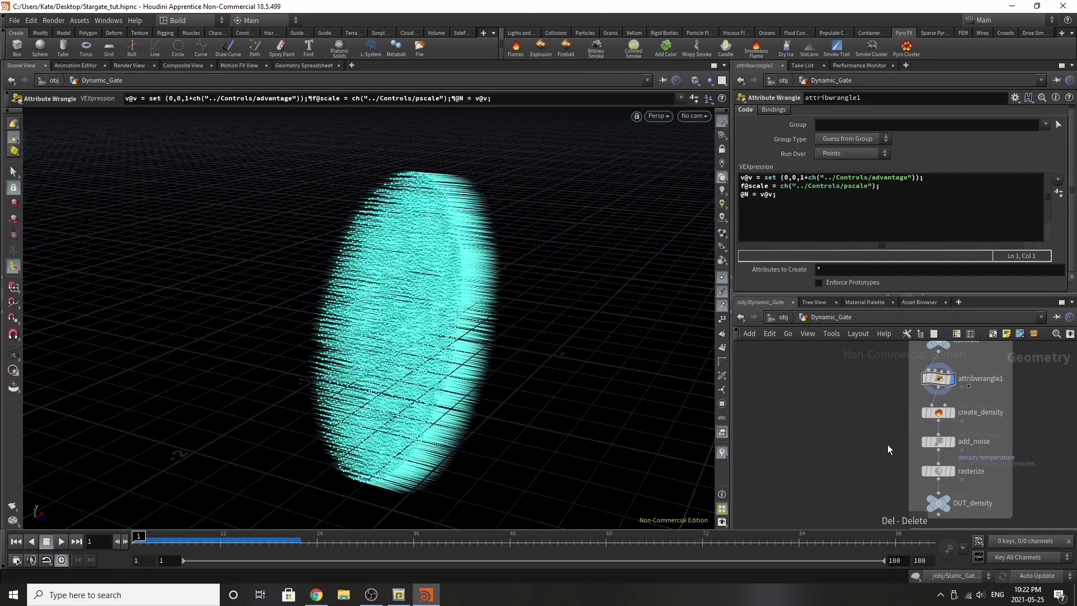
Display the original create_density node and examine its particle, density and temperature settings.
scroll(871, 462, "down", 3)
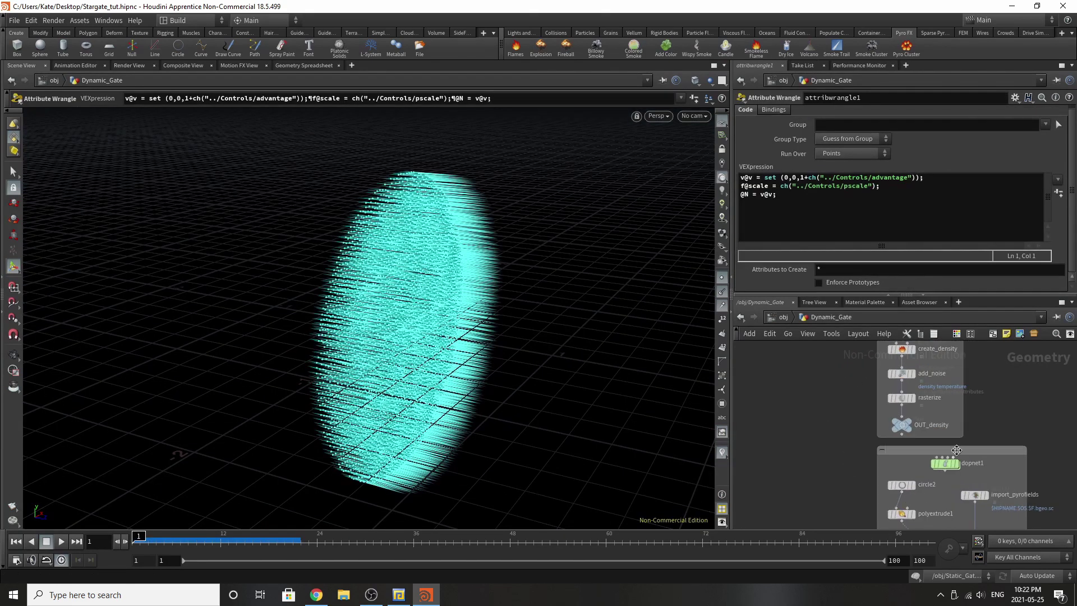
scroll(870, 462, "up", 3)
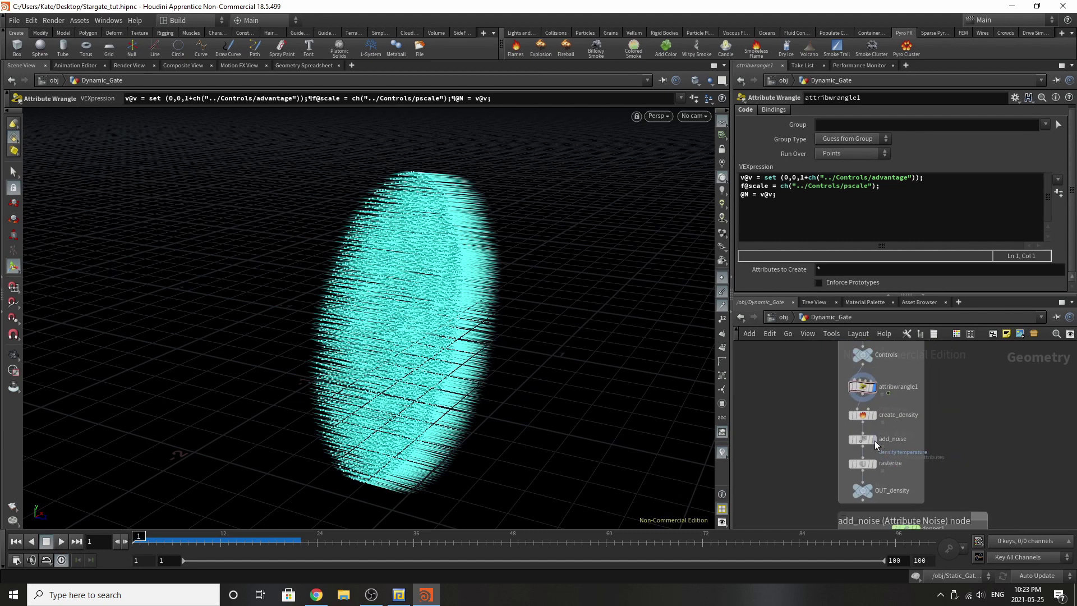
scroll(862, 422, "up", 2)
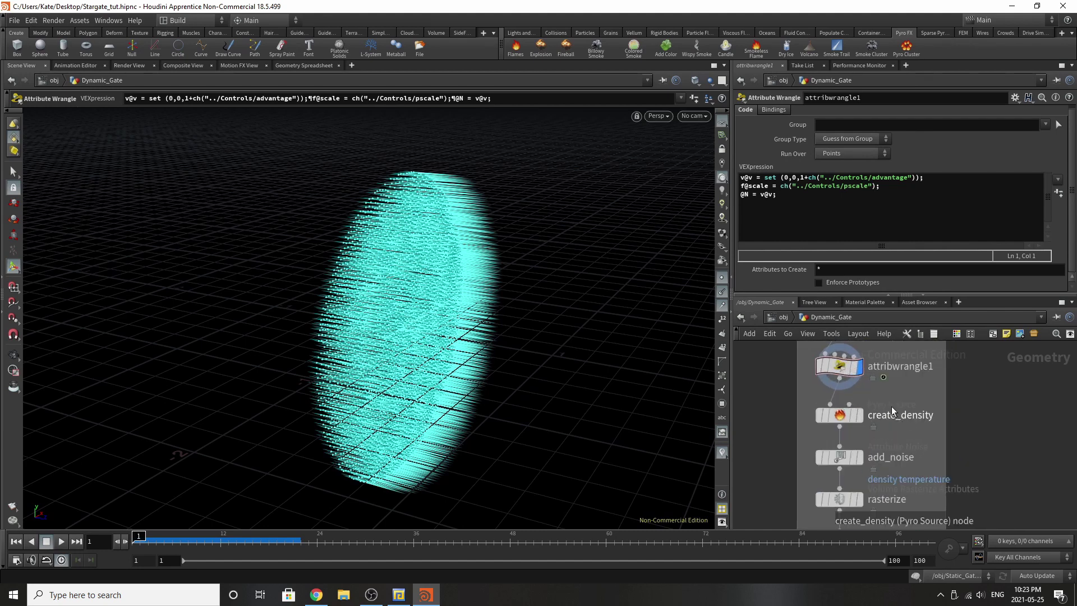
left_click(853, 416)
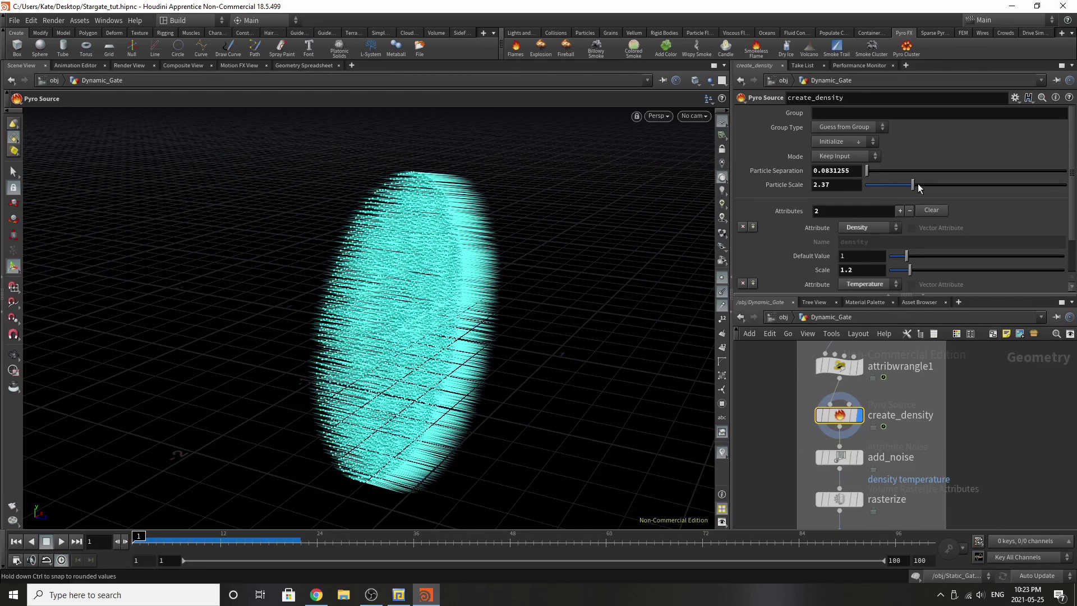
scroll(917, 183, "down", 2)
scroll(918, 185, "down", 1)
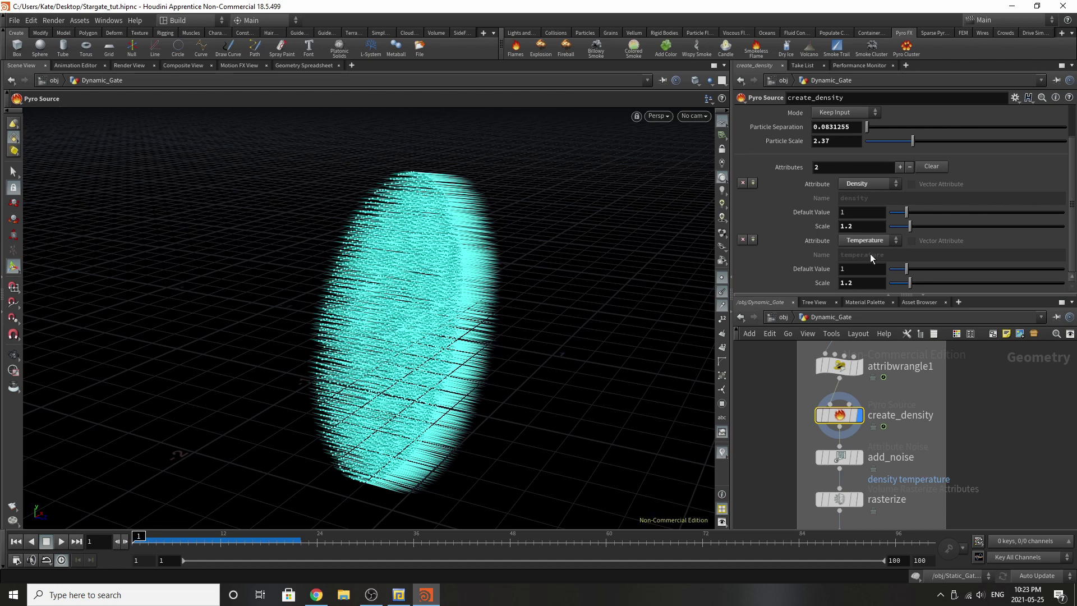
Display the add_noise node and examine its noise, distribution, fractal and post-process settings.
left_click(859, 458)
left_click(838, 456)
scroll(882, 148, "down", 5)
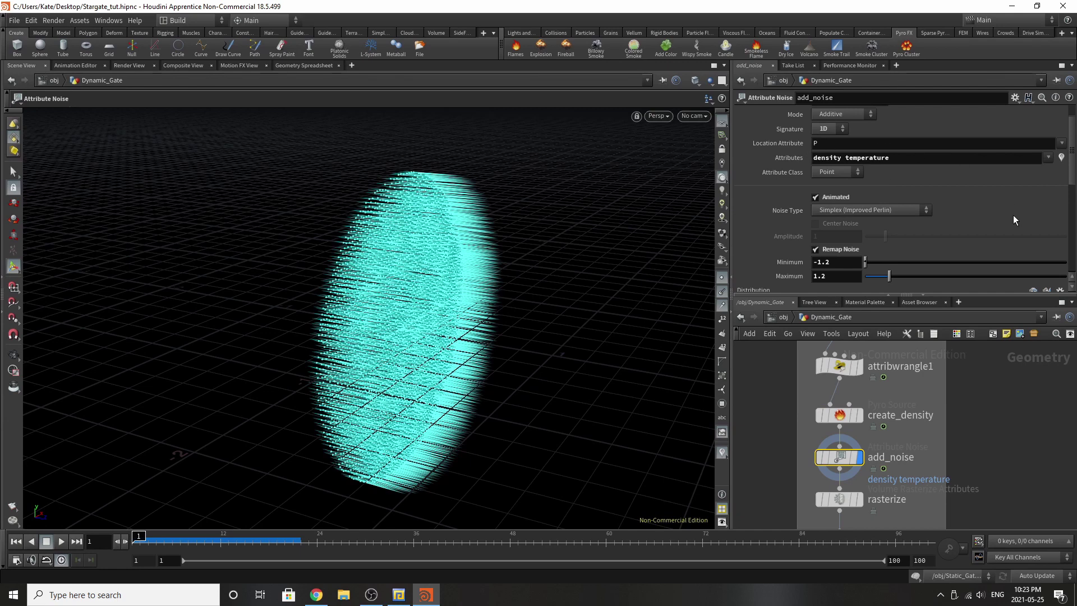
scroll(956, 225, "down", 3)
scroll(841, 200, "down", 12)
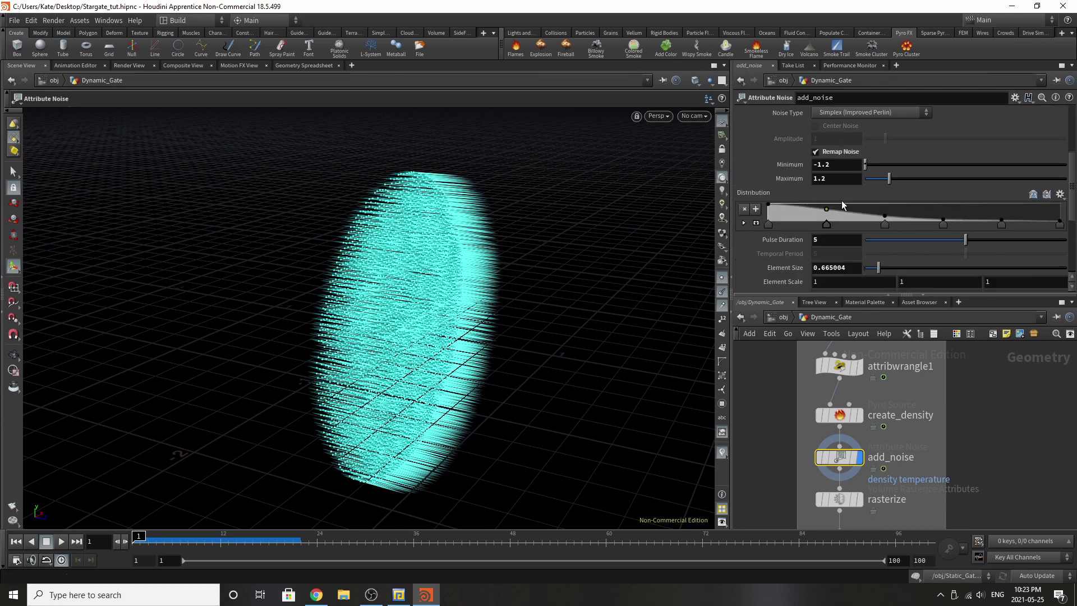
scroll(823, 219, "down", 3)
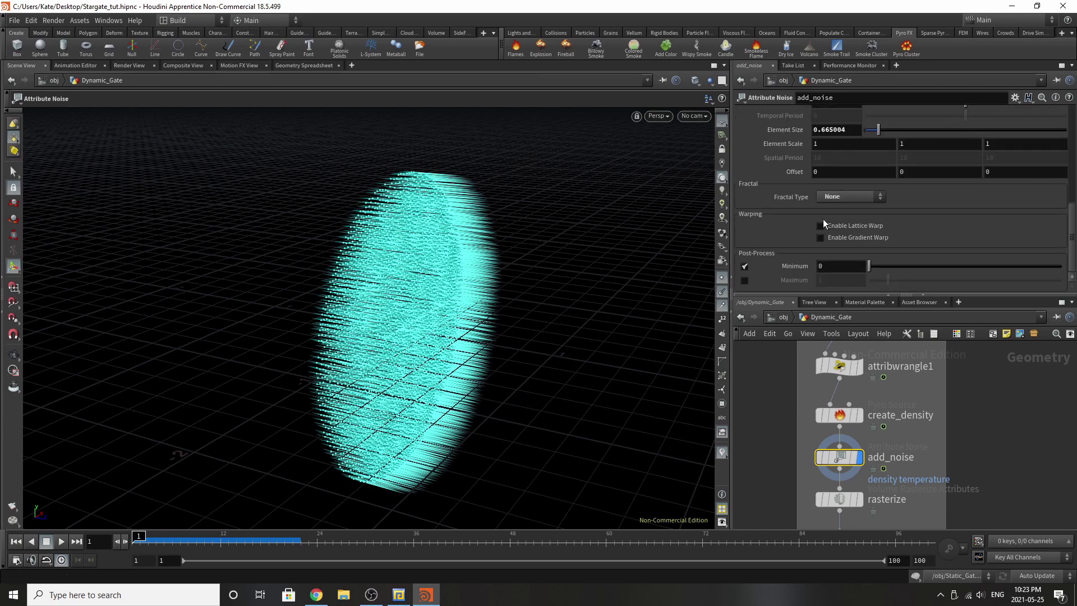
Display the rasterize node, review its volume settings, and show the OUT_density null that ends the chain.
left_click(862, 499)
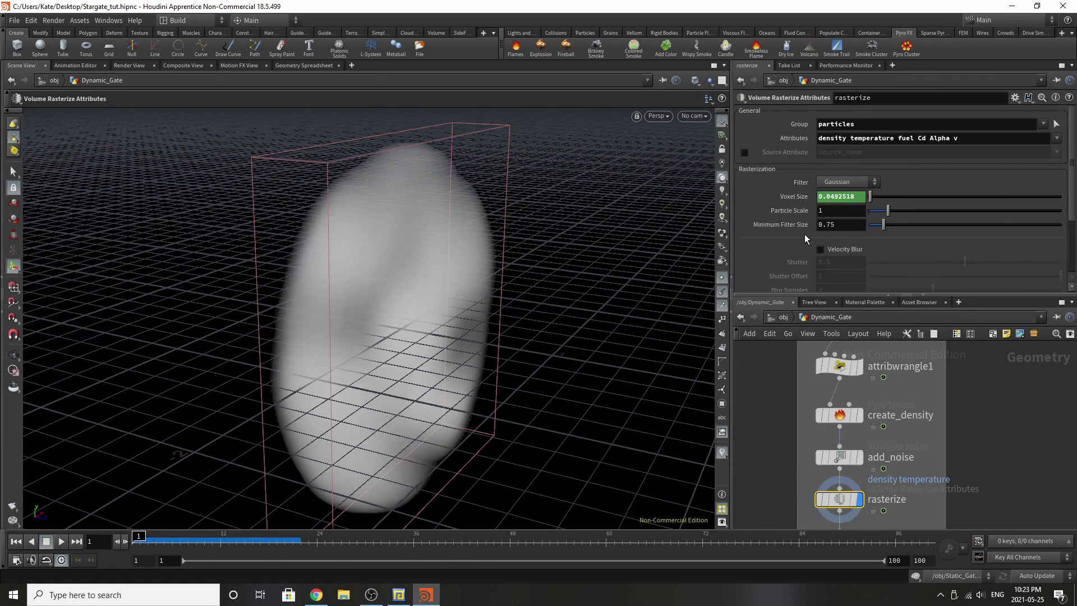
scroll(846, 231, "down", 3)
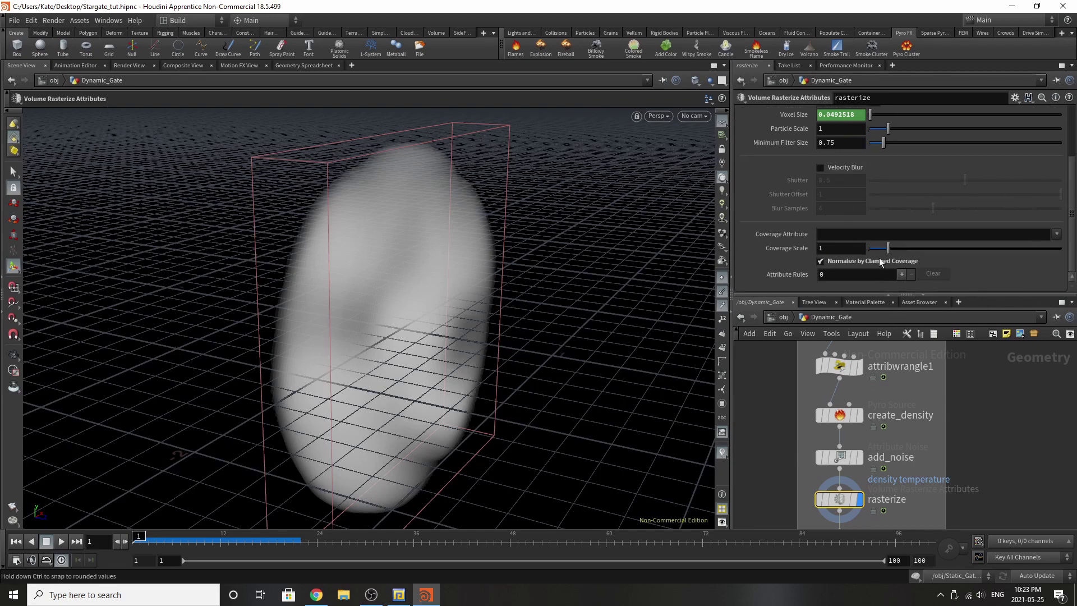
scroll(882, 383, "down", 5)
scroll(883, 384, "up", 5)
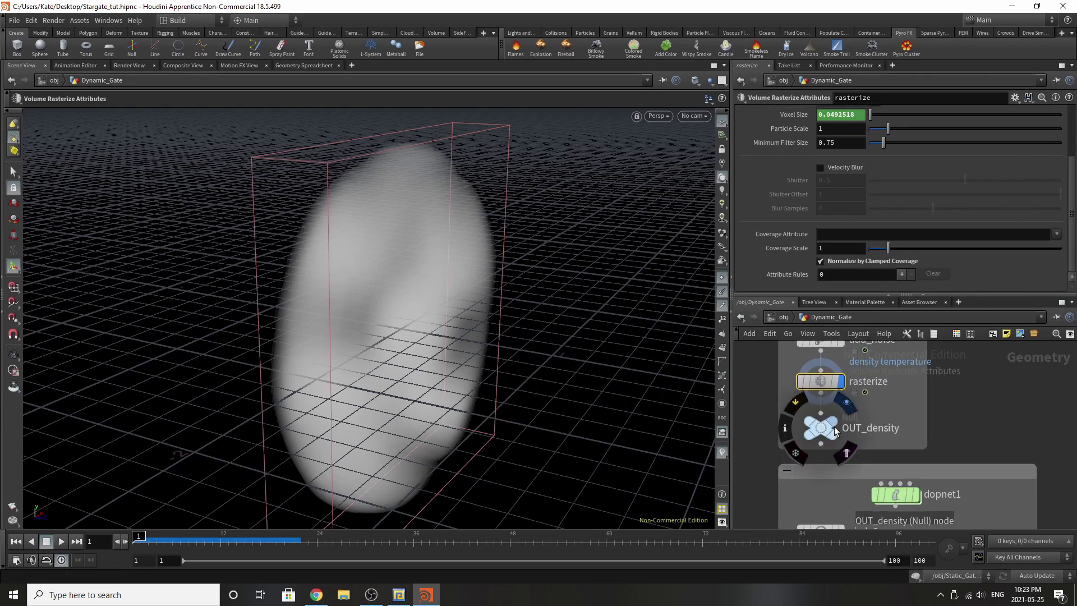
left_click(823, 429)
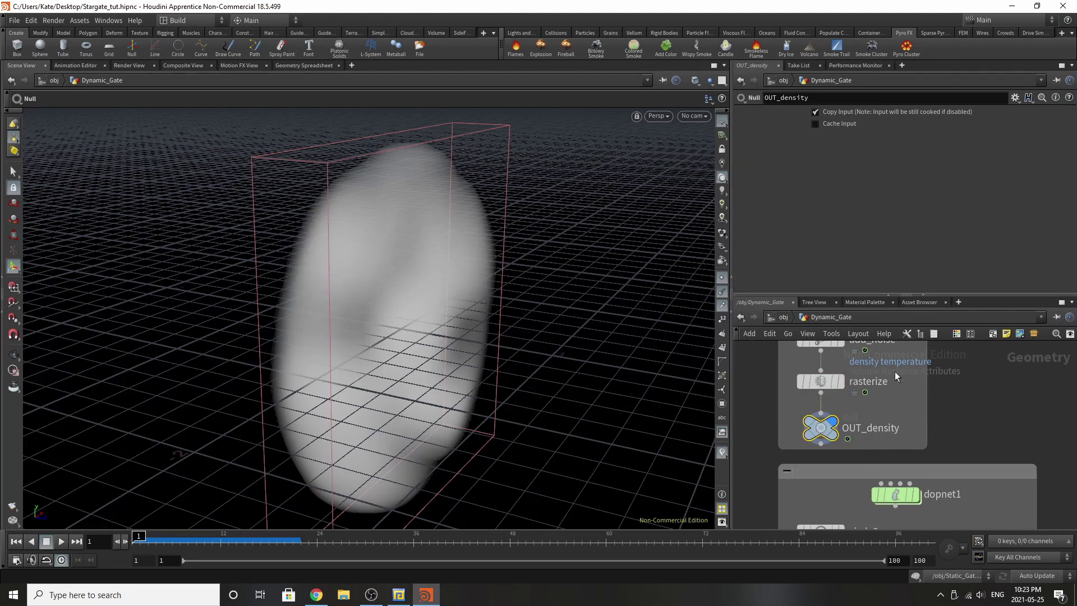
Go inside the original dopnet1 and move the Dynamic_Gate density source and merge2 nodes farther from the force nodes.
middle_click_drag(894, 371, 879, 315)
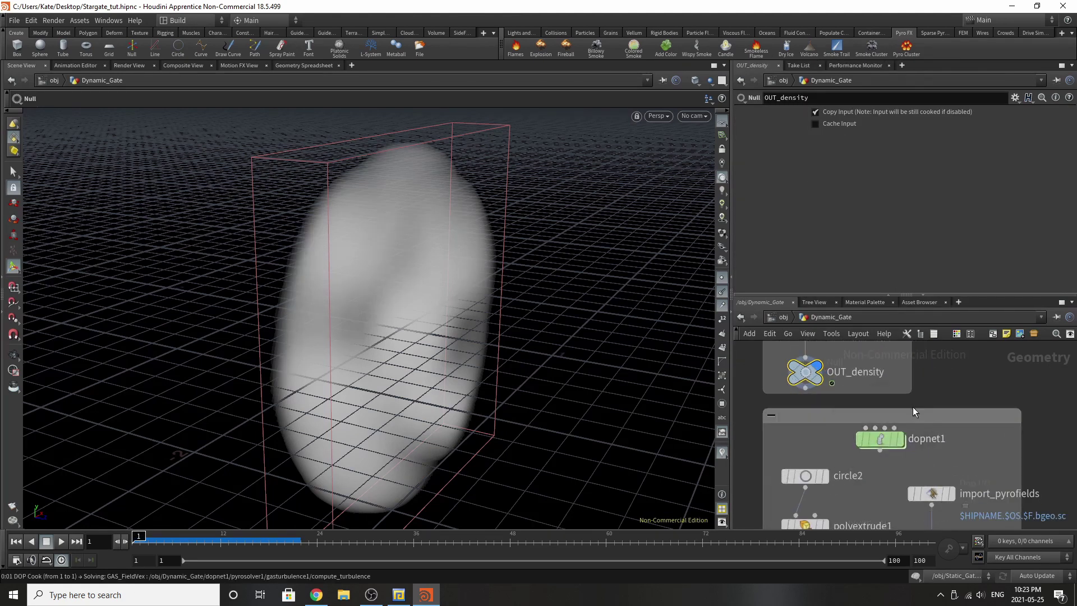
double_click(866, 440)
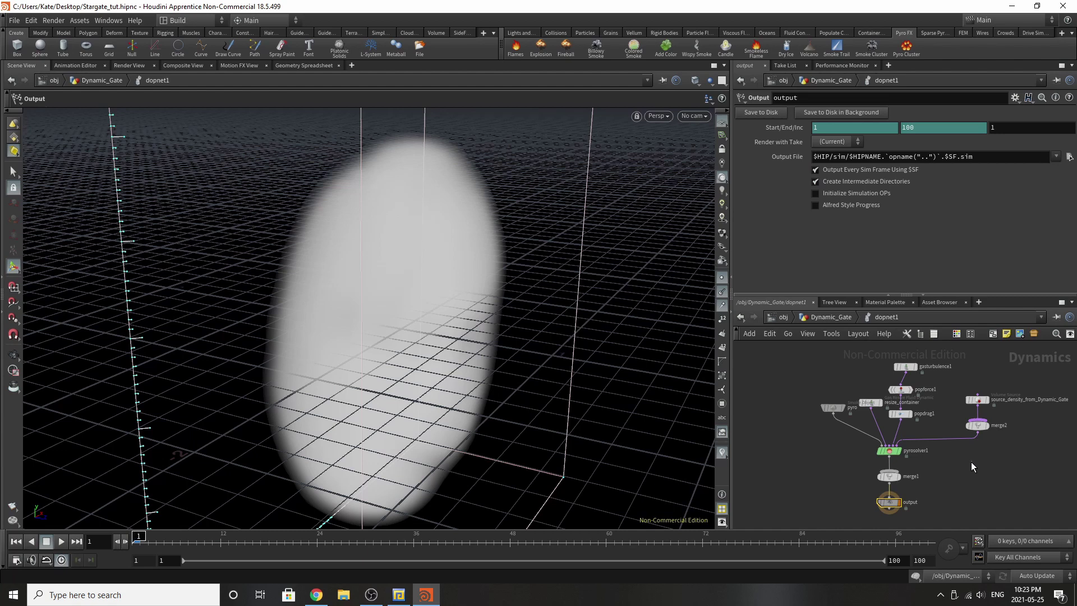
key("shift+s")
scroll(869, 403, "up", 2)
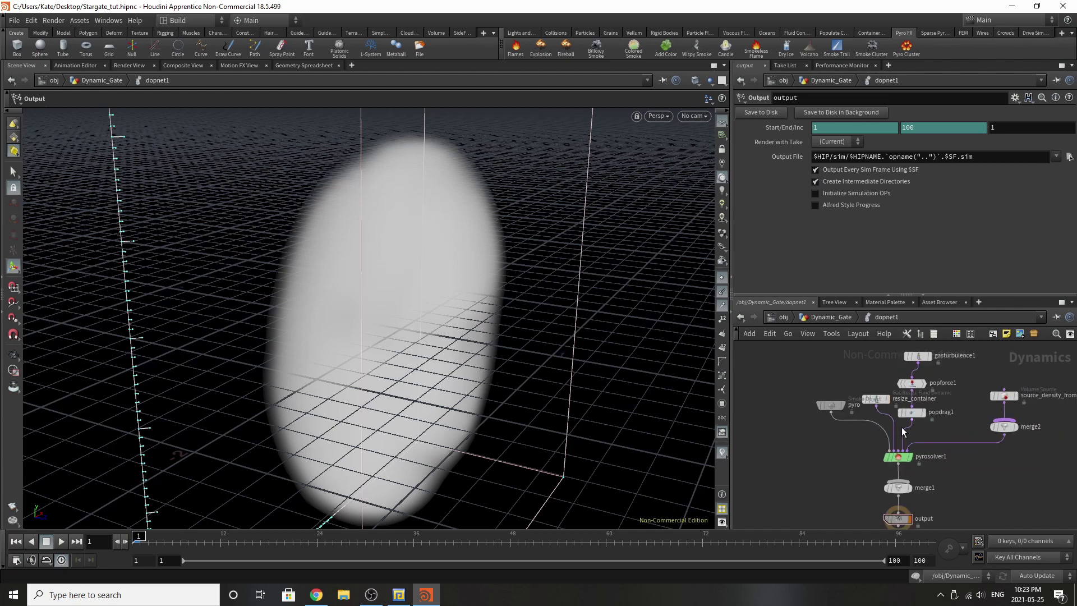
scroll(988, 392, "up", 3)
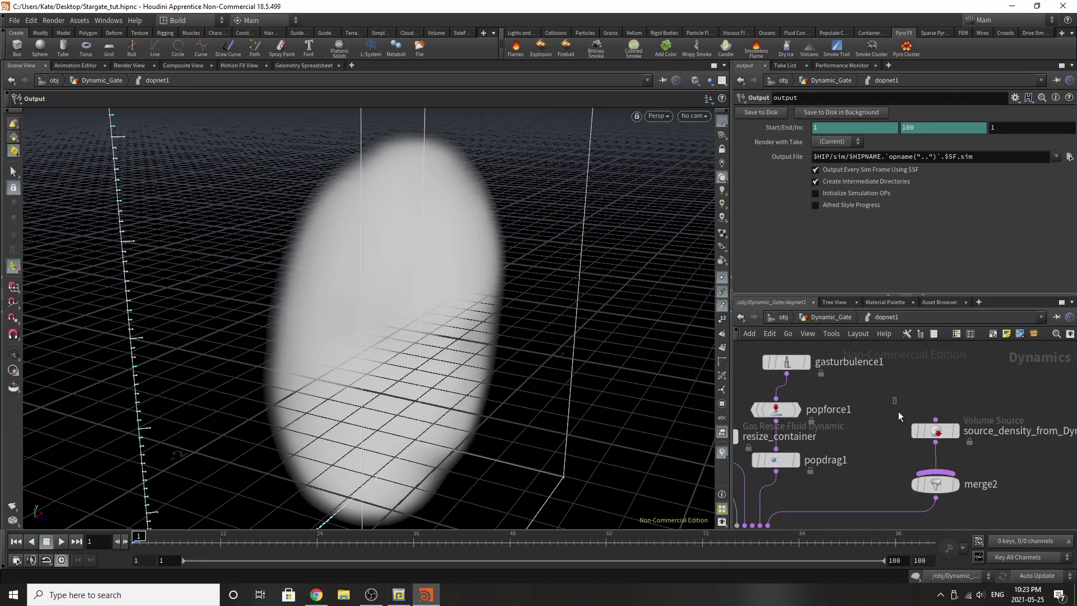
left_click_drag(897, 415, 960, 494)
scroll(960, 494, "down", 3)
scroll(925, 471, "up", 2)
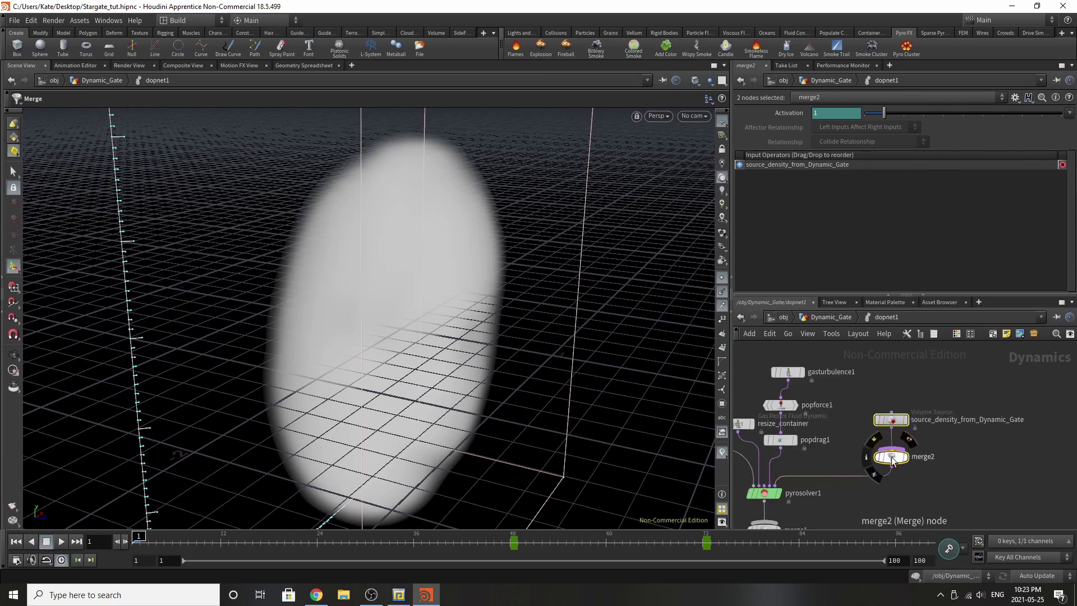
left_click_drag(892, 459, 928, 442)
left_click(902, 375)
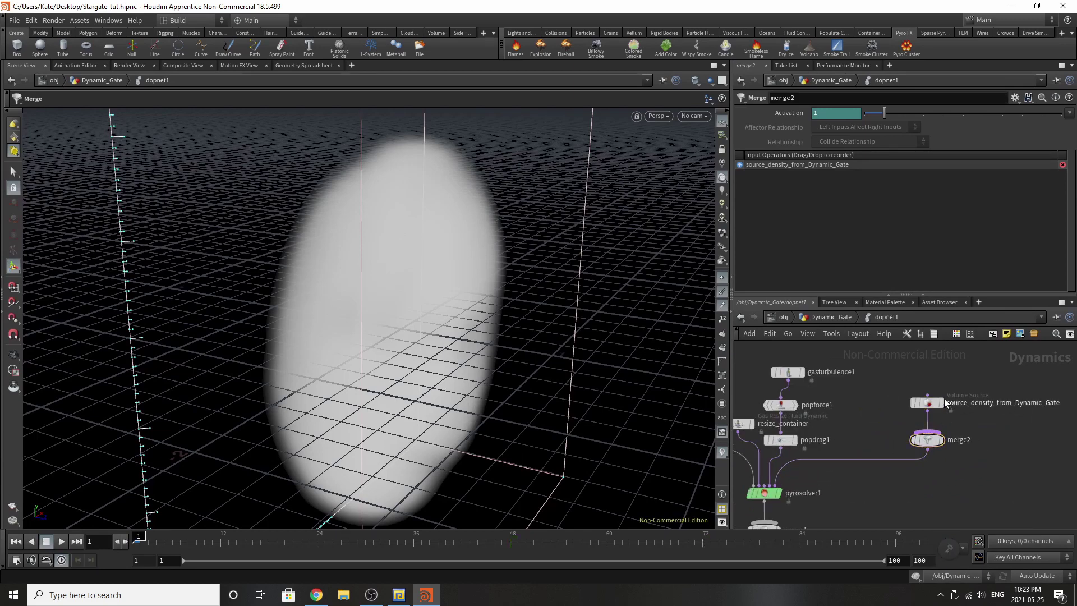
Examine the source_density_from_Dynamic_Gate node's SOP path and its density, temperature and velocity operations.
left_click(928, 402)
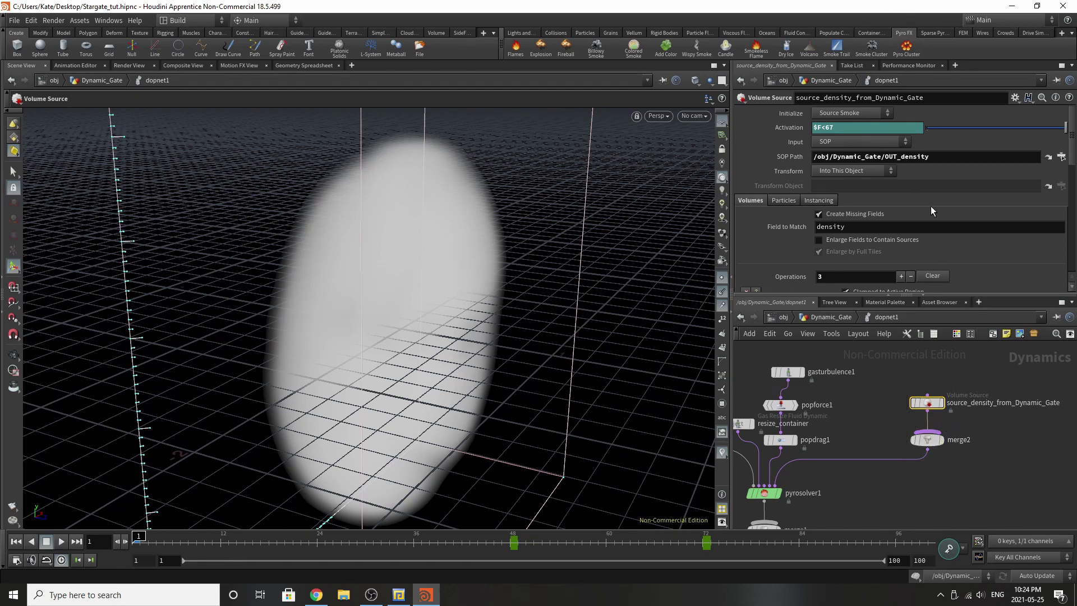
scroll(931, 207, "down", 5)
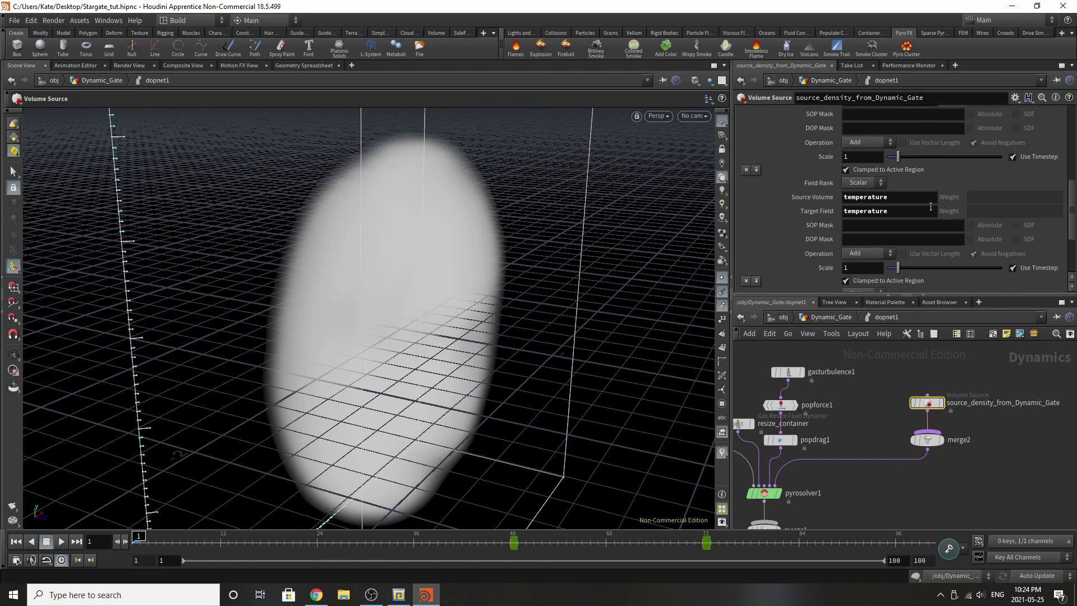
scroll(930, 206, "down", 3)
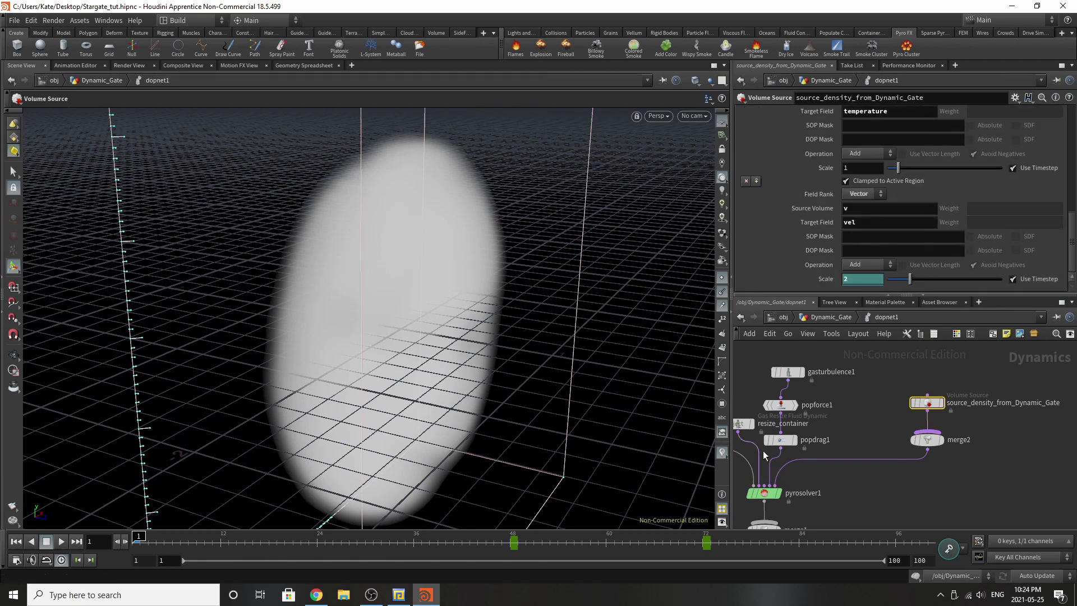
Set the scene's update mode to Manual and check the velocity Scale animation at its keyframes along the timeline.
left_click(1038, 575)
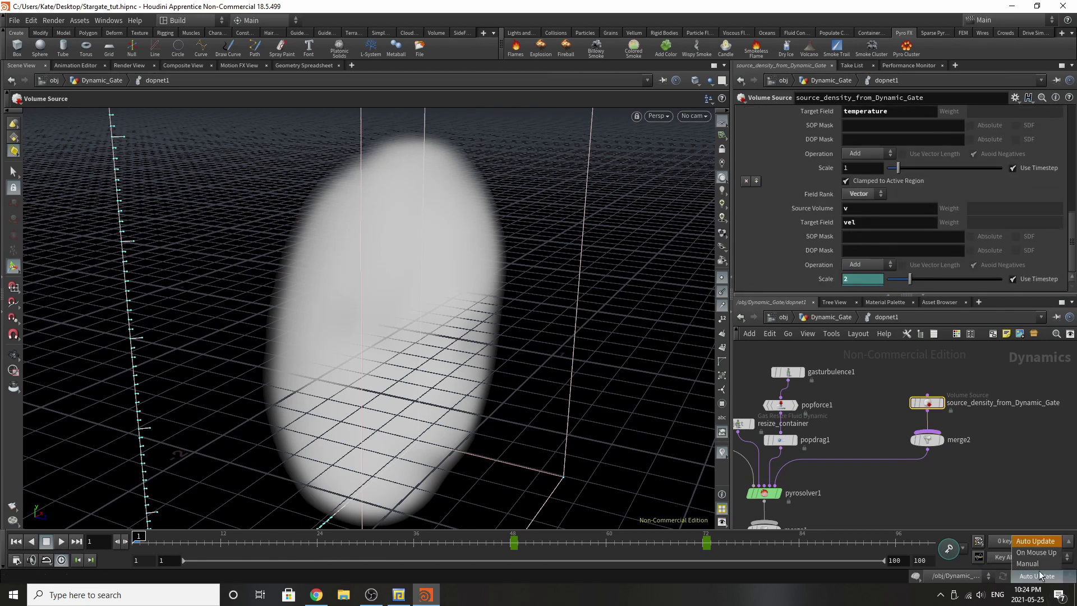
left_click(1037, 563)
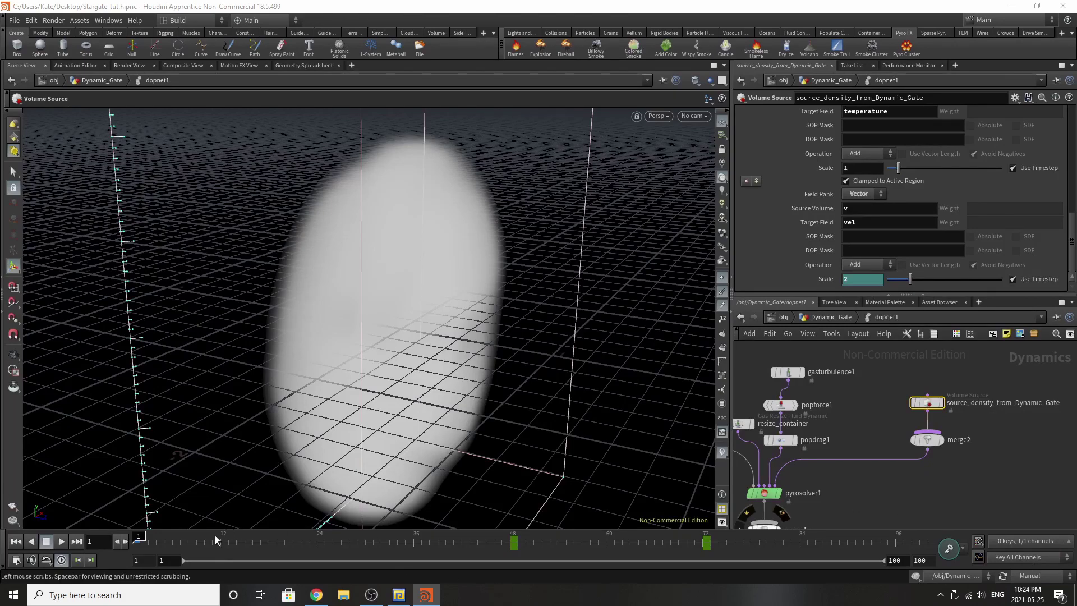
left_click(509, 545)
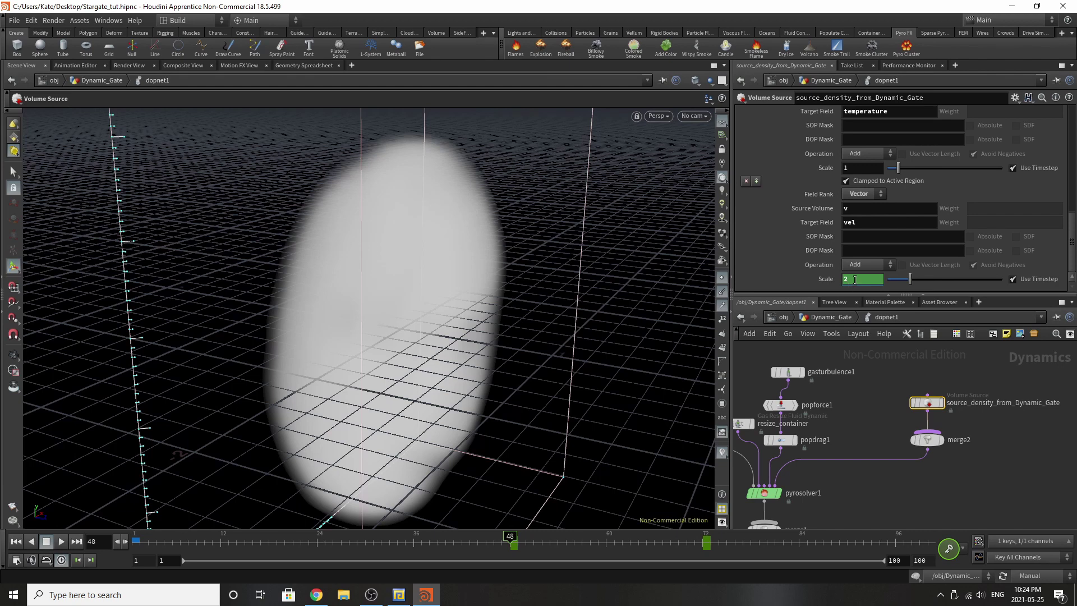
left_click(705, 547)
key("Up")
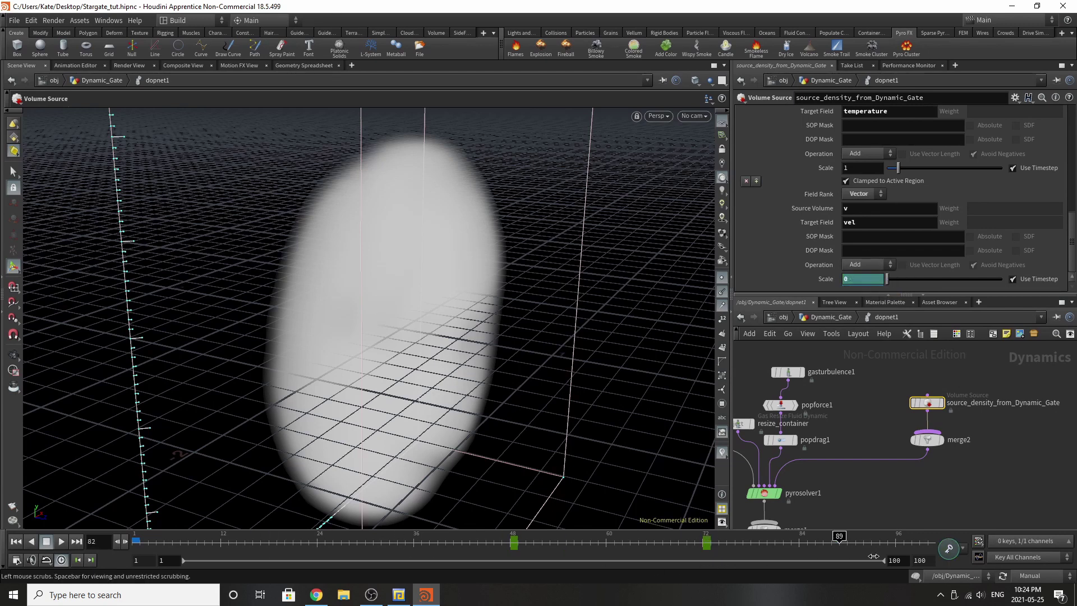
mouse_move(725, 543)
left_mouse_down()
mouse_move(253, 543)
mouse_move(873, 543)
mouse_move(477, 581)
left_mouse_up()
Examine the volume source's Activation expression and evaluate it on the timeline up to frame 61.
scroll(882, 213, "up", 10)
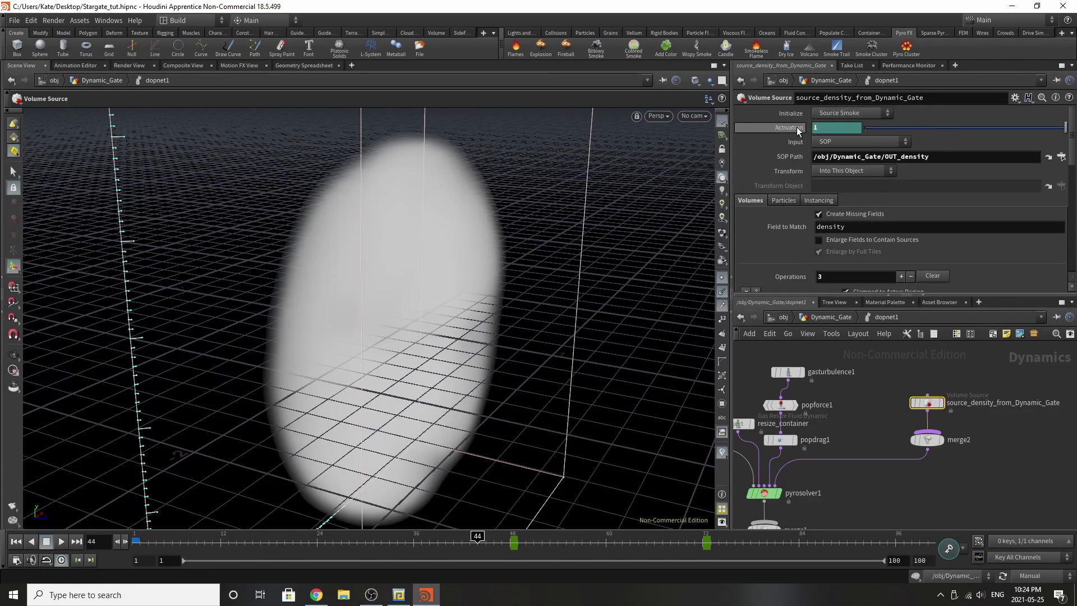
left_click(826, 129)
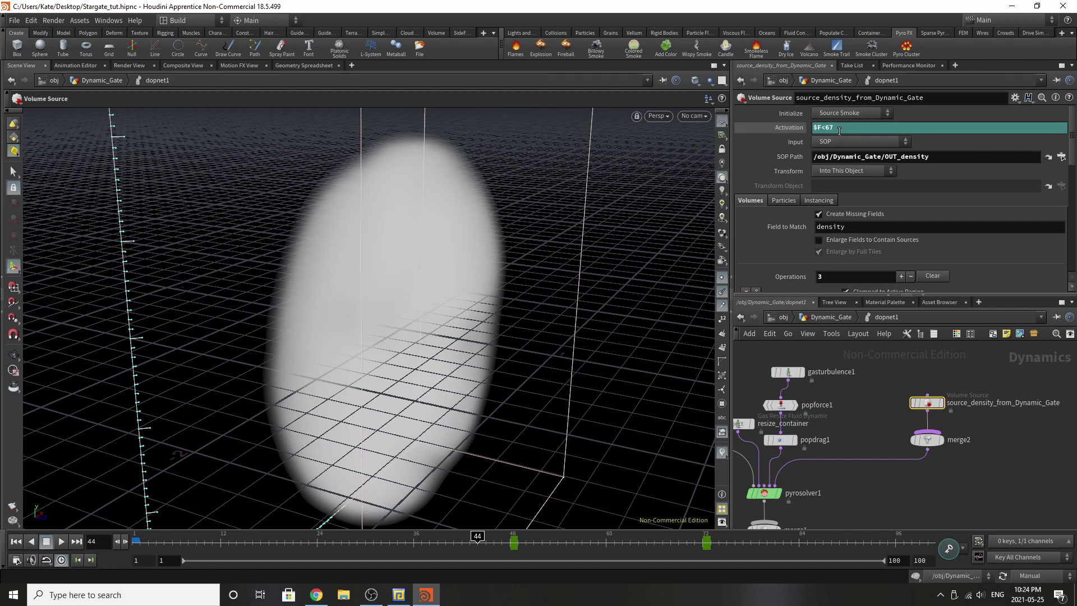
left_click(774, 129)
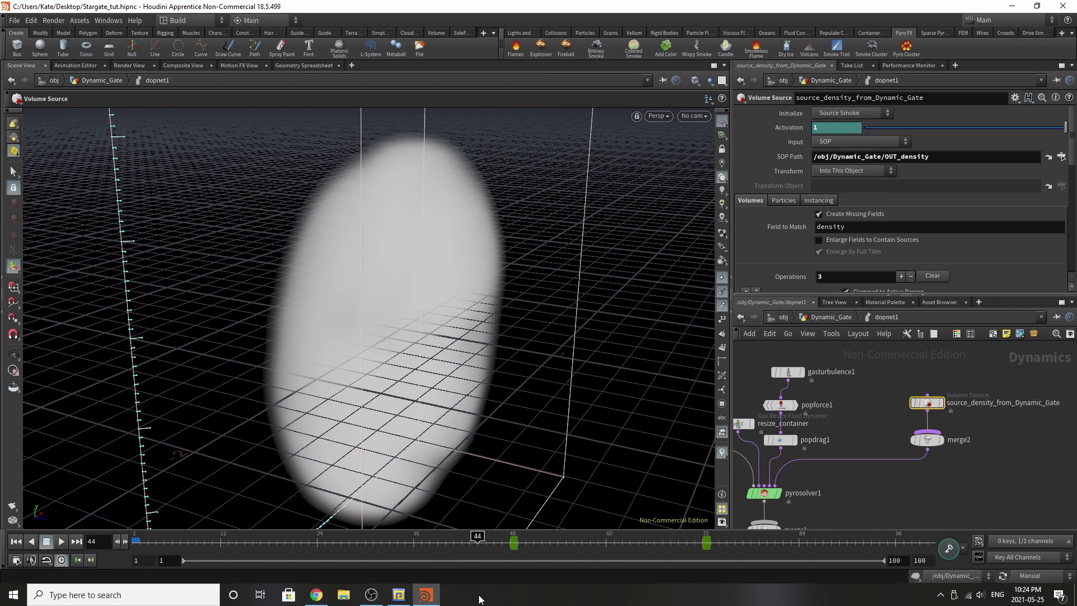
left_click_drag(516, 543, 614, 540)
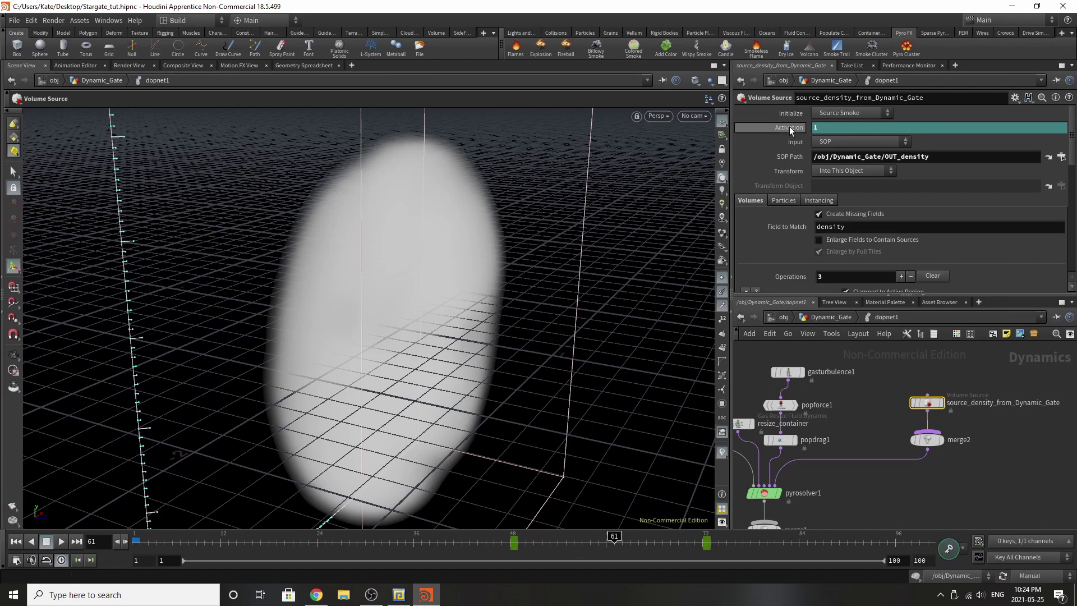
scroll(948, 487, "down", 4)
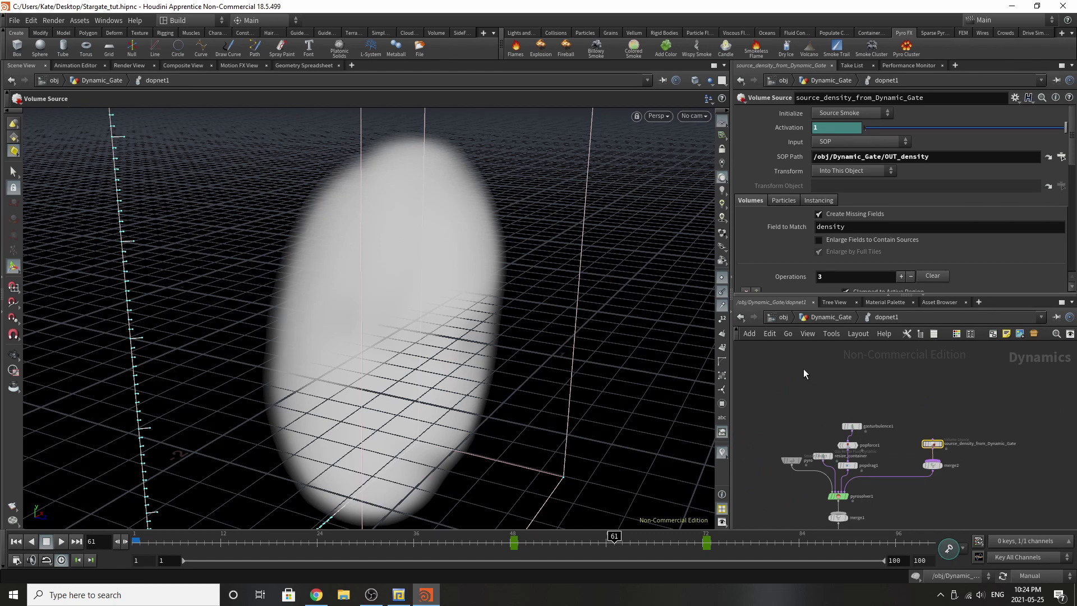
Examine the gasturbulence1 node's turbulence settings and the popforce1 node's force and noise settings.
scroll(853, 446, "up", 3)
left_click(854, 402)
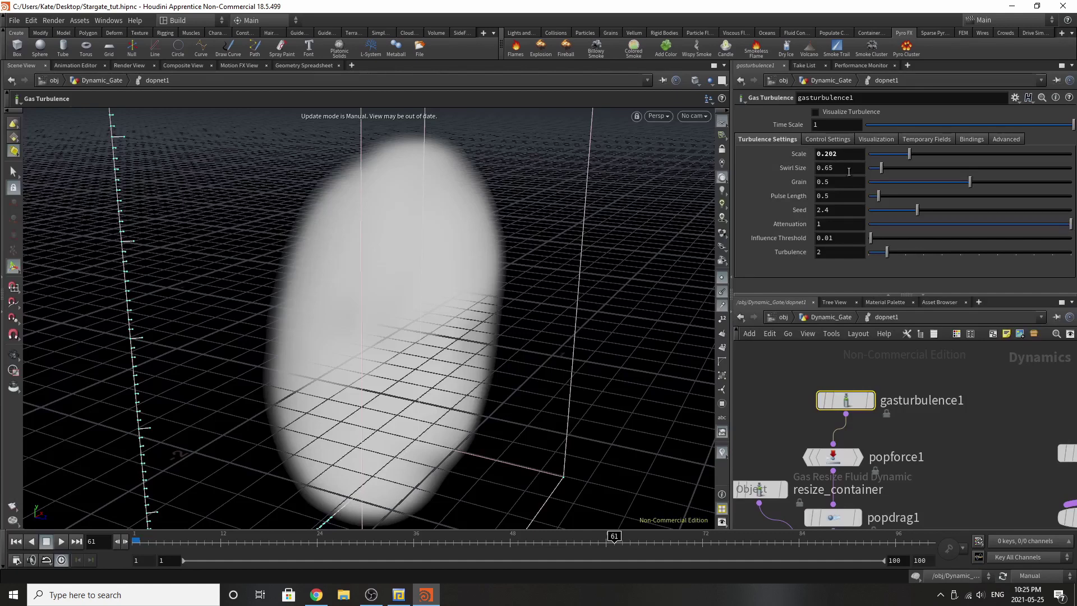
left_click(833, 457)
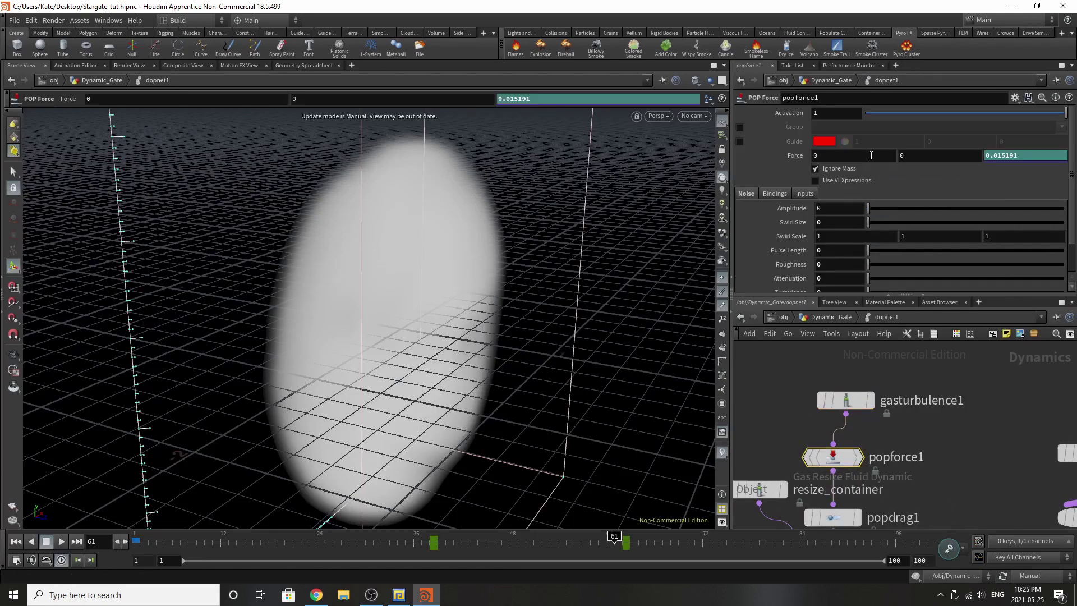
left_click(845, 400)
left_click(834, 457)
scroll(847, 230, "down", 2)
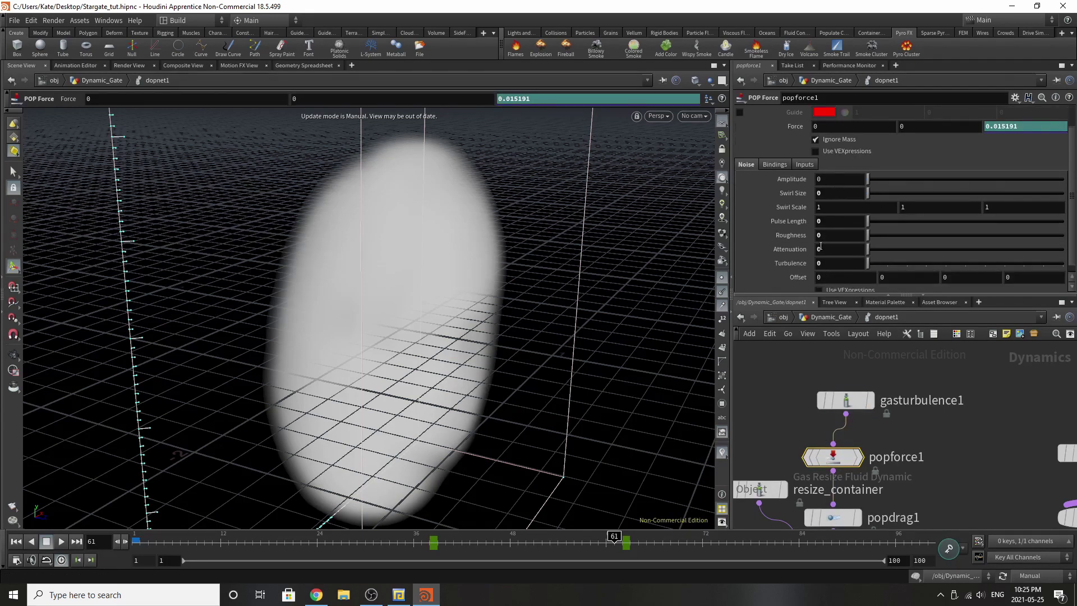
scroll(853, 263, "up", 2)
View the simulation through cam1 and check popforce1's Force animation at its keyframes on frames 38 and 62.
left_click(429, 541)
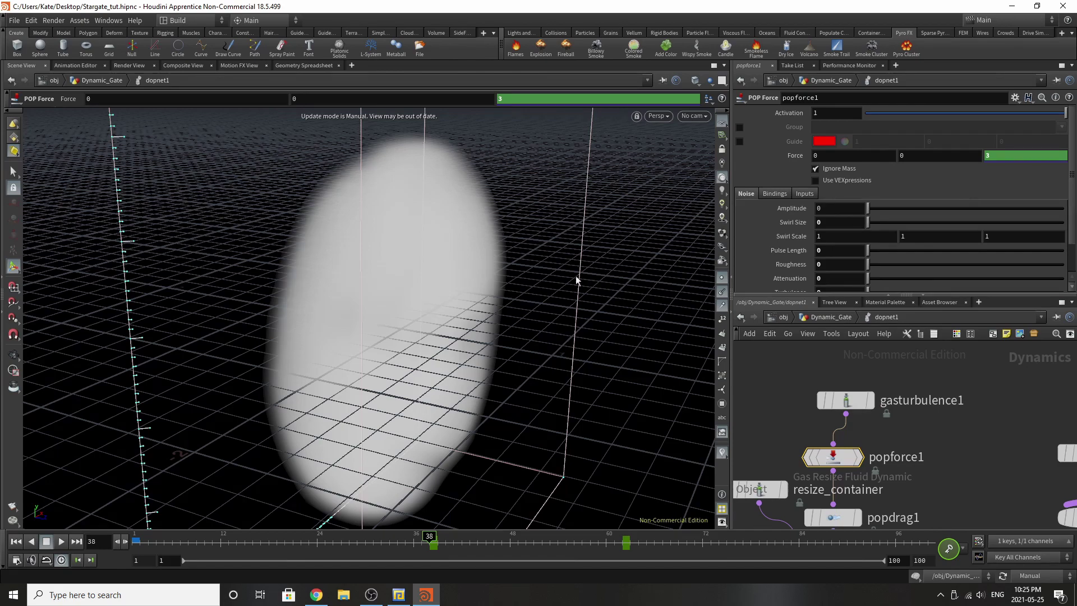
scroll(396, 337, "down", 5)
left_click_drag(396, 337, 505, 314, "alt")
left_click(695, 116)
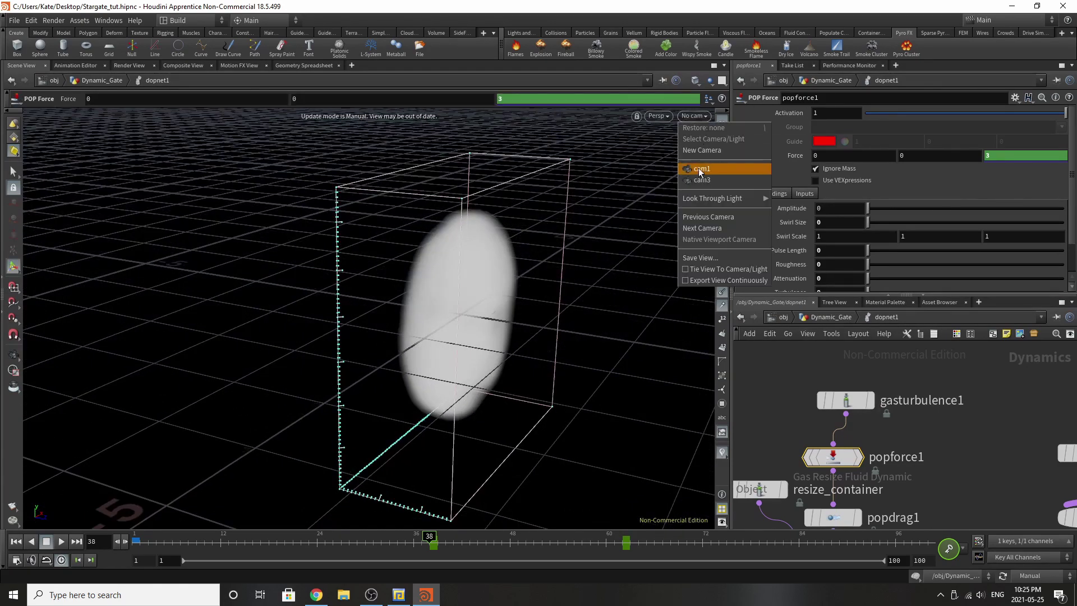
left_click(700, 169)
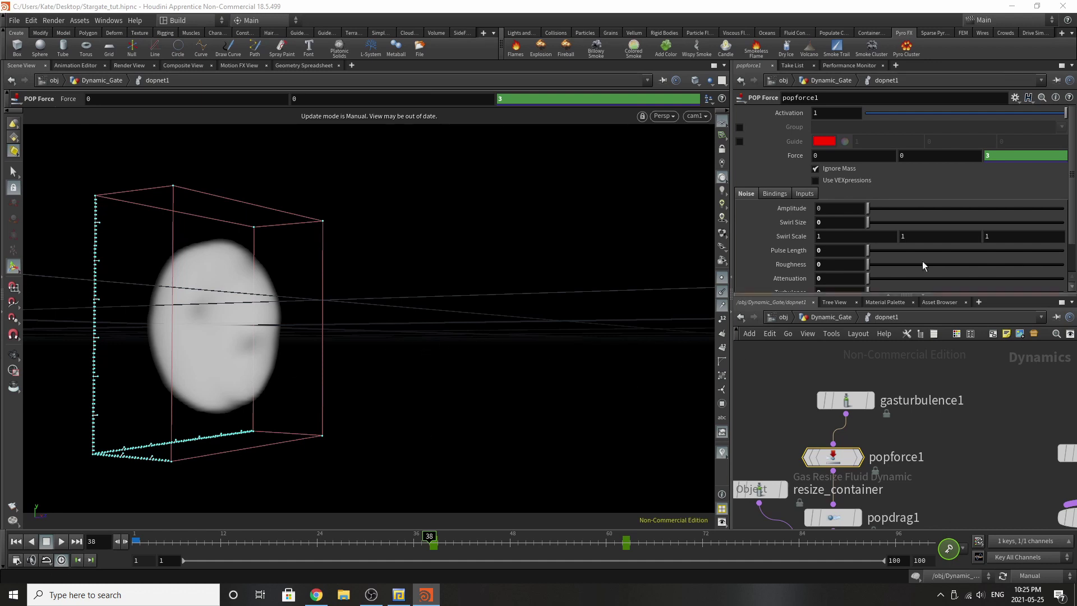
left_click(620, 542)
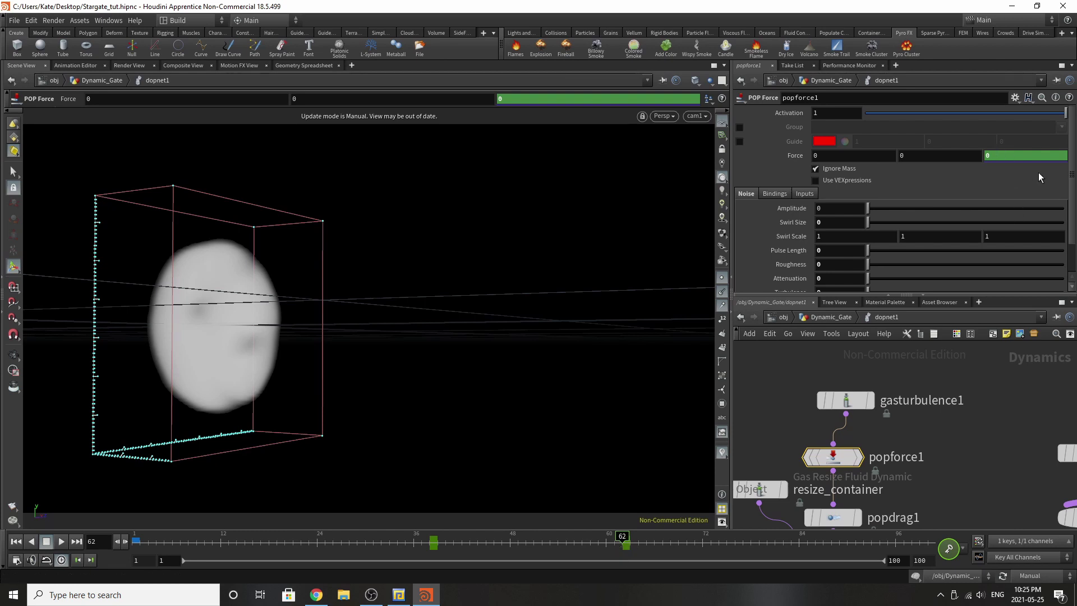
Check the popdrag1 node's Air Resistance animation at its keyframes on frames 48 and 100.
middle_click_drag(866, 472, 874, 425)
left_click(849, 477)
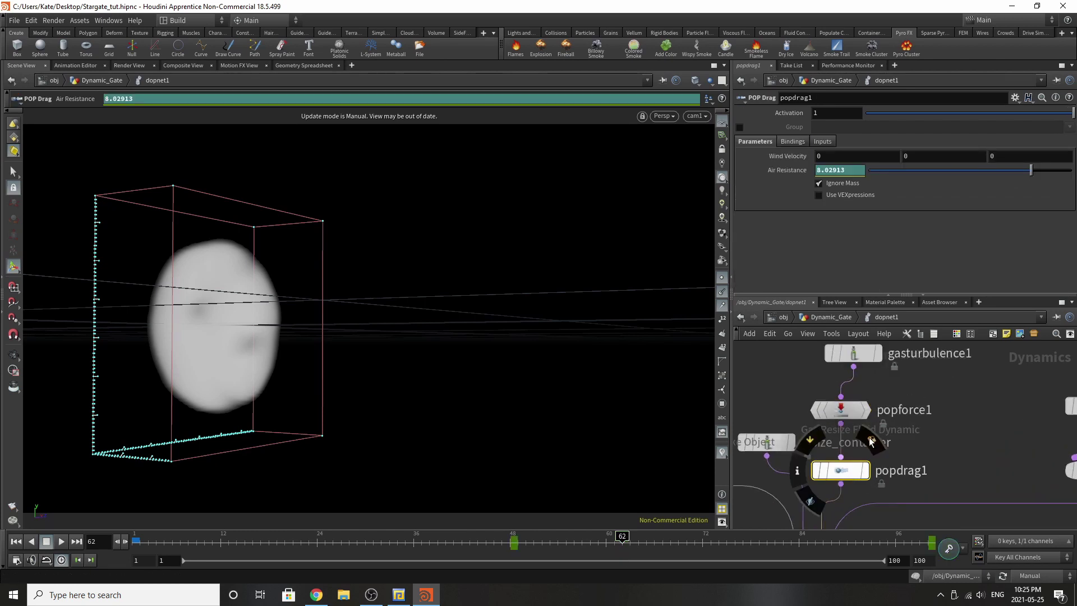
left_click(510, 543)
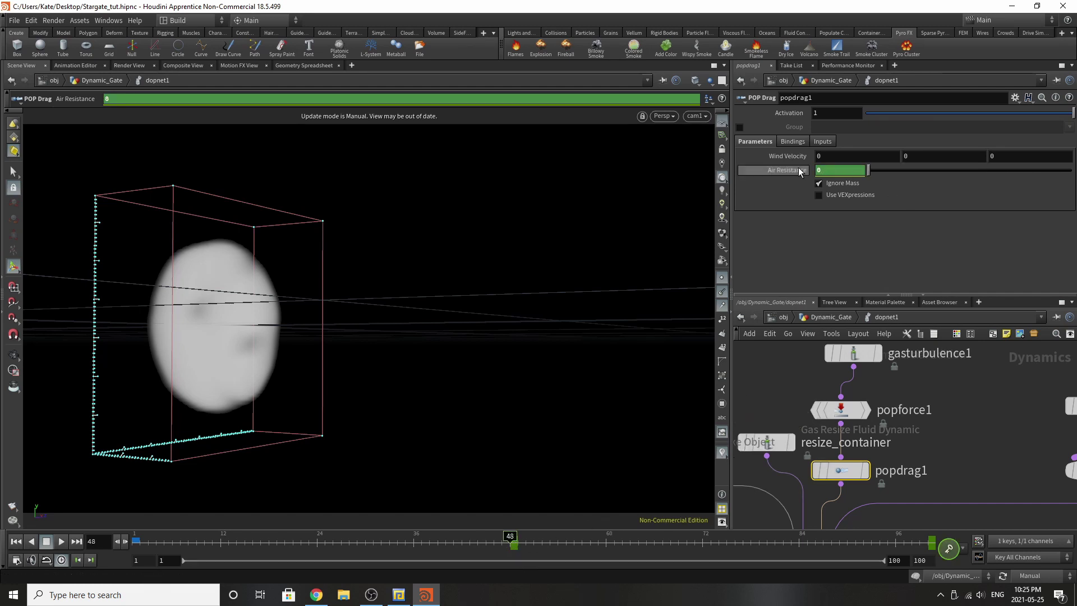
left_click(931, 544)
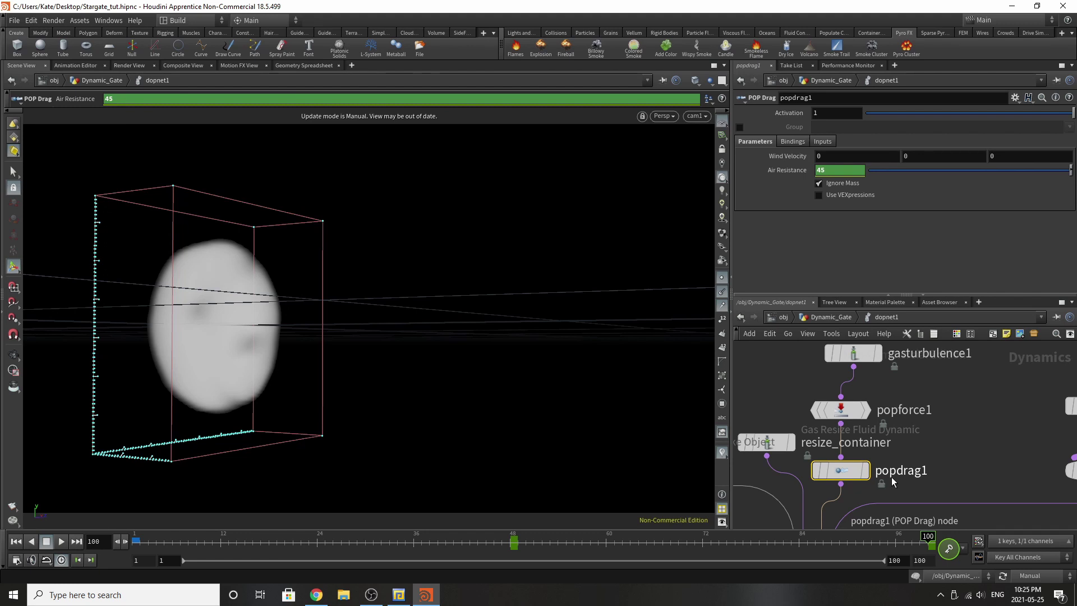
Examine the resize_container node's Max Bounds object path and the pyro smoke object's division size, size and center.
left_click(767, 441)
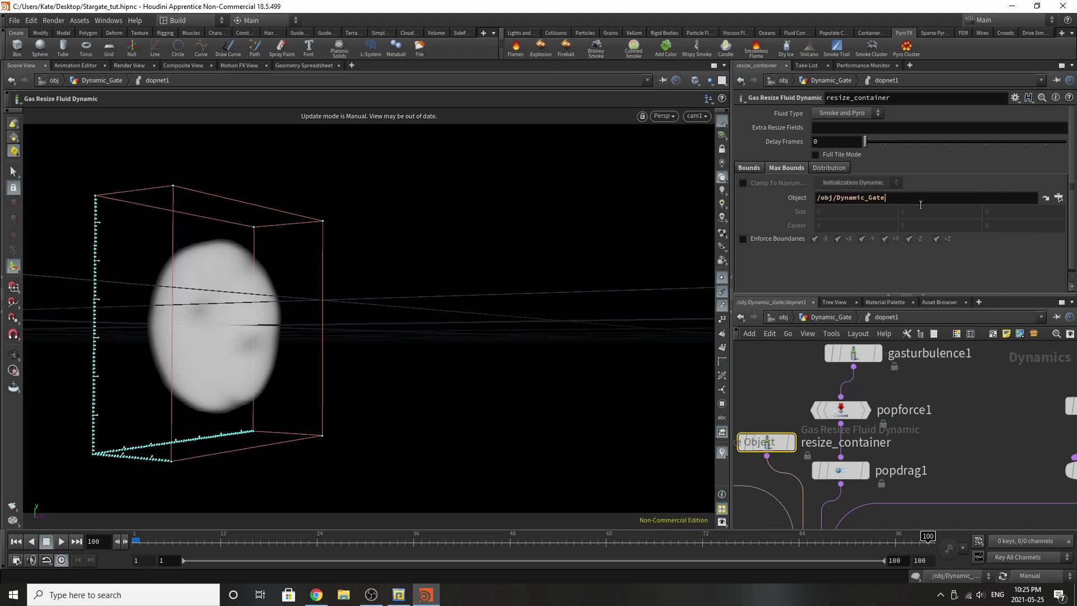
triple_click(973, 201)
left_click(965, 412)
scroll(763, 434, "down", 4)
scroll(763, 435, "up", 3)
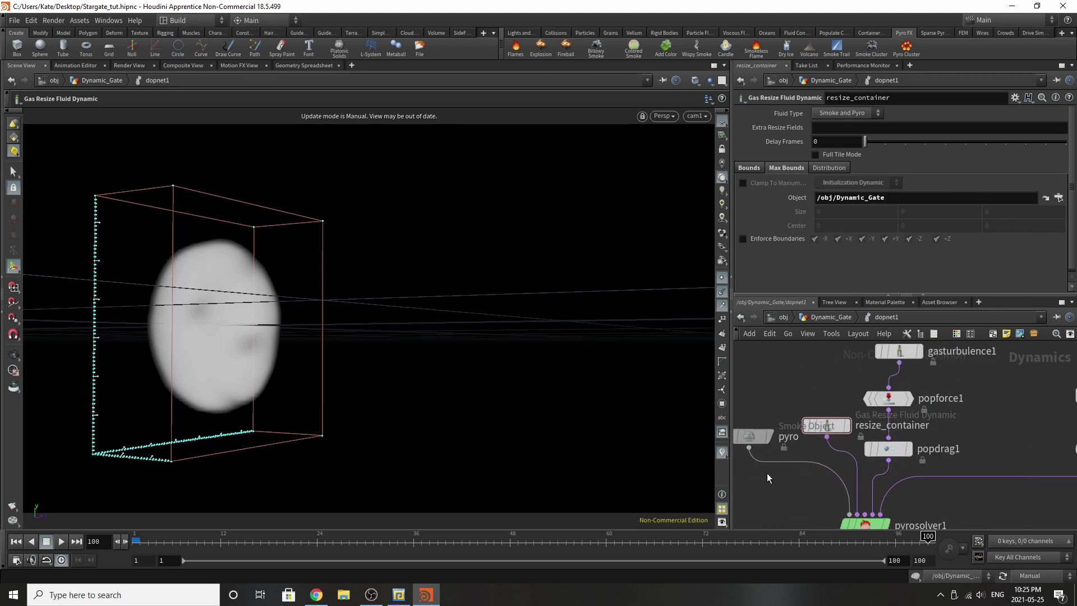
left_click(760, 438)
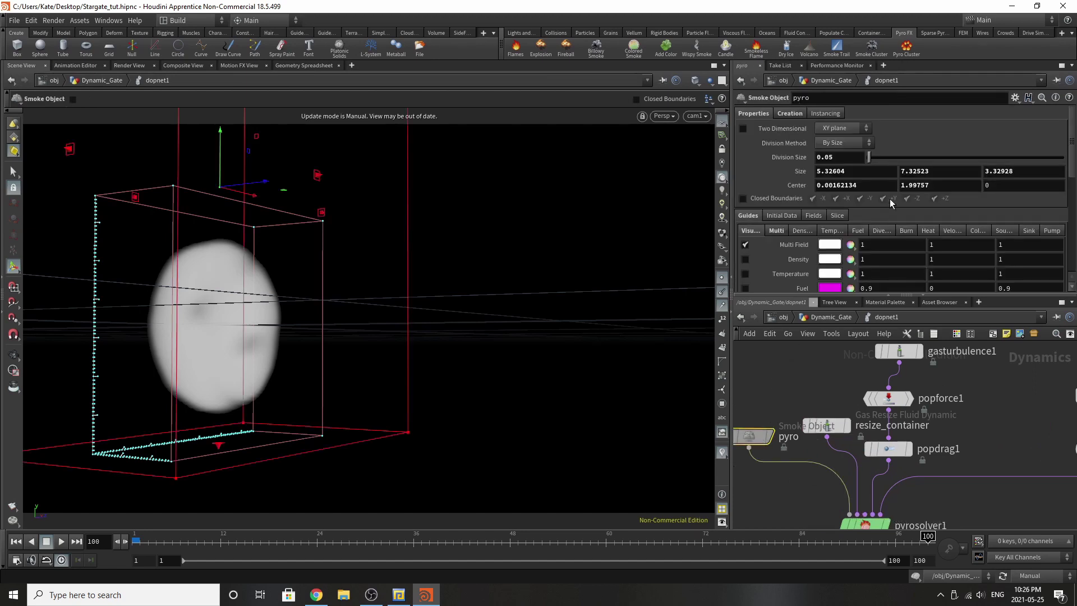
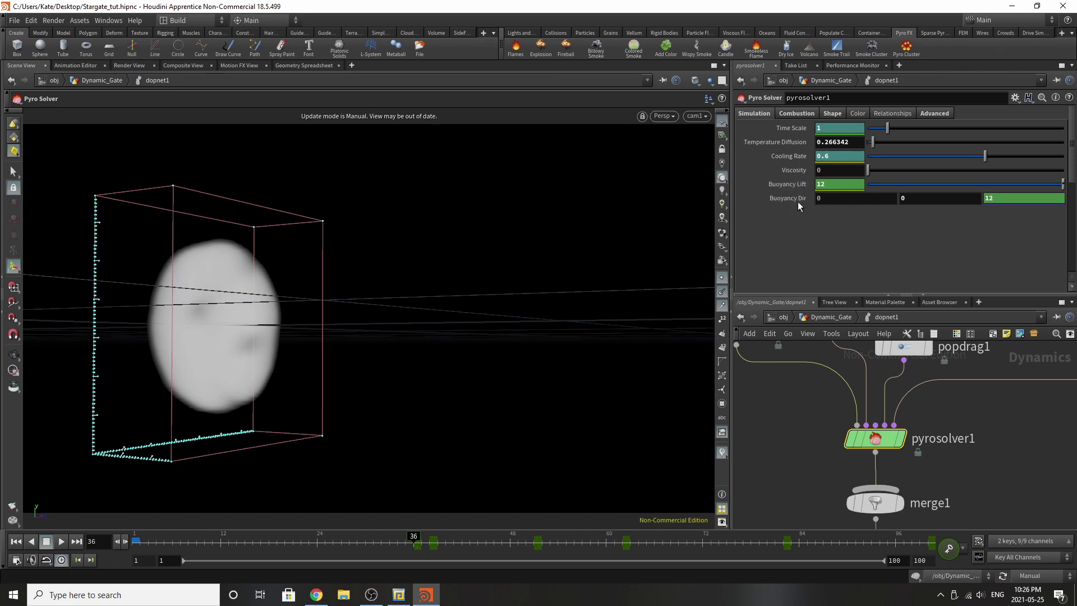
Check pyrosolver1's animated Simulation parameters, including time scale, cooling rate and buoyancy, at frames 51, 62, 82 and 100.
key("Up")
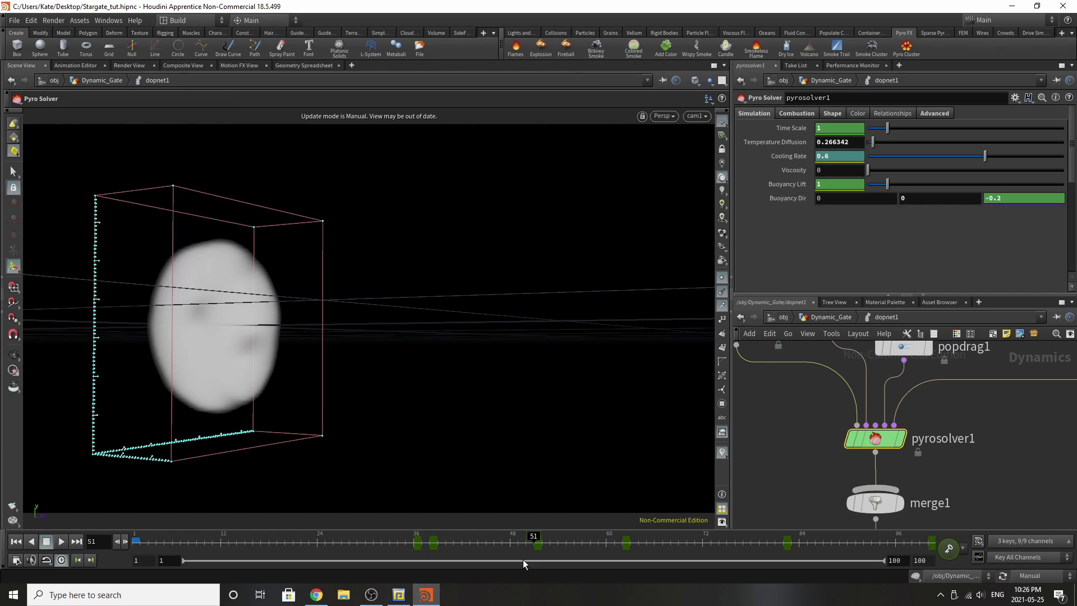
left_click(622, 555)
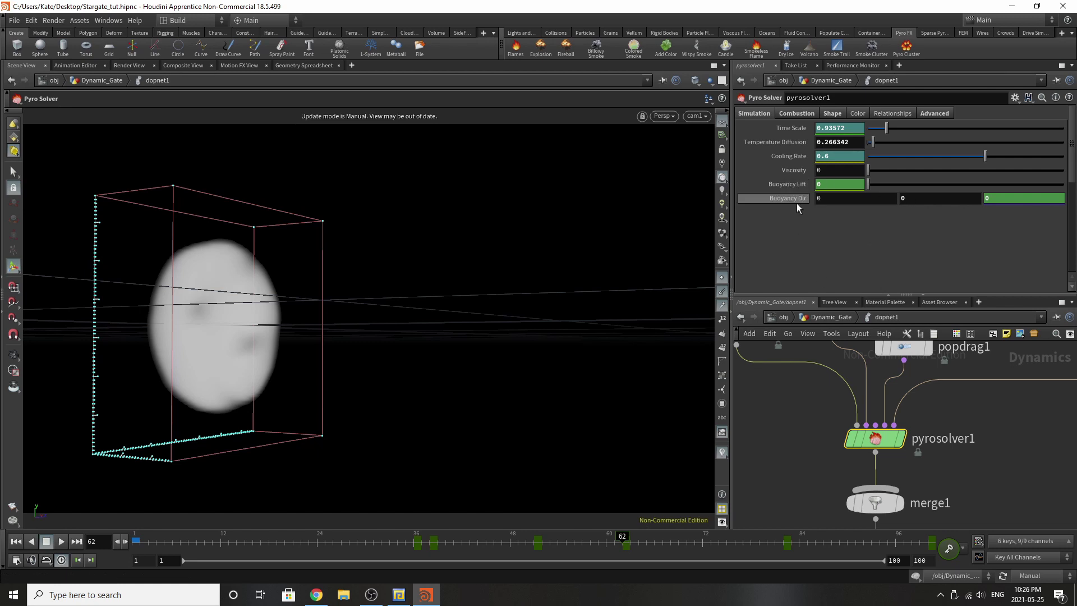
left_click(783, 542)
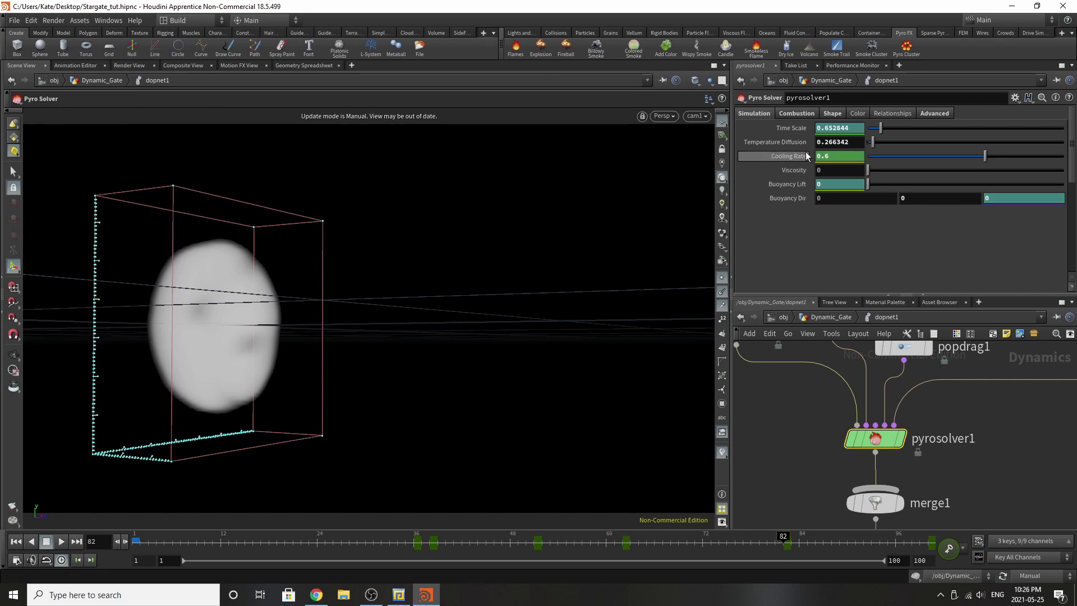
mouse_move(918, 554)
left_mouse_down()
mouse_move(929, 548)
mouse_move(758, 542)
mouse_move(977, 531)
left_mouse_up()
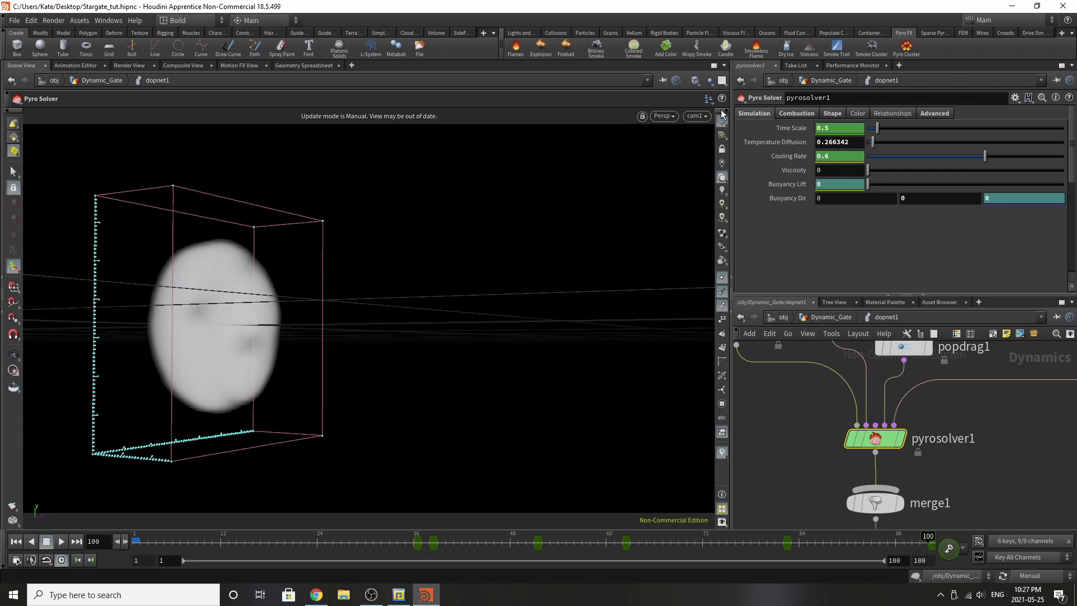
Examine pyrosolver1's Combustion settings and its Shape settings, including the turbulence swirl size and control field.
left_click(815, 110)
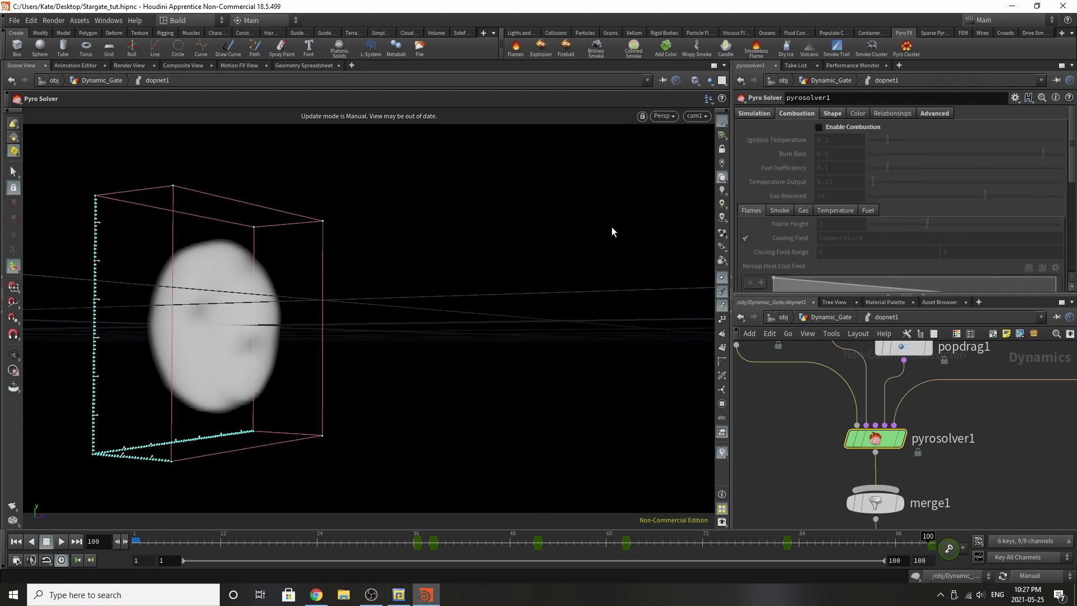
left_click(829, 114)
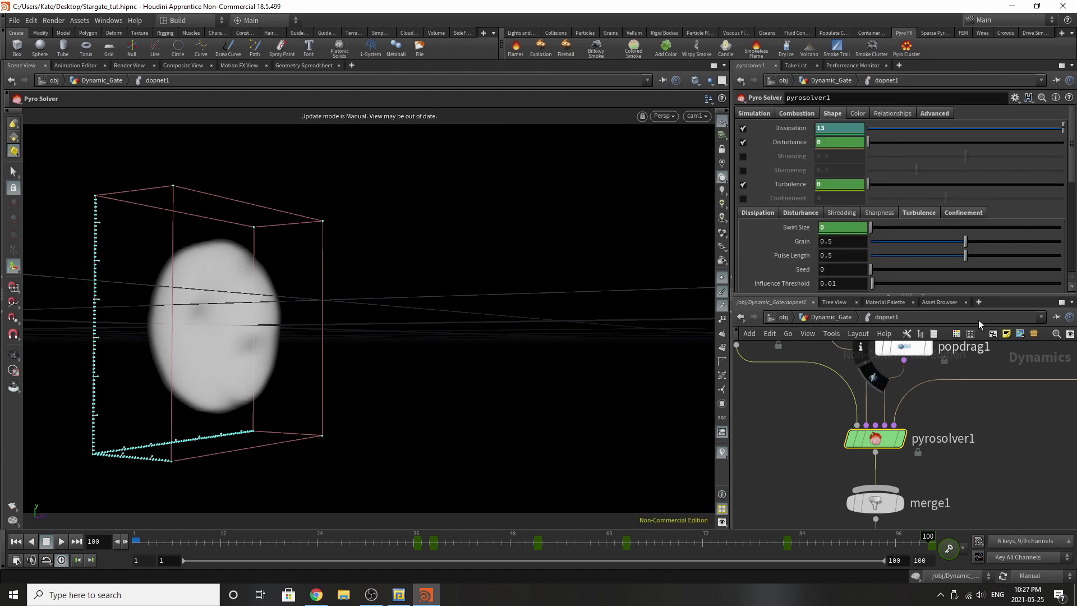
scroll(921, 183, "down", 1)
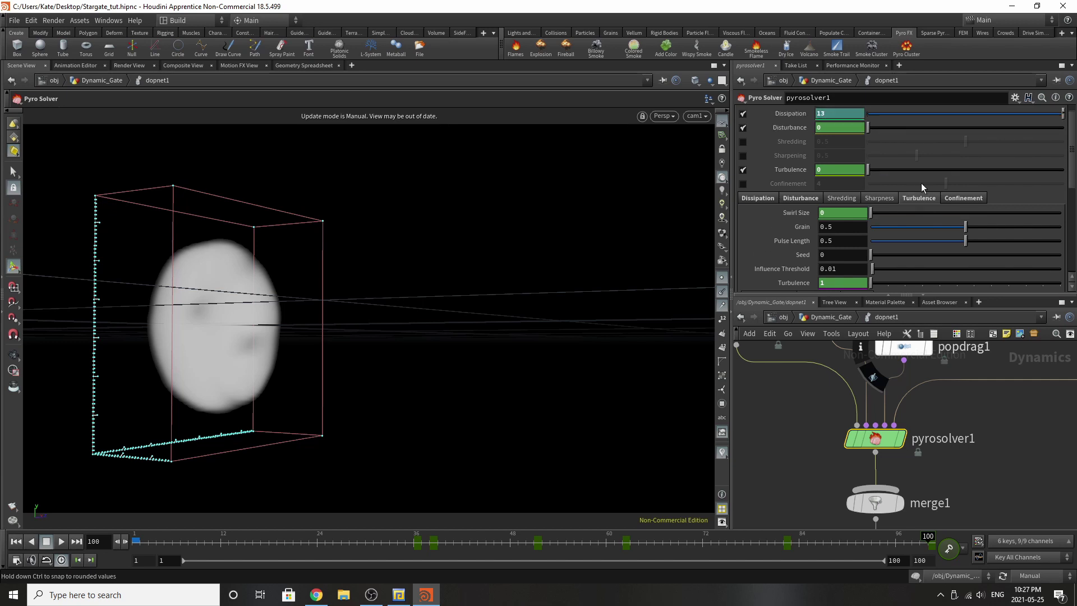
scroll(921, 183, "up", 1)
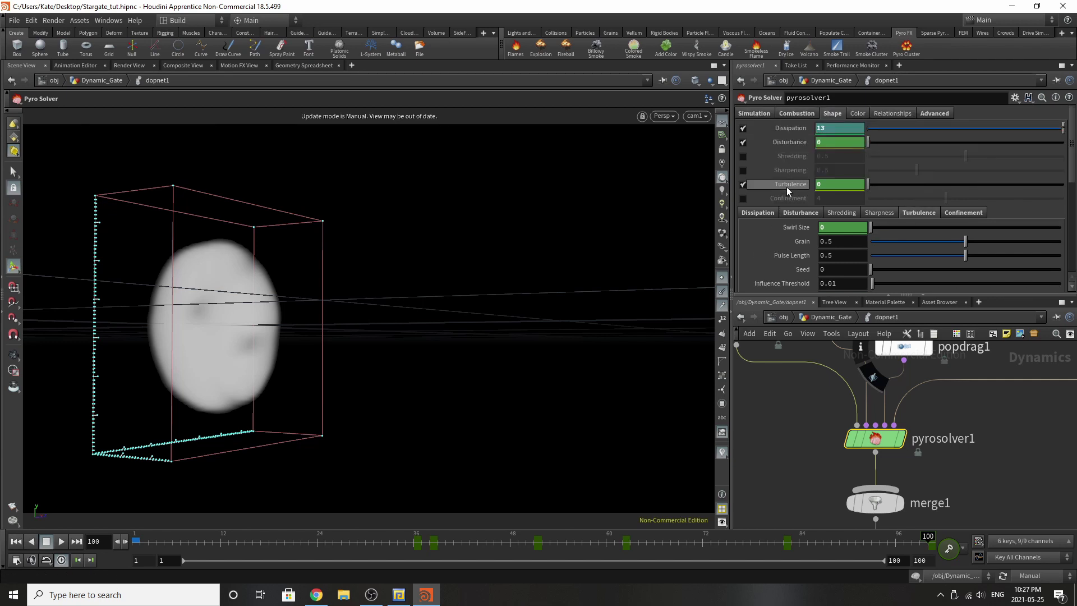
scroll(786, 225, "down", 1)
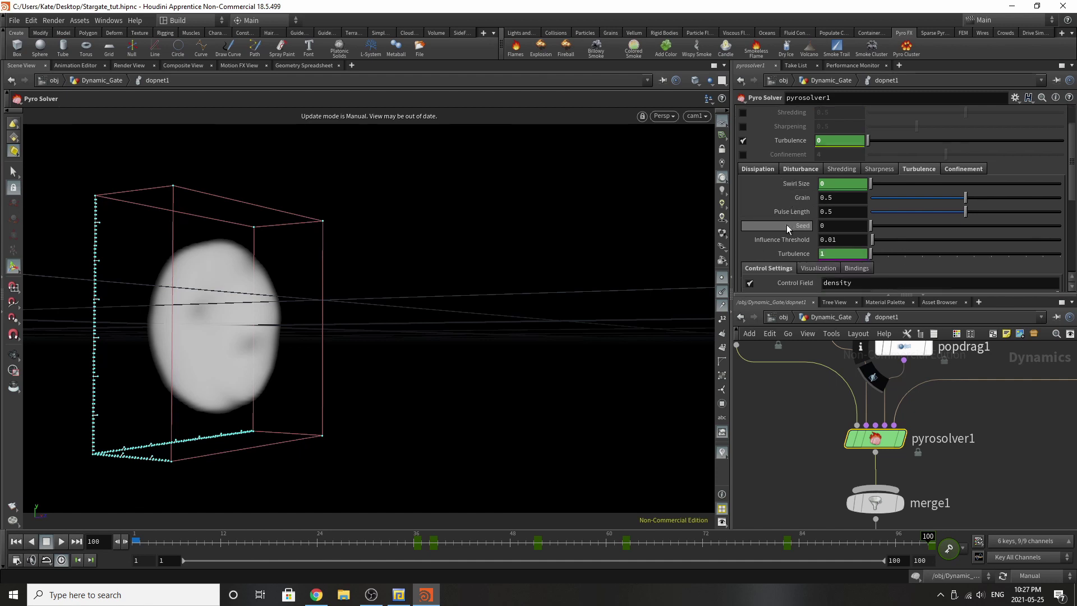
scroll(783, 249, "down", 1)
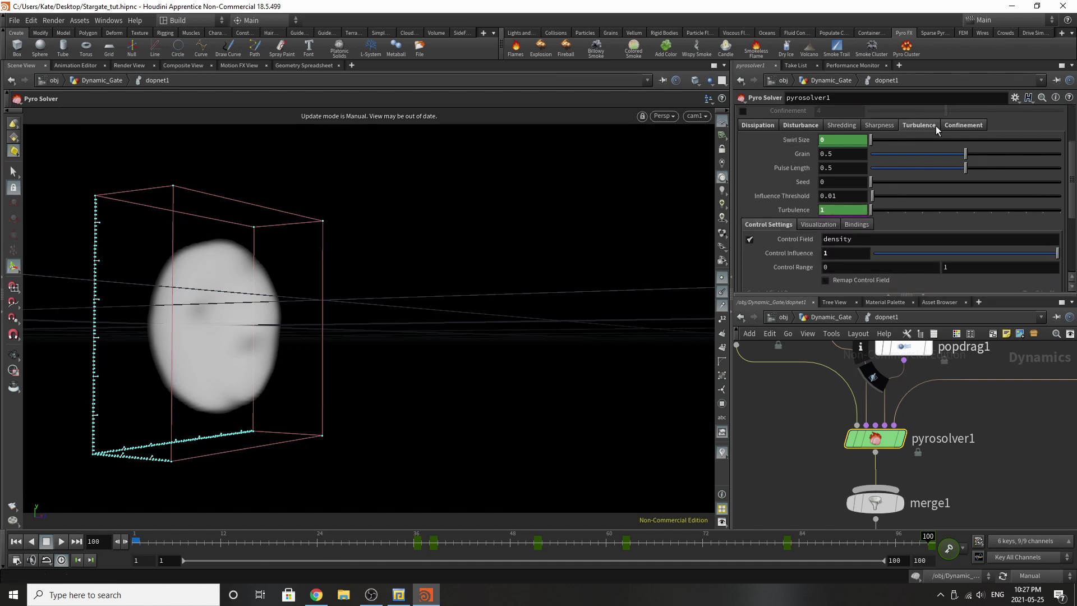
Examine pyrosolver1's Disturbance block size and control field and its Dissipation control range and remap ramp.
left_click(781, 127)
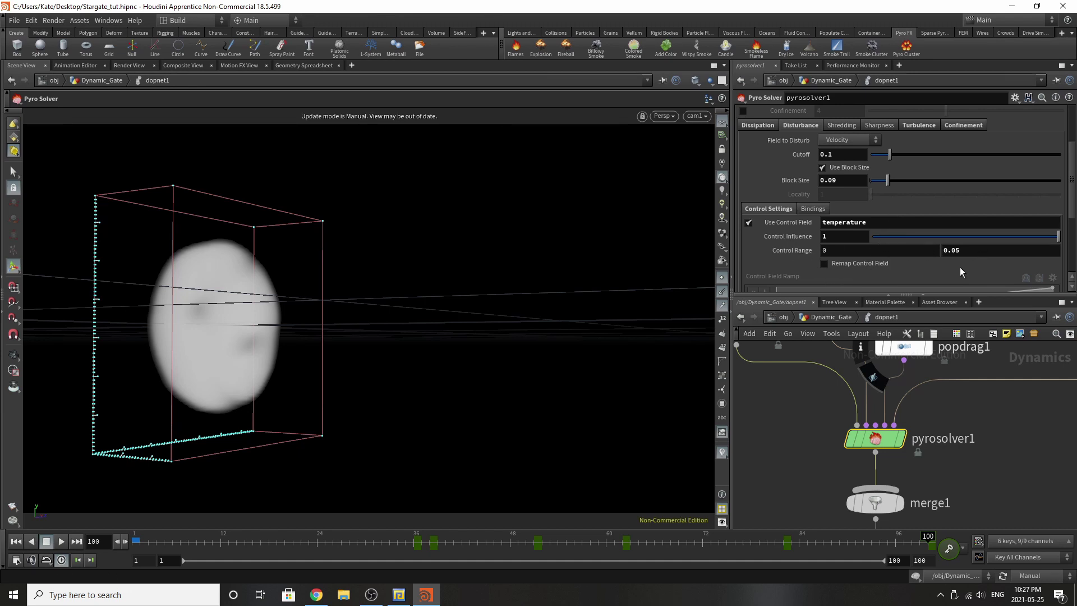
scroll(960, 267, "up", 3)
left_click(771, 170)
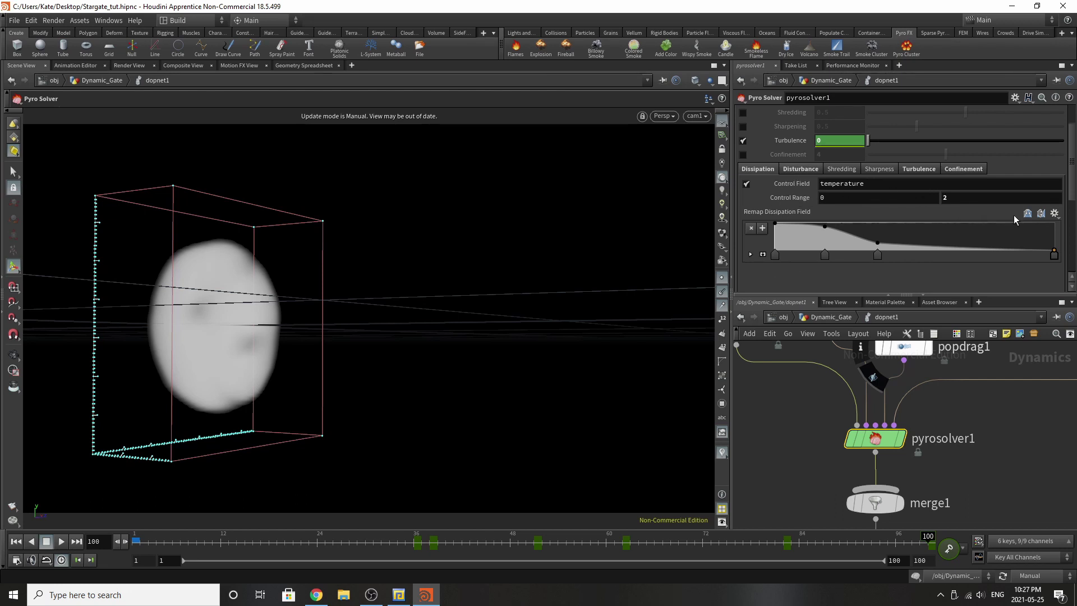
Check pyrosolver1's animated dissipation, disturbance and turbulence values at frames 82, 62, 51 and 38.
left_click(930, 172)
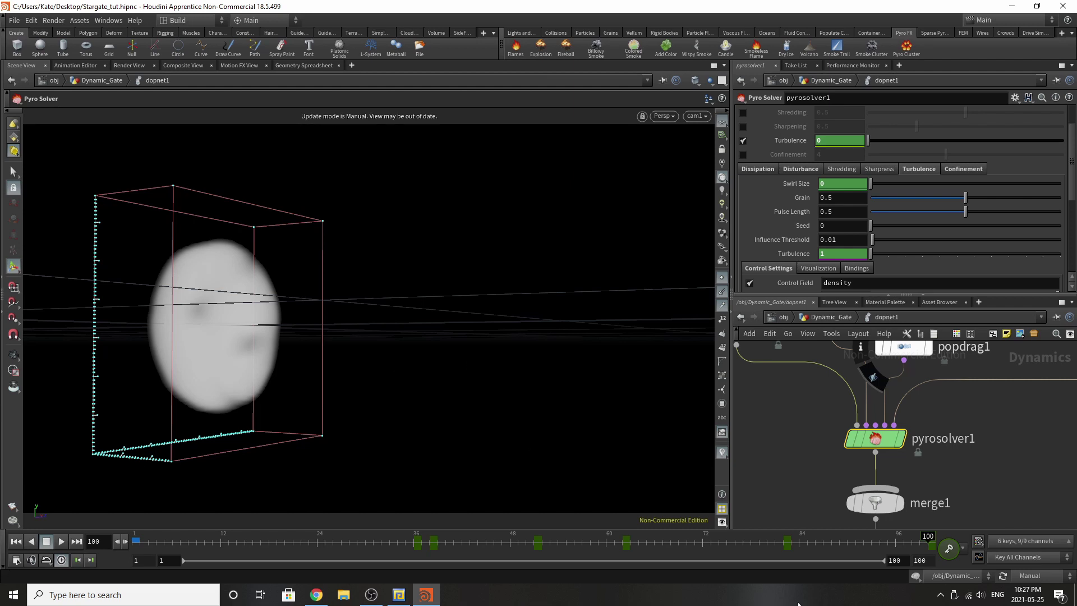
left_click(785, 537)
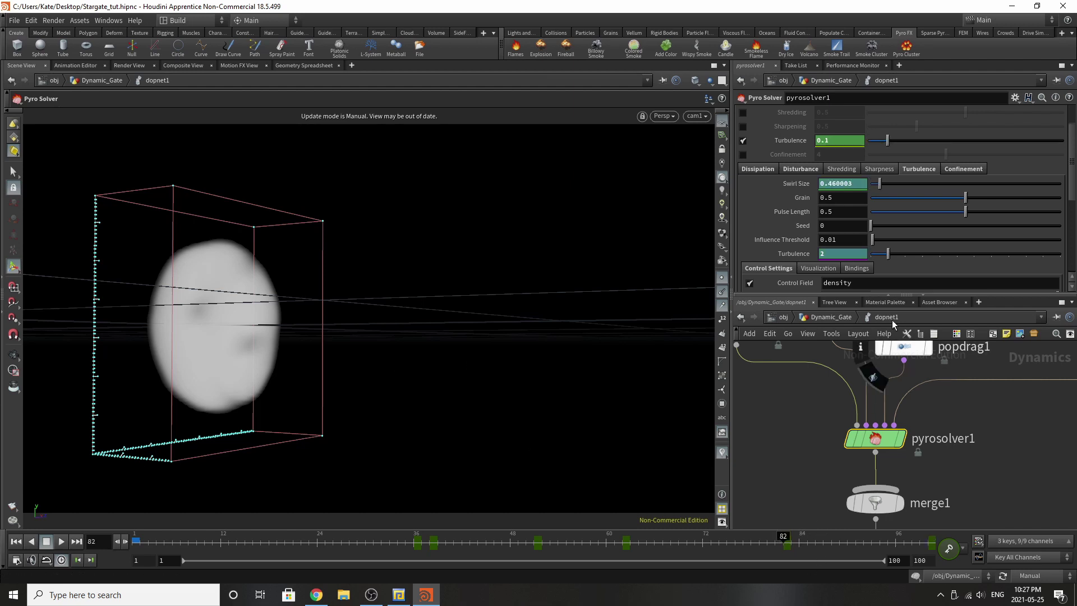
scroll(895, 221, "up", 3)
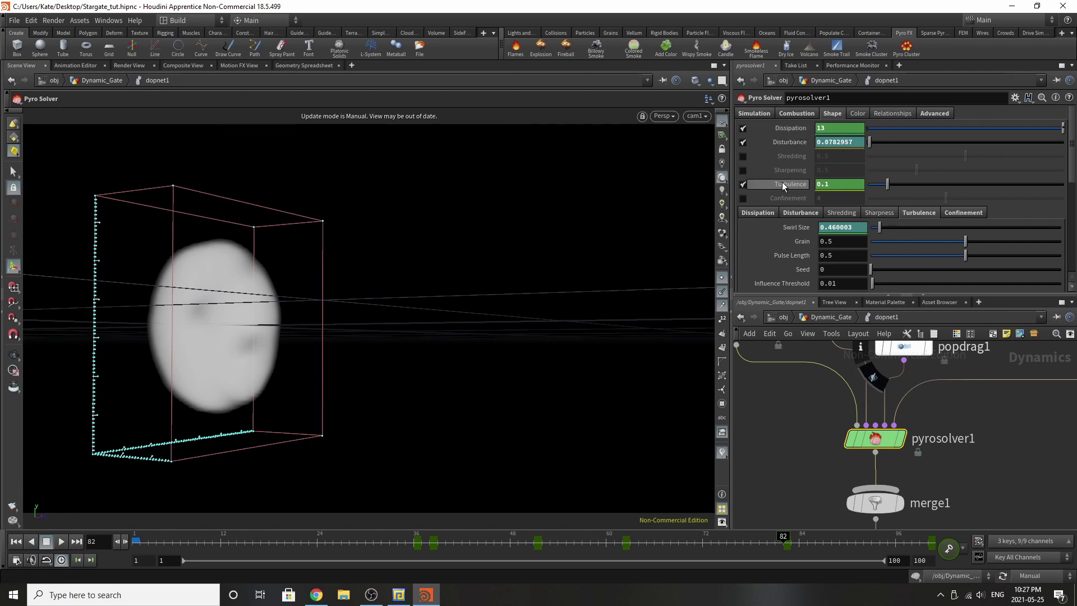
left_click(625, 548)
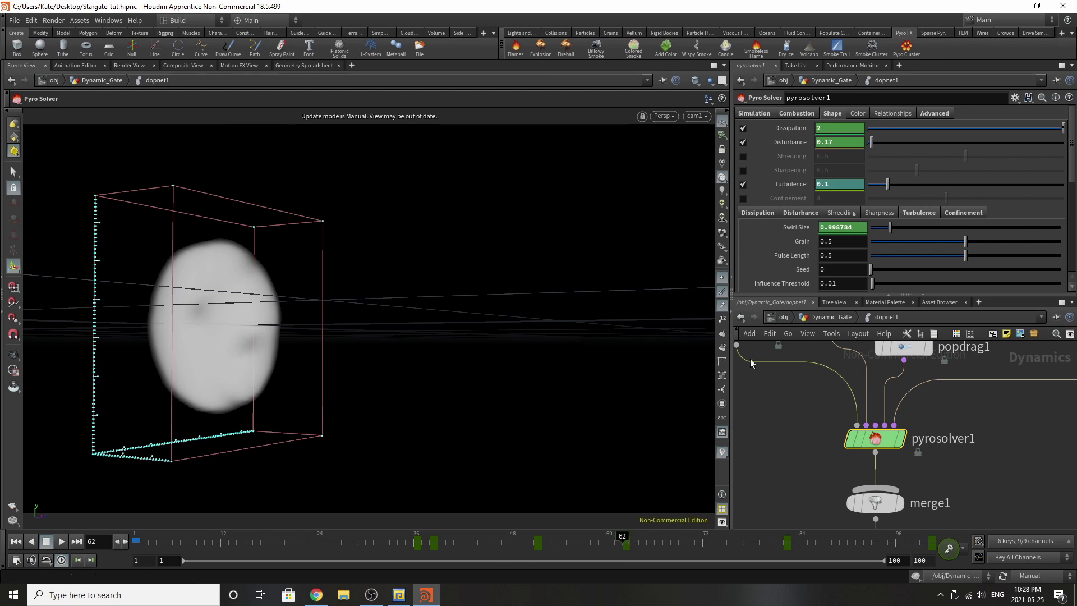
scroll(824, 241, "down", 3)
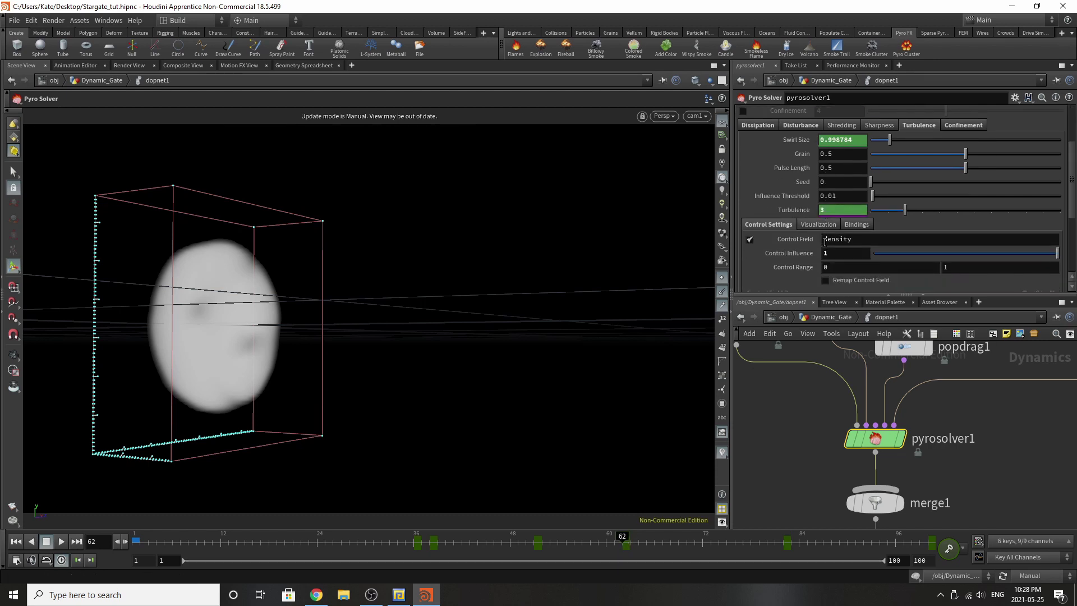
scroll(825, 241, "up", 3)
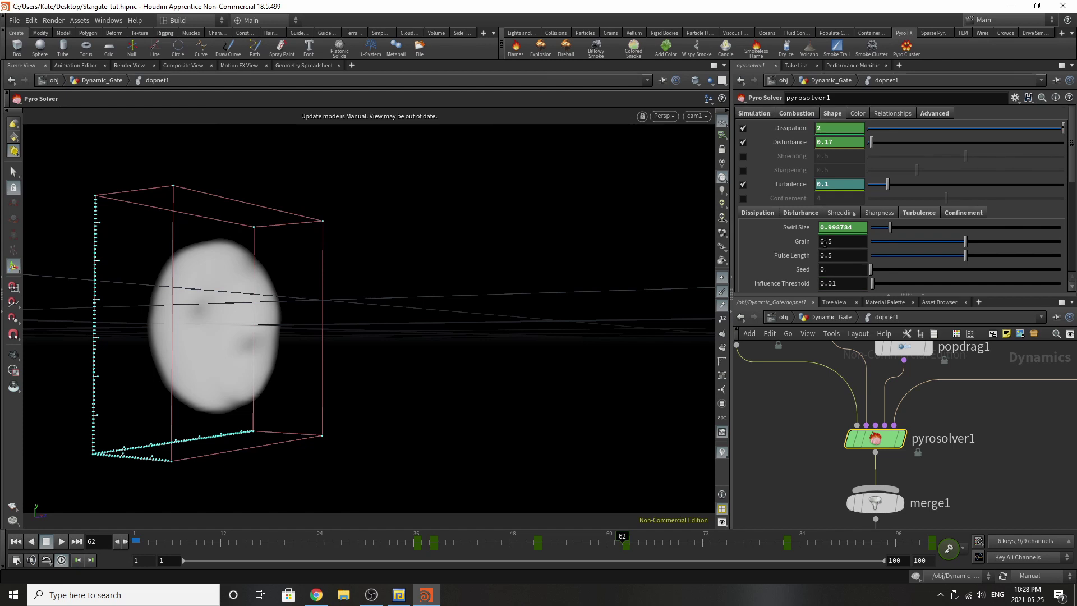
scroll(807, 259, "down", 1)
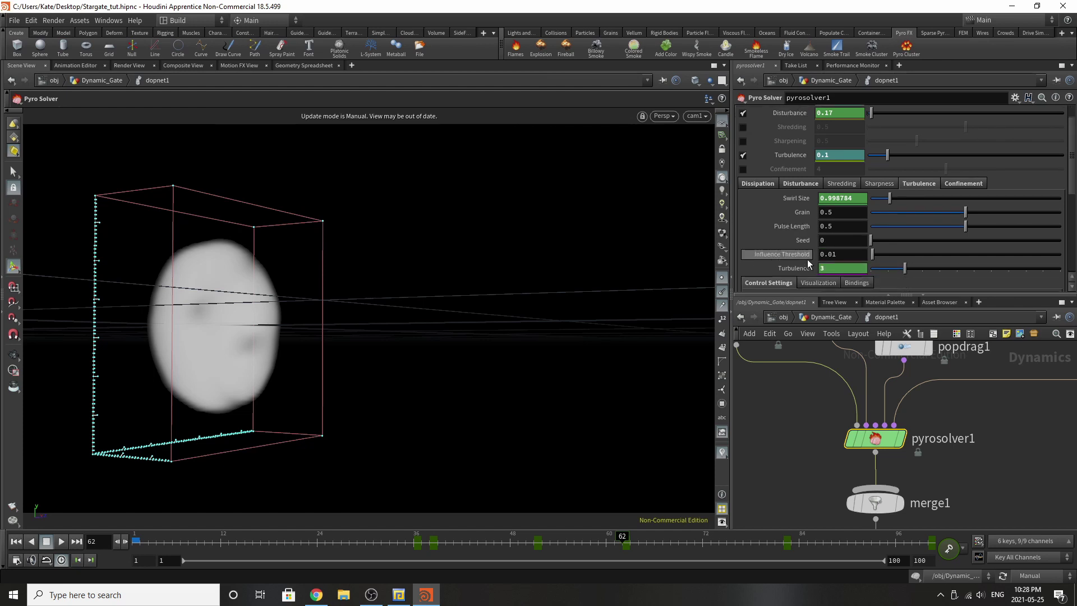
left_click(540, 542)
scroll(906, 253, "up", 1)
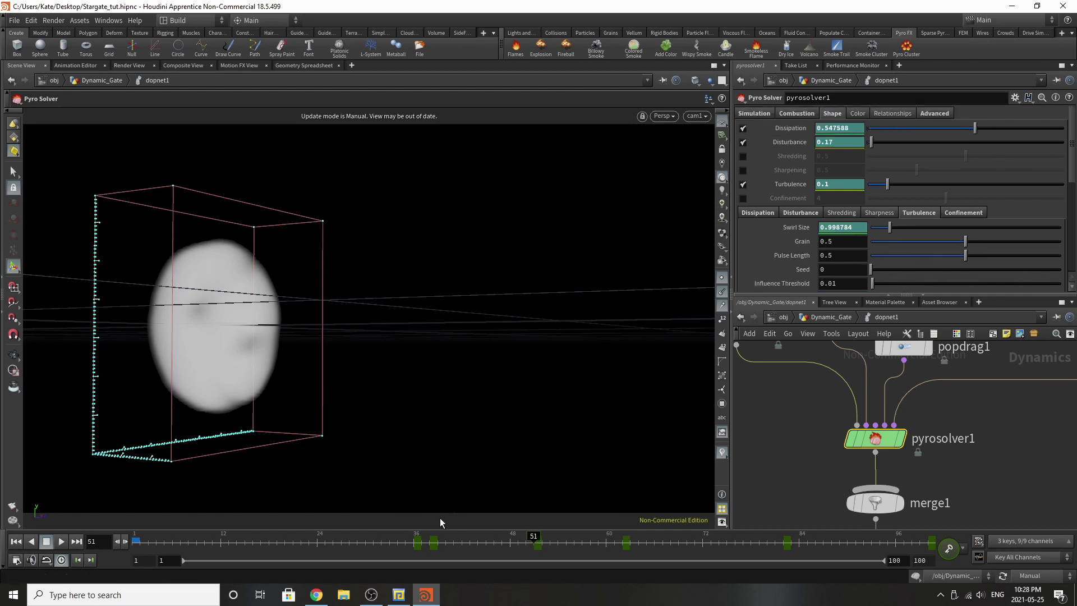
left_click(431, 544)
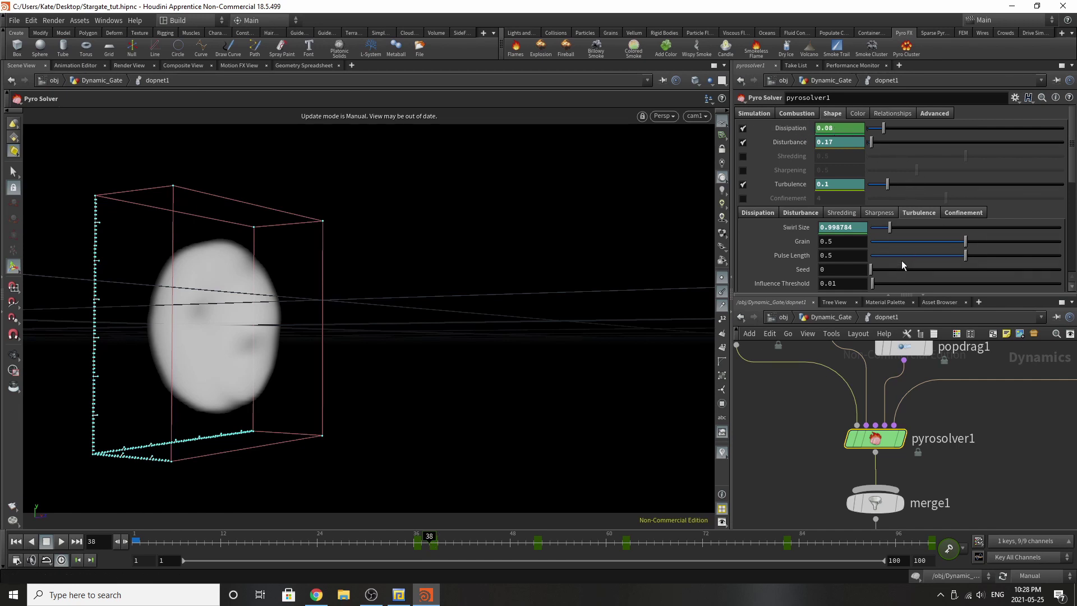
Examine pyrosolver1's Advanced settings, including the external forces, and look over its Shape settings again.
scroll(904, 236, "down", 3)
scroll(905, 238, "up", 3)
left_click(934, 112)
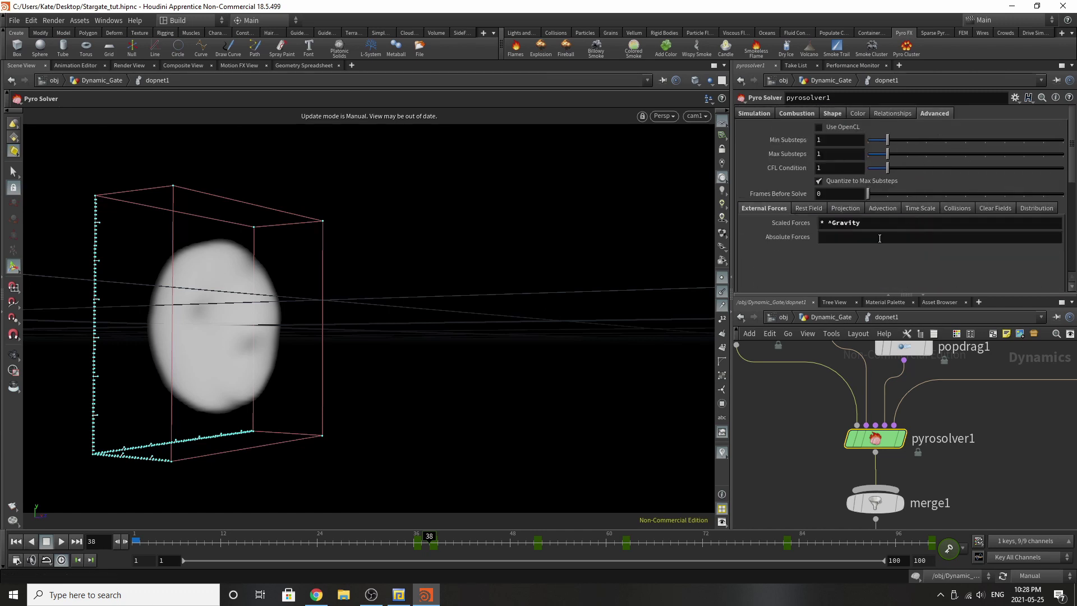
left_click(832, 113)
scroll(881, 442, "down", 3)
scroll(880, 442, "up", 3)
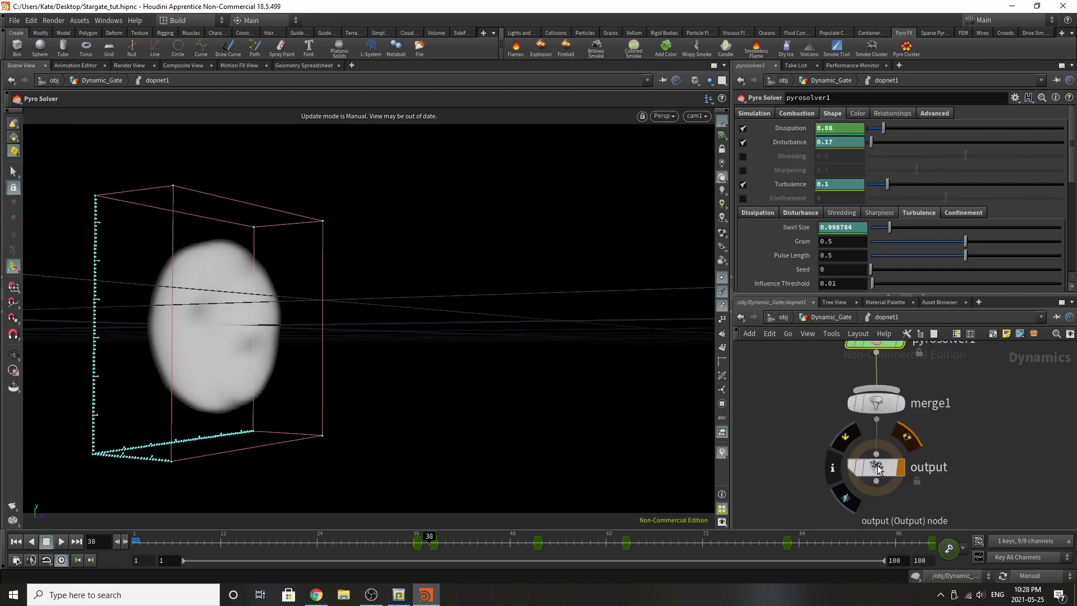
Delete the merge1 node between pyrosolver1 and the output, and rewind the timeline to frame 1.
left_click(885, 410)
key("Delete")
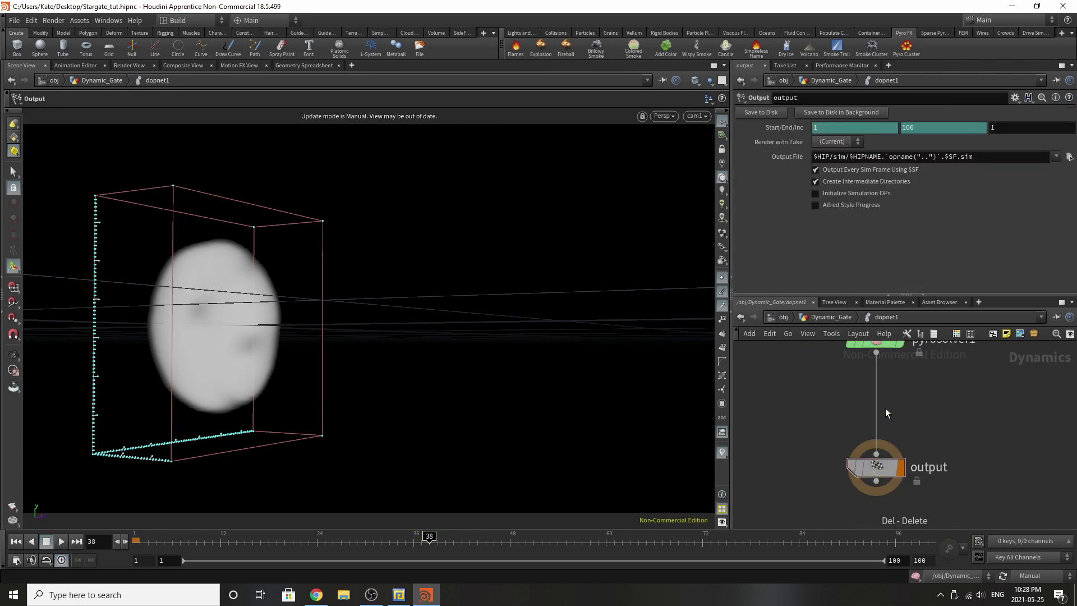
left_click(15, 542)
Go up to the Dynamic_Gate network and set dopnet1's simulation Start Frame to 1.
key("u")
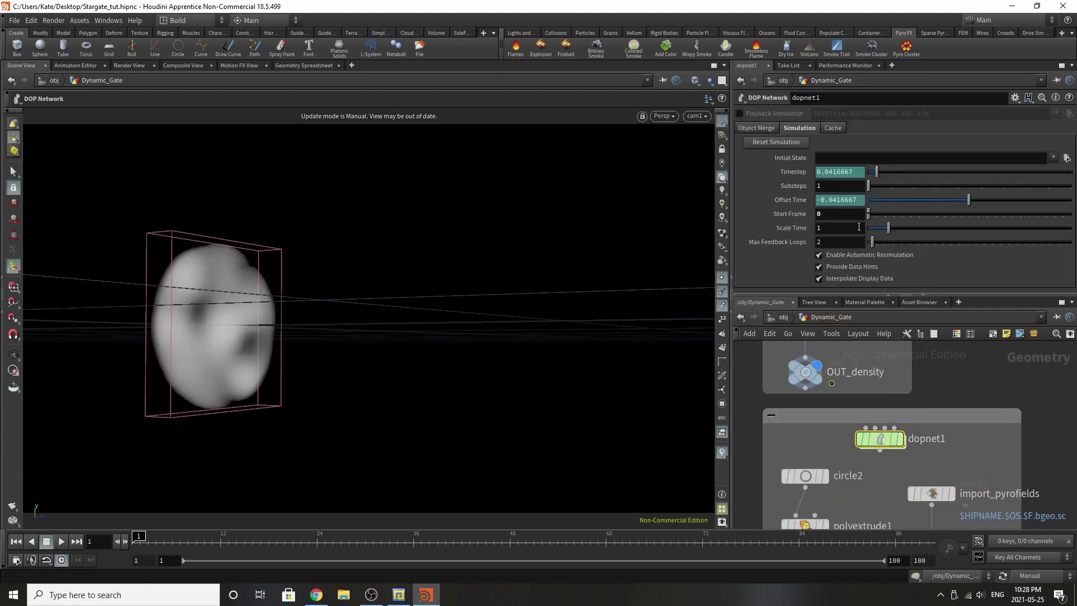
left_click(838, 213)
type("1")
key("Return")
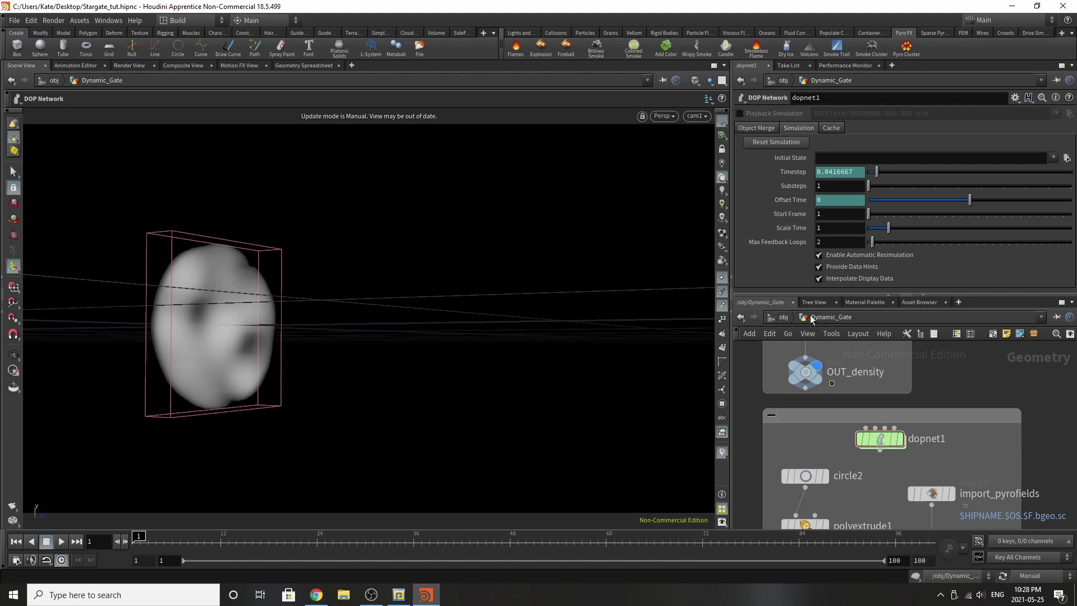
Display import_pyrofields and examine its DOP network, DOP node and list of fields to import.
mouse_move(902, 443)
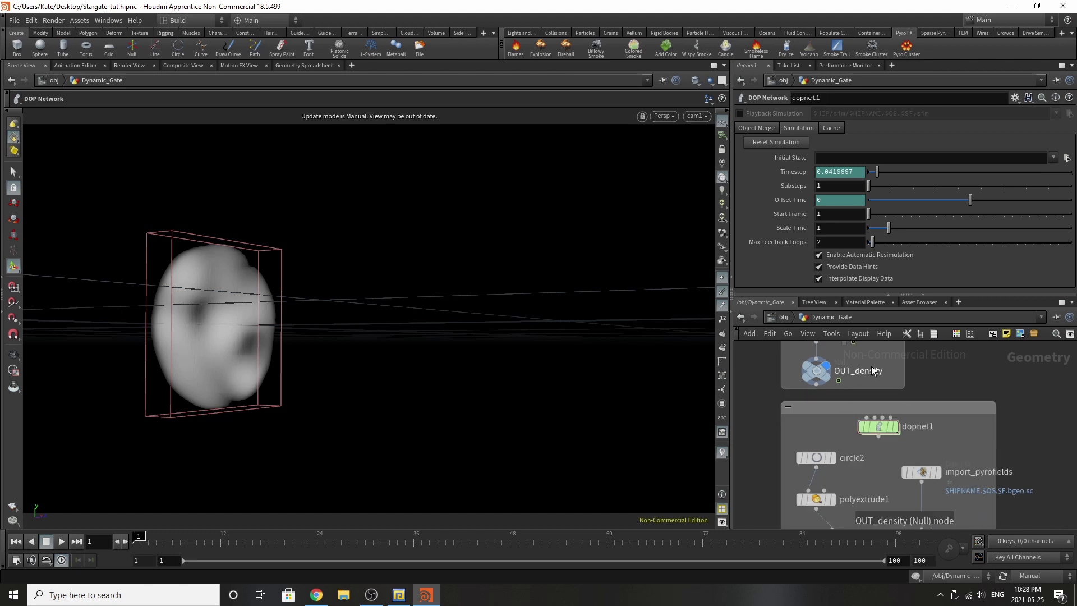
scroll(909, 448, "down", 3)
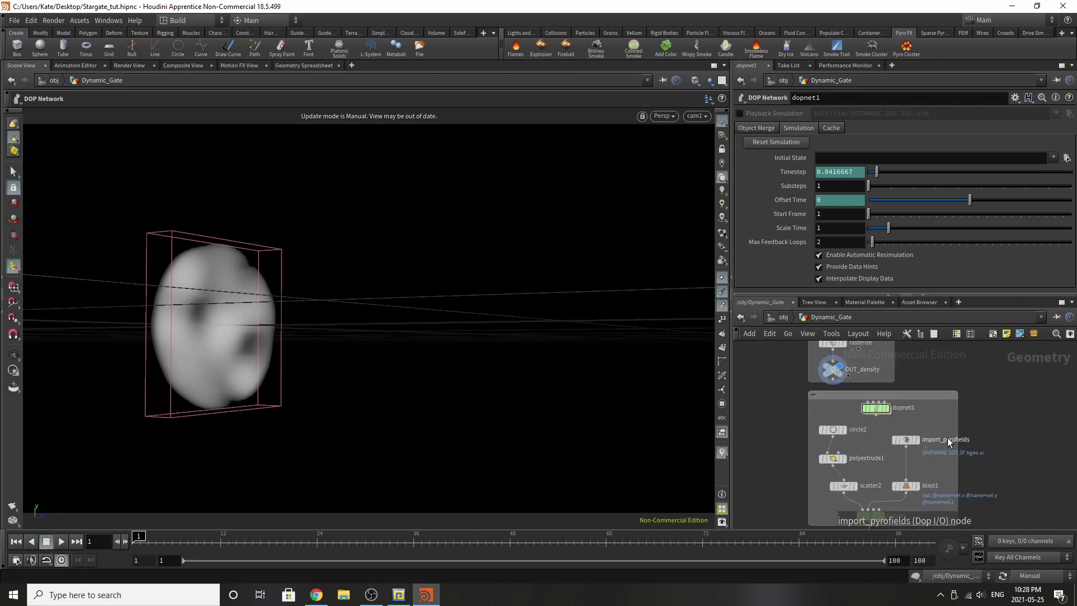
scroll(947, 438, "up", 2)
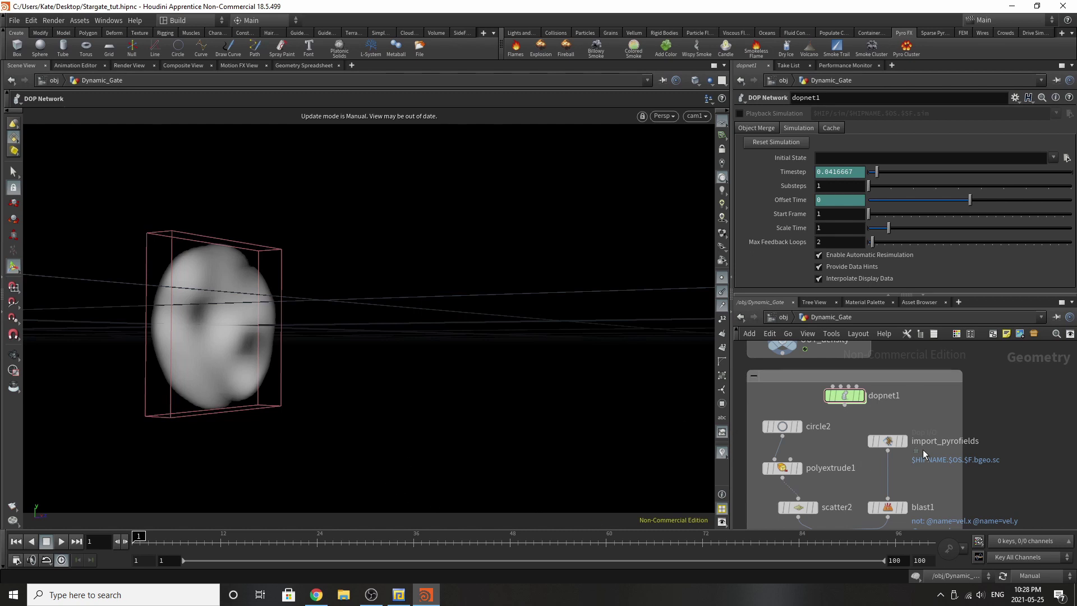
left_click(887, 442)
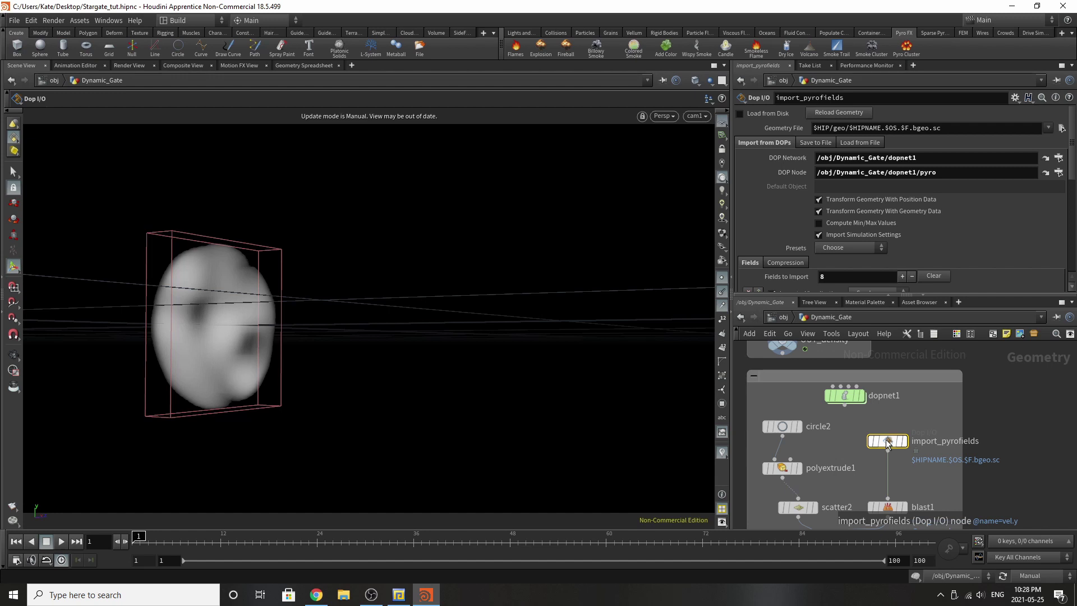
mouse_move(887, 443)
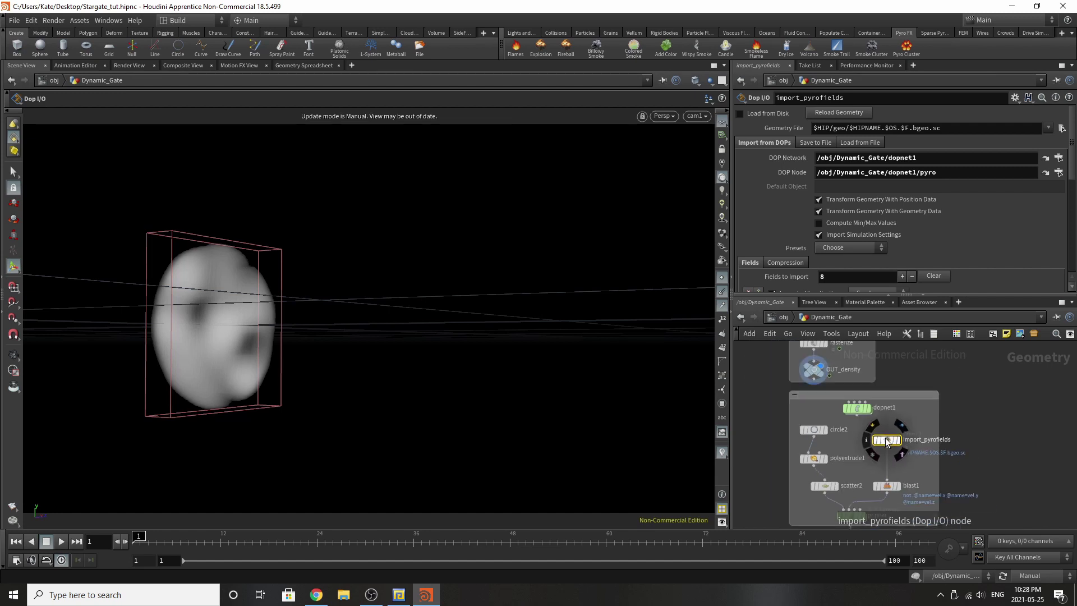
scroll(898, 429, "up", 2)
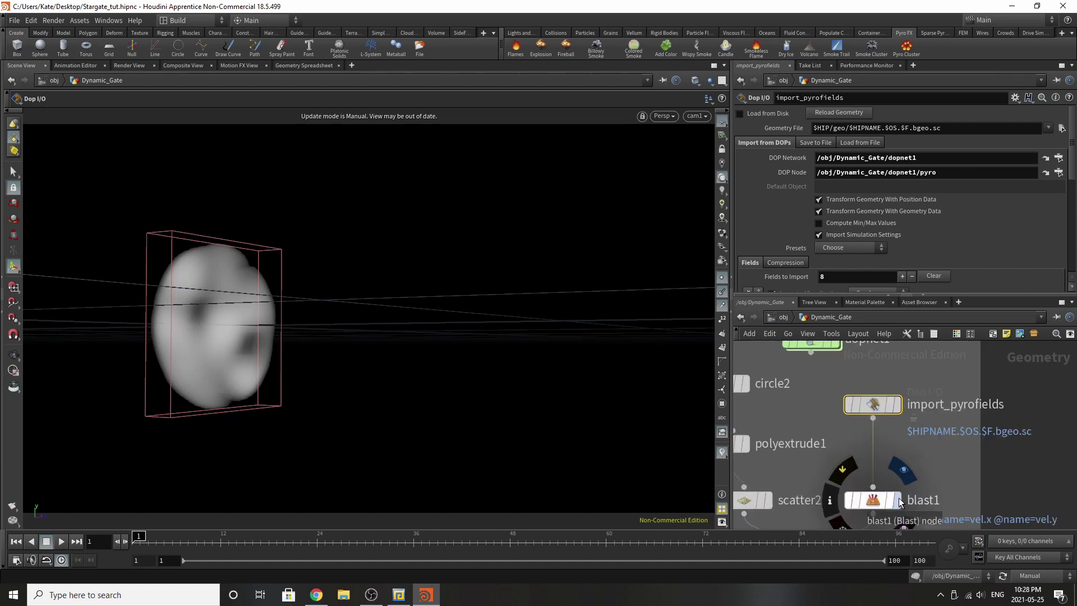
left_click(896, 404)
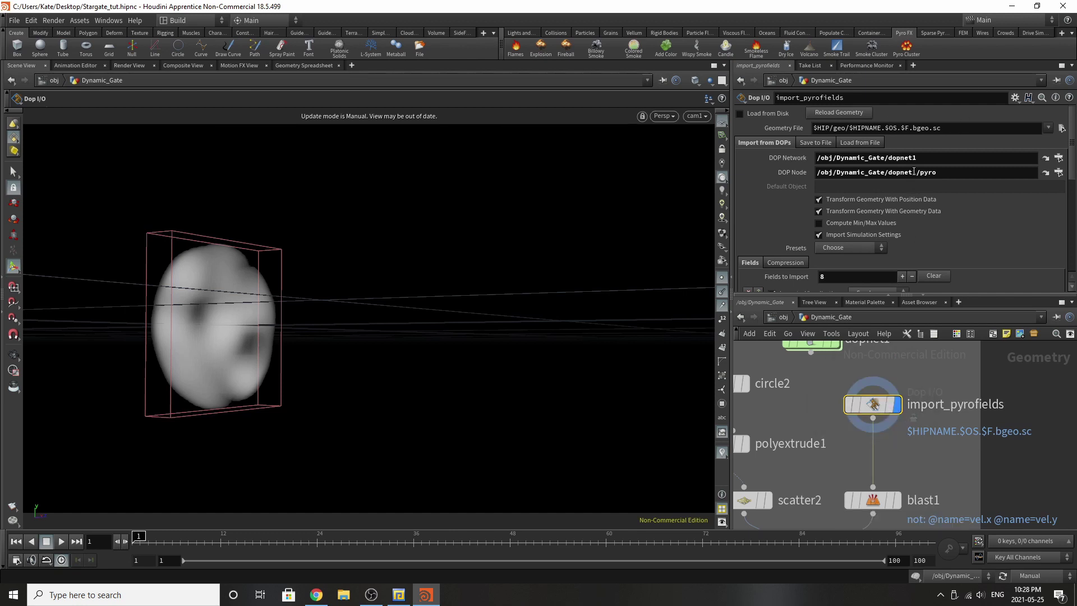
scroll(911, 167, "down", 5)
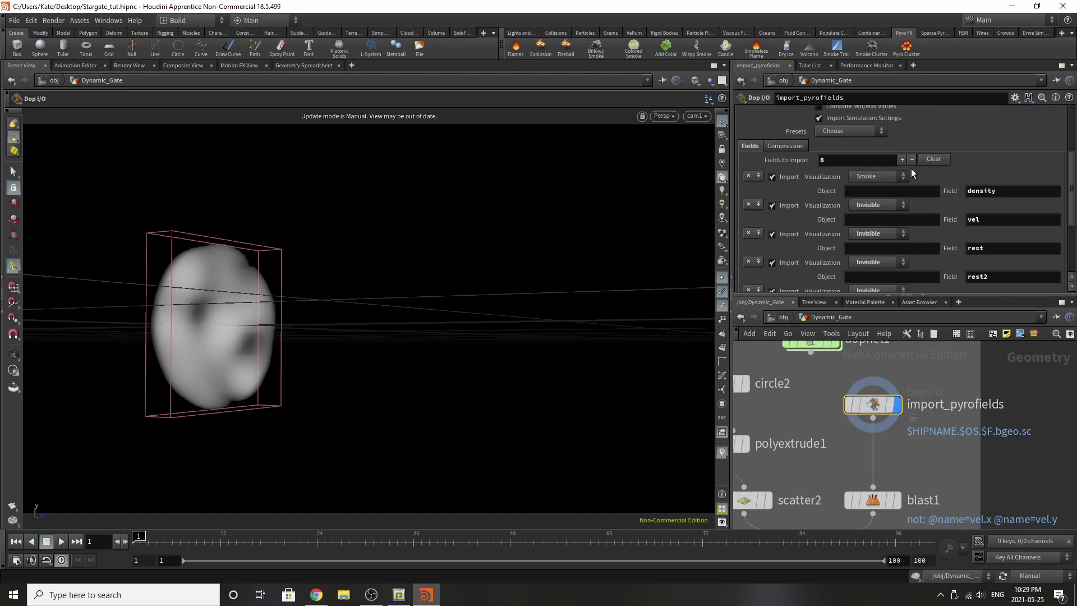
scroll(997, 165, "down", 2)
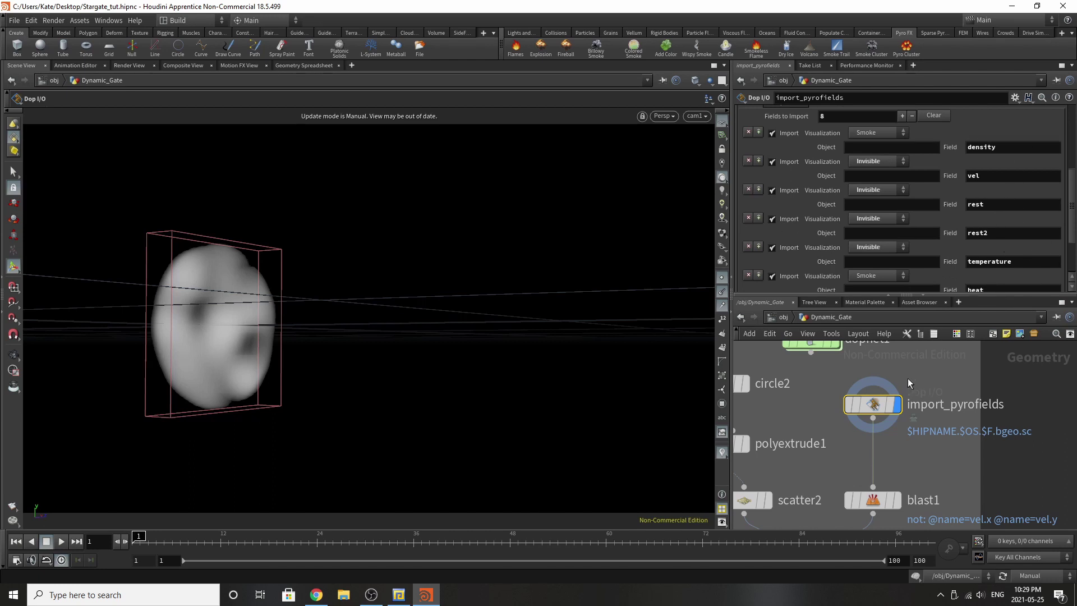
scroll(971, 257, "up", 1)
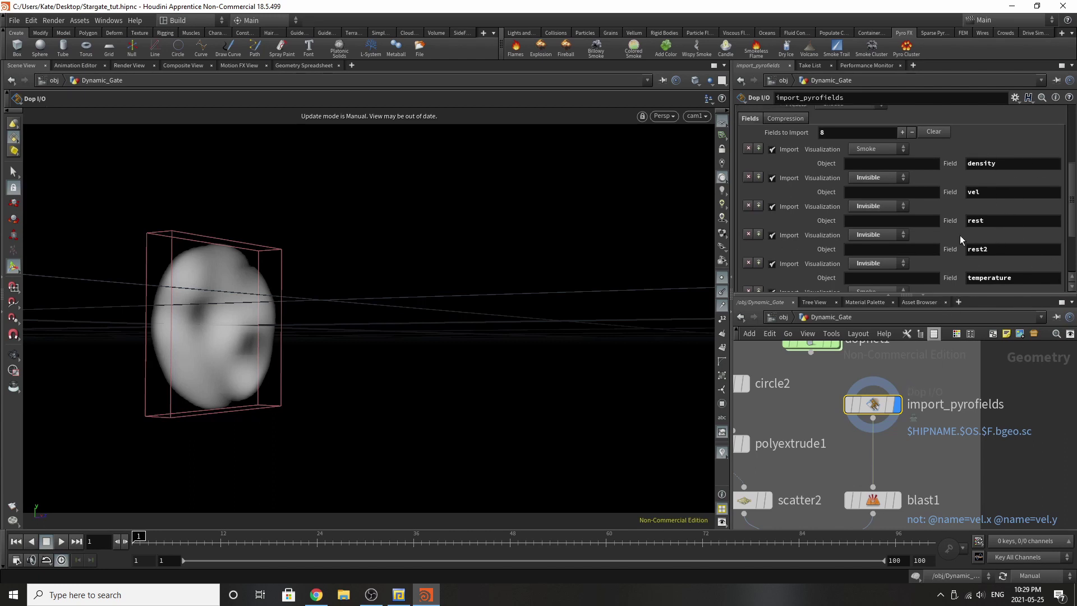
Display blast1 below import_pyrofields and examine its group and Delete Non Selected settings.
scroll(928, 436, "down", 2)
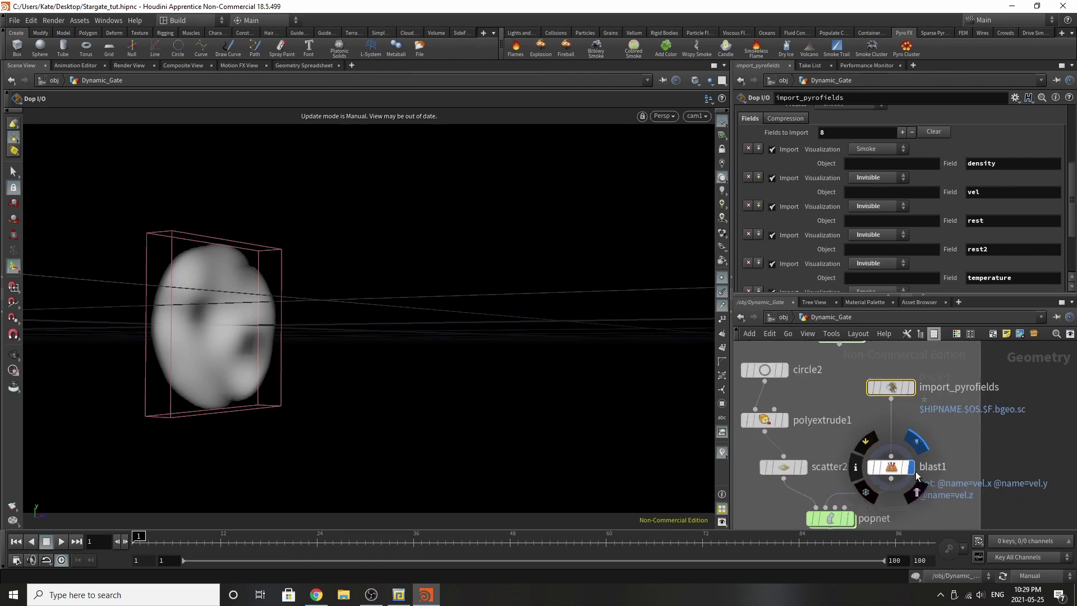
left_click(910, 467)
left_click(890, 467)
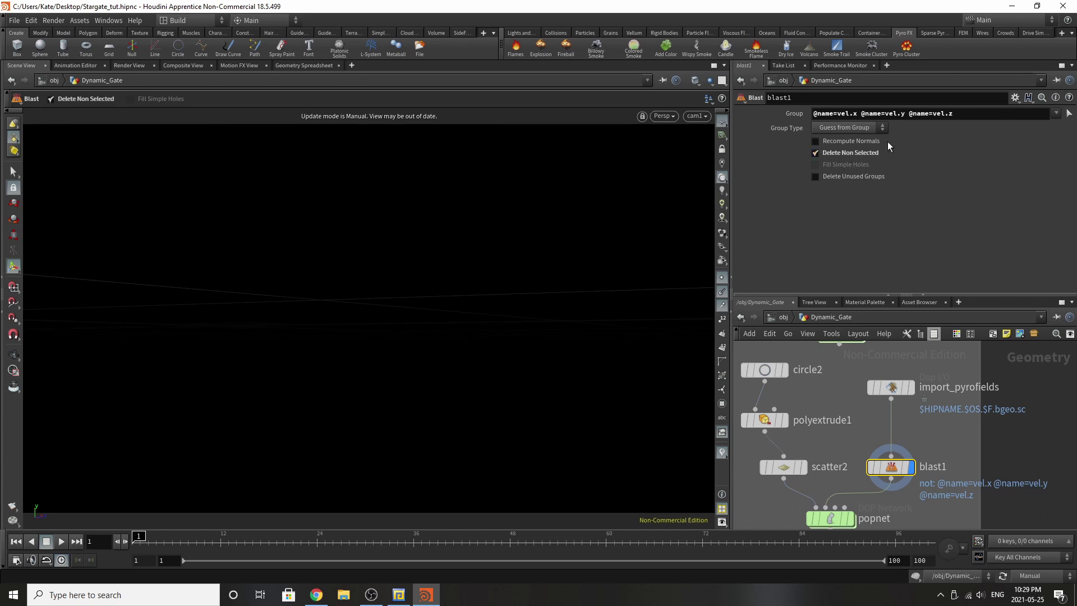
Start the viewport geometry selection for blast1's Group and switch the scene's update mode to Auto Update.
left_click(1069, 114)
left_click(1049, 576)
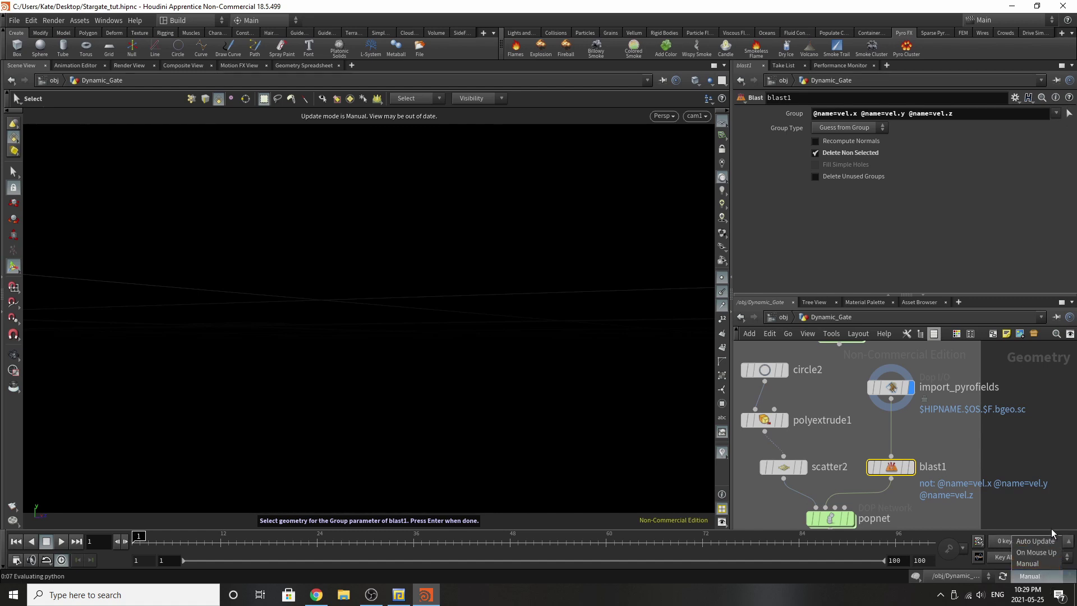
left_click(1035, 540)
Check which volume fields are available for blast1's Group, without changing the group.
mouse_move(889, 468)
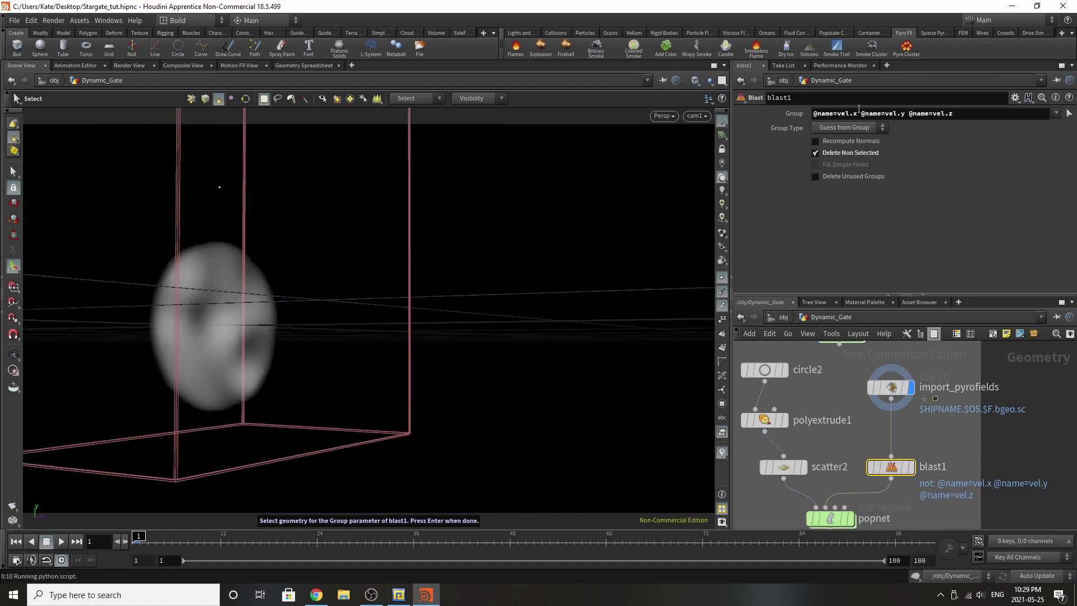
left_click(1056, 113)
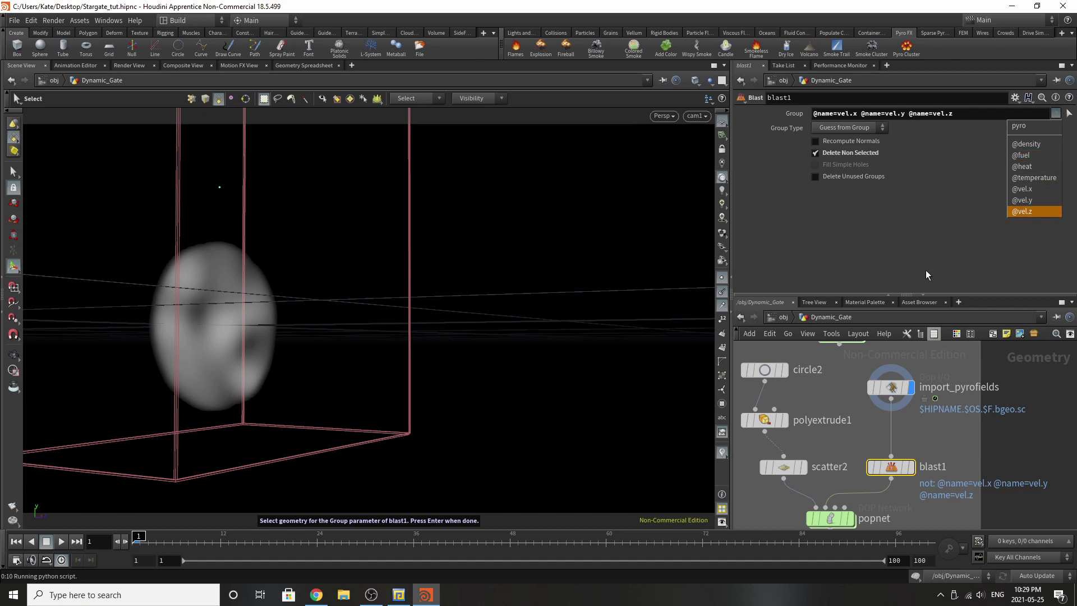
left_click(939, 245)
Display import_pyrofields and template circle2 to compare the circle's outline with the simulated smoke.
scroll(1046, 376, "down", 2)
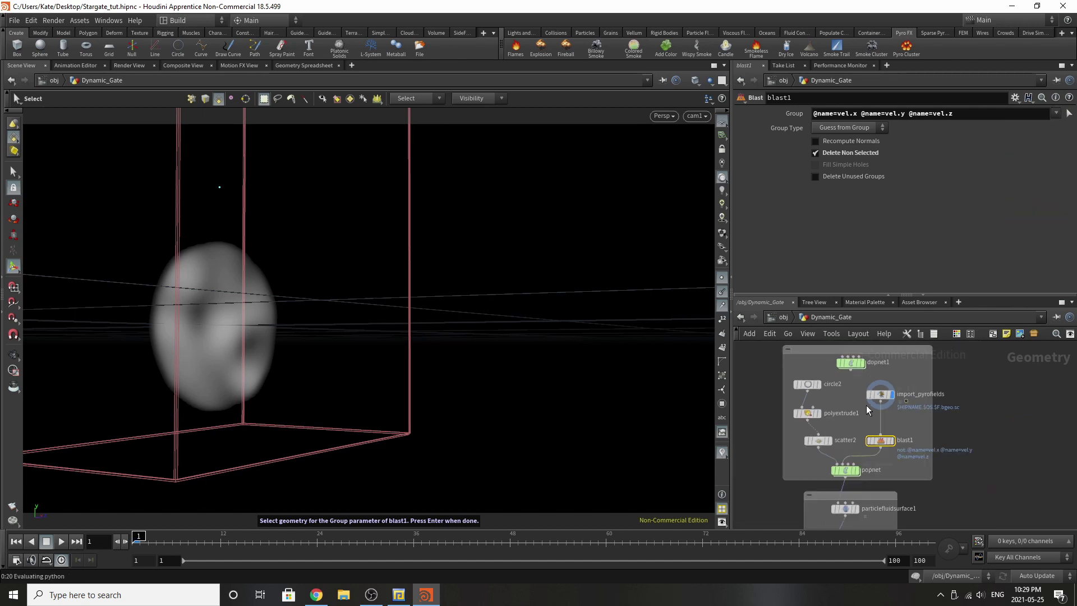
double_click(836, 371)
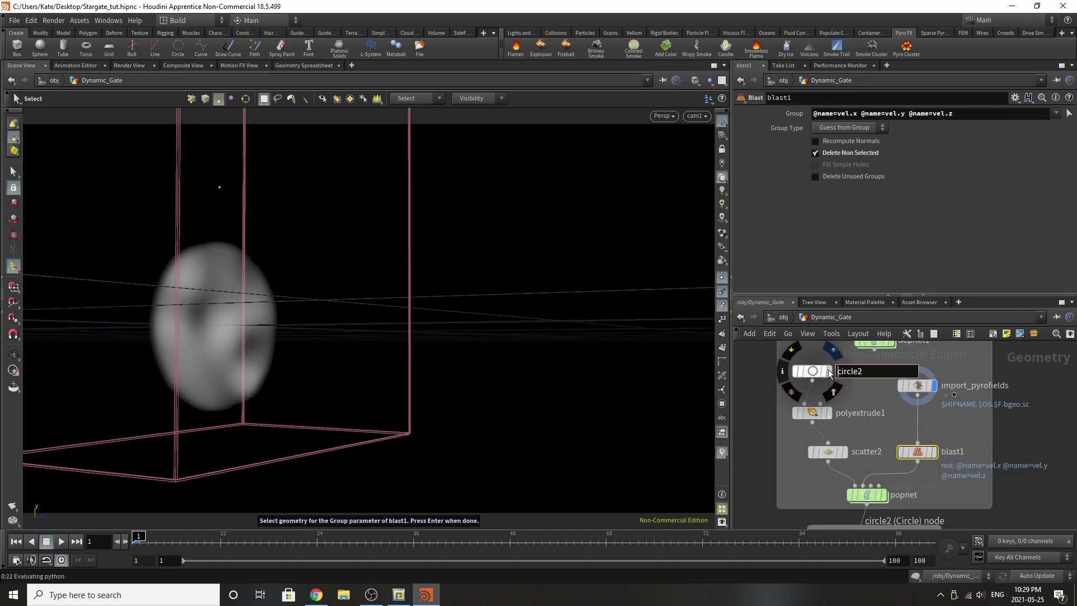
key("Return")
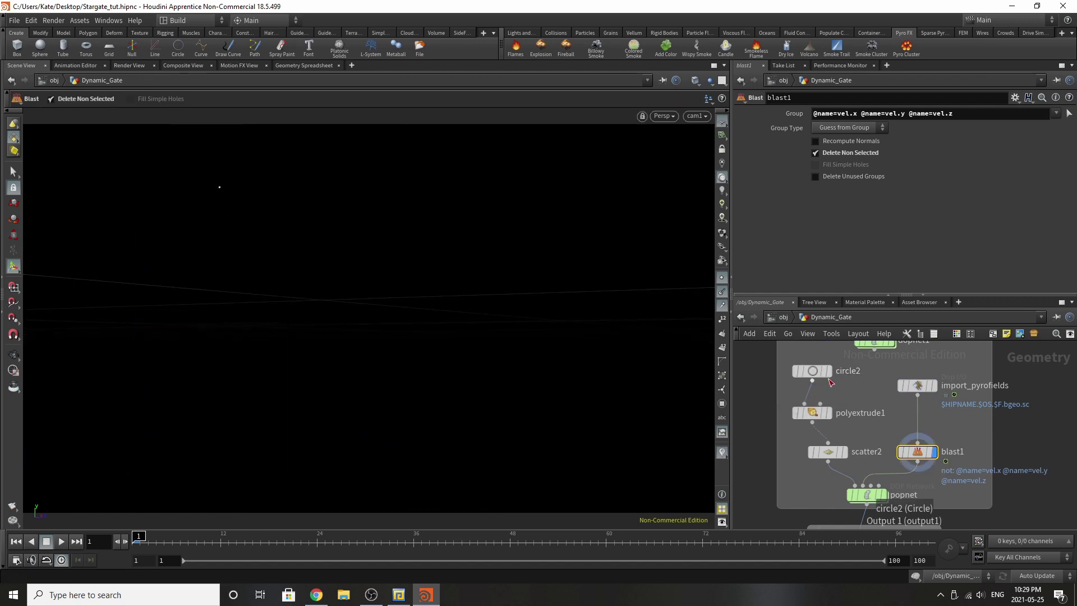
left_click(934, 386)
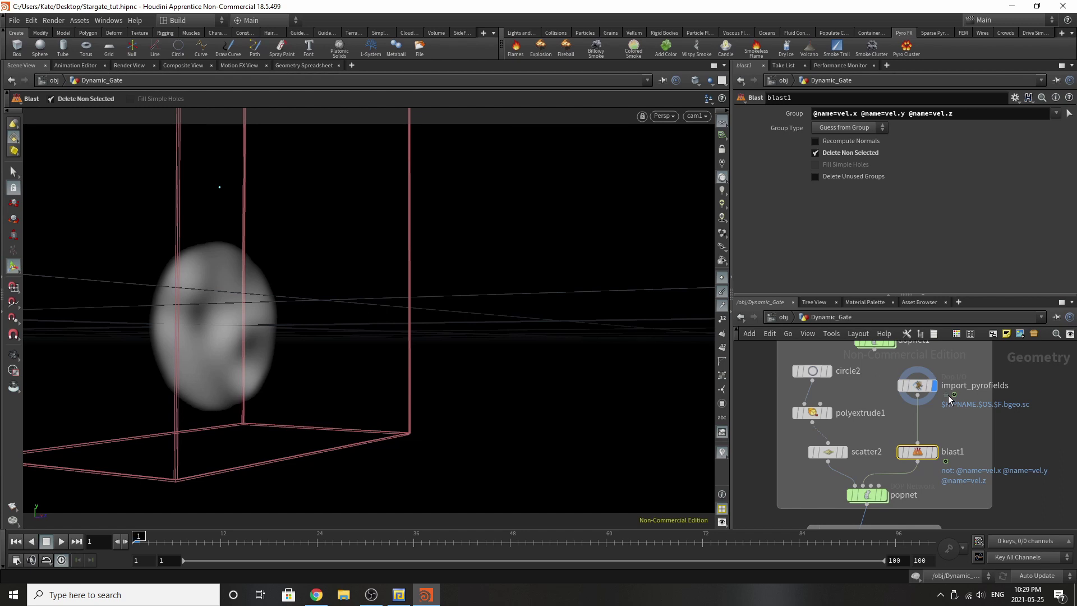
left_click(824, 372)
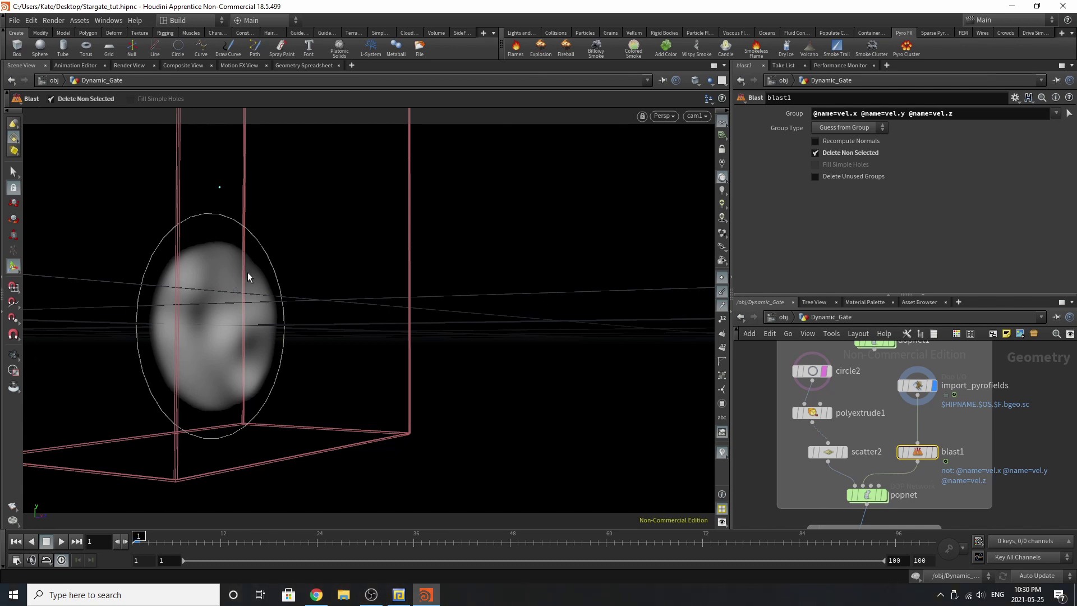
Display circle2 and polyextrude1 in turn, examining the circle's scale and divisions and the extrusion's distance and output settings.
left_click(825, 371)
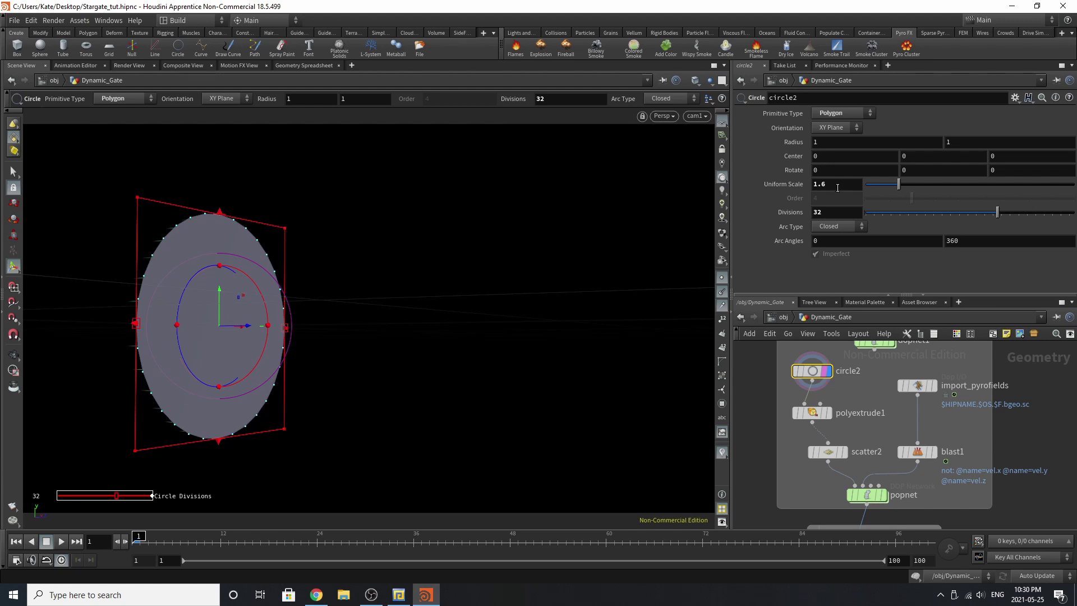
left_click(827, 412)
left_click(815, 415)
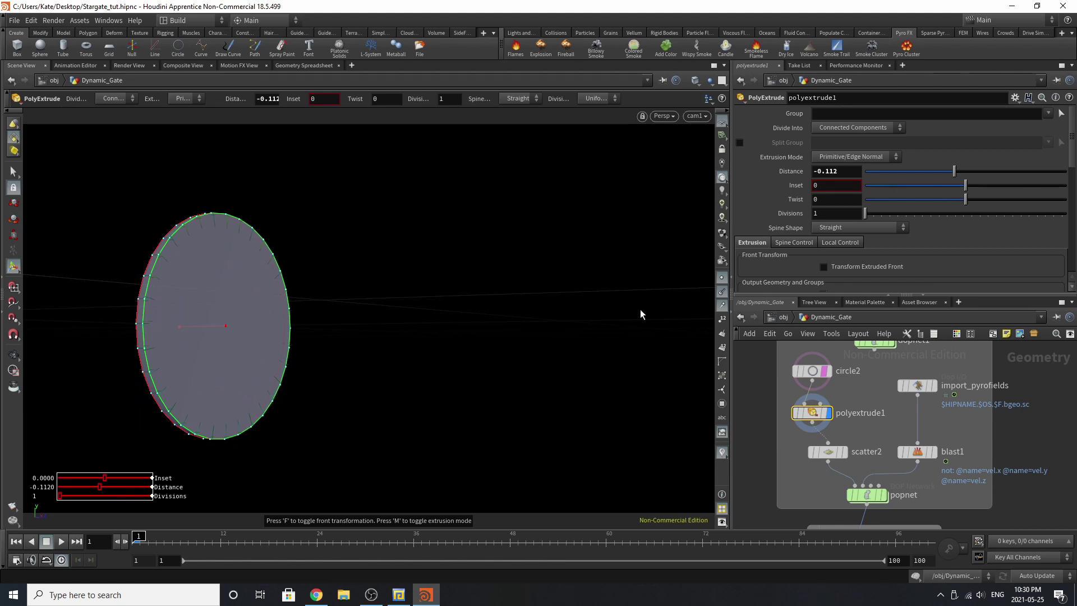
scroll(901, 224, "down", 4)
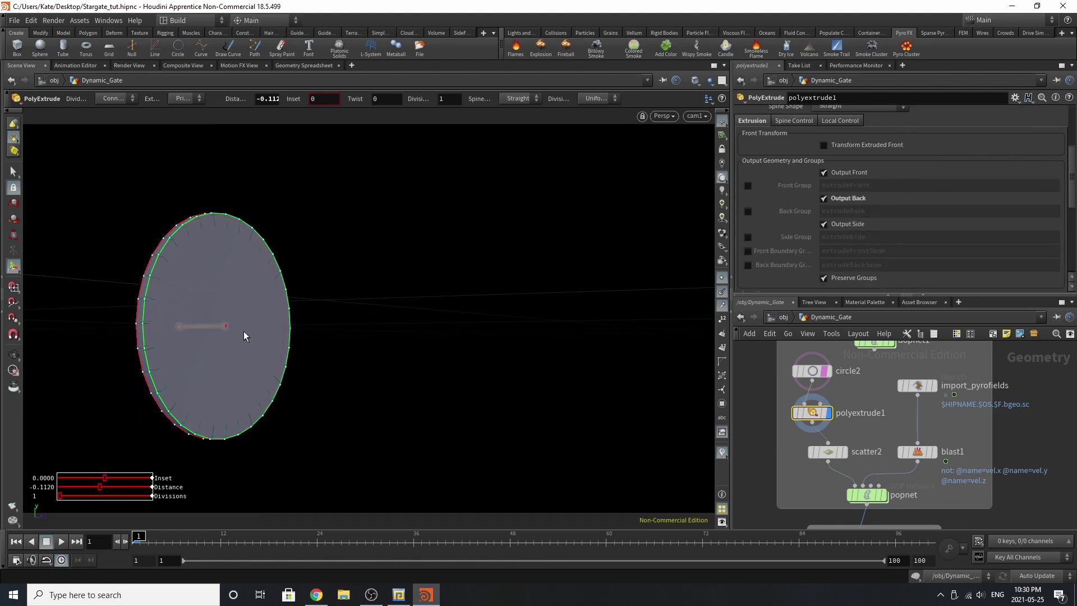
left_click_drag(243, 335, 220, 340)
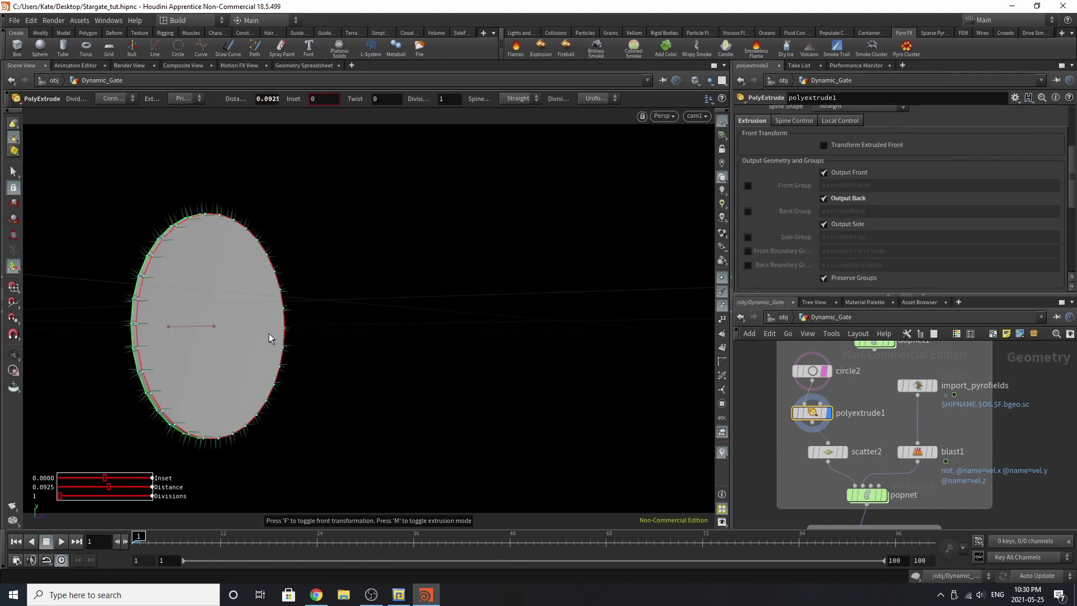
key("ctrl+z")
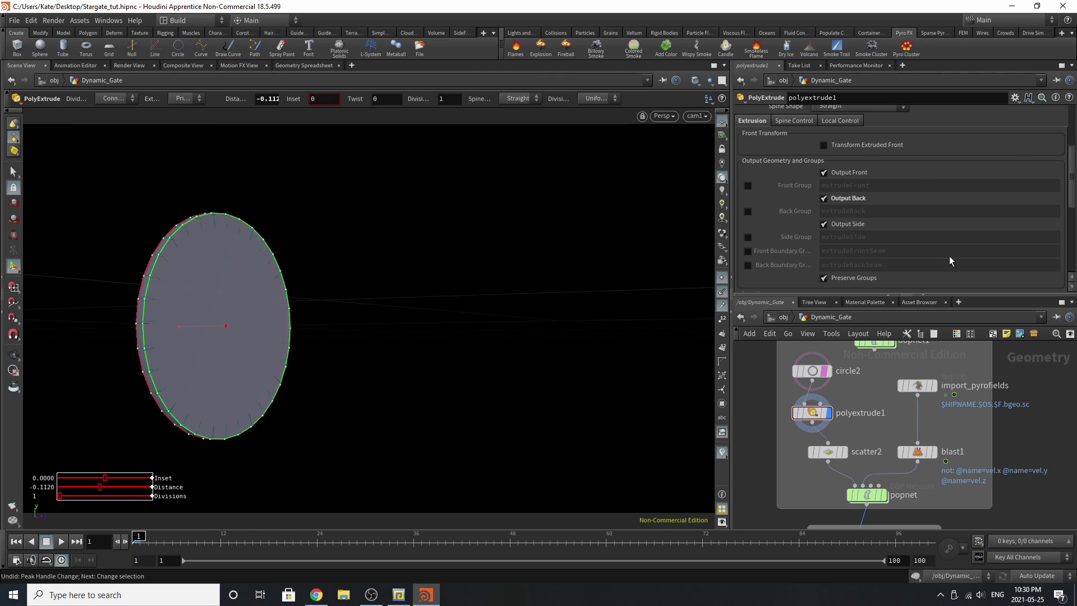
scroll(911, 192, "up", 4)
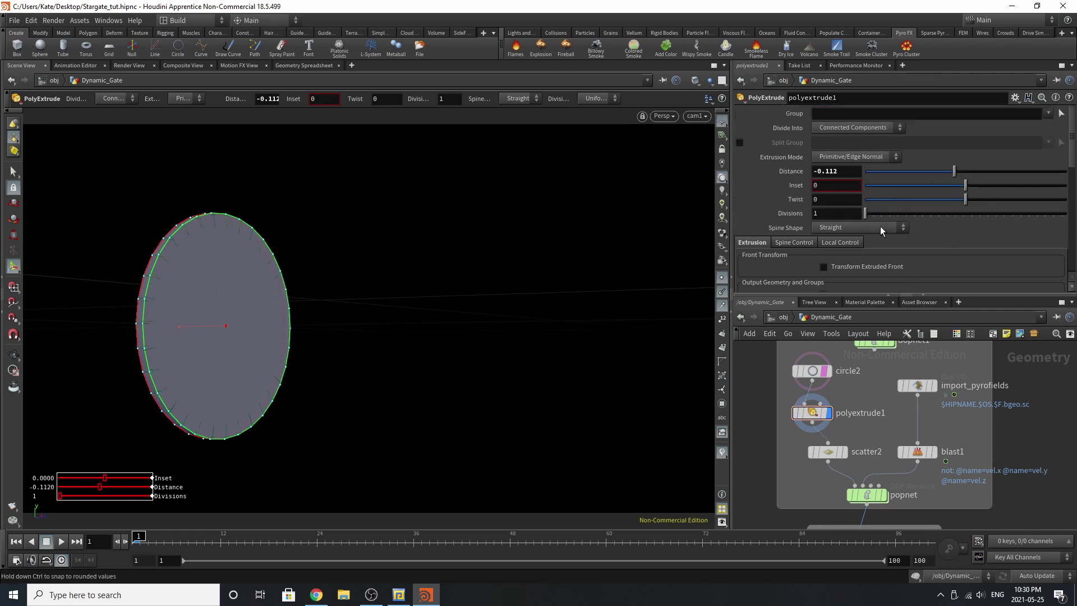
Turn off circle2's template, display scatter2 and examine its total point count and relax settings.
mouse_move(824, 377)
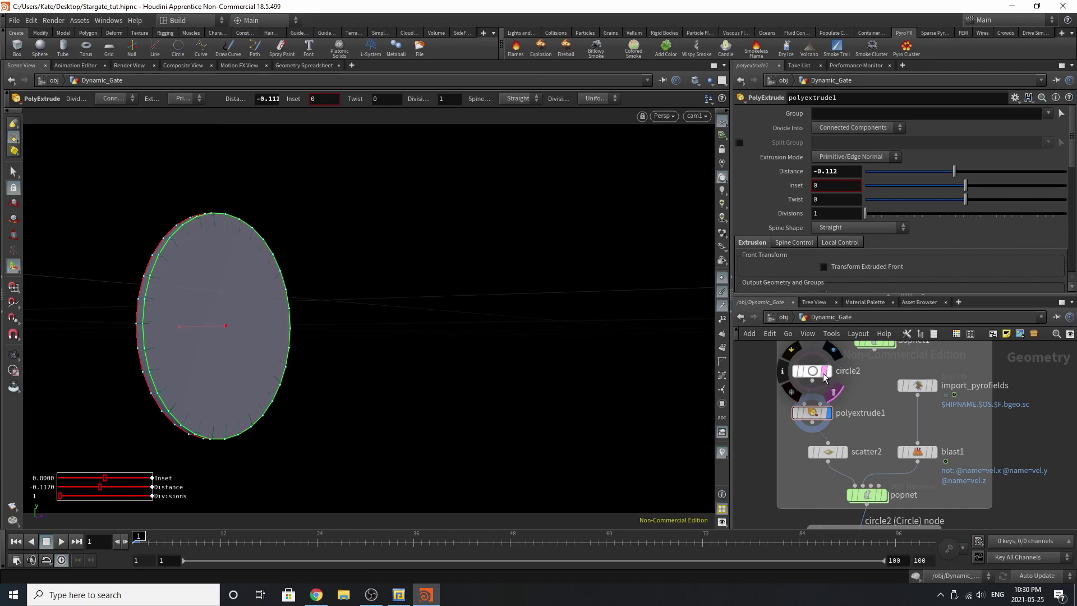
left_click(843, 452)
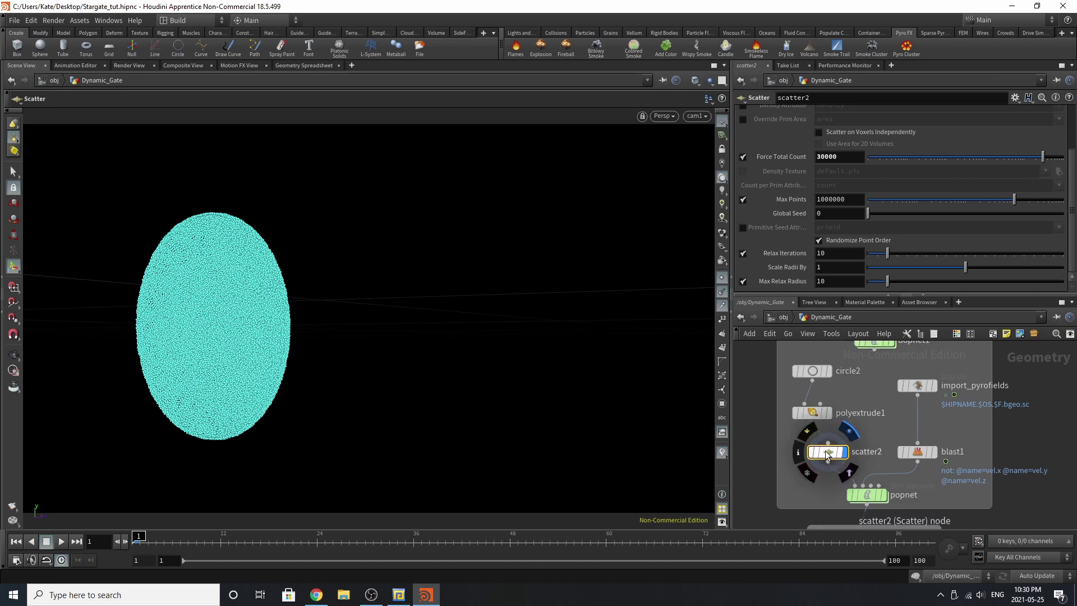
scroll(863, 162, "up", 3)
scroll(864, 164, "down", 2)
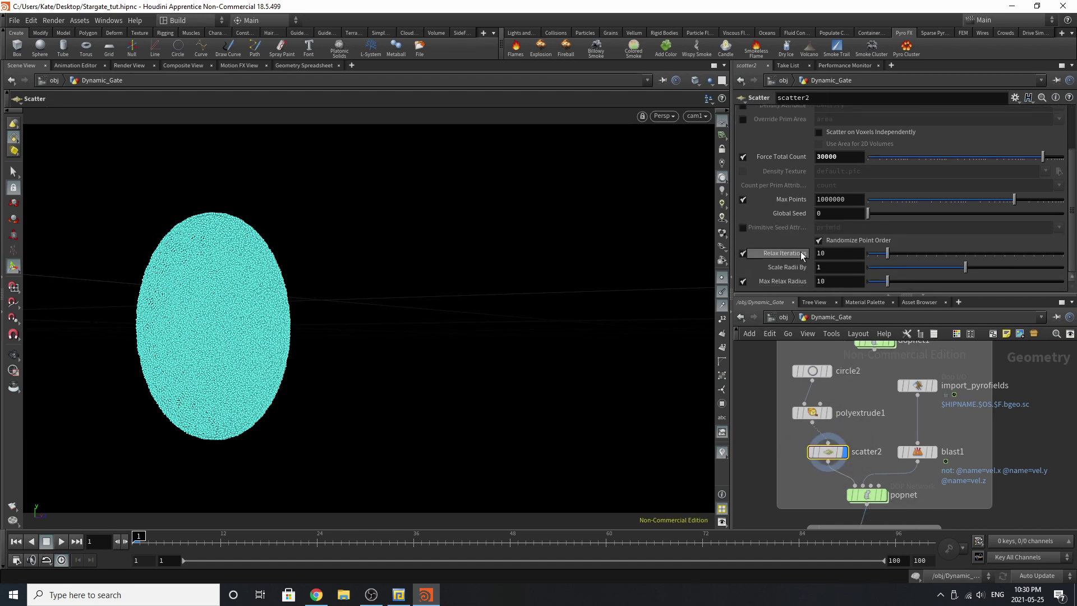
scroll(890, 432, "down", 2)
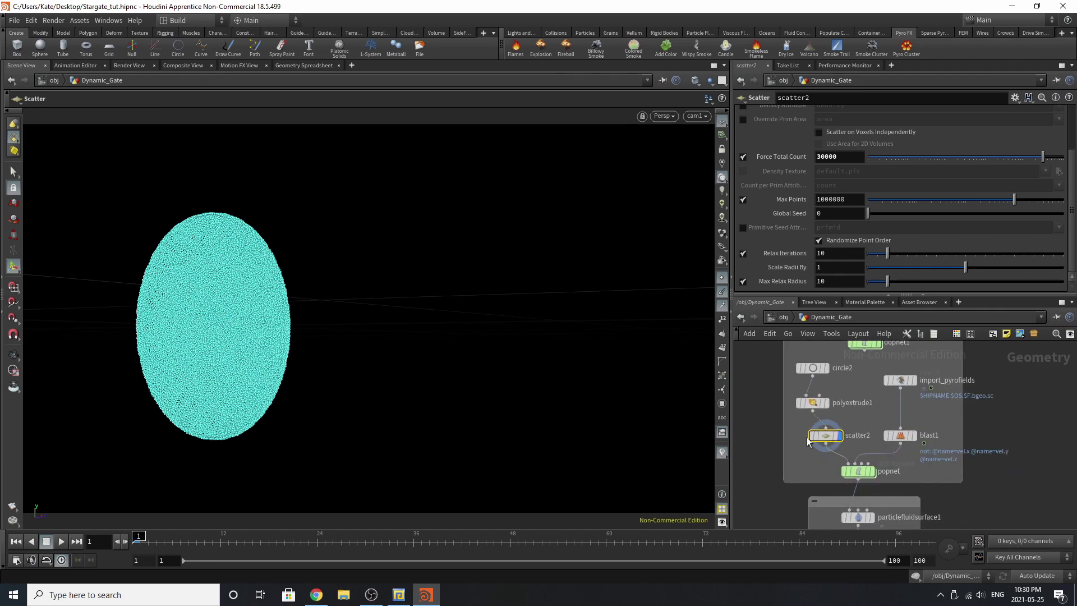
Display popnet and examine its simulation timestep, substeps, offset and time scale settings.
mouse_move(868, 473)
scroll(868, 473, "up", 2)
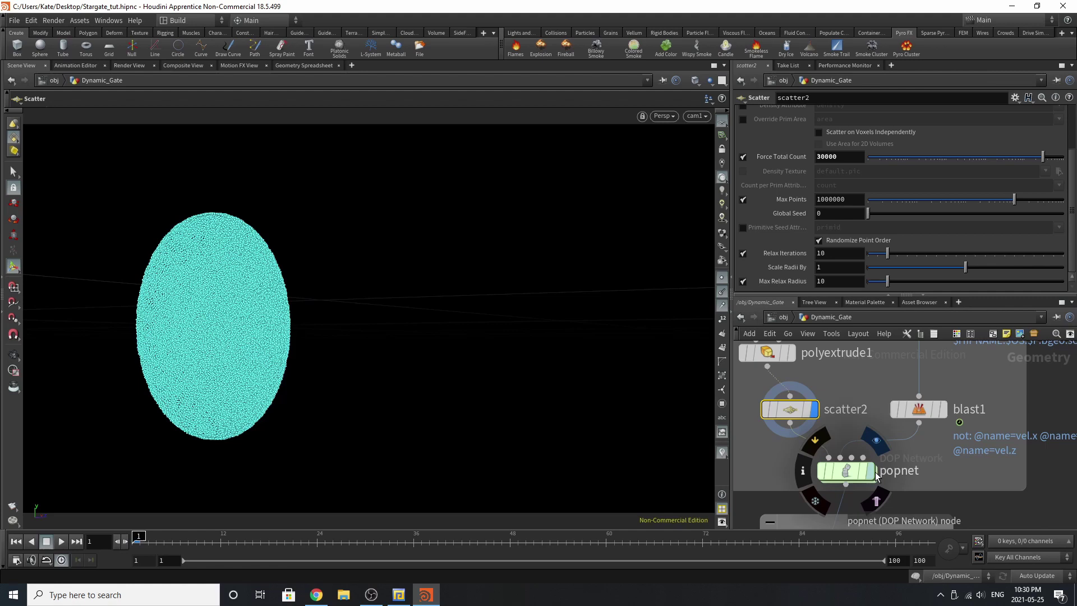
left_click(844, 476)
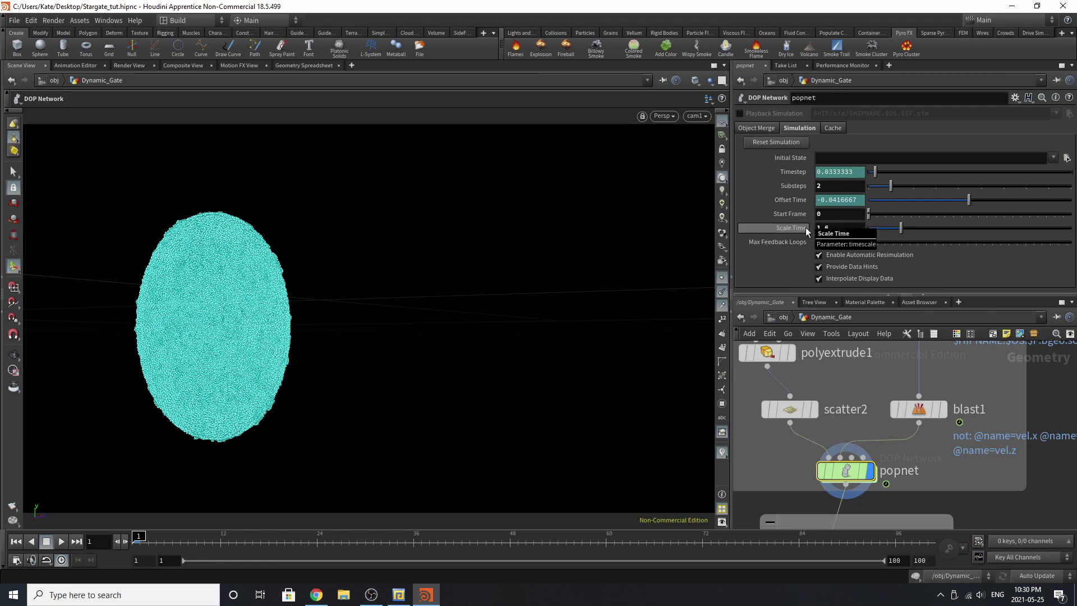
Go inside popnet and examine the impulse and life settings of its source_first_input node.
double_click(860, 473)
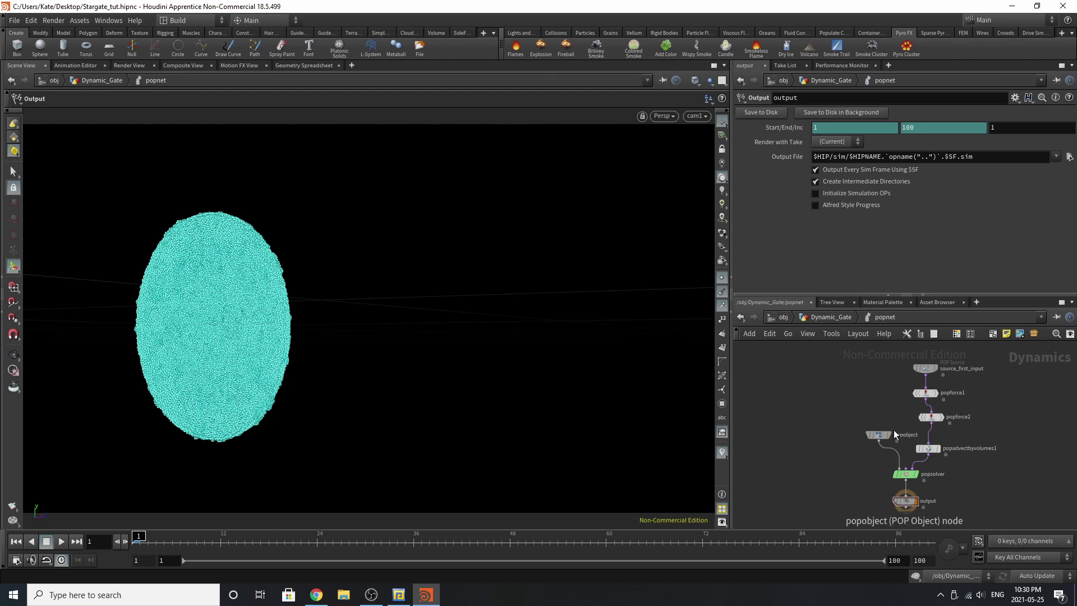
scroll(975, 359, "up", 2)
scroll(976, 358, "up", 2)
left_click(874, 380)
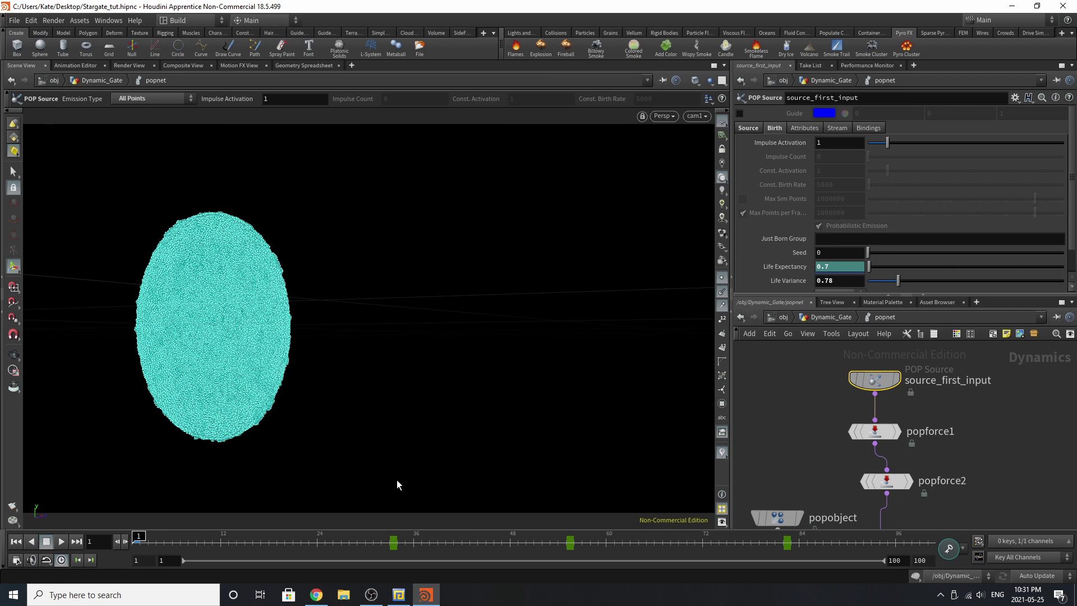
Switch the update mode to Manual and check source_first_input's emission type and geometry source.
left_click(1062, 578)
left_click(1016, 561)
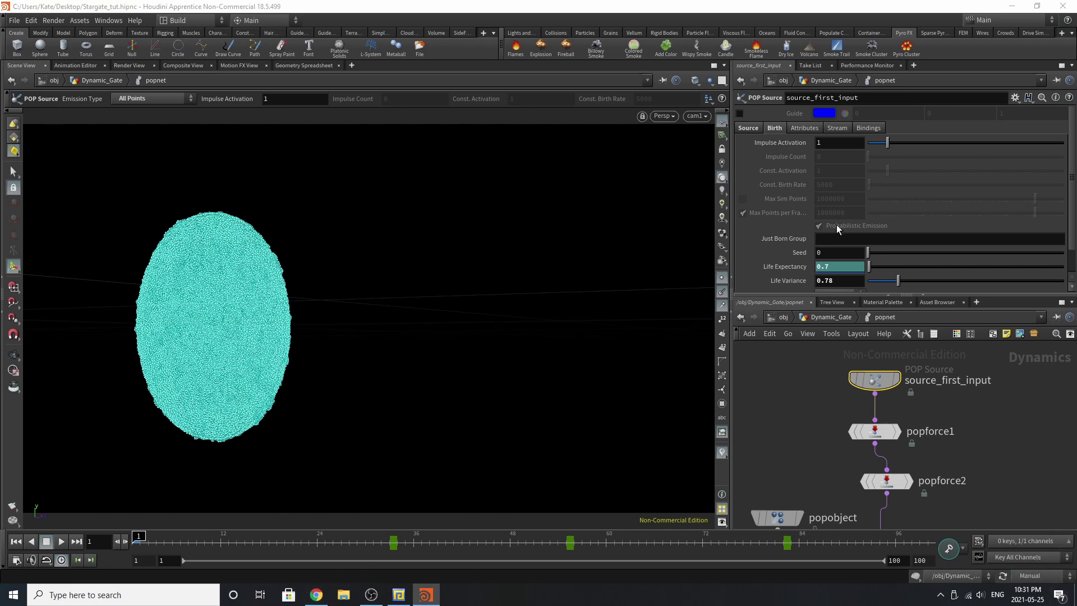
left_click(751, 129)
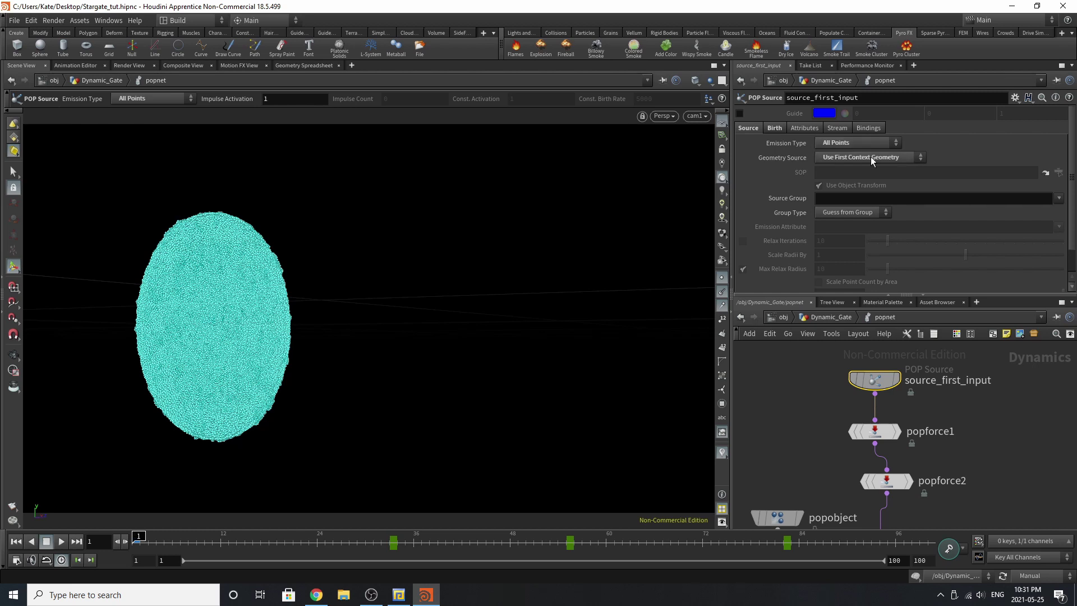
Step through source_first_input's Life Expectancy keyframes on the timeline, from around frame 33 to frame 82.
left_click(774, 129)
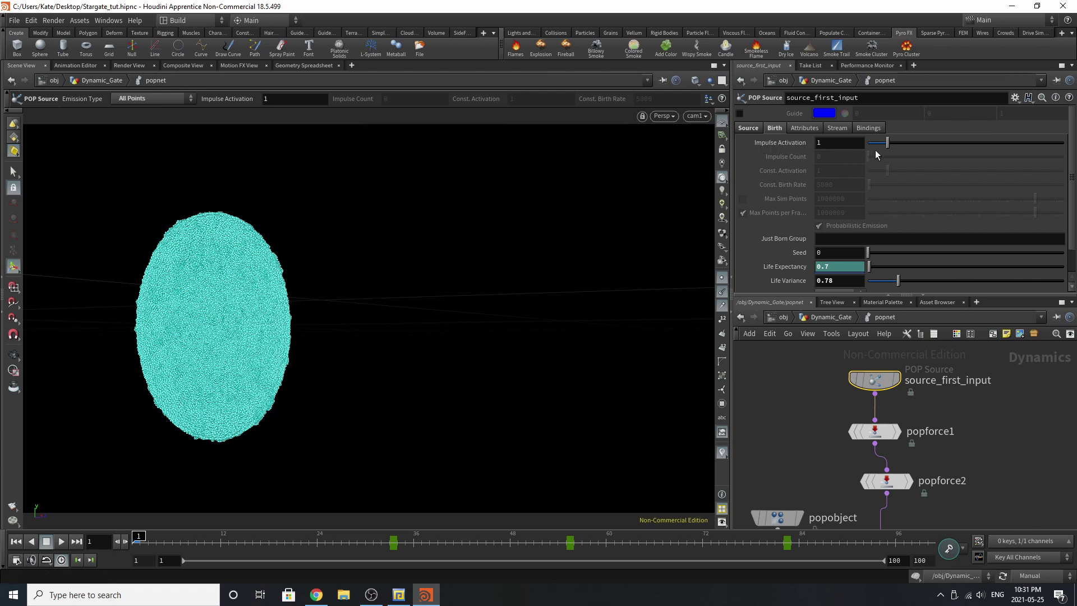
left_click(389, 540)
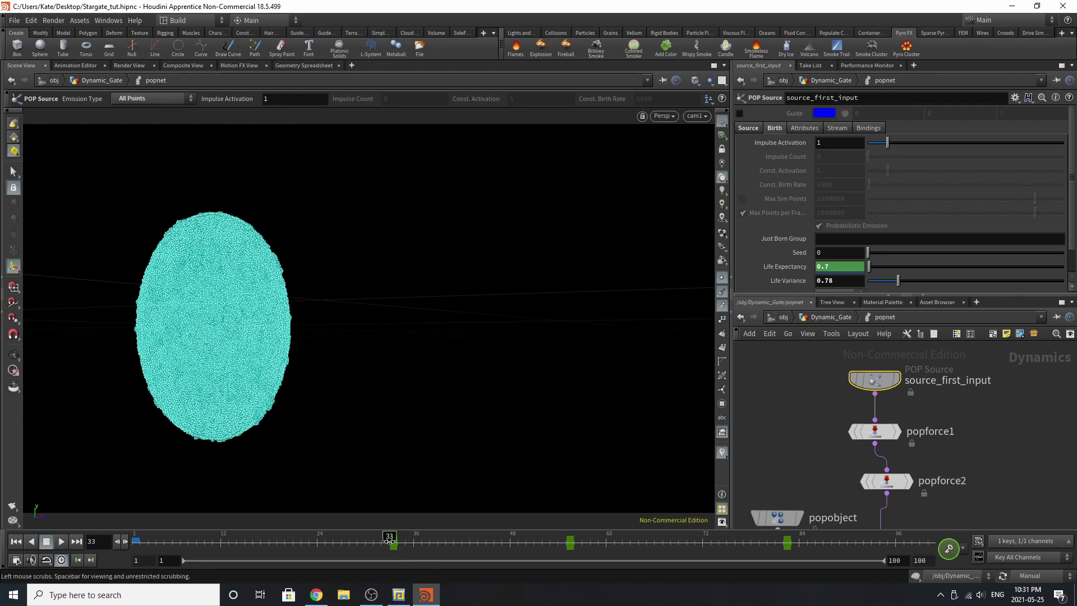
left_click(565, 542)
left_click(779, 552)
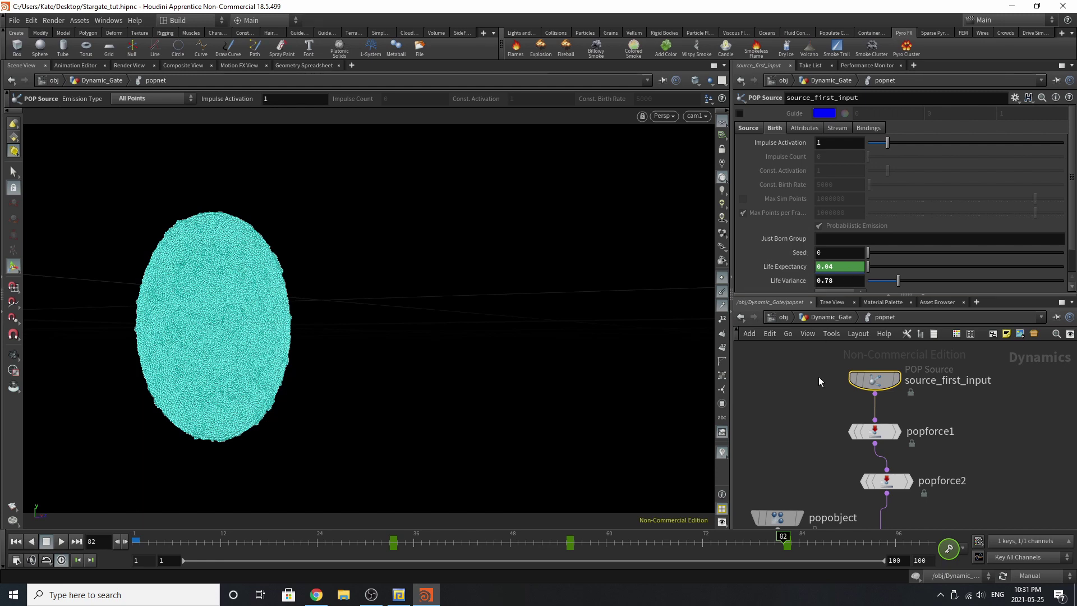
Examine popforce1's noise amplitude, swirl and roughness settings.
left_click(869, 434)
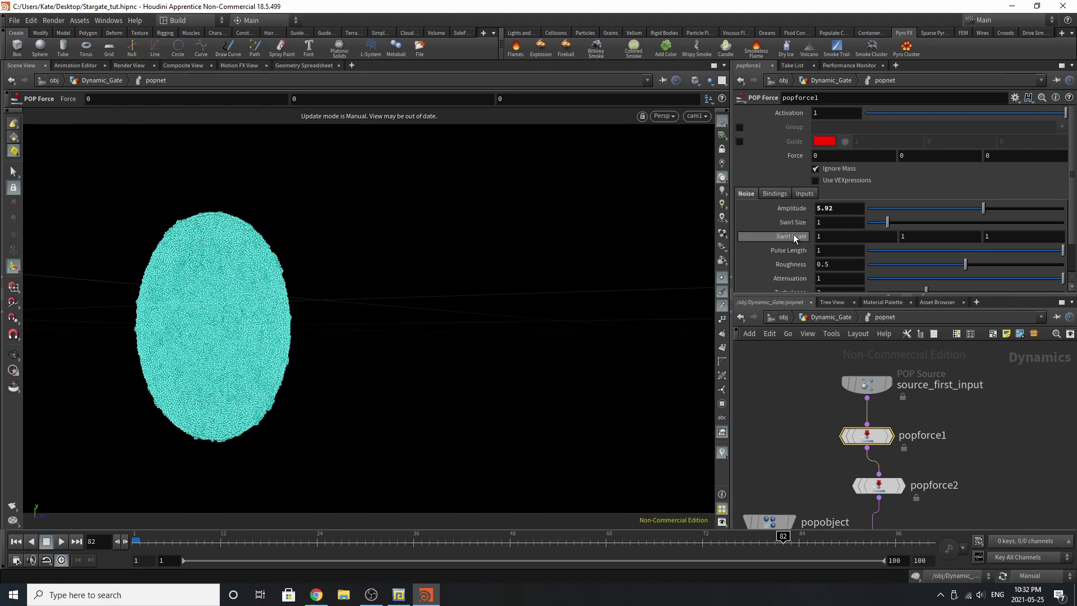
Review the noise settings of popforce1 and popforce2, and the velocity parameters of popadvectbyvolumes1.
scroll(834, 153, "down", 2)
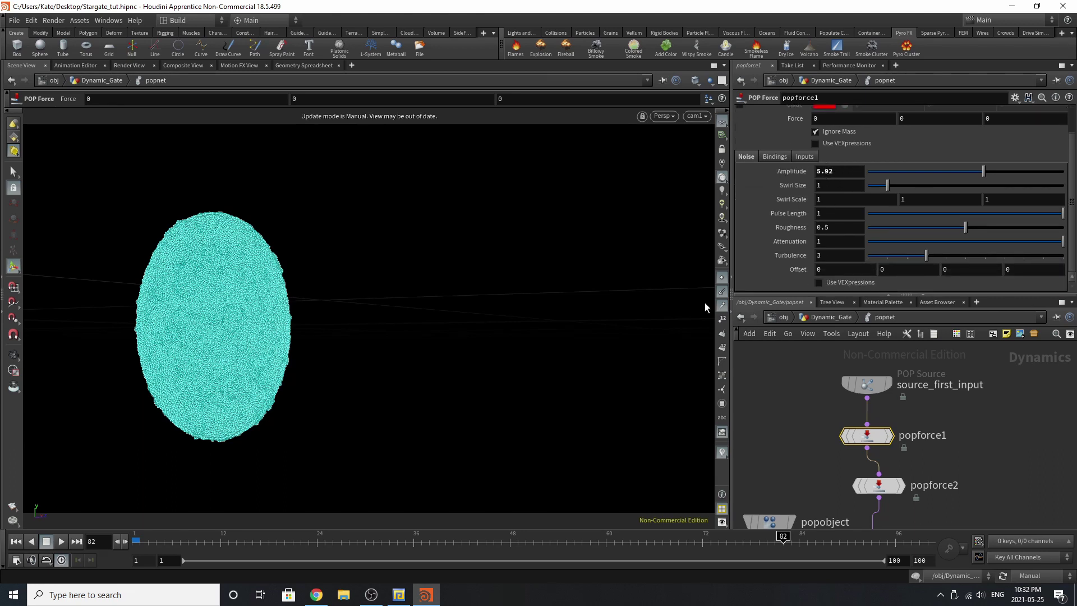
scroll(831, 262, "up", 2)
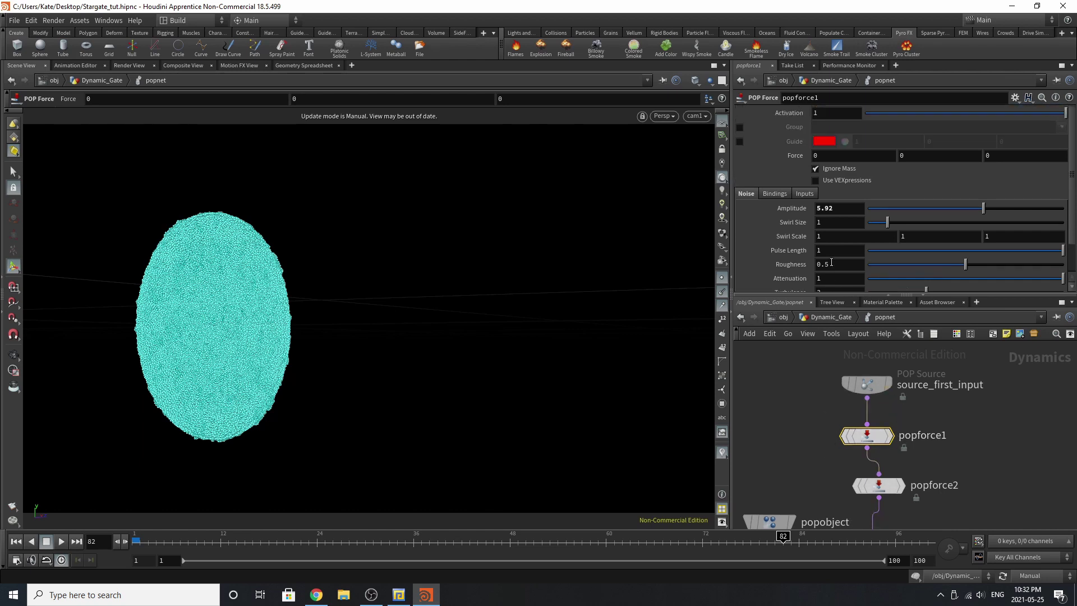
left_click(878, 485)
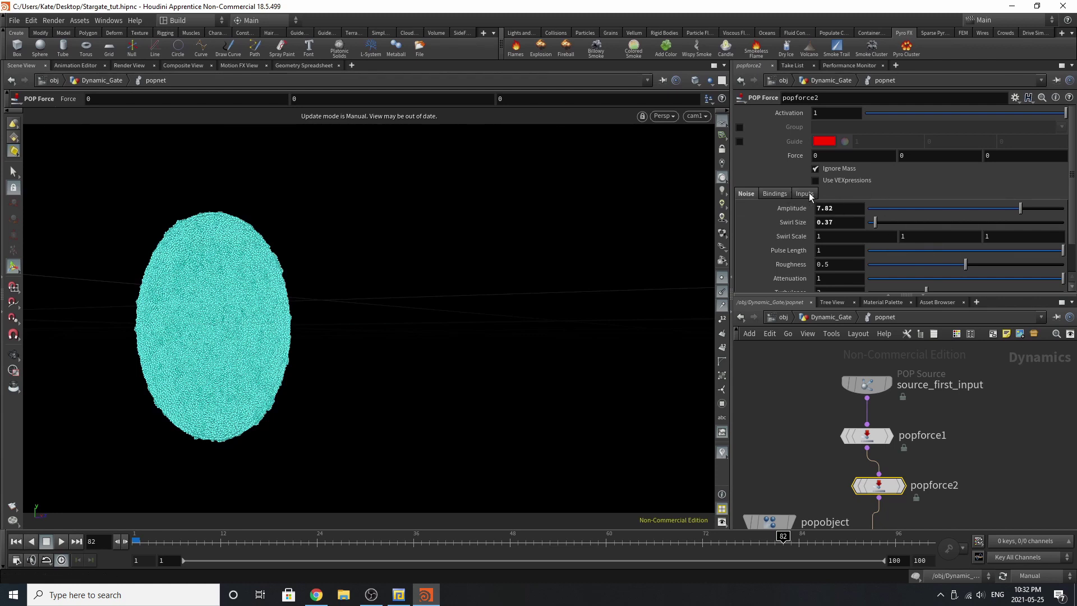
scroll(762, 251, "down", 2)
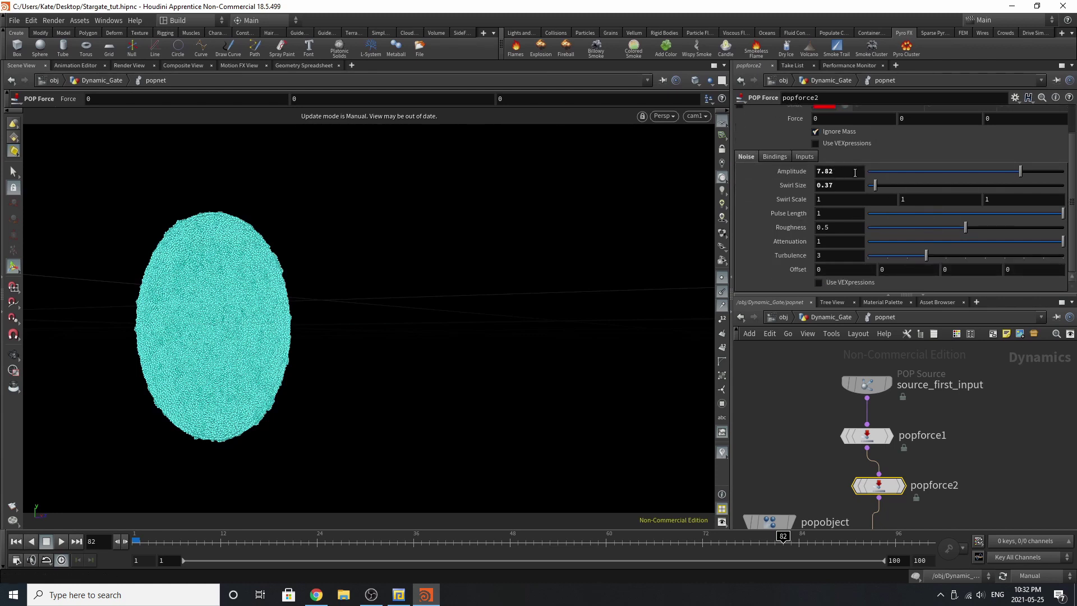
scroll(905, 363, "down", 3)
scroll(892, 453, "up", 3)
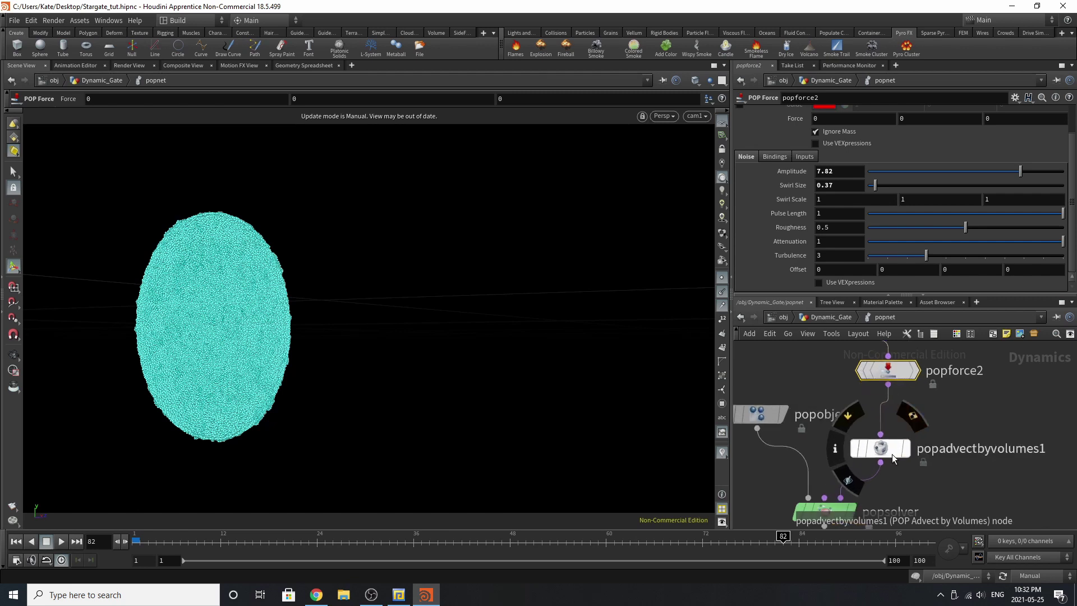
left_click(891, 451)
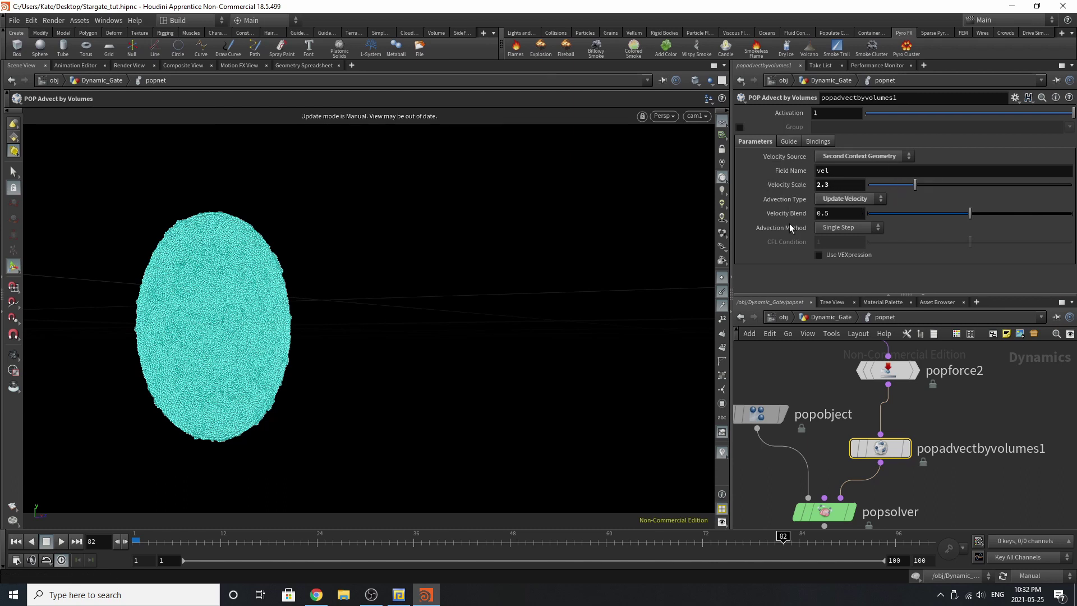
middle_click_drag(874, 493, 887, 455)
Review the popobject parameters and the popsolver's update, collision behavior and sleeping settings.
left_click(768, 376)
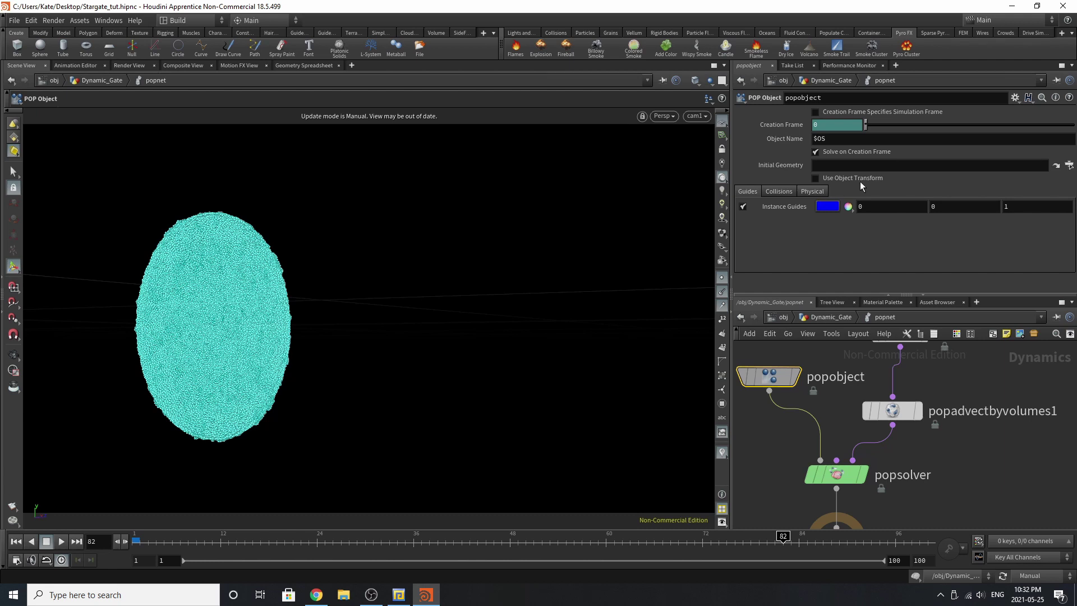
left_click(835, 474)
left_click(784, 113)
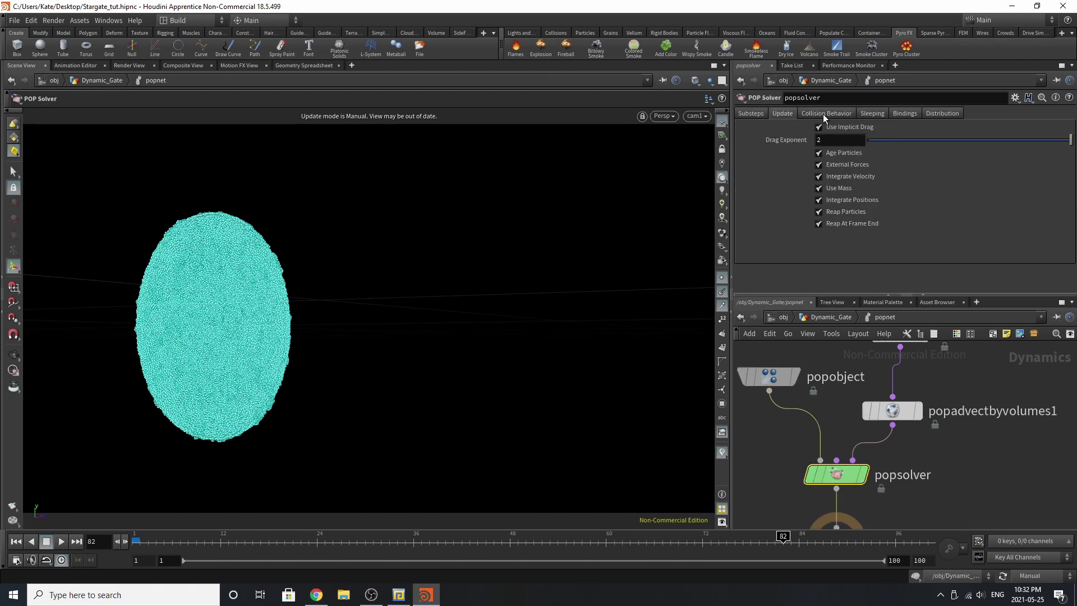
left_click(825, 113)
left_click(872, 113)
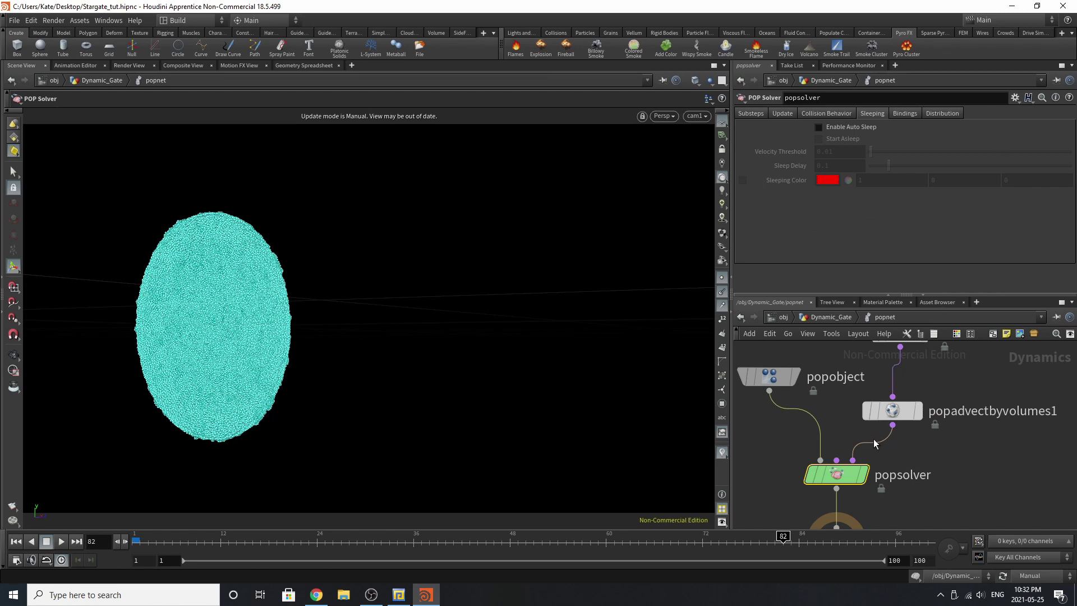
Return to the Dynamic_Gate network, rewind to the first frame and set the update mode to Auto Update.
left_click(846, 317)
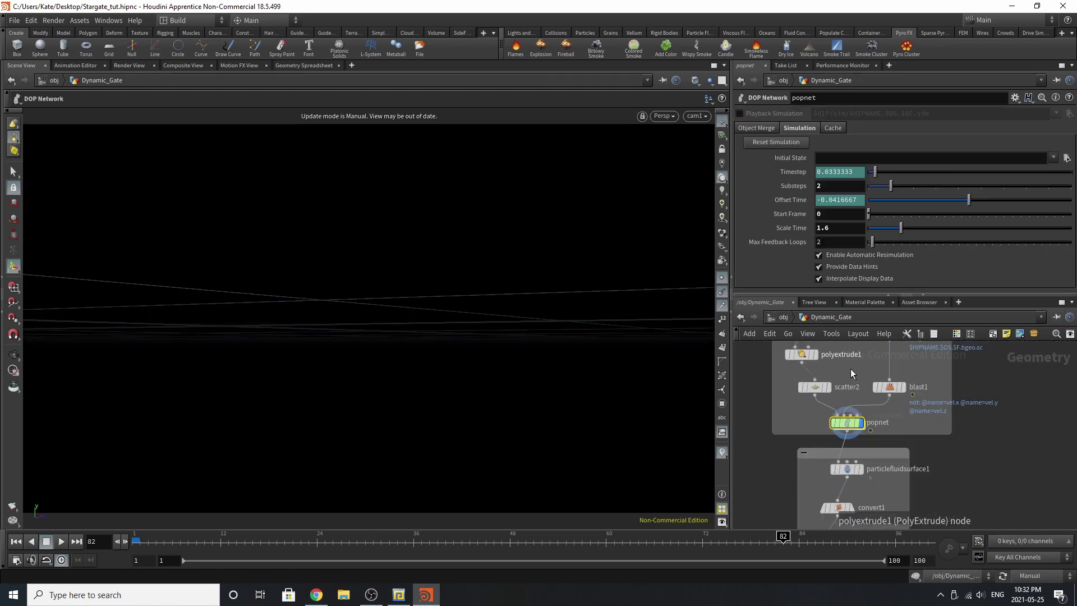
scroll(858, 436, "up", 3)
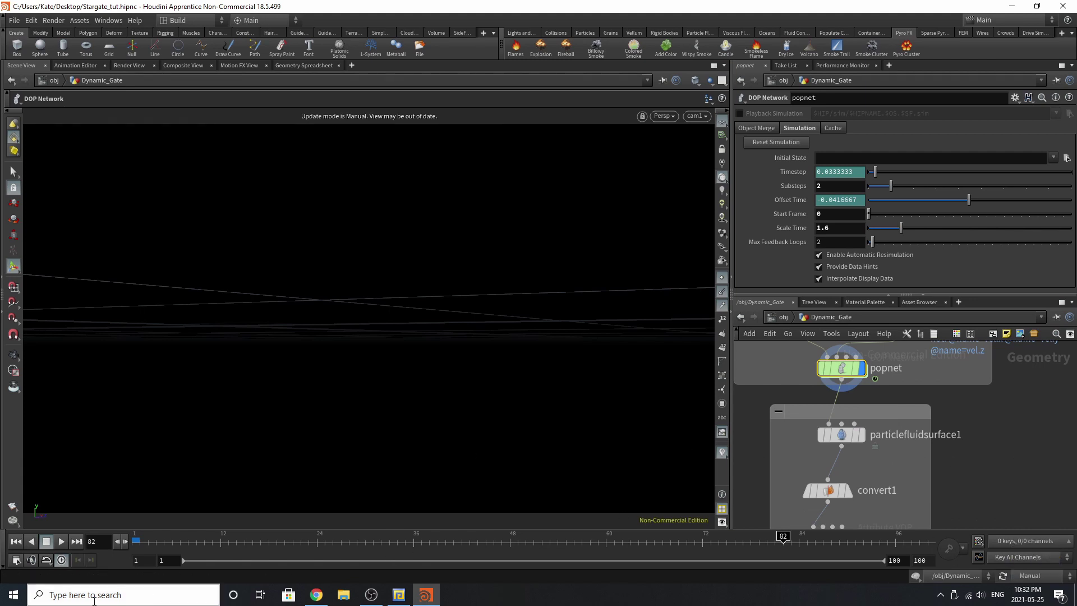
left_click(16, 541)
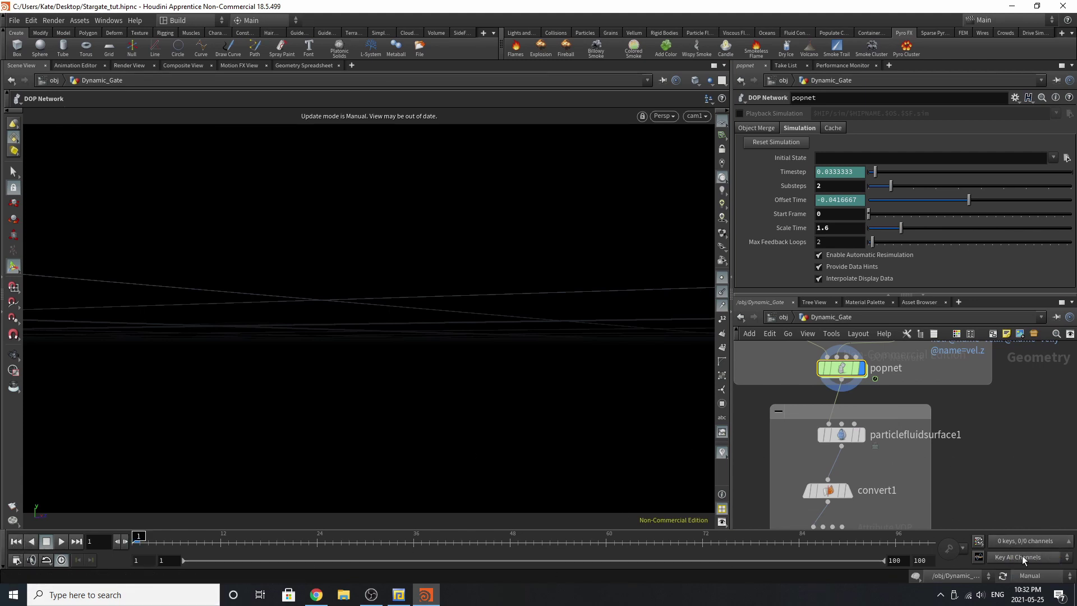
left_click(1037, 575)
left_click(1035, 544)
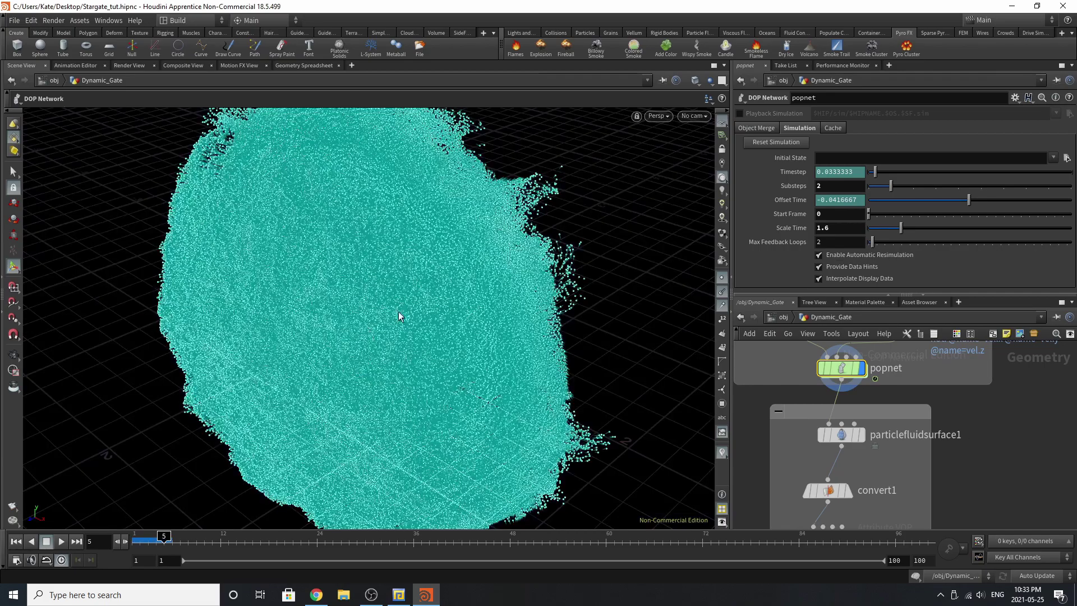
Examine the popnet particle simulation at frame 5 from another angle.
key("Escape")
left_click_drag(637, 301, 401, 272)
key("Return")
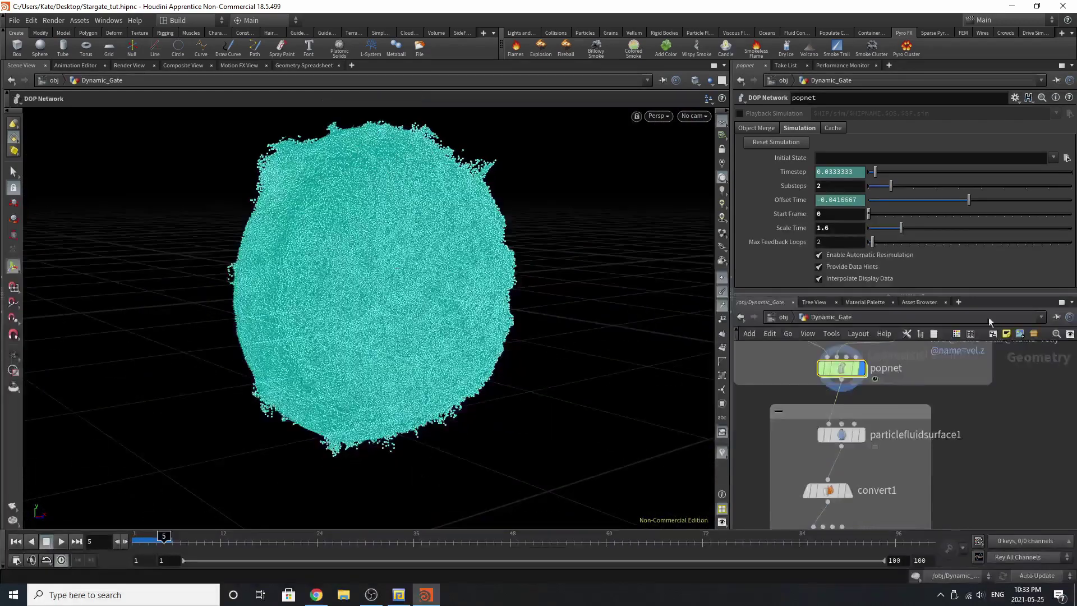
Display the particlefluidsurface1 output and turn off the viewport's point and point normal display.
mouse_move(866, 449)
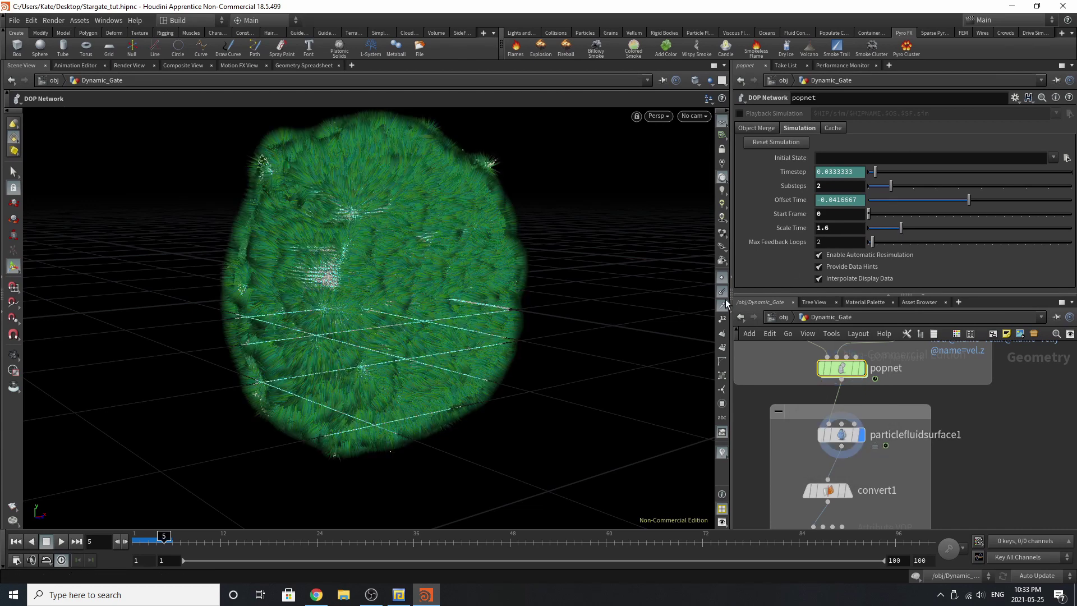
left_click(723, 278)
left_click(723, 278)
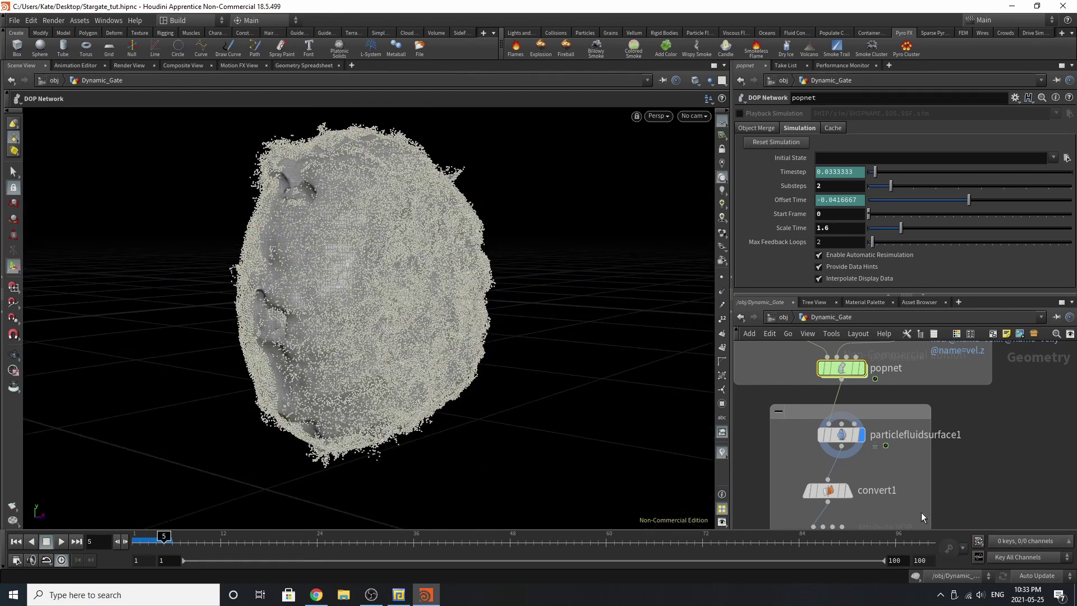
Select particlefluidsurface1, inspect its mesh and review its surfacing and output settings.
left_click(841, 434)
key("Escape")
left_click_drag(353, 301, 591, 248)
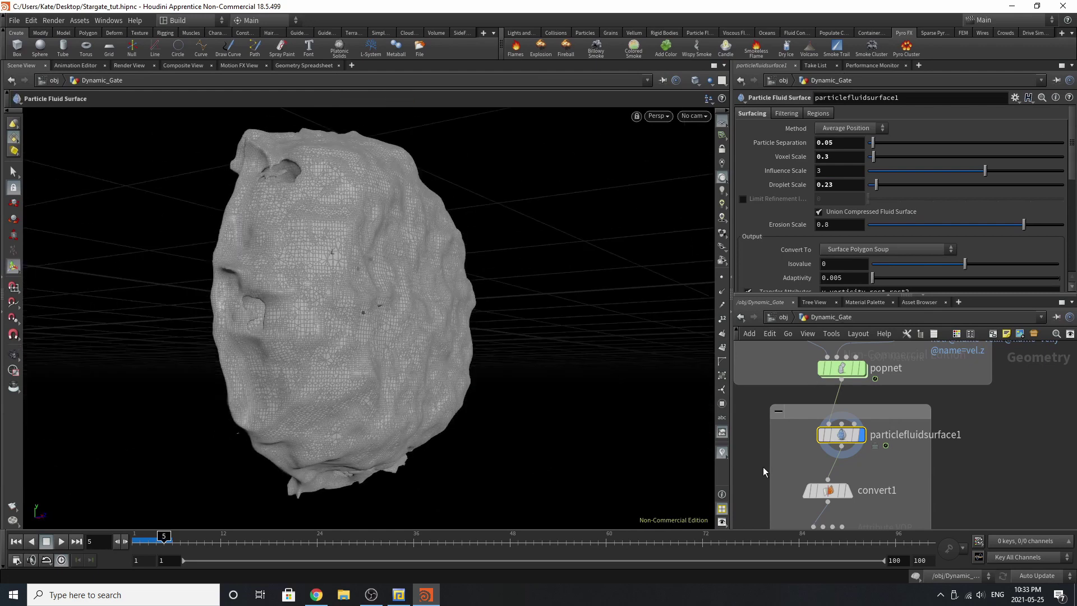
mouse_move(842, 436)
scroll(837, 219, "down", 1)
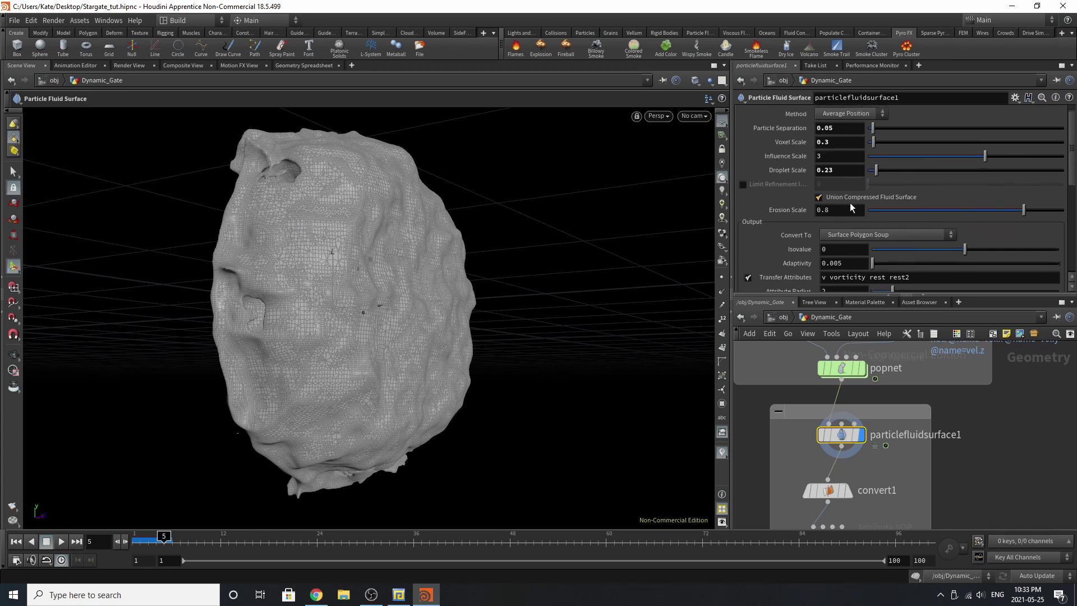
scroll(849, 207, "down", 6)
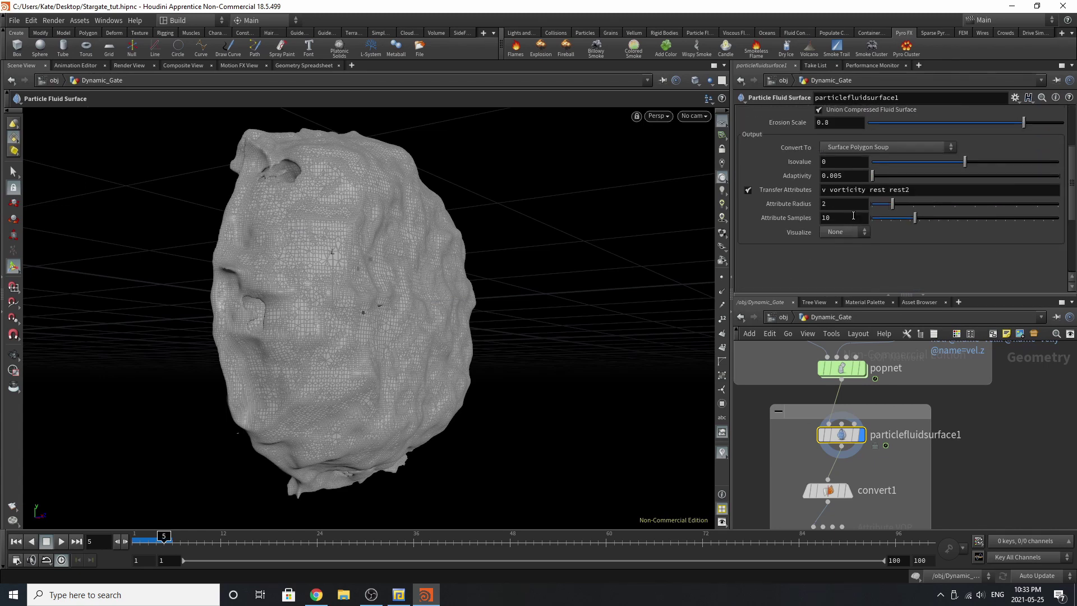
scroll(853, 216, "up", 7)
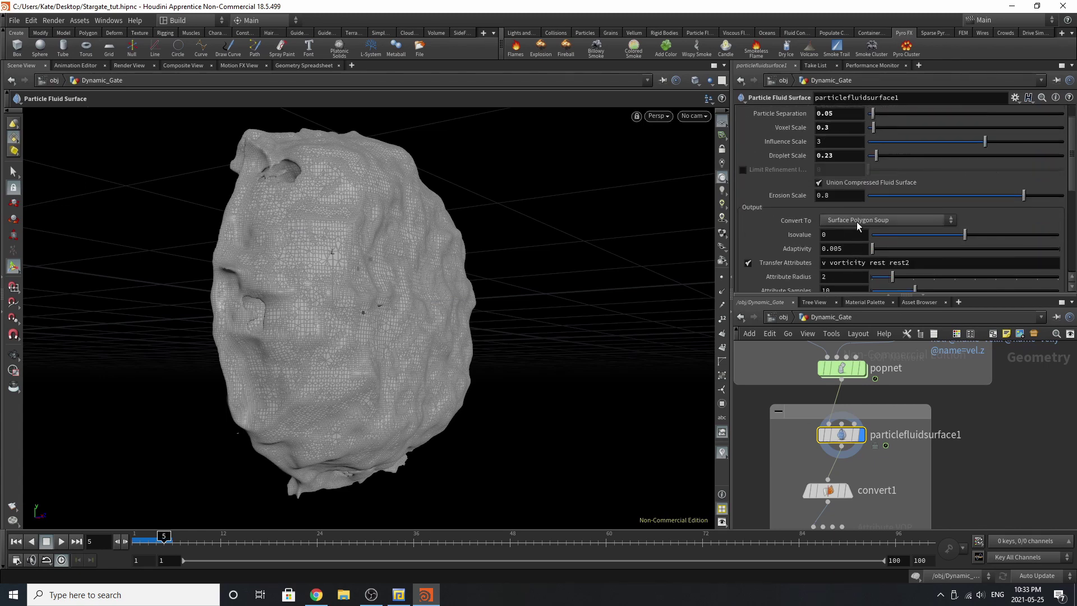
Display and select convert1 to inspect the polygon mesh and its conversion settings.
left_click(848, 490)
left_click(825, 493)
key("Escape")
left_click_drag(561, 410, 414, 373)
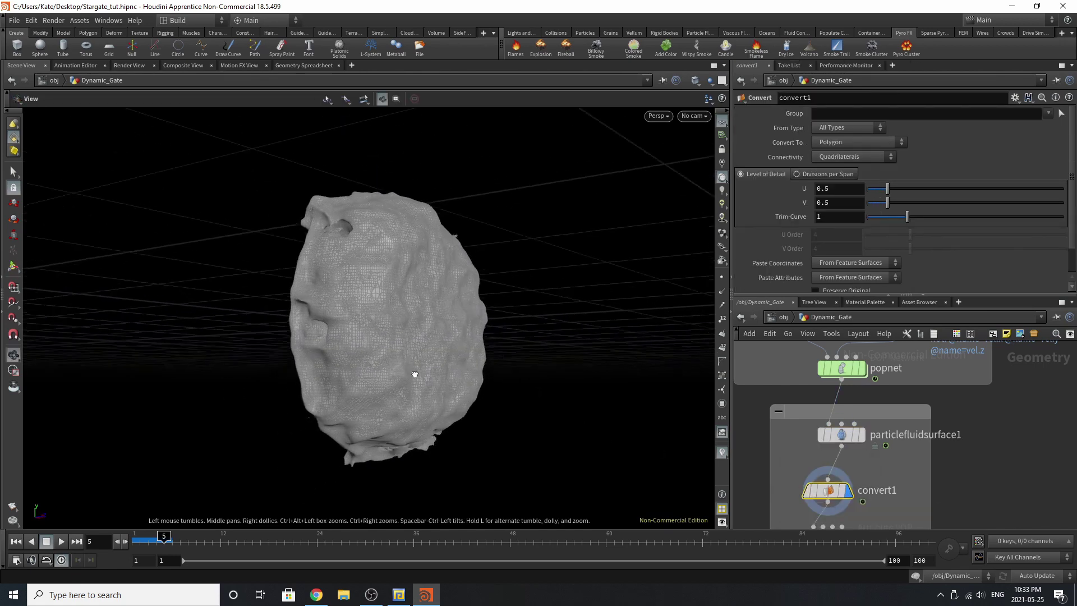
key("Return")
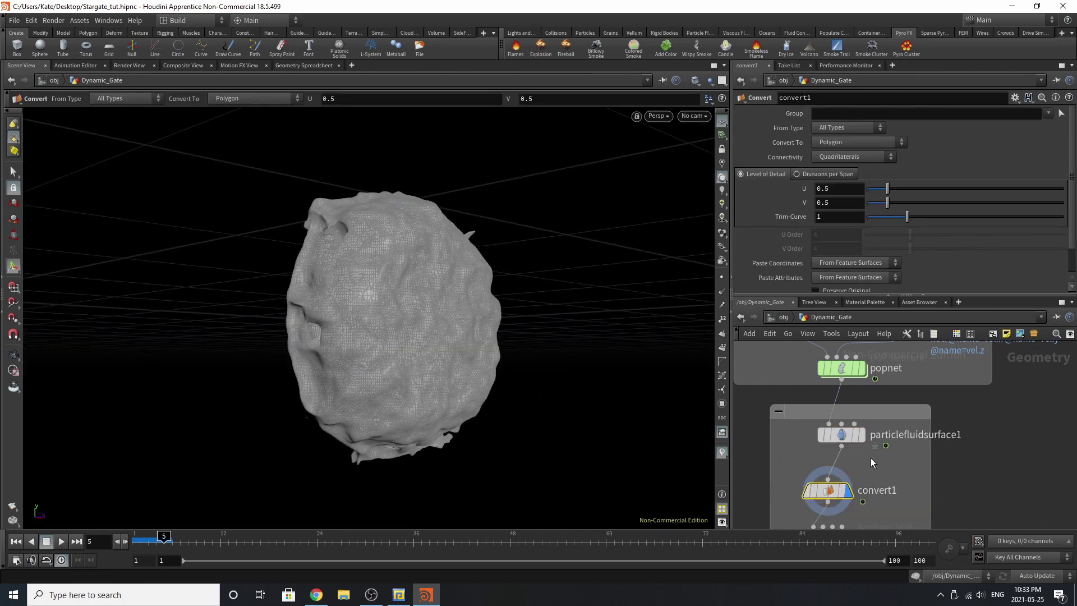
Display and select pointvop2, and review its frequency and keyframed amplitude parameters.
mouse_move(852, 436)
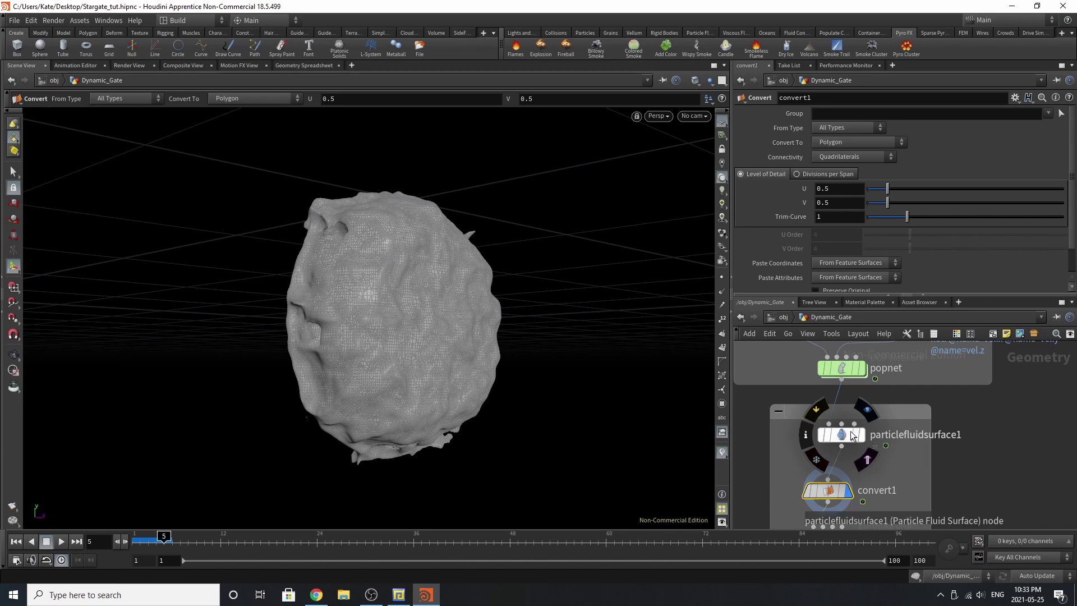
scroll(860, 468, "down", 3)
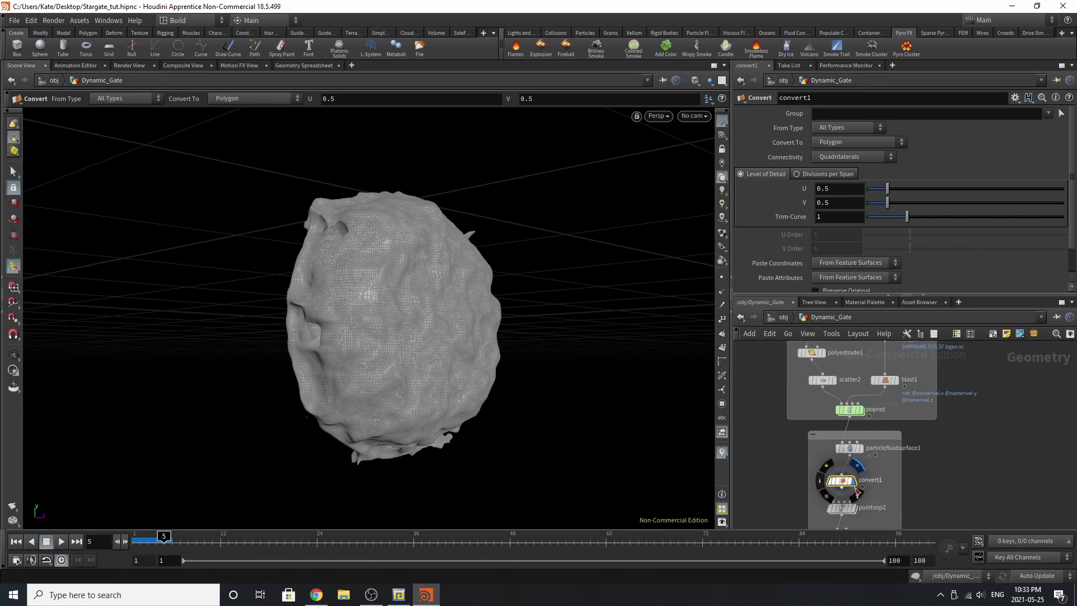
middle_click_drag(856, 492, 854, 453)
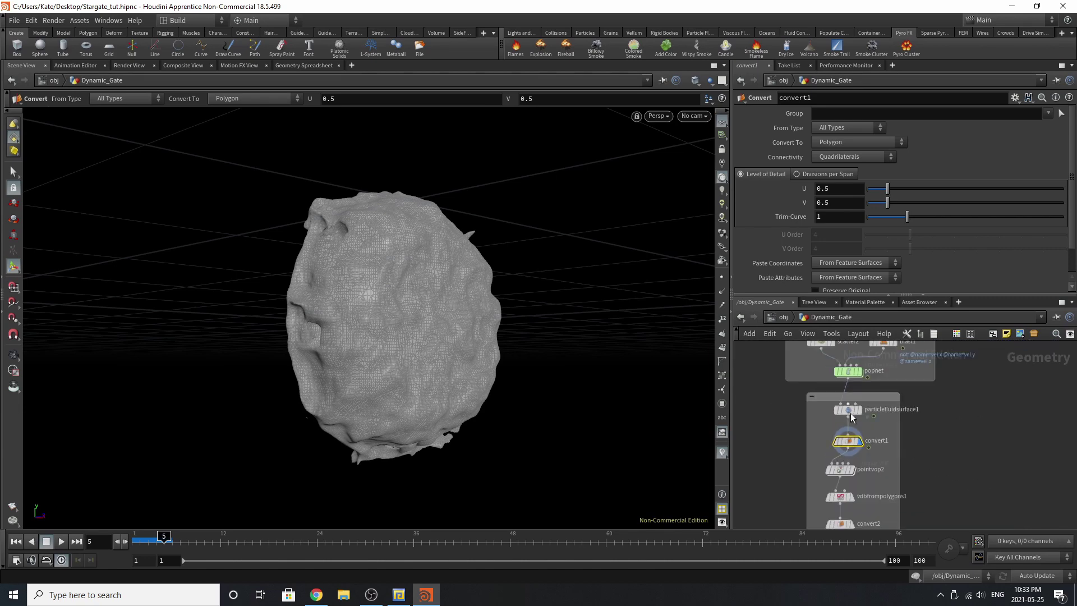
scroll(841, 469, "up", 3)
left_click(859, 465)
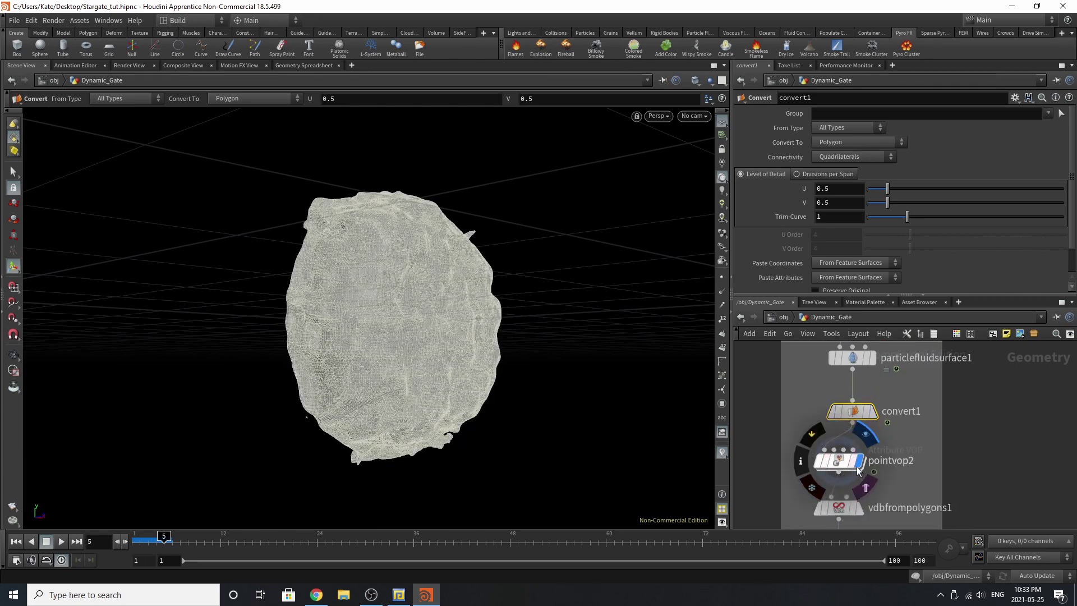
left_click(839, 463)
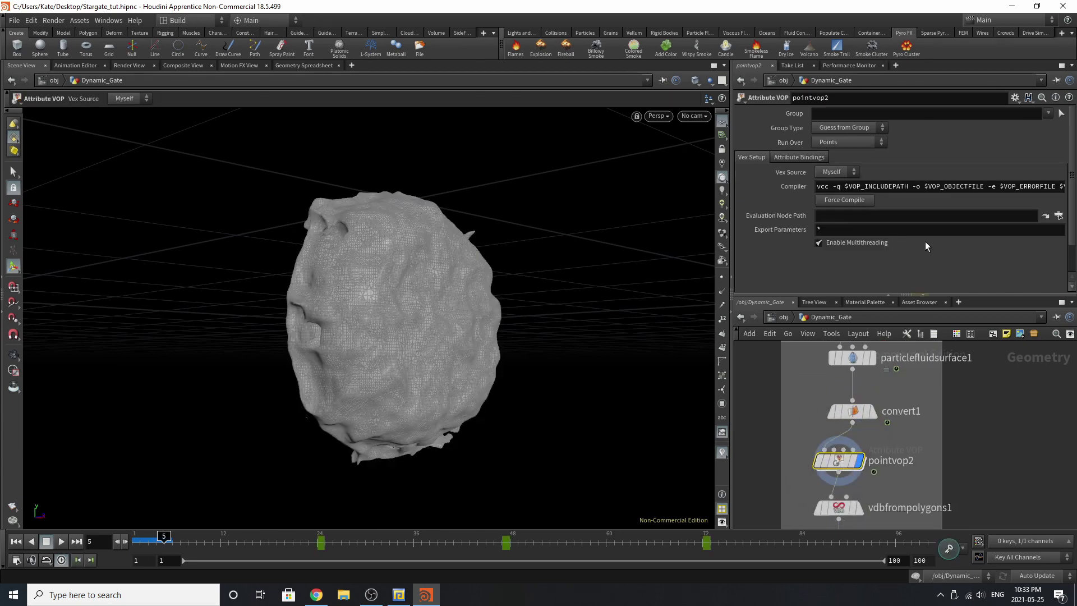
scroll(938, 246, "down", 2)
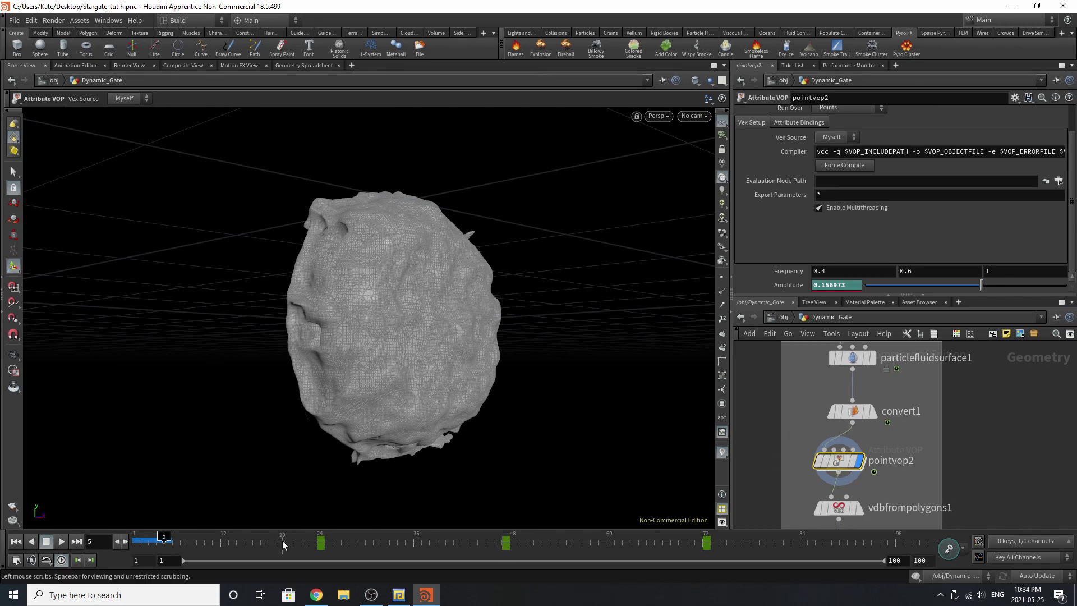
Move the timeline to frame 24 and examine the pointvop2 surface from the side and the front.
left_click(316, 541)
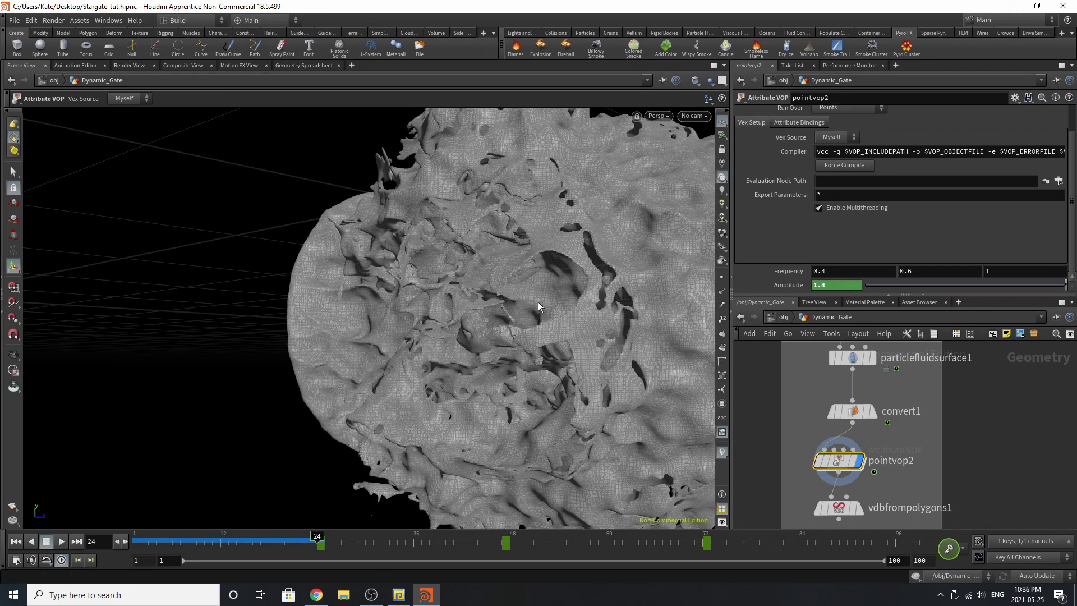
key("Escape")
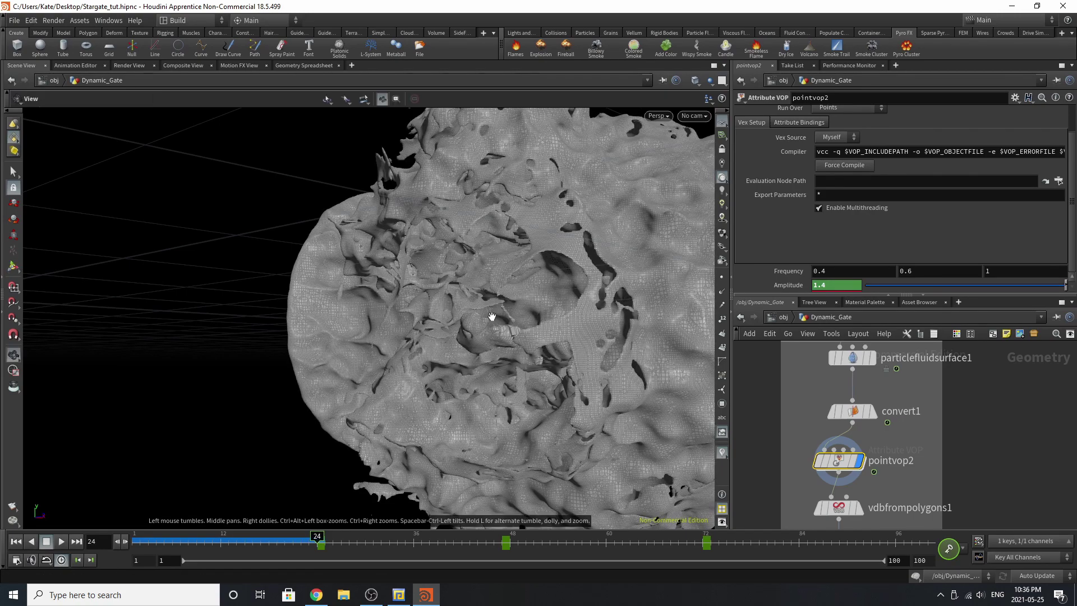
right_click_drag(493, 312, 293, 372)
left_click_drag(293, 373, 587, 359)
key("Return")
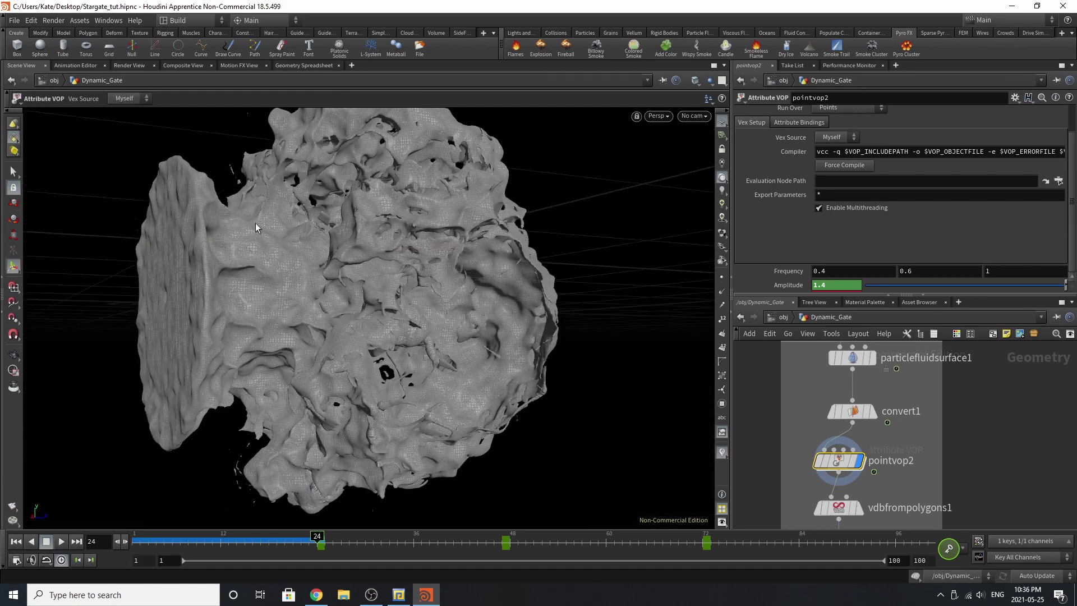
key("Escape")
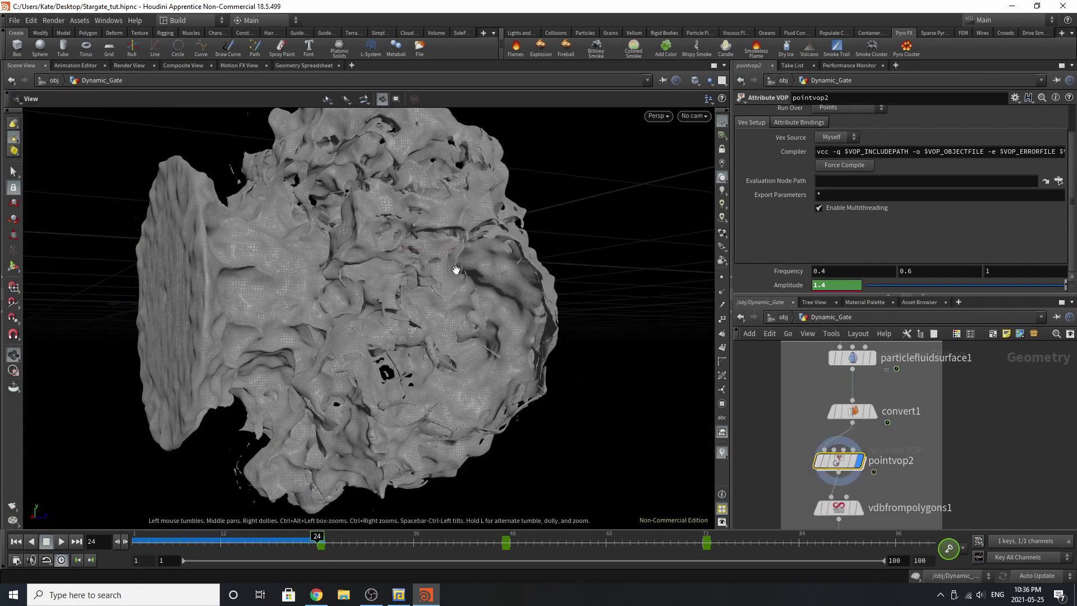
left_click_drag(456, 271, 409, 294)
left_click_drag(625, 298, 548, 272)
key("Return")
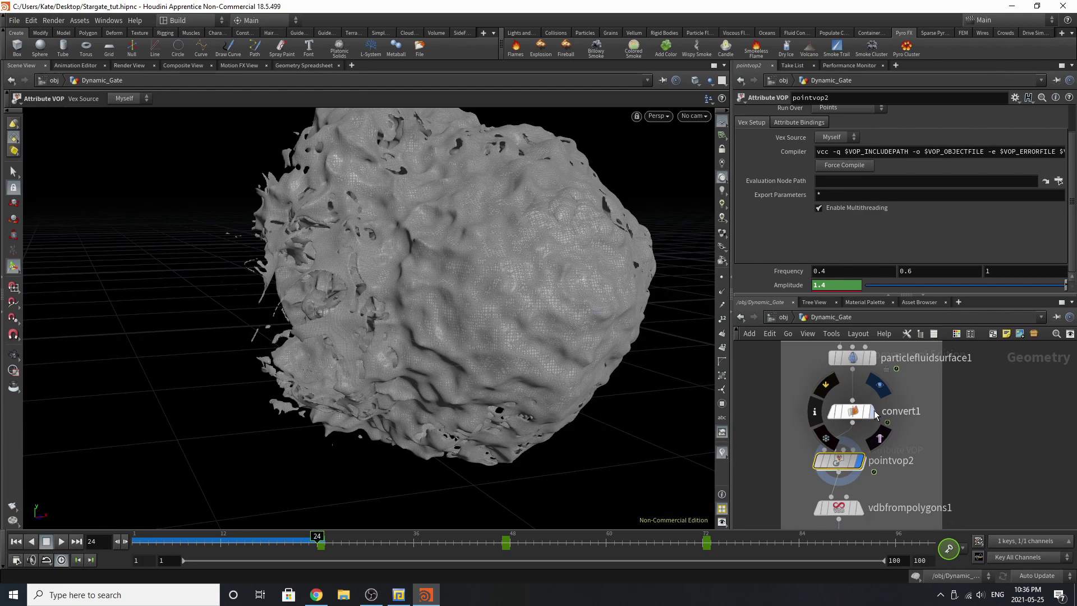
Compare the convert1 mesh with the pointvop2 result at frame 24 by switching the displayed node between them.
left_click(873, 409)
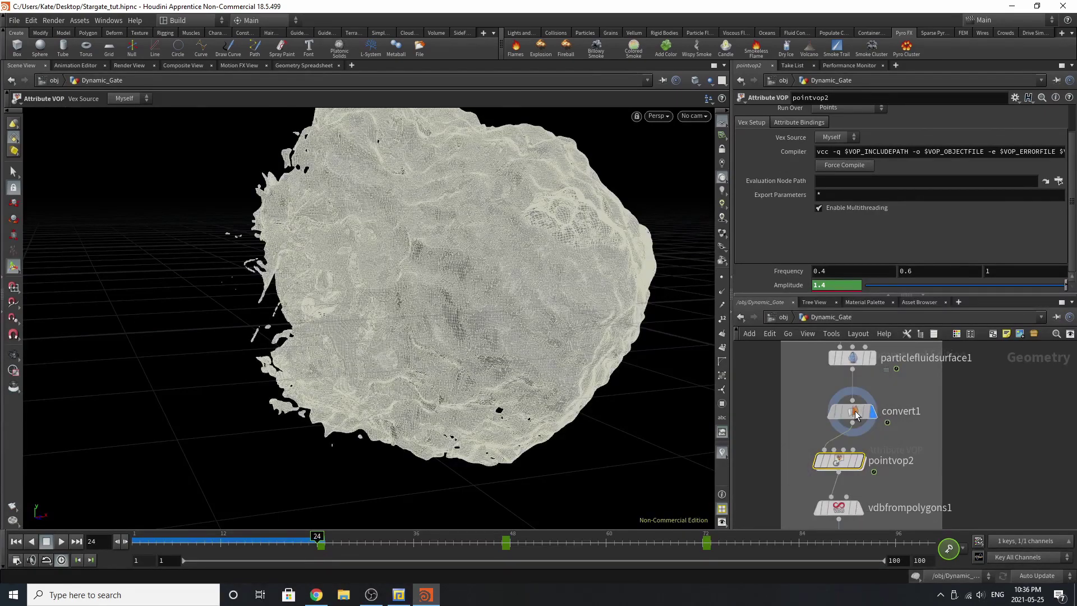
left_click(854, 411)
left_click(861, 461)
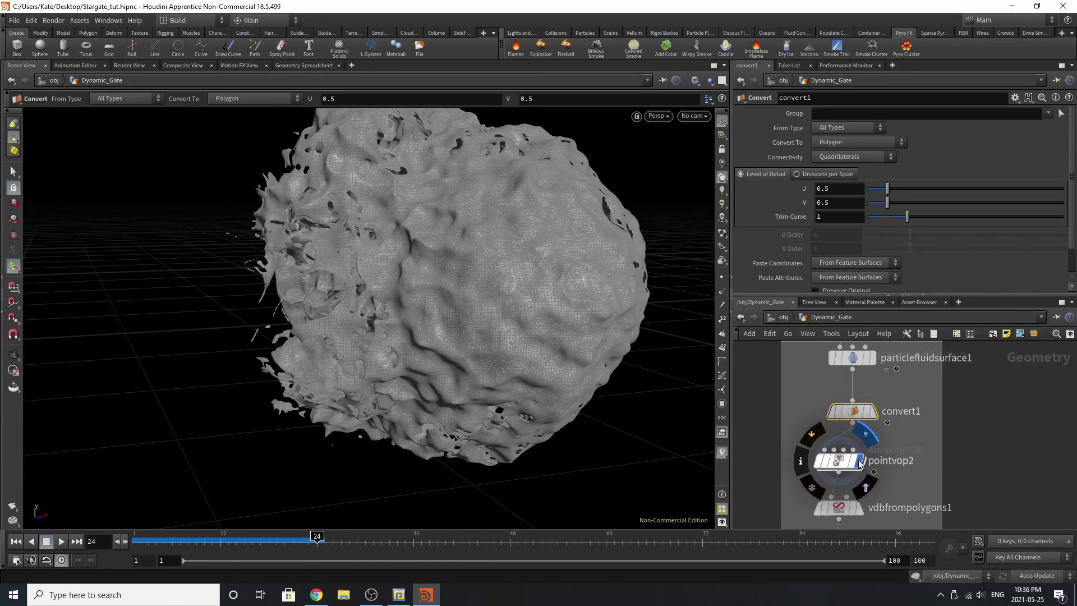
Select pointvop2 and examine its displaced surface from several angles at frame 24.
left_click(840, 462)
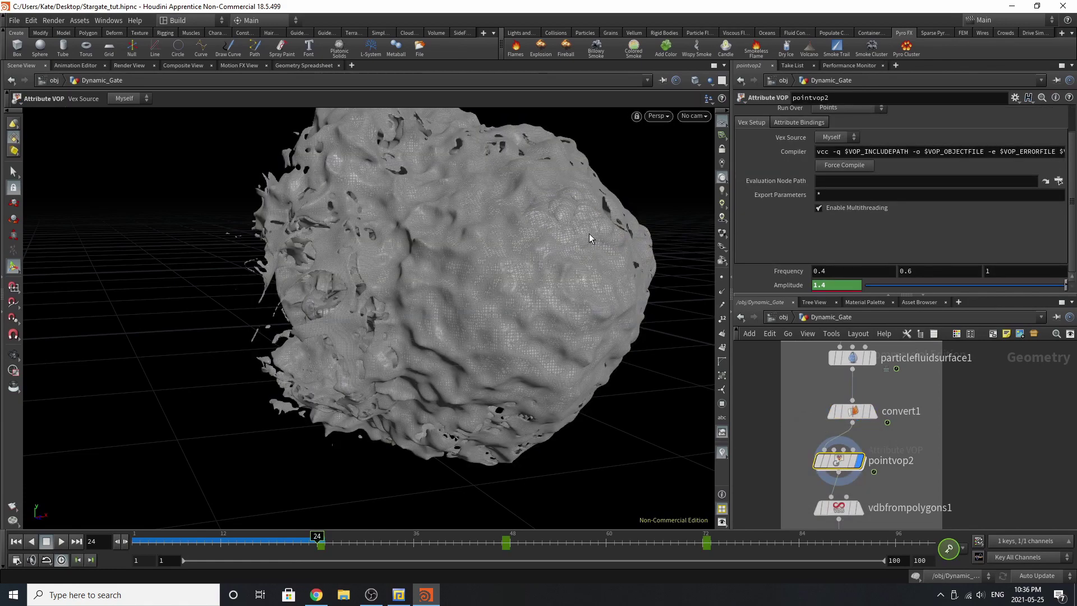
left_click_drag(580, 219, 550, 235, "alt")
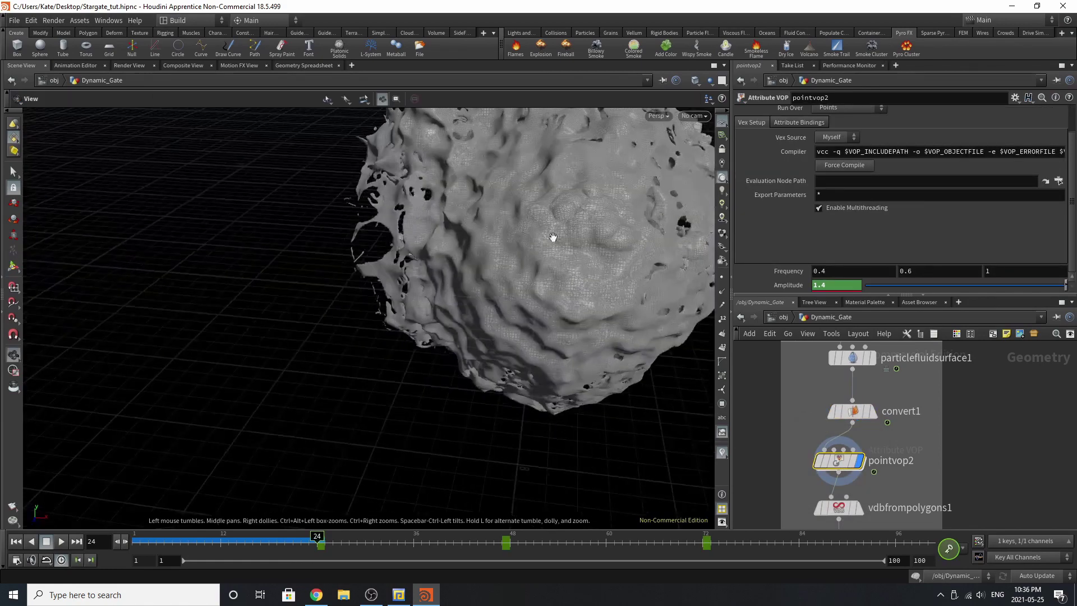
scroll(551, 235, "up", 5)
scroll(584, 247, "down", 8)
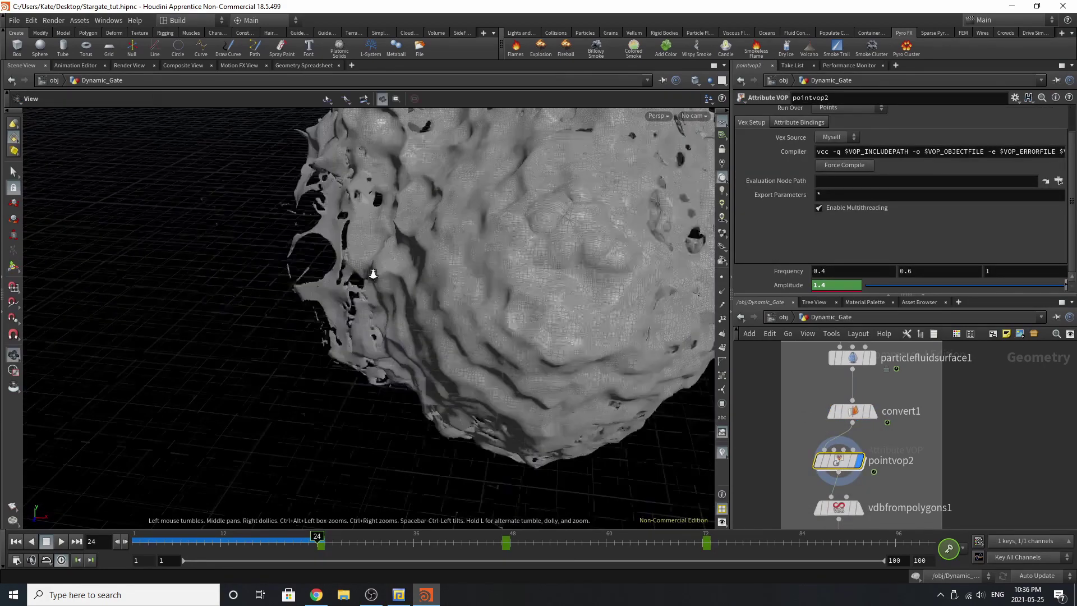
scroll(842, 429, "down", 2)
scroll(841, 430, "up", 2)
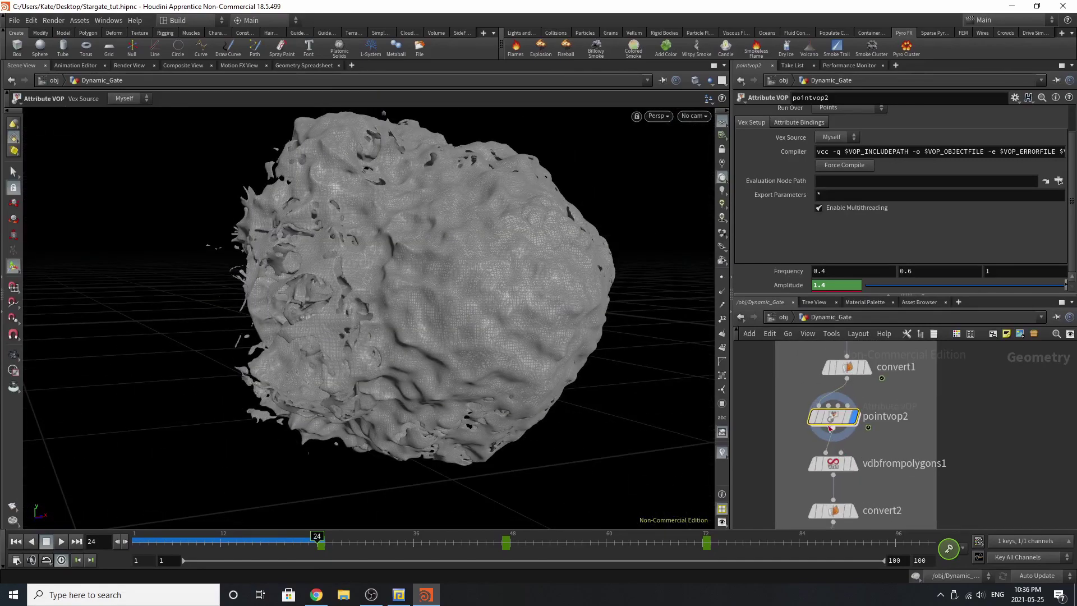
Open pointvop2's internal VOP network and select aanoise1 to review its noise parameters.
double_click(828, 422)
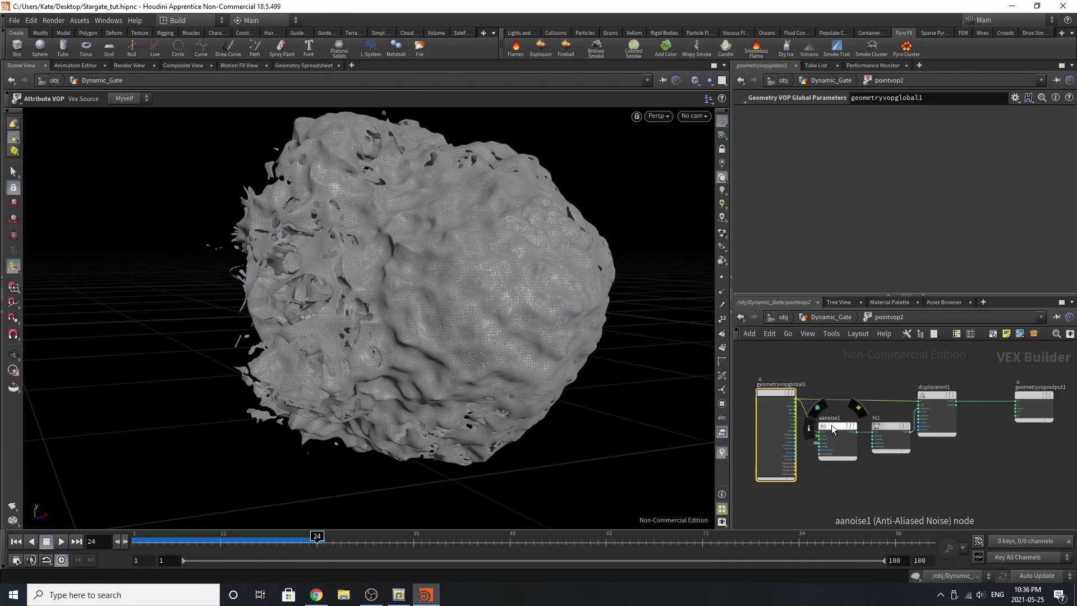
scroll(833, 425, "up", 4)
scroll(833, 425, "down", 3)
scroll(833, 431, "up", 2)
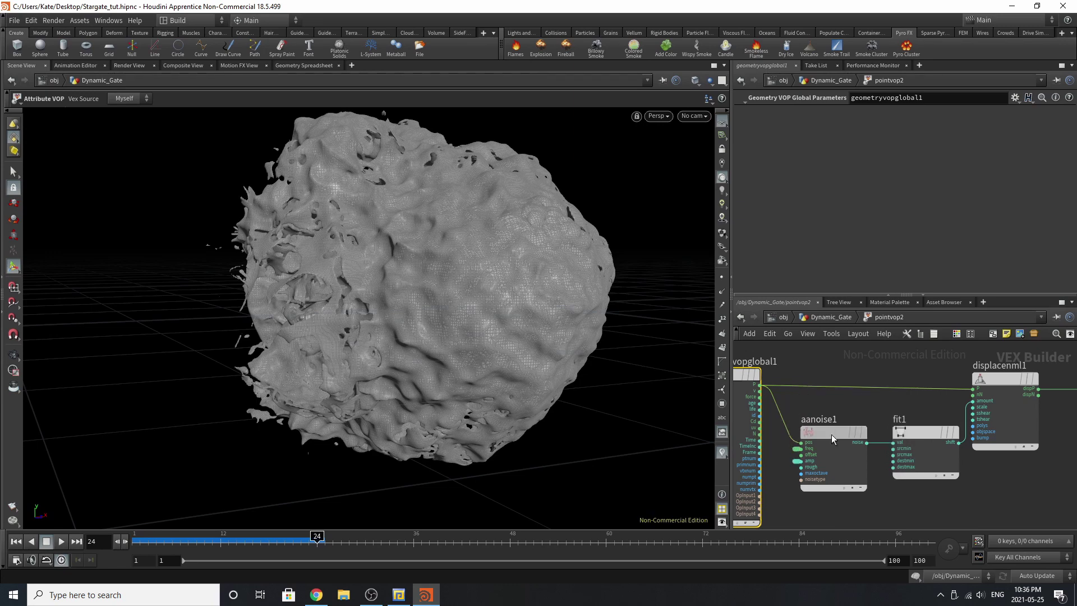
left_click(831, 433)
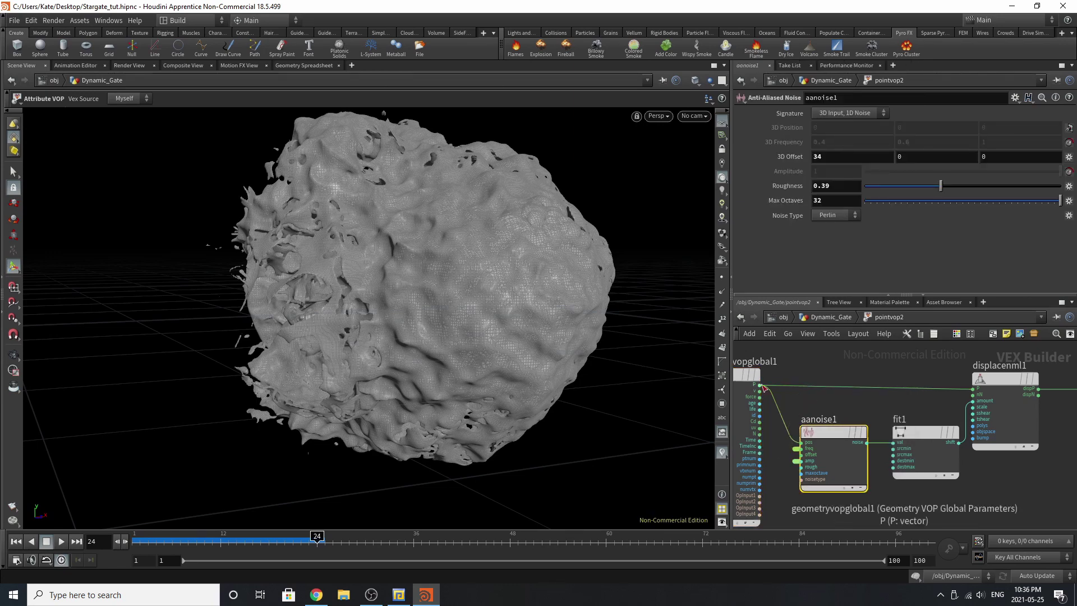
Try a Source Min of 0.372 on the fit1 node and undo the change.
left_click(924, 440)
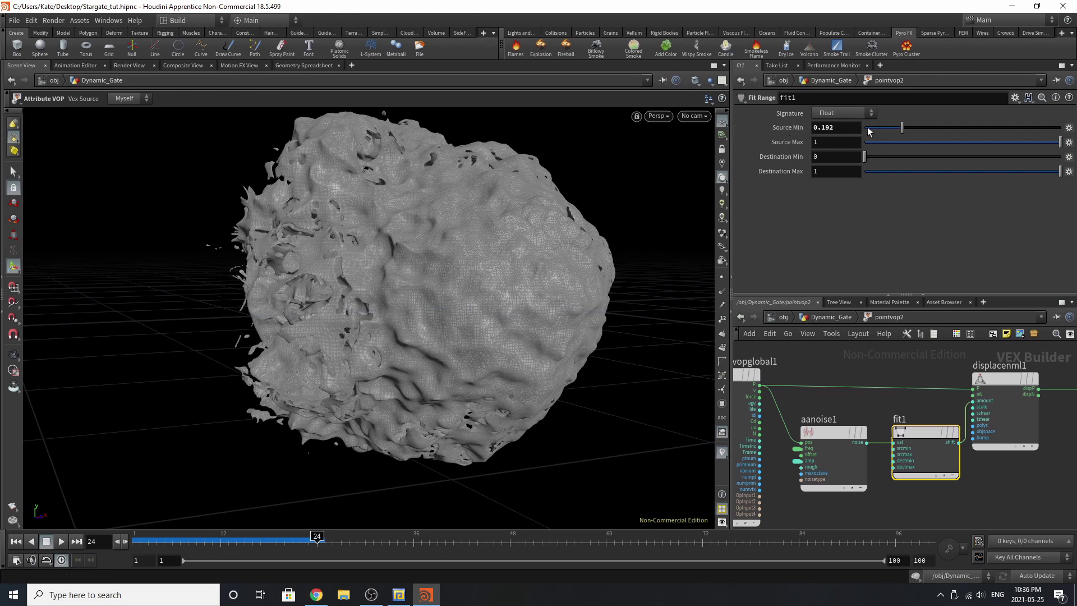
left_click(937, 128)
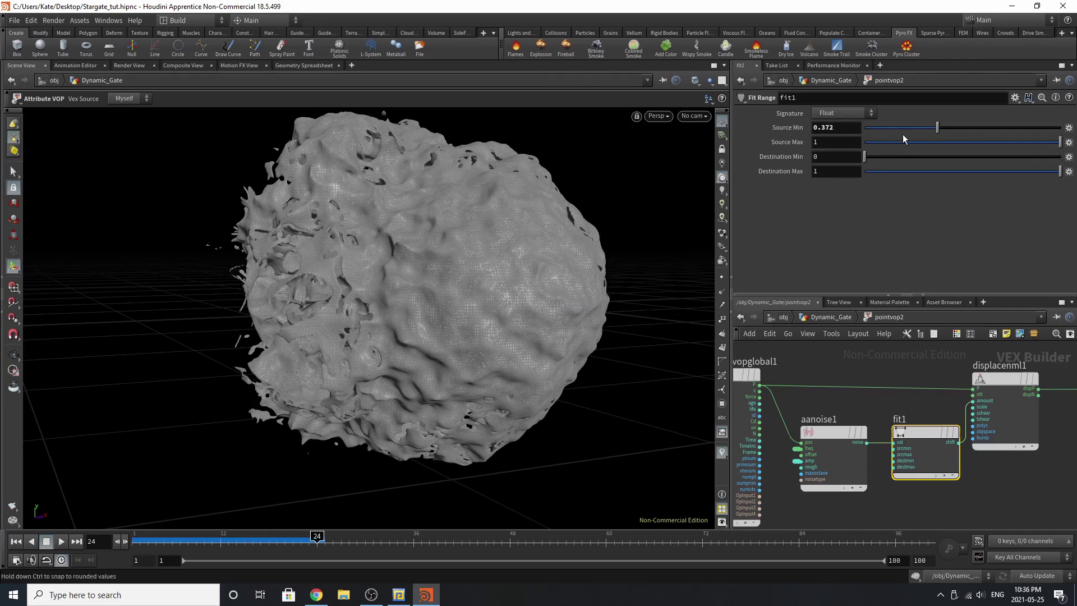
key("ctrl+z")
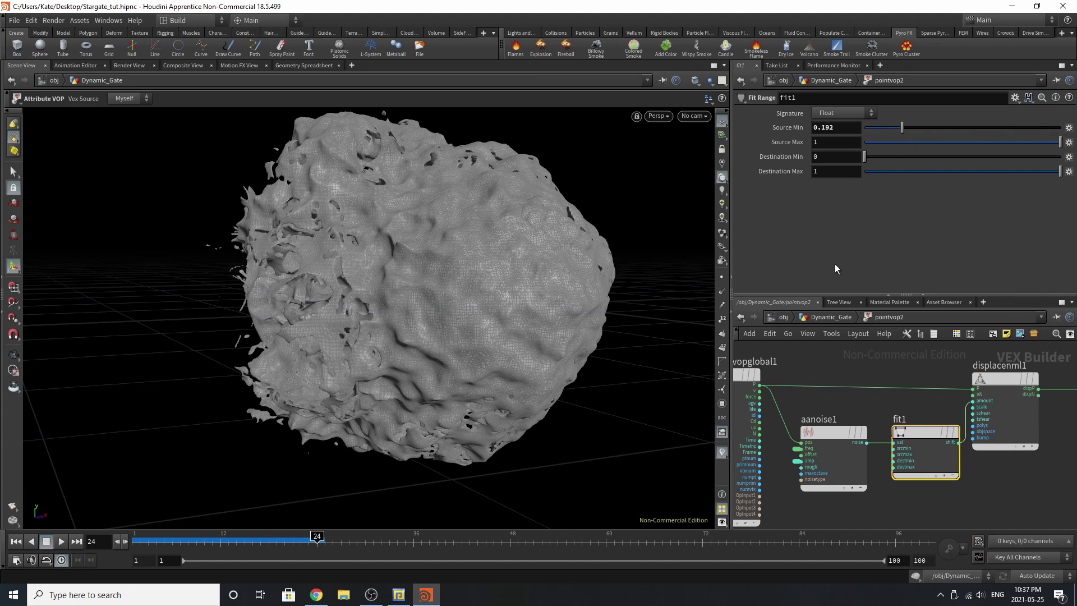
Select aanoise1 again and review its noise type and its frequency and amplitude inputs.
left_click(835, 430)
mouse_move(835, 432)
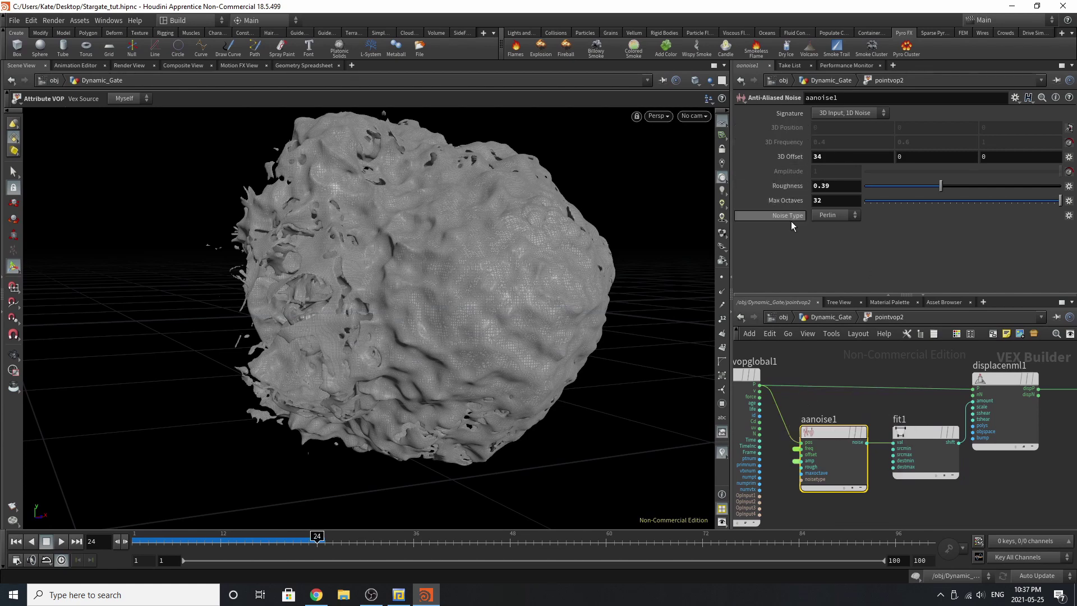
scroll(787, 493, "up", 3)
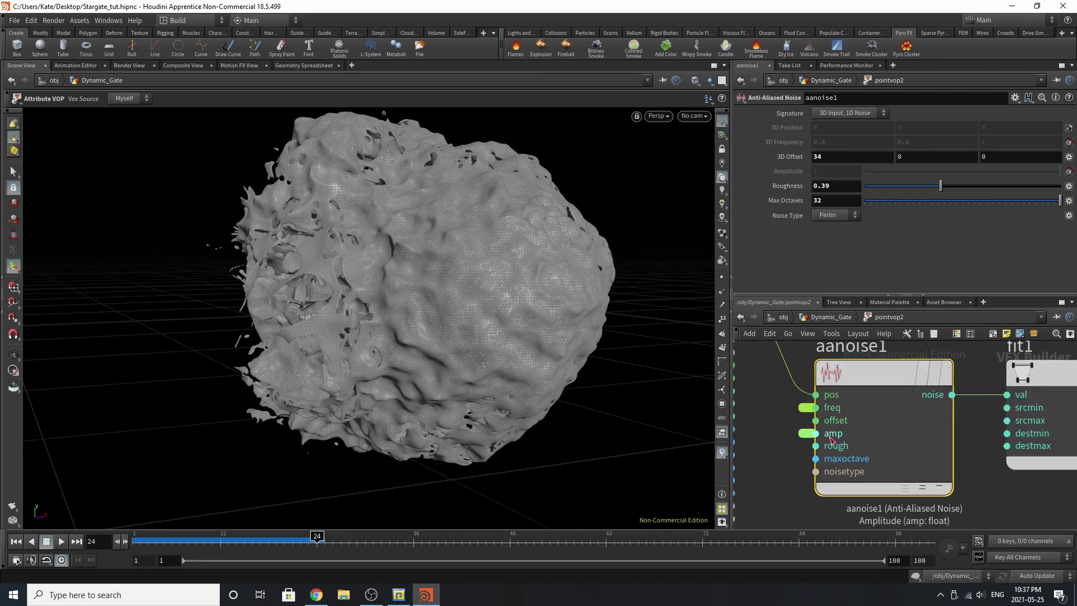
scroll(831, 440, "down", 5)
scroll(934, 390, "up", 4)
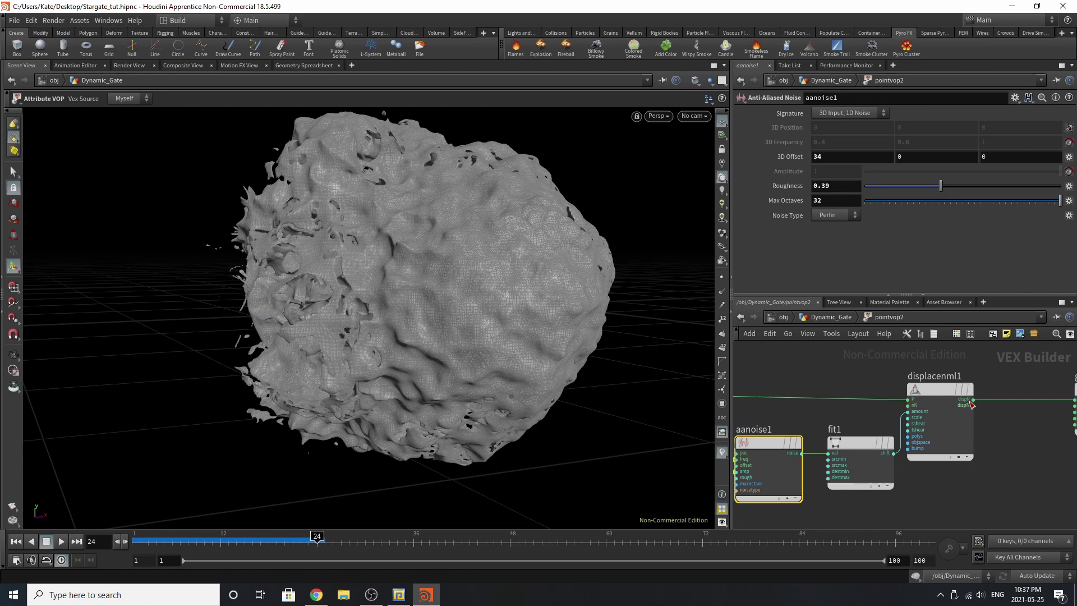
Select displacenml1 and review its scale and shear settings and its connections in the network.
left_click(934, 389)
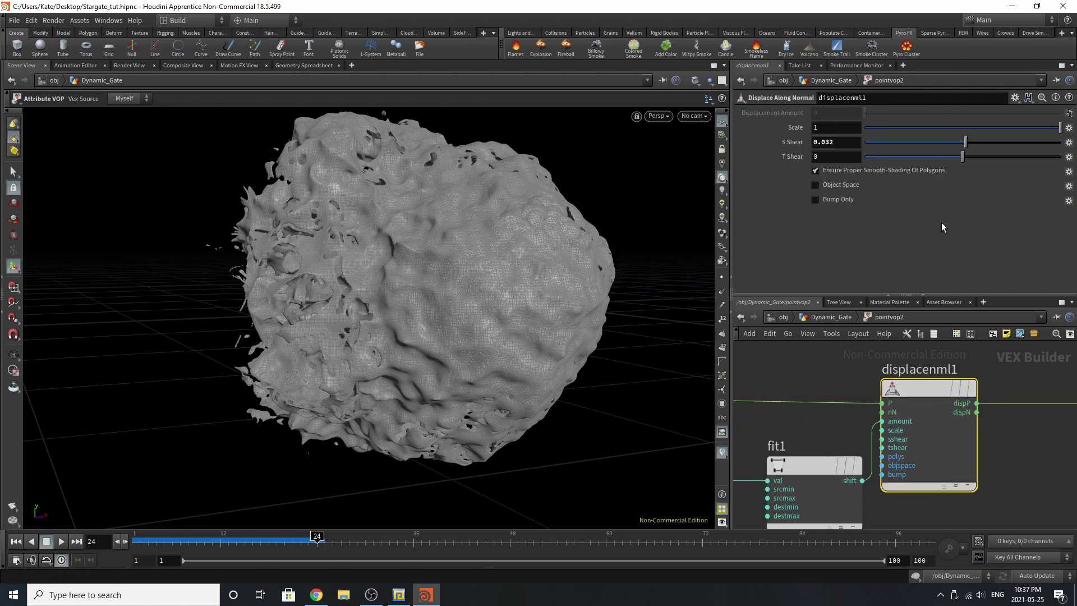
scroll(919, 441, "down", 4)
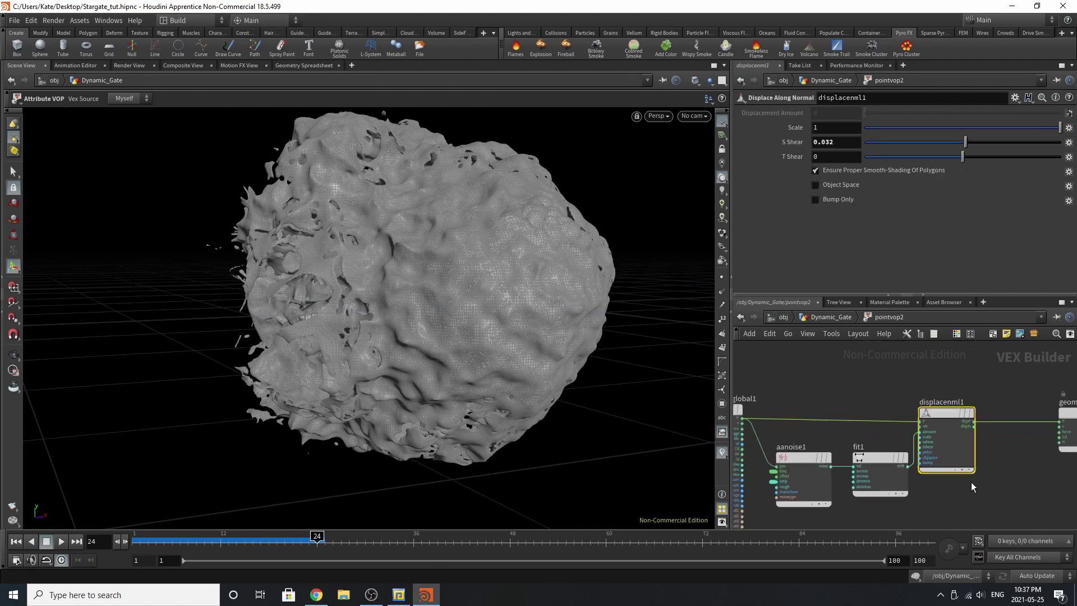
scroll(955, 439, "up", 2)
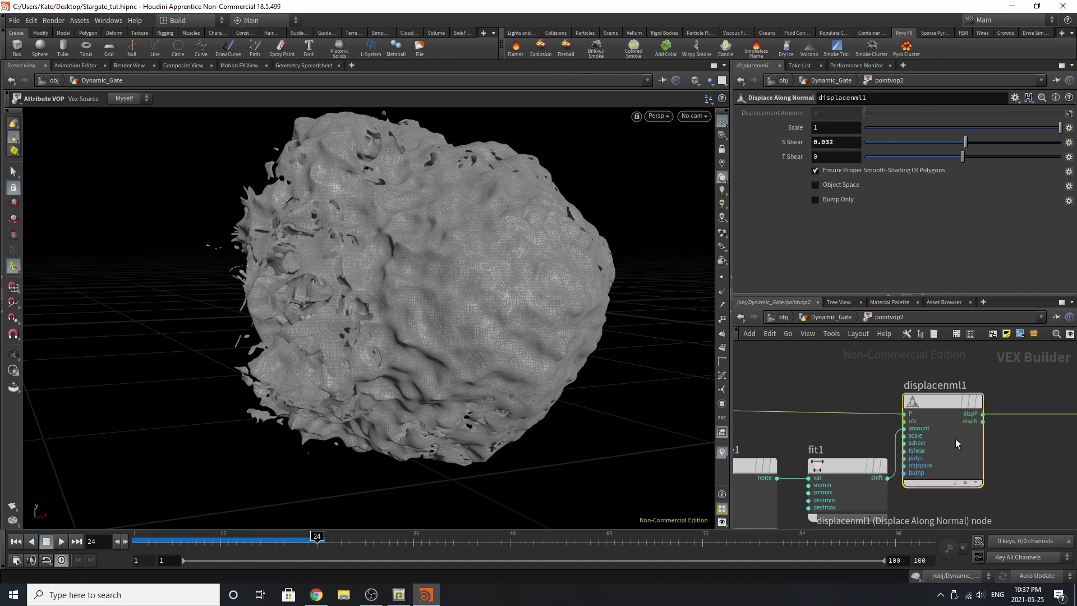
scroll(955, 439, "down", 3)
scroll(1018, 427, "up", 2)
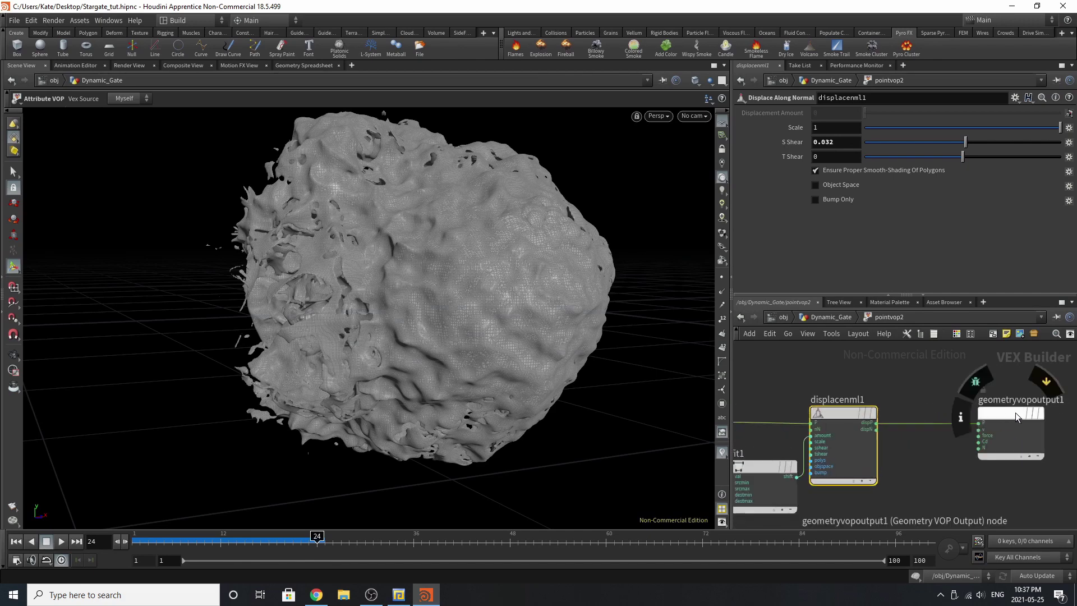
Move geometryvopoutput1 closer to displacenml1 and return to the Dynamic_Gate network.
left_click(1015, 411)
left_click_drag(1015, 412, 974, 414)
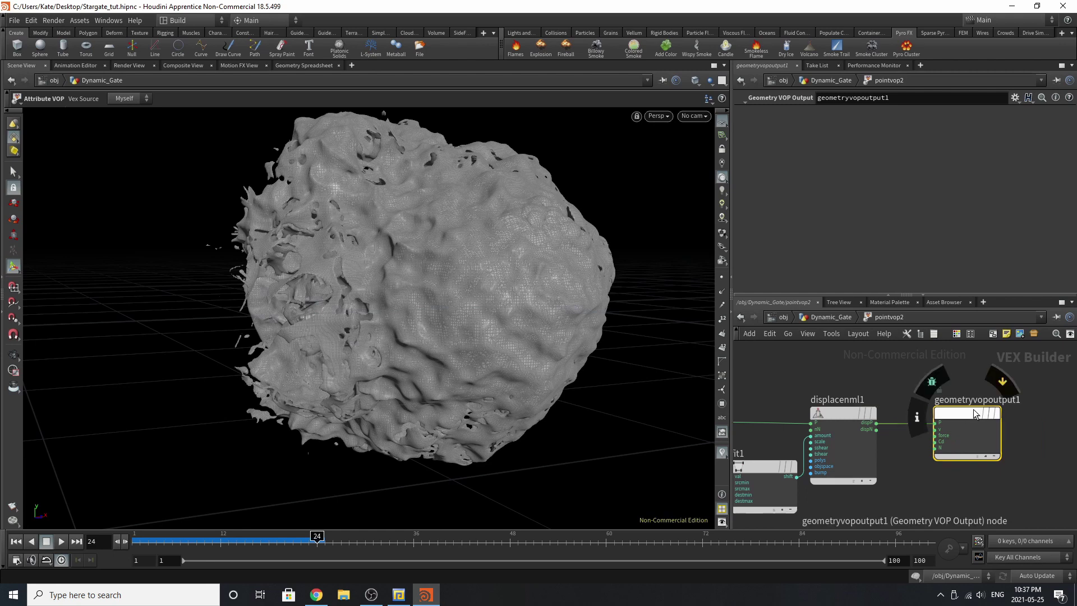
left_click(832, 318)
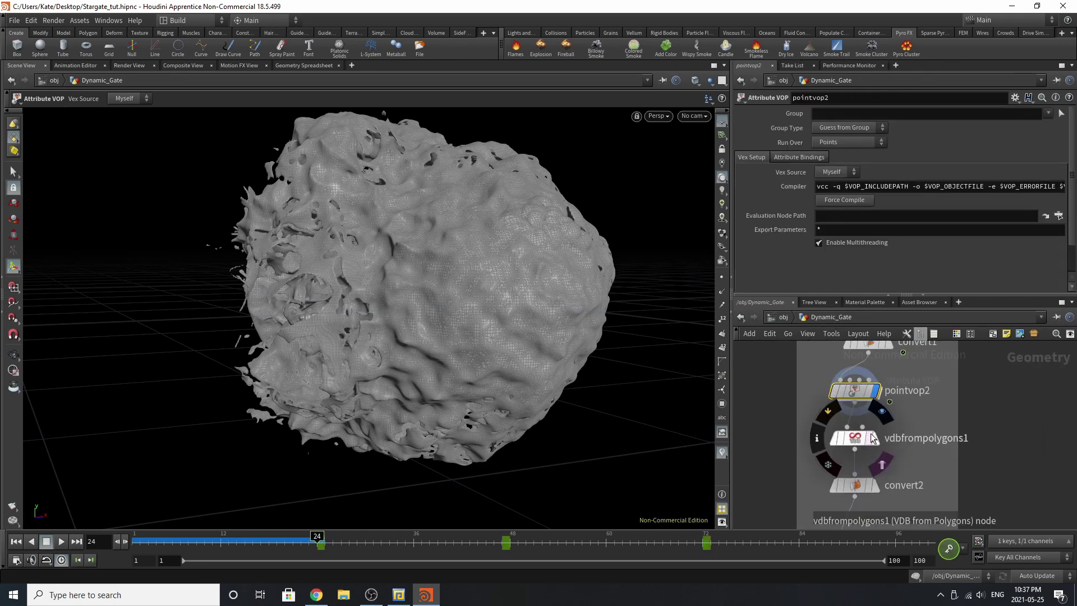
Set the update mode to Manual and move the timeline to frame 72 to check pointvop2's keyframed amplitude.
scroll(894, 230, "down", 2)
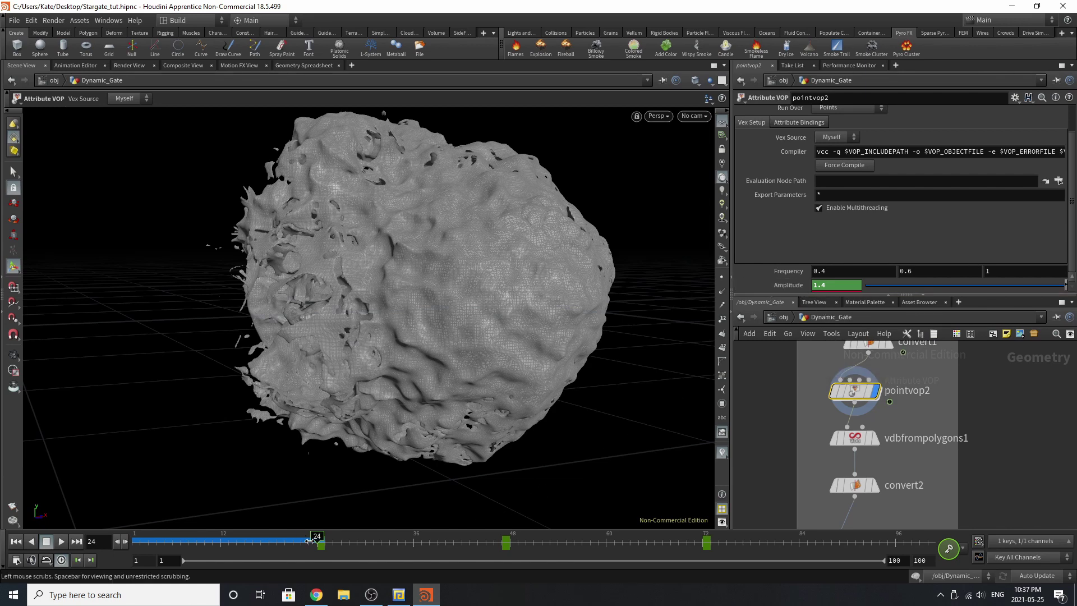
left_click(1037, 575)
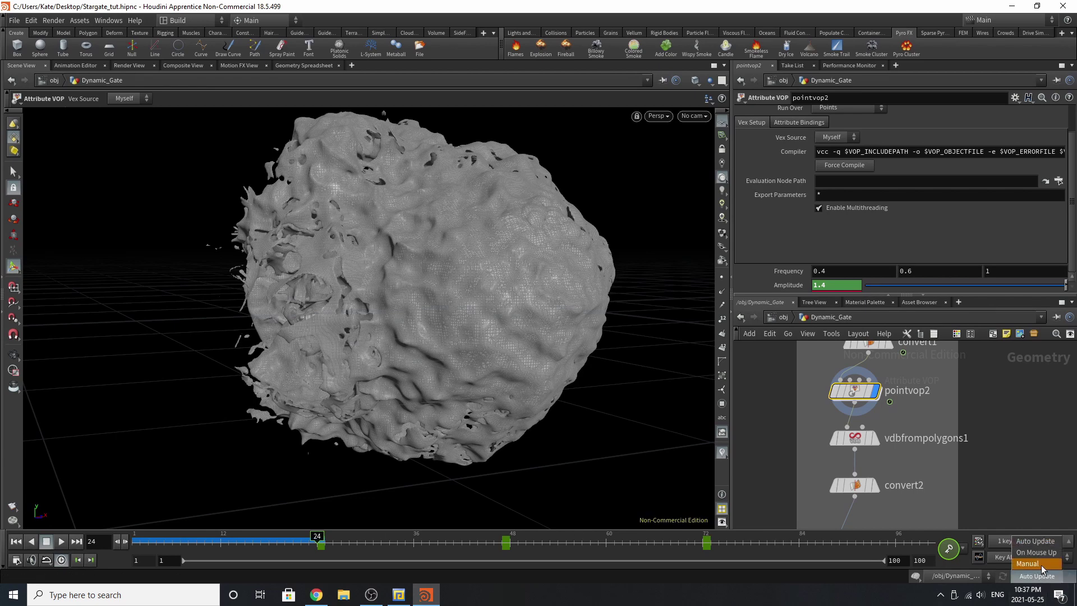
left_click(1027, 568)
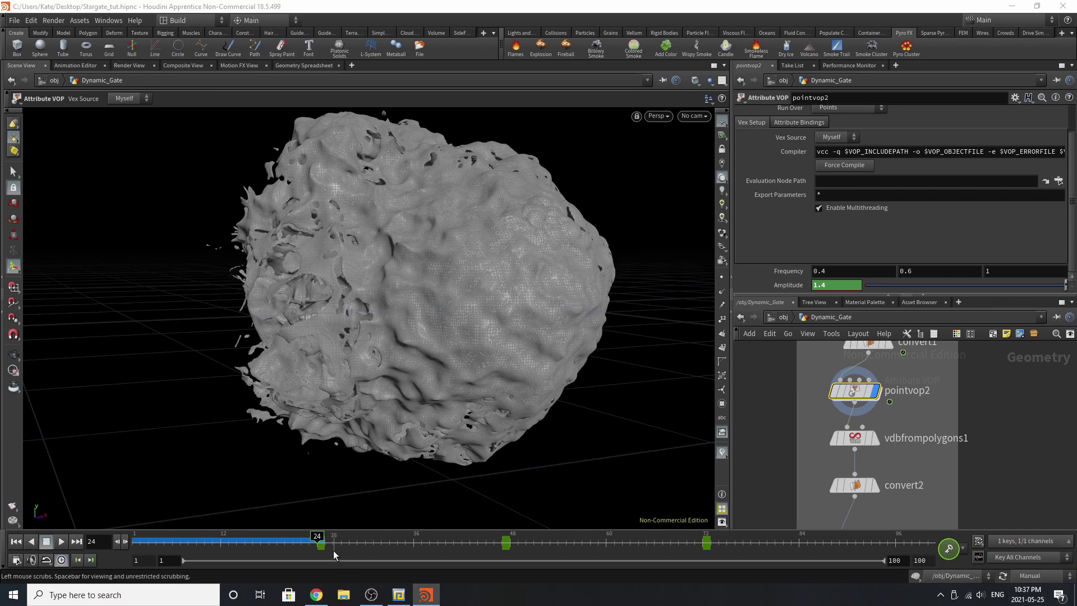
left_click_drag(318, 543, 705, 550)
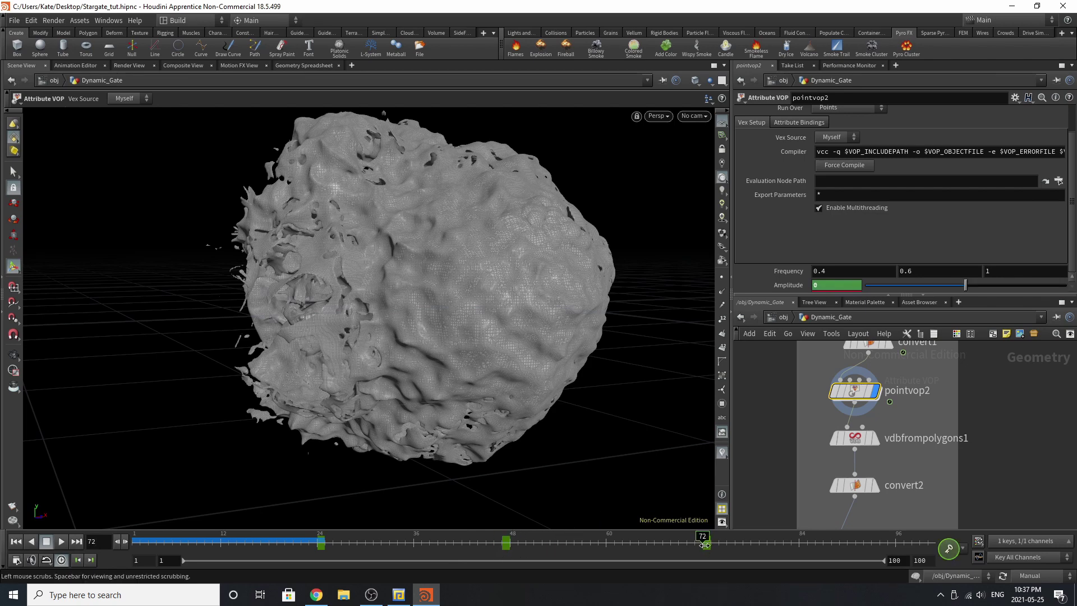
scroll(912, 415, "down", 2)
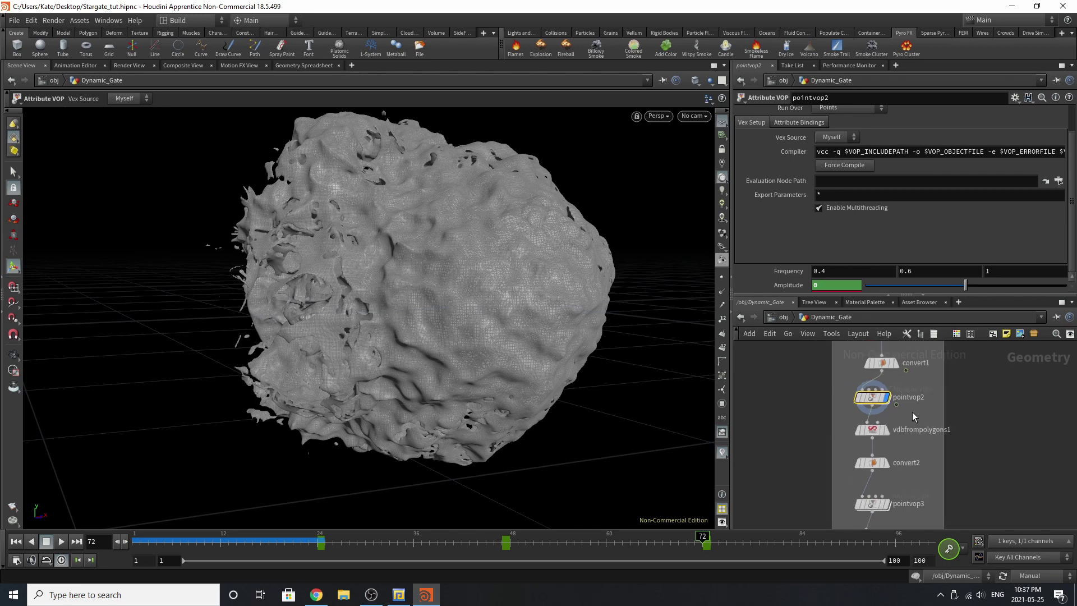
scroll(912, 412, "up", 2)
Rewind to frame 1, return the timeline to frame 24, and restore Auto Update.
left_click(1030, 576)
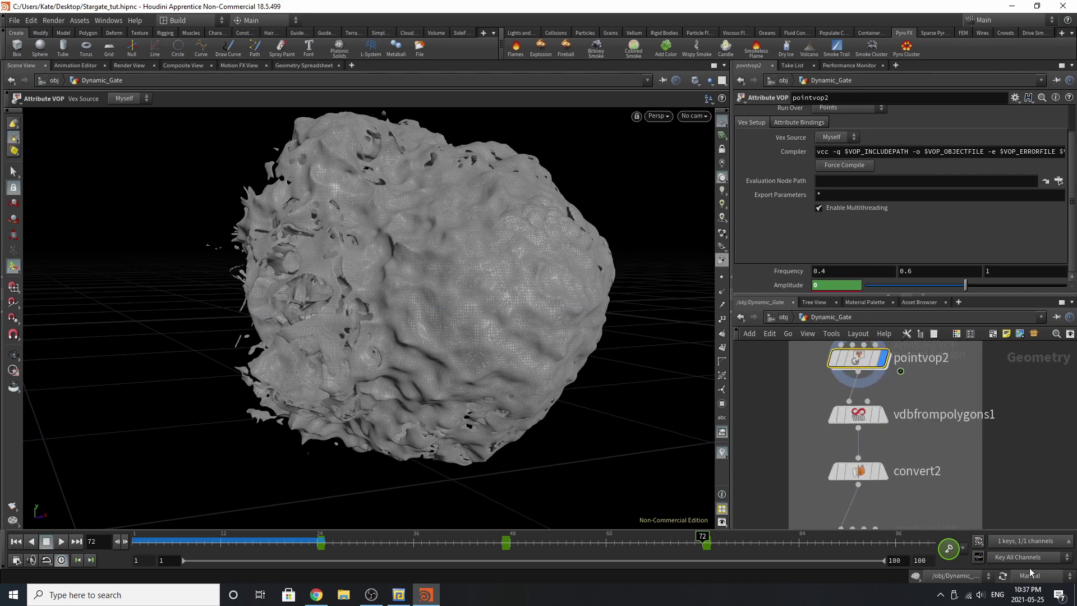
left_click(25, 545)
left_click(16, 541)
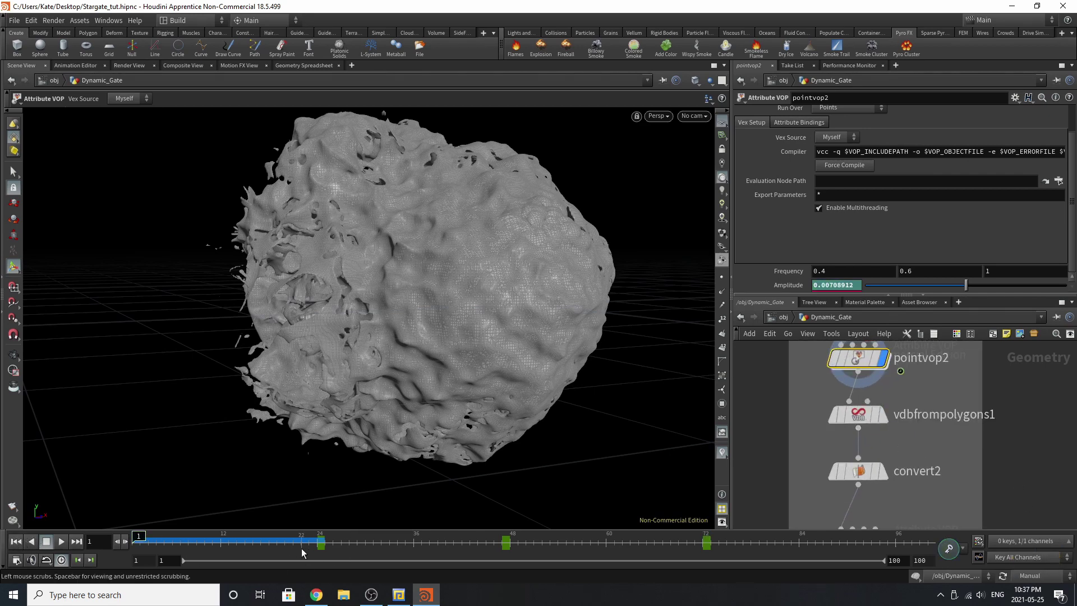
left_click(319, 551)
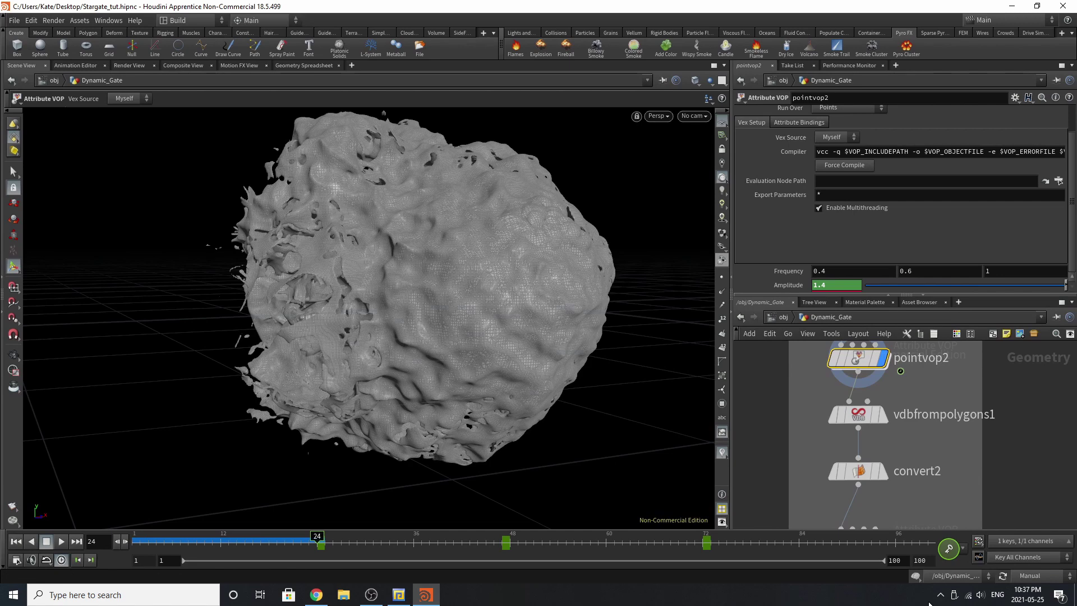
Display and select vdbfrompolygons1 and convert2 in turn to review the voxel size and polygon conversion settings.
left_click(886, 415)
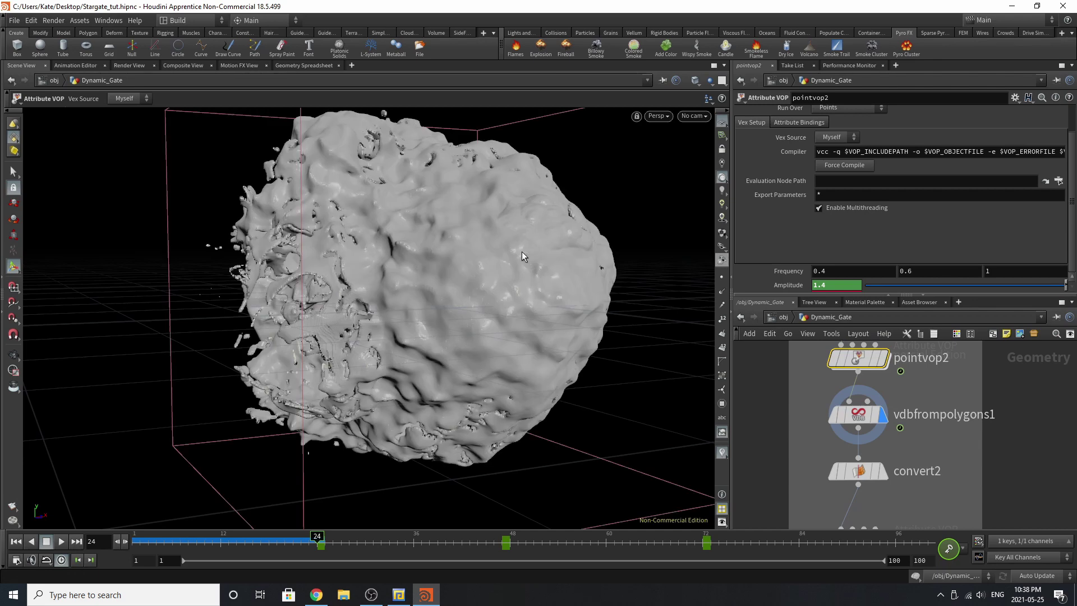
left_click(863, 418)
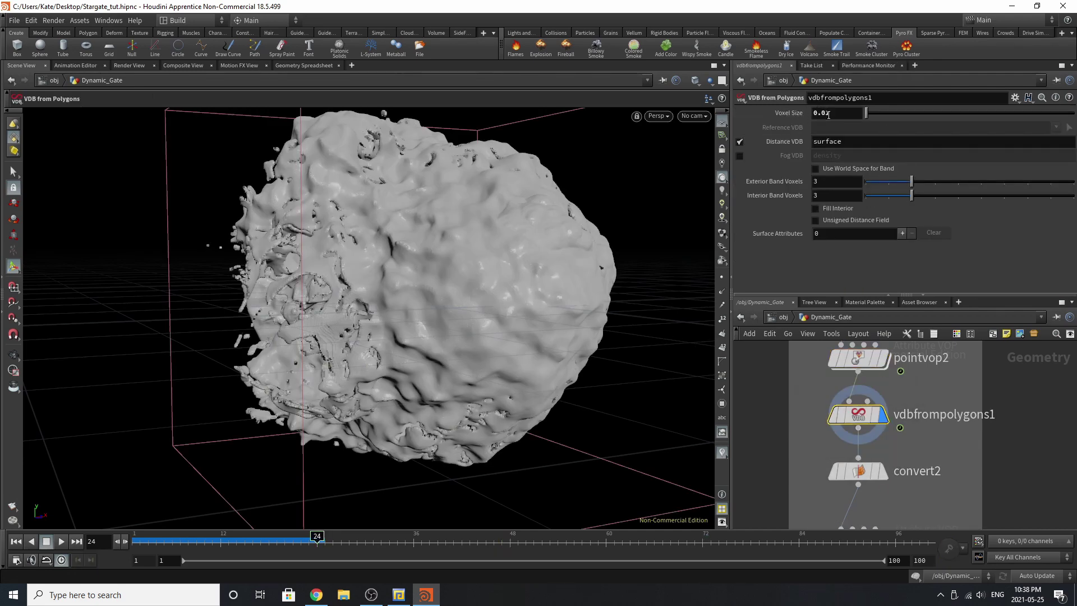
mouse_move(860, 476)
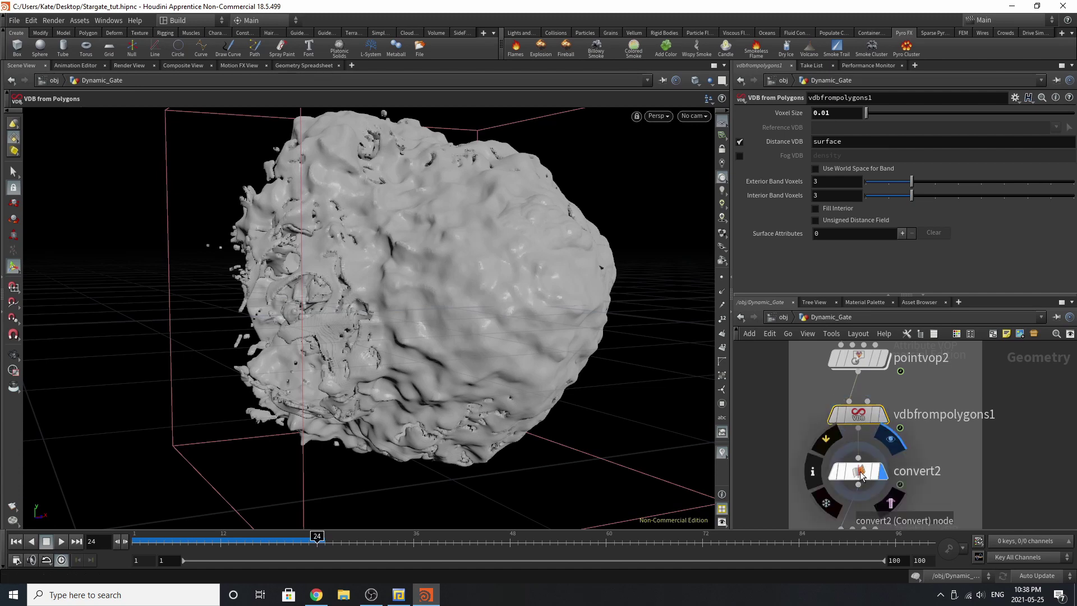
left_click(860, 471)
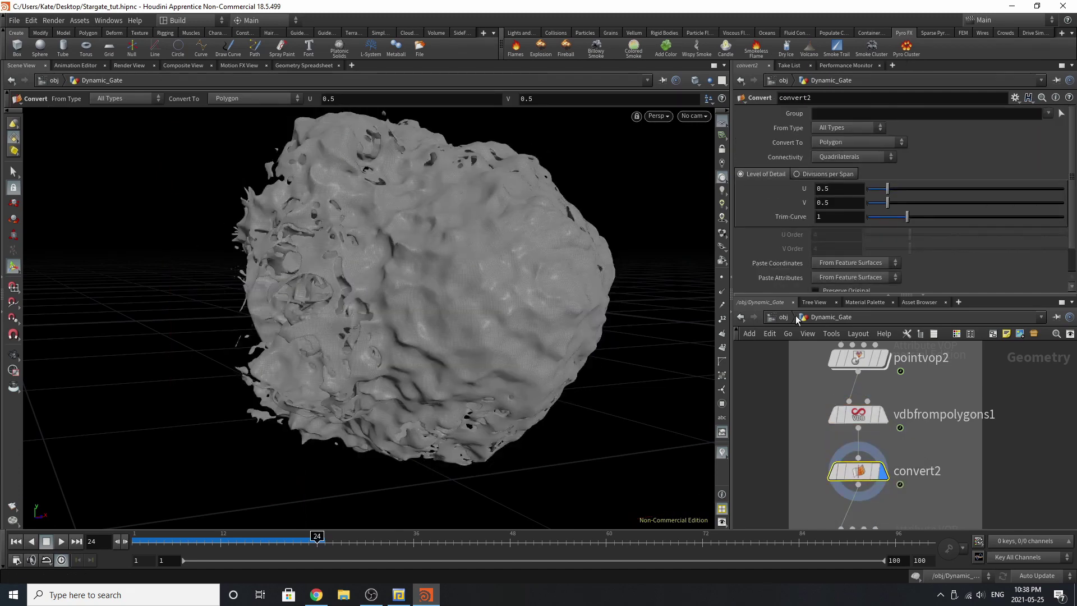
Display and select pointvop3 to review its keyframed minimum and maximum source values.
scroll(861, 482, "down", 3)
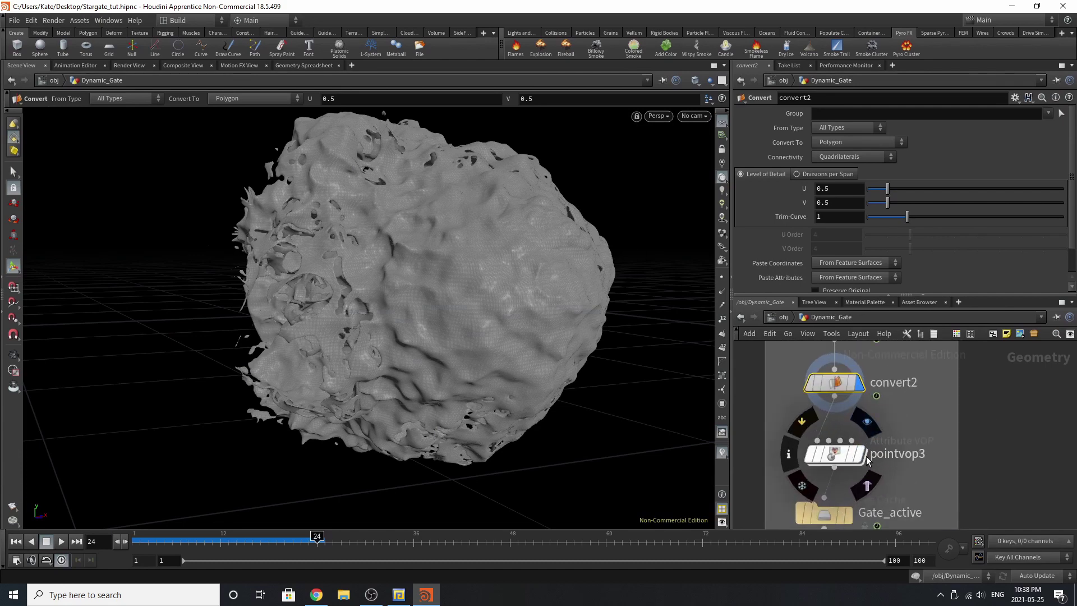
mouse_move(840, 457)
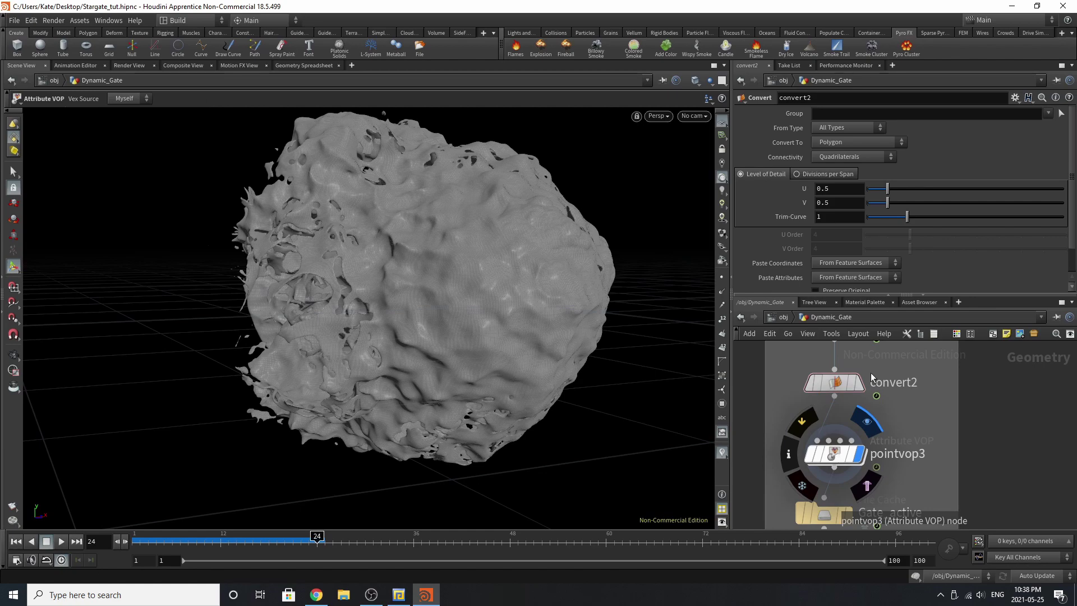
left_click(838, 453)
scroll(920, 392, "down", 3)
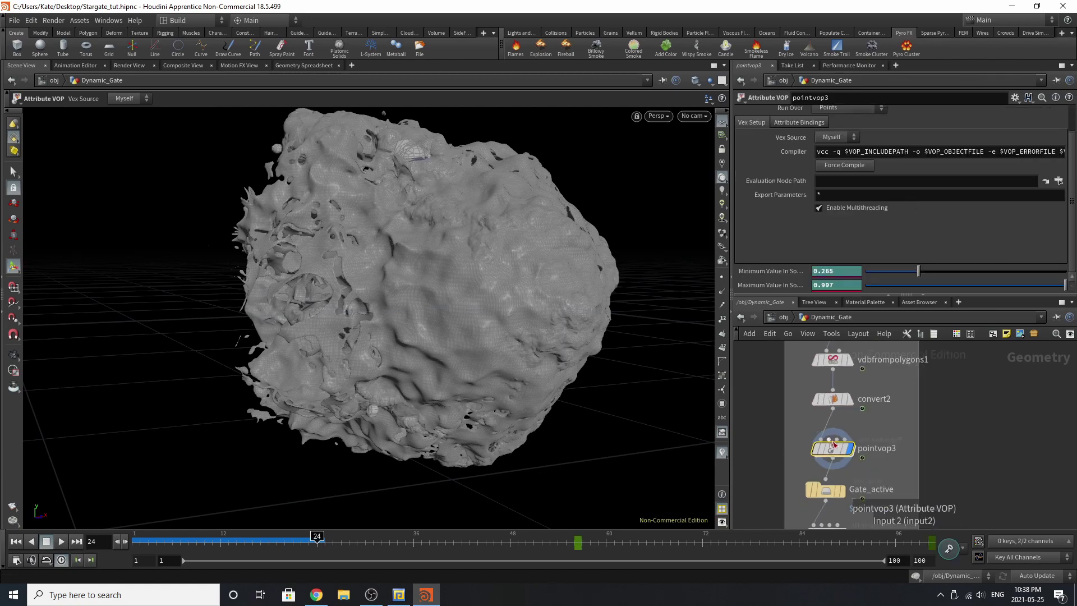
Move pointvop3 ahead of convert2 so that it sits between vdbfrompolygons1 and convert2.
scroll(875, 404, "up", 4)
left_click_drag(827, 404, 830, 405)
mouse_move(818, 463)
left_mouse_down()
mouse_move(827, 376)
mouse_move(824, 407)
left_mouse_up()
middle_click_drag(867, 338, 870, 372)
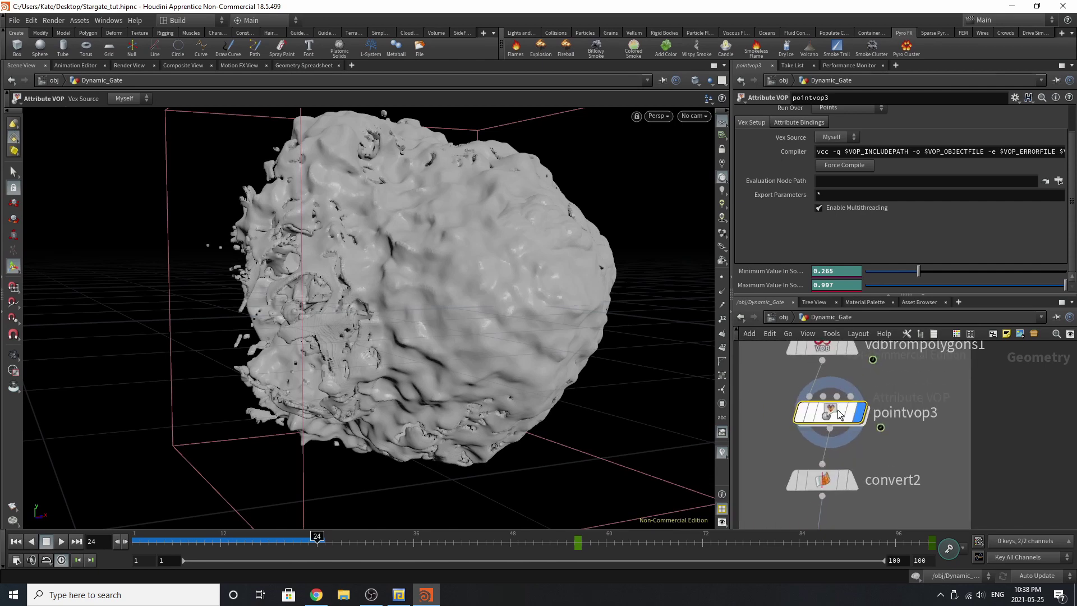
Move pointvop3 ahead of vdbfrompolygons1 so that it sits between pointvop2 and vdbfrompolygons1.
mouse_move(832, 411)
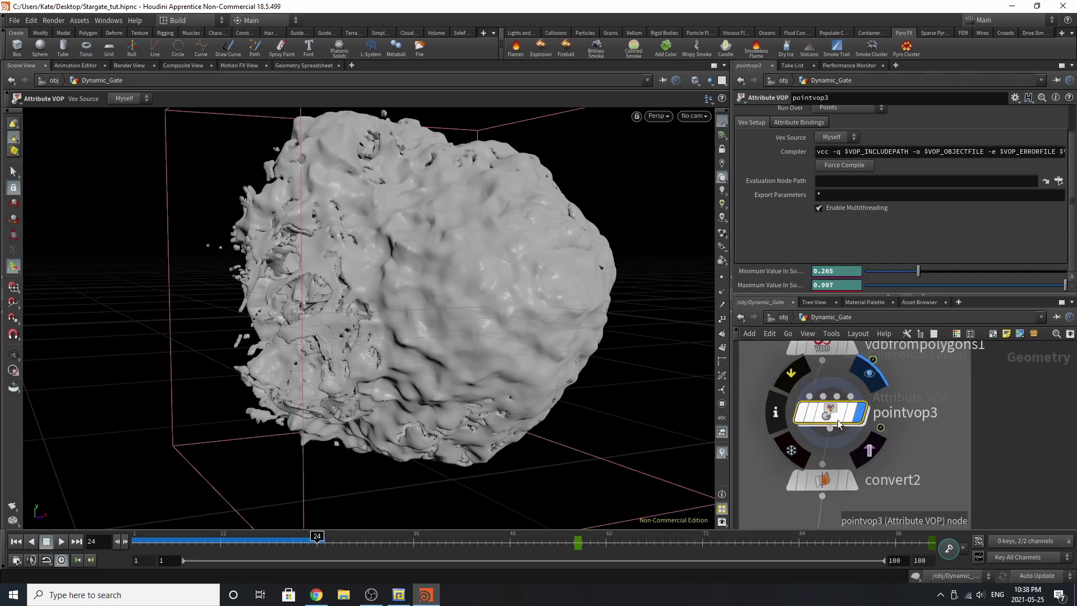
scroll(840, 424, "down", 3)
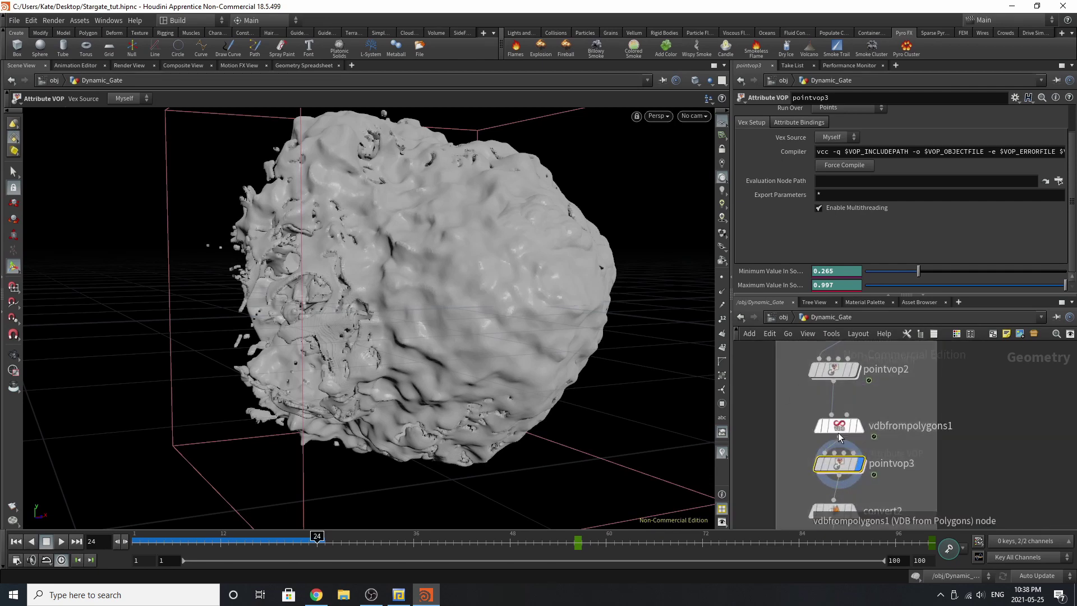
left_click_drag(841, 464, 842, 435)
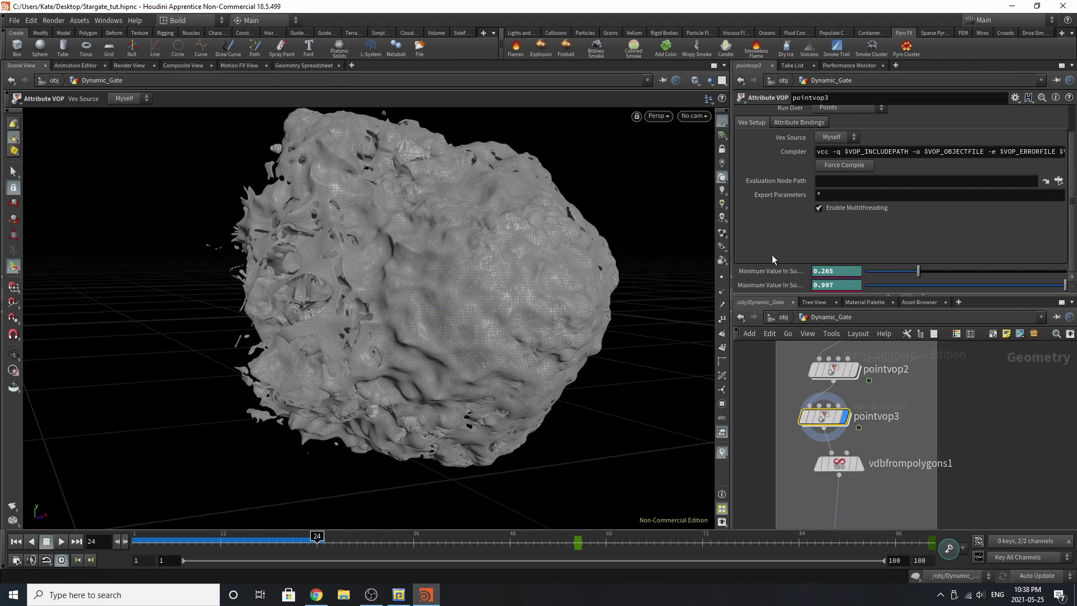
left_click_drag(823, 418, 832, 422)
Open pointvop3's internal network and select aanoise1 and fit1 in turn to review the noise and fit range settings.
double_click(832, 422)
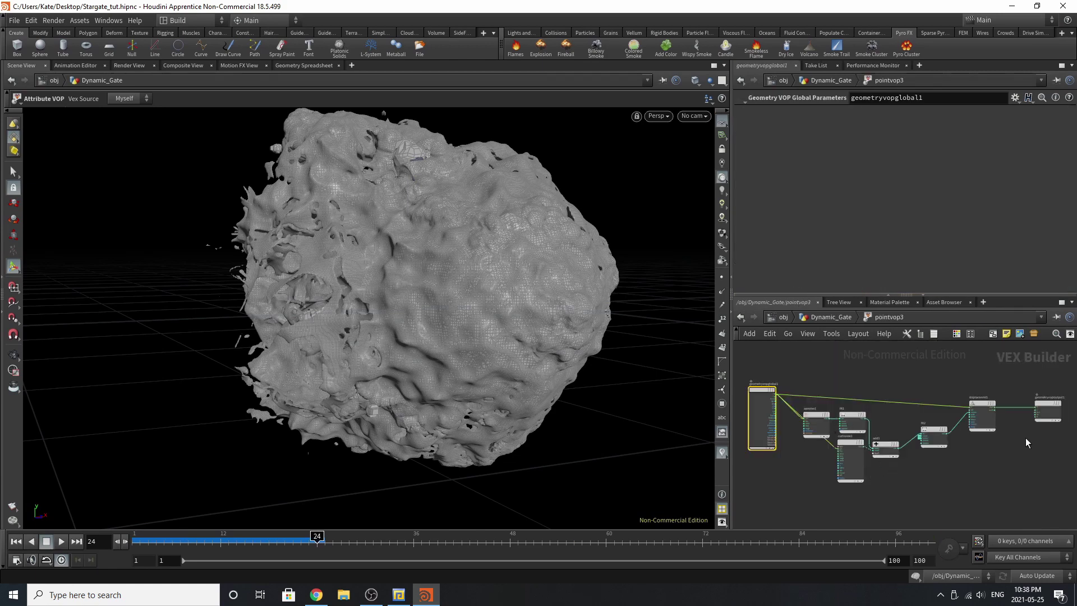
left_click_drag(1056, 406, 1034, 404)
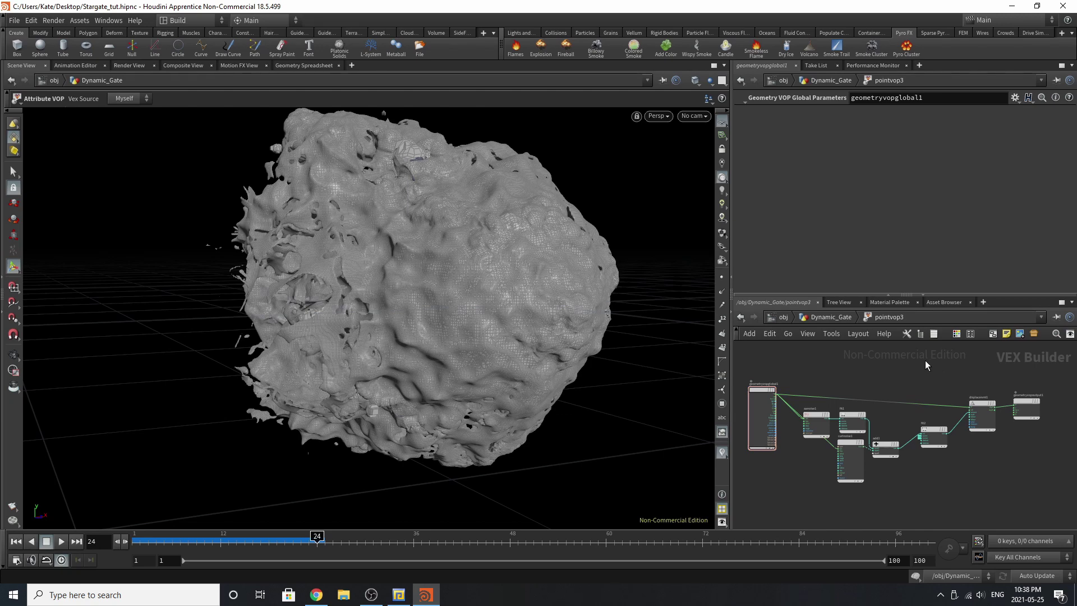
key("shift+d")
scroll(857, 396, "up", 3)
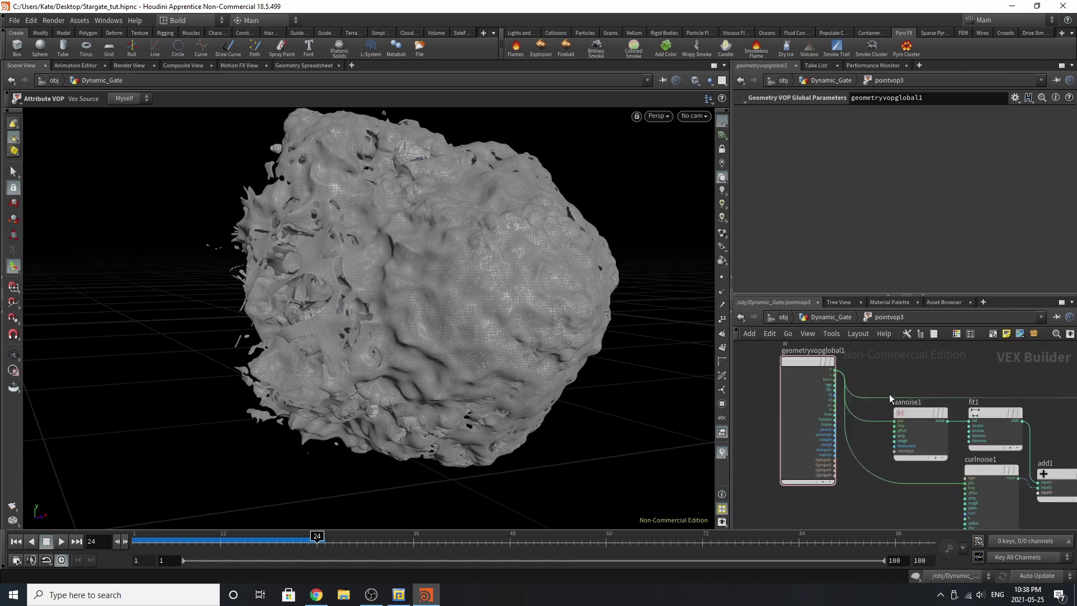
scroll(891, 394, "up", 2)
left_click_drag(969, 417, 963, 416)
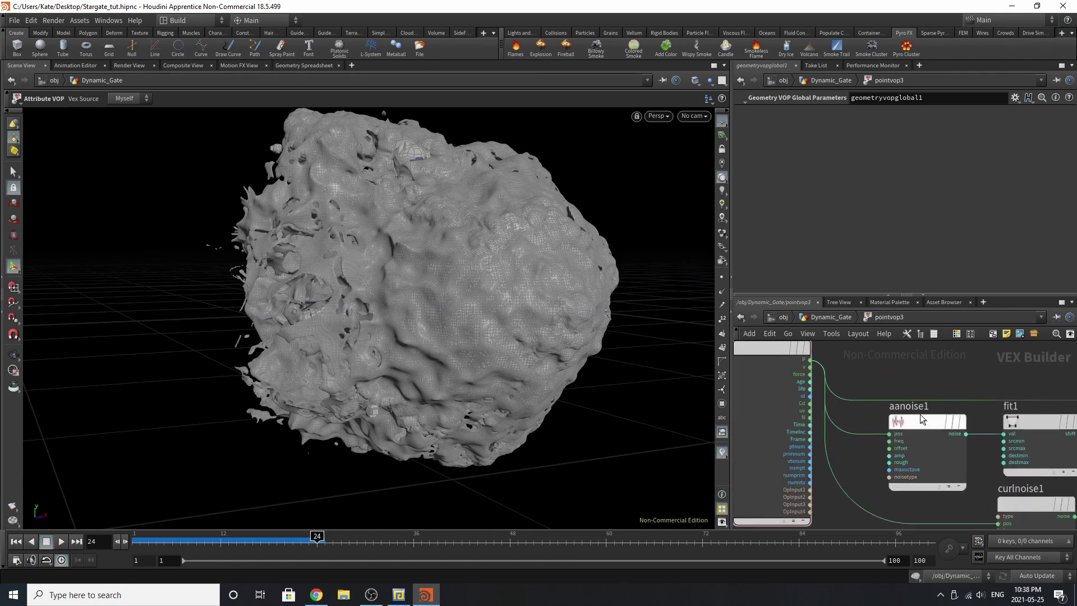
middle_click_drag(856, 417, 798, 410)
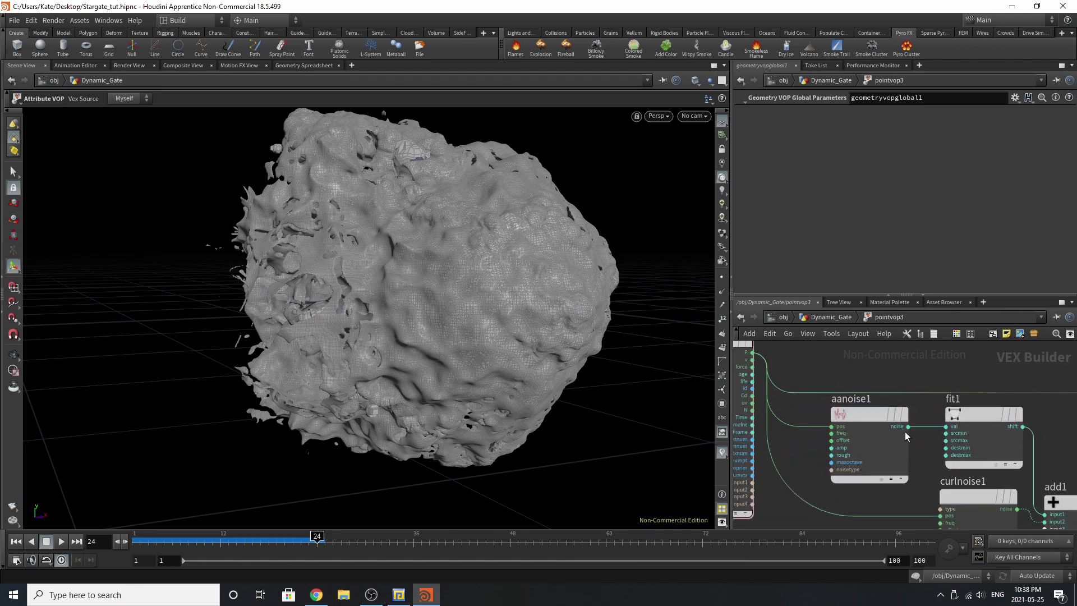
left_click(880, 425)
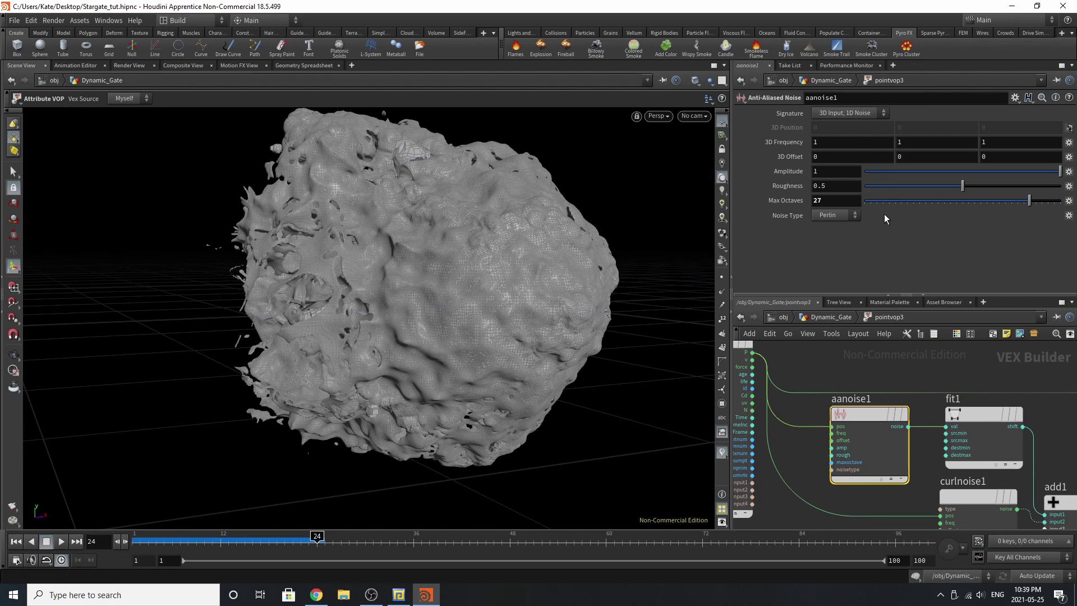
left_click(991, 435)
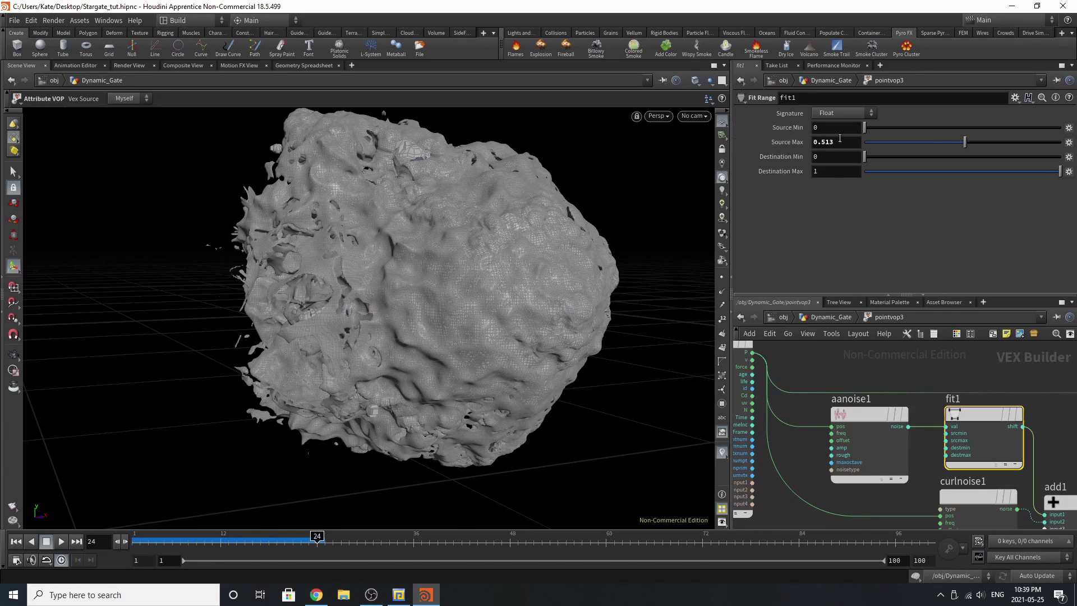
Move curlnoise1 slightly away from add1, and select both nodes in turn to review the curl noise settings and the addition's inputs.
scroll(855, 372, "down", 3)
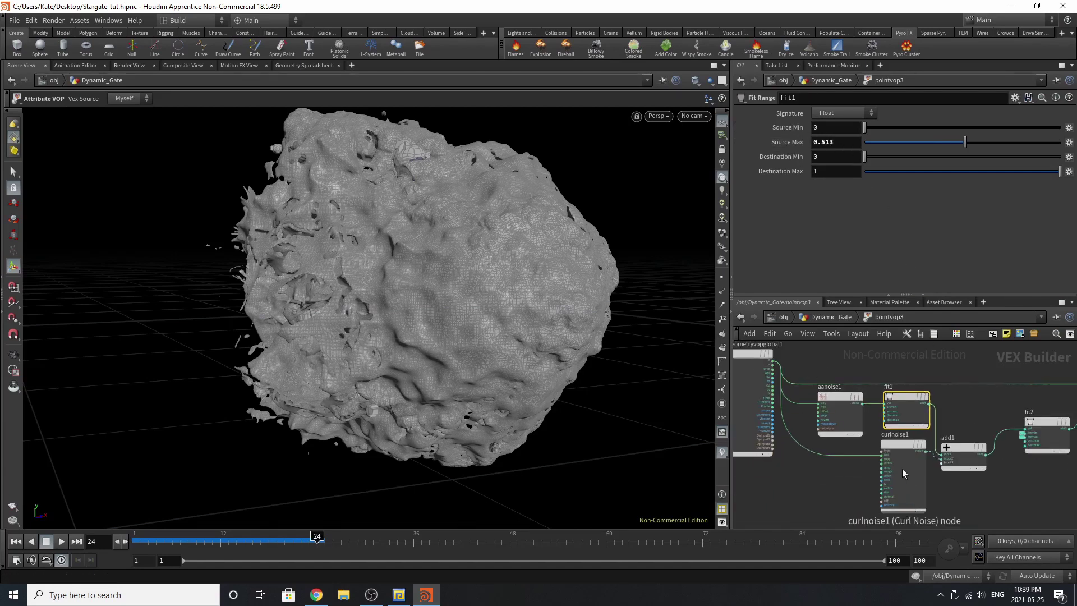
mouse_move(897, 450)
left_click_drag(897, 450, 870, 457)
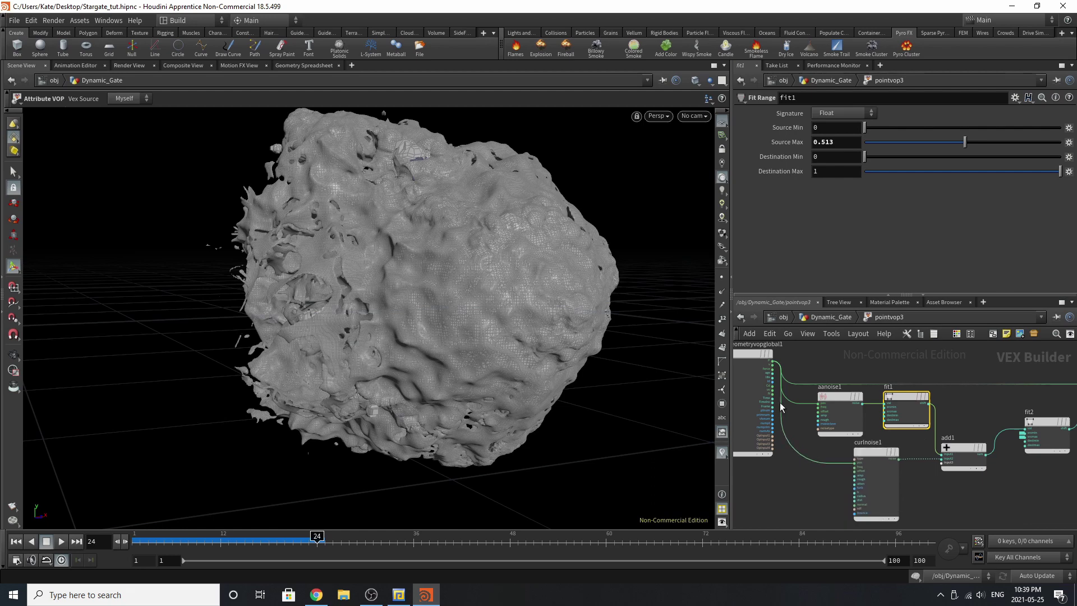
scroll(880, 456, "up", 3)
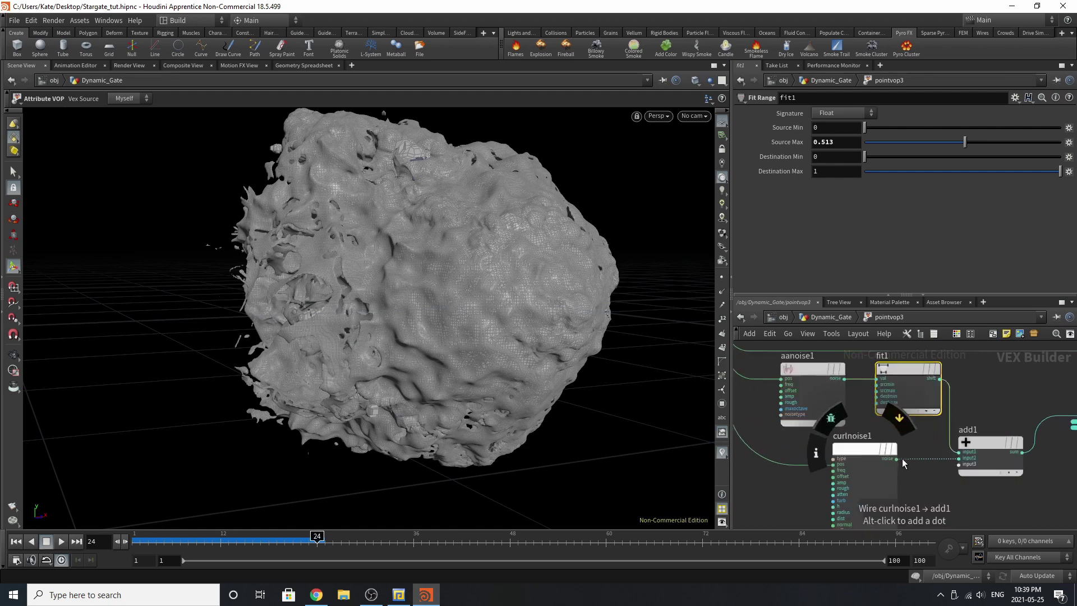
left_click(866, 448)
scroll(889, 153, "down", 2)
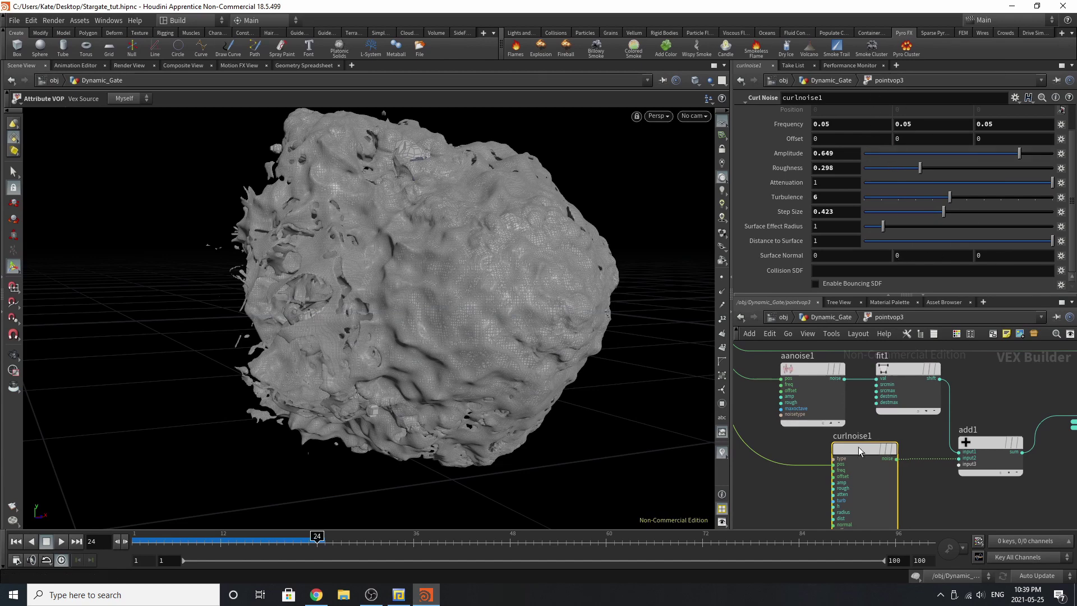
middle_click_drag(858, 452, 804, 463)
left_click(937, 451)
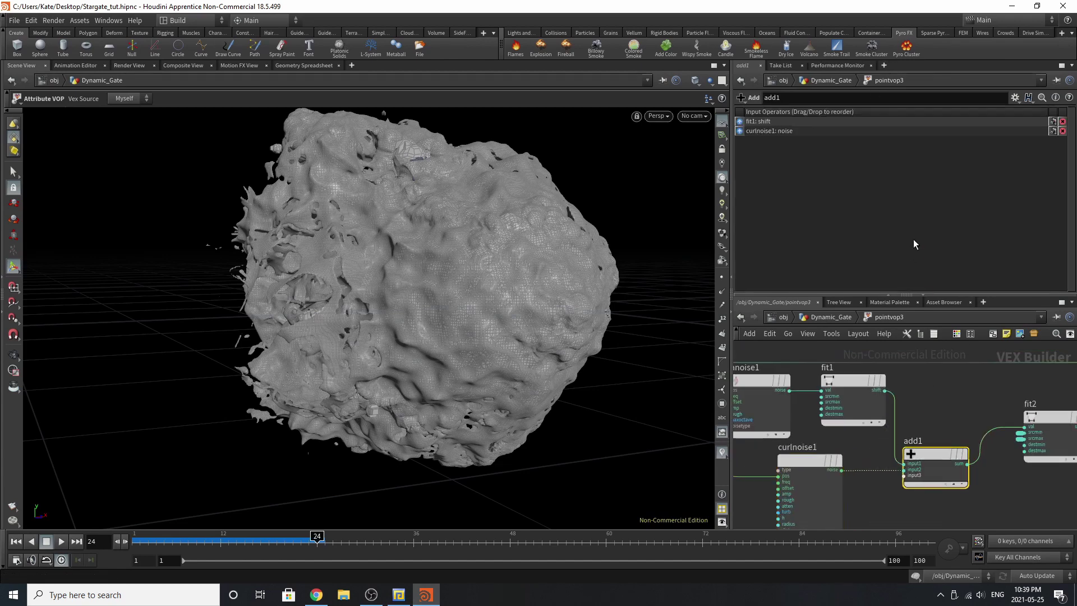
Select fit2 to review its promoted source range and its destination range, undoing the accidental bypass.
scroll(876, 453, "down", 2)
scroll(1007, 433, "up", 2)
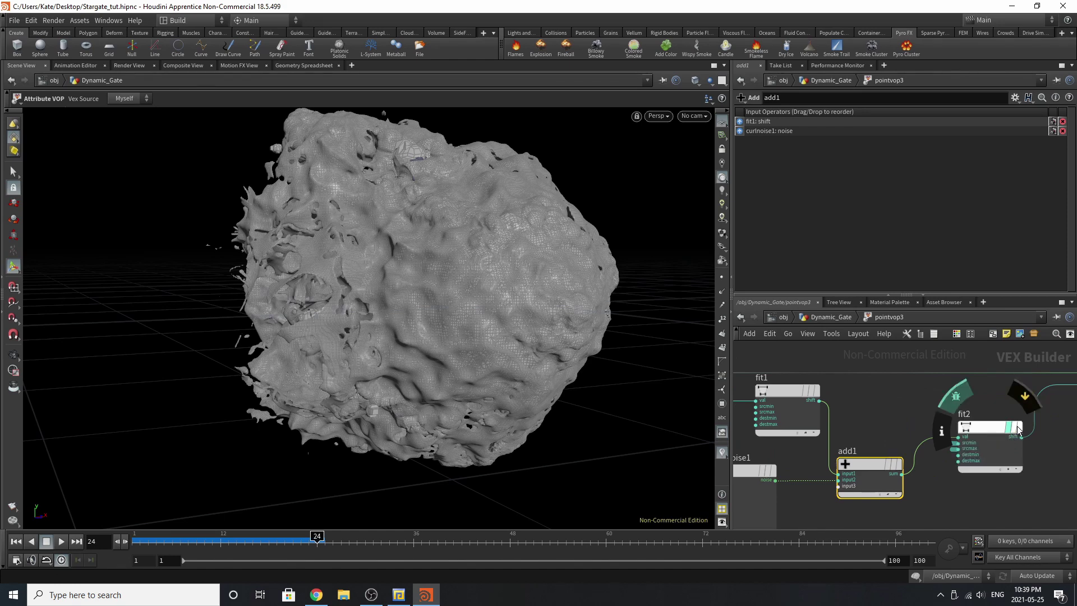
left_click(1013, 428)
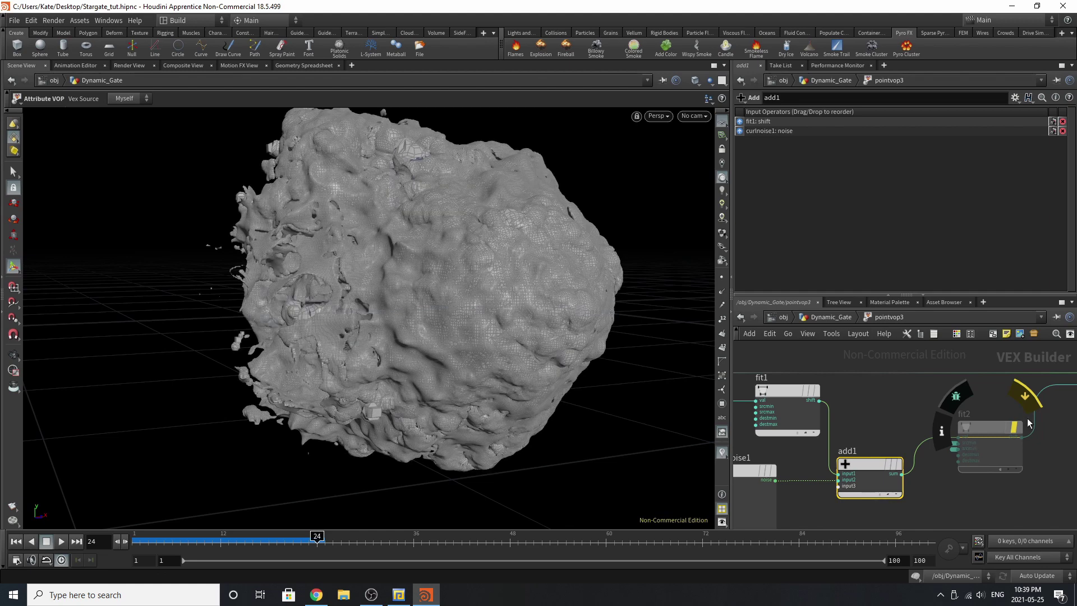
key("ctrl+z")
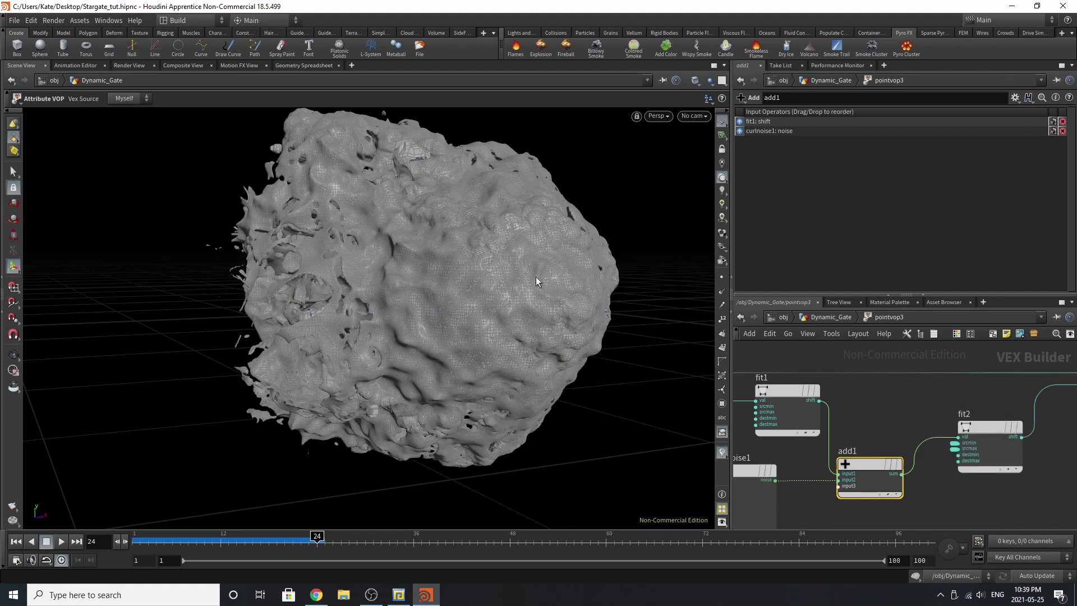
scroll(1004, 448, "up", 3)
left_click(964, 419)
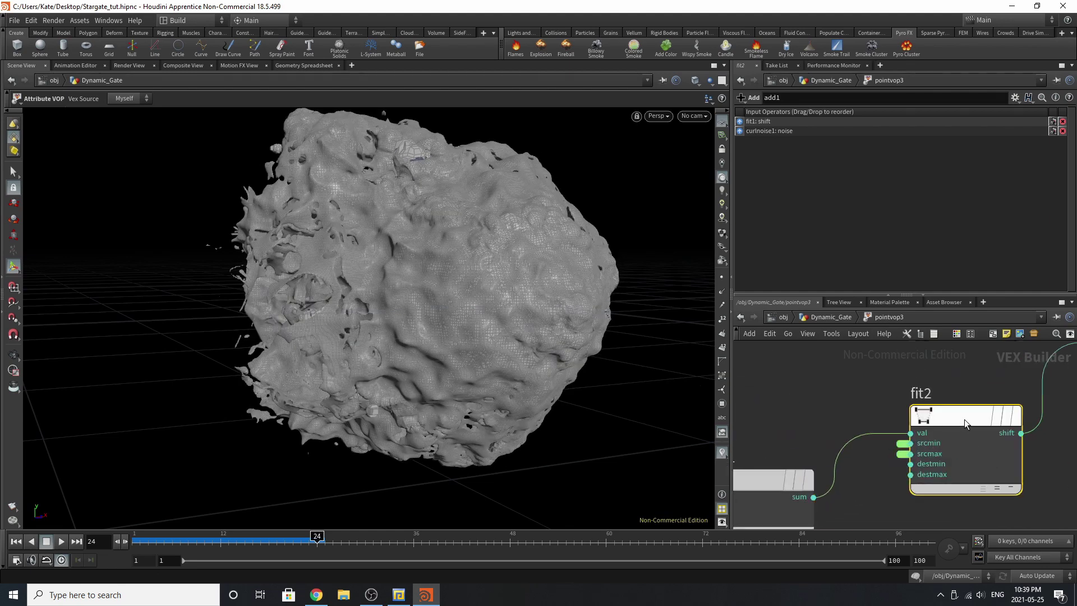
scroll(947, 457, "up", 1)
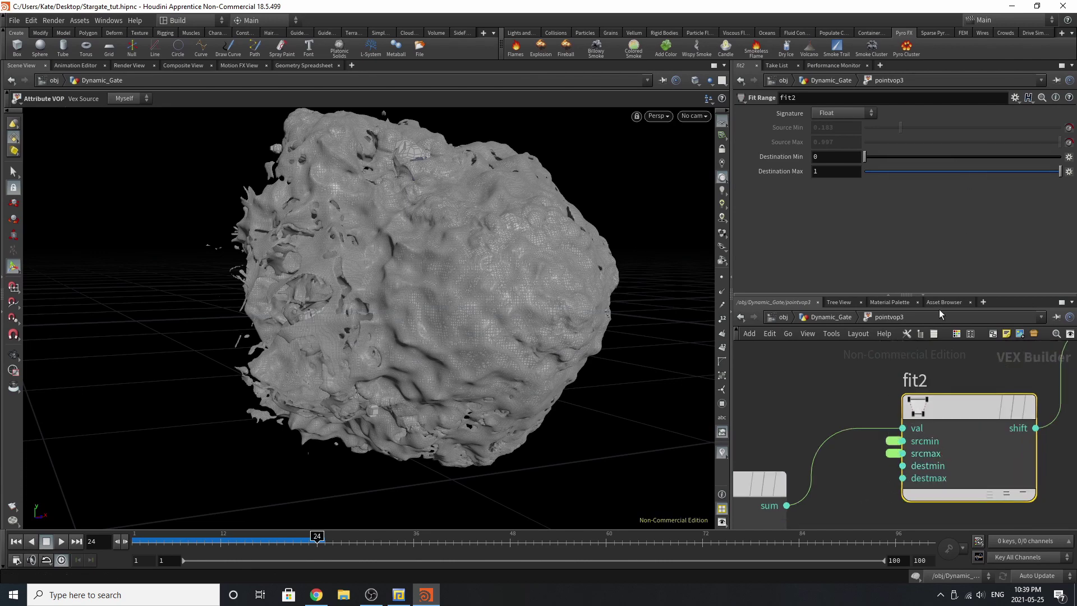
Select displacenml1 to review its displacement scale and object space options, and trace its inputs back to geometryvopglobal1.
scroll(974, 453, "down", 5)
scroll(996, 448, "up", 3)
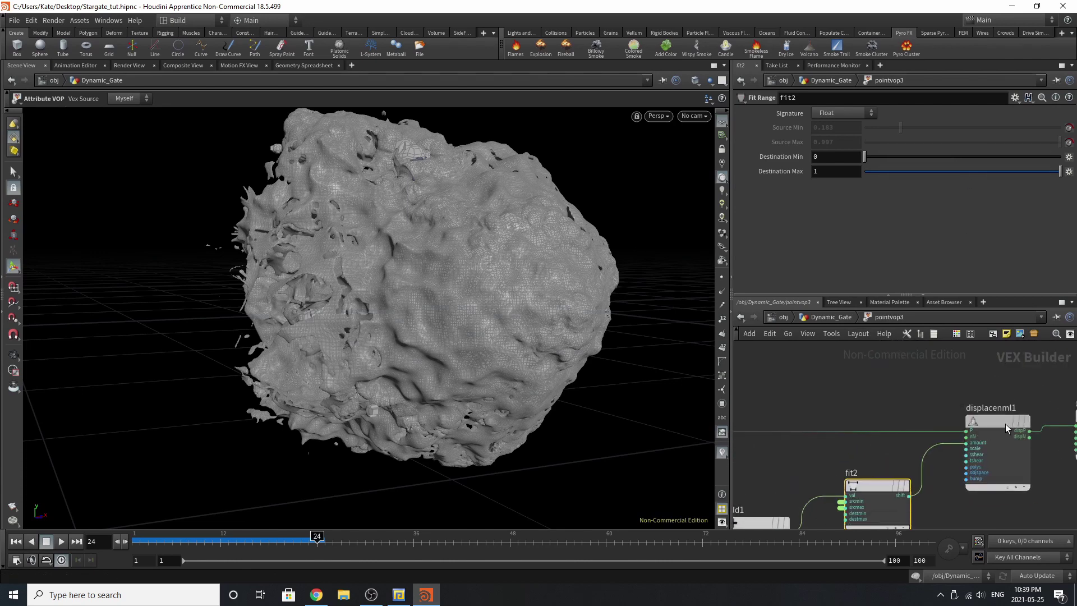
left_click(1004, 422)
scroll(1057, 454, "down", 3)
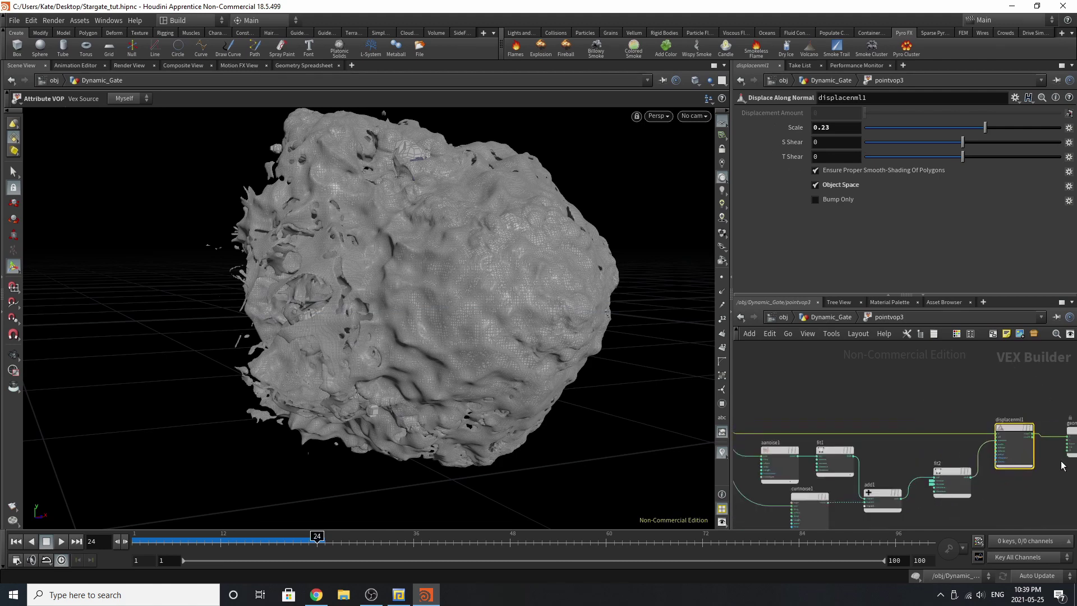
scroll(1059, 466, "down", 3)
scroll(978, 460, "up", 3)
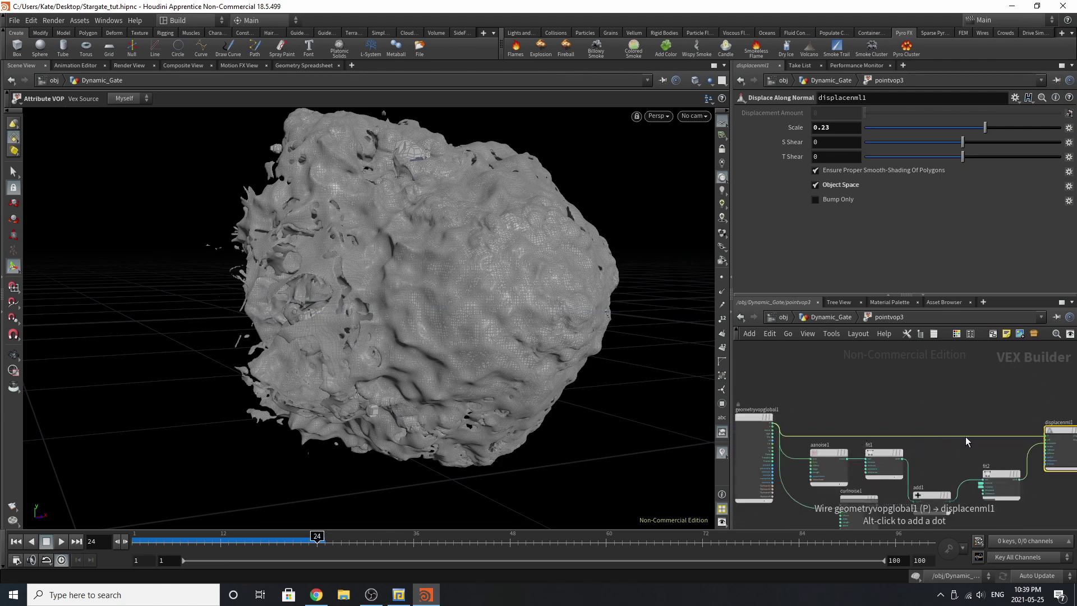
scroll(996, 483, "down", 3)
scroll(1047, 472, "up", 3)
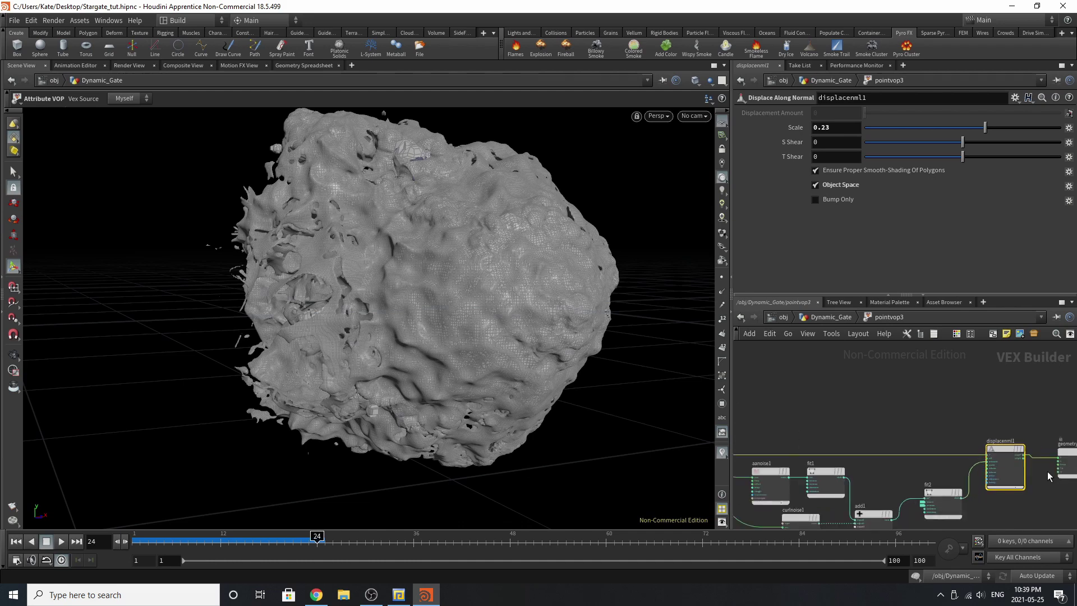
scroll(1047, 471, "up", 5)
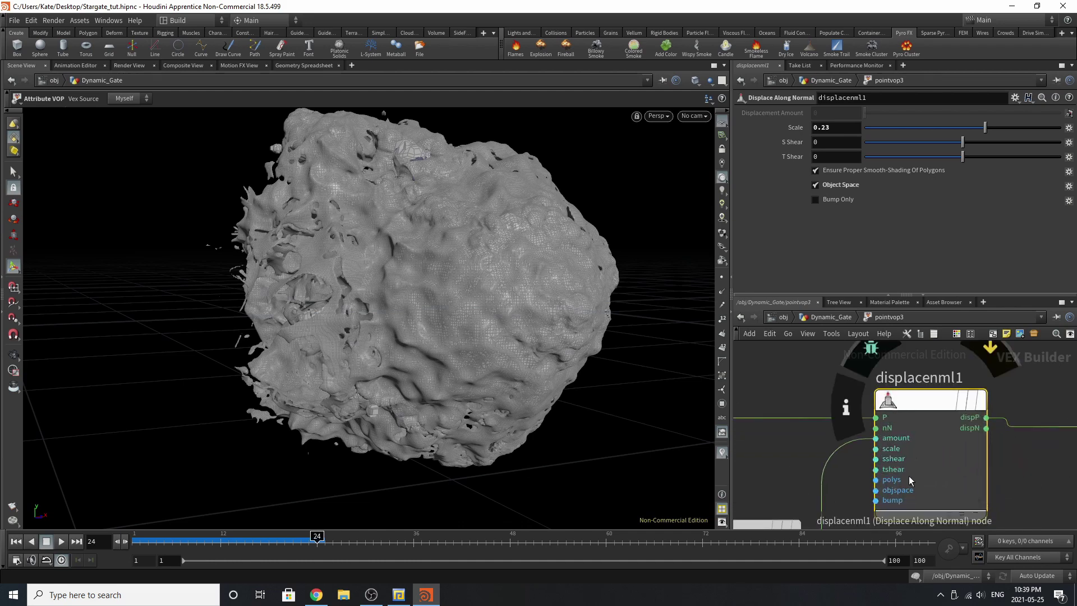
Select geometryvopoutput1 and move it closer to displacenml1, level with the dispP output.
scroll(923, 479, "down", 3)
scroll(1046, 444, "up", 3)
left_click(1034, 430)
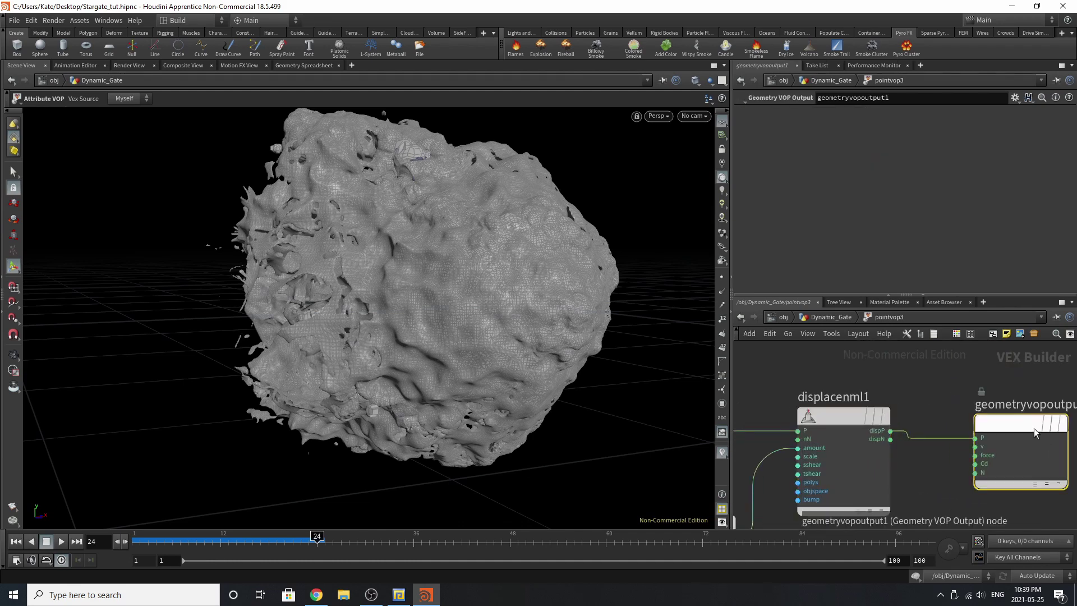
left_click_drag(1034, 429, 990, 414)
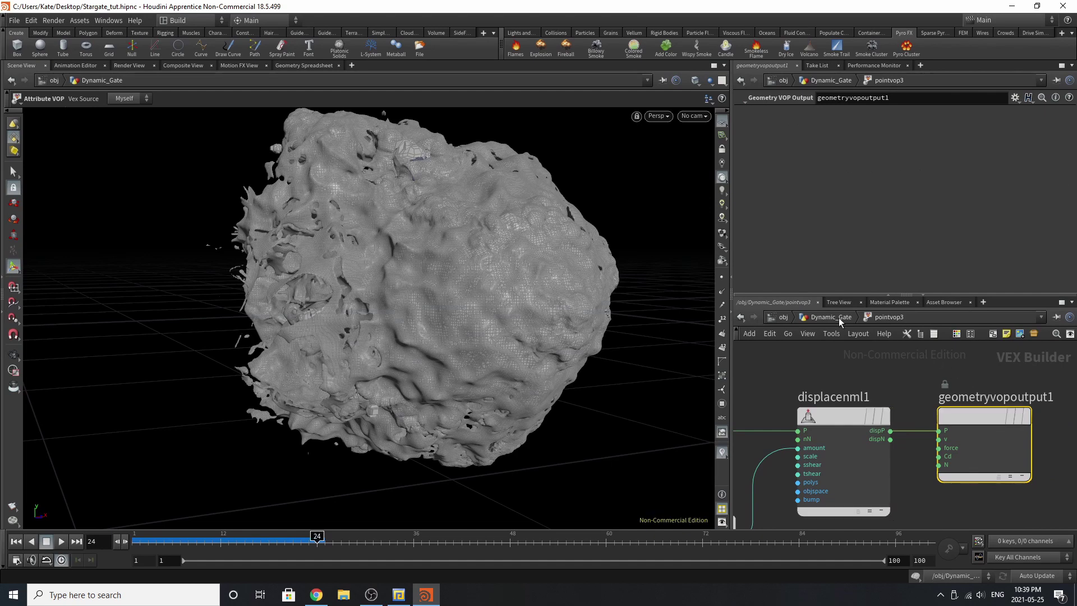
Return to the Dynamic_Gate network and display convert2 to review the mesh with pointvop3 placed before the VDB conversion.
left_click(817, 316)
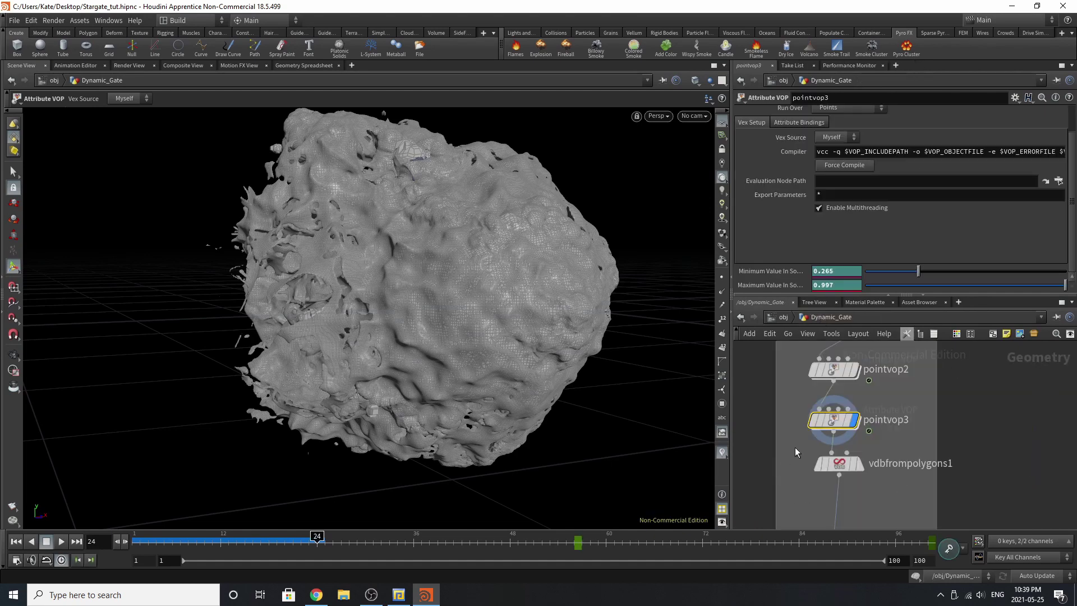
scroll(900, 409, "down", 3)
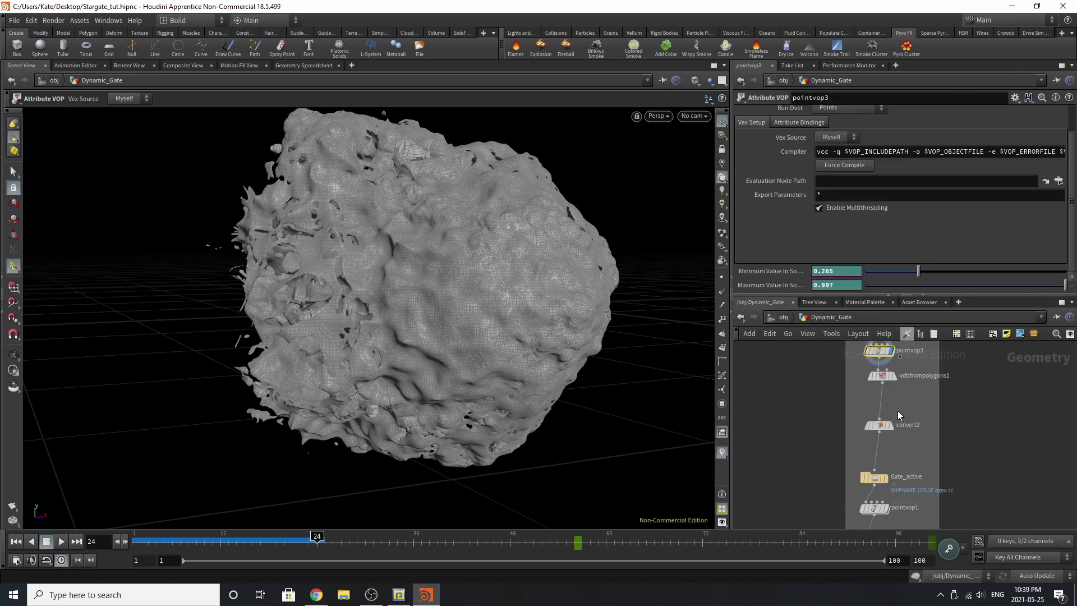
scroll(889, 412, "up", 2)
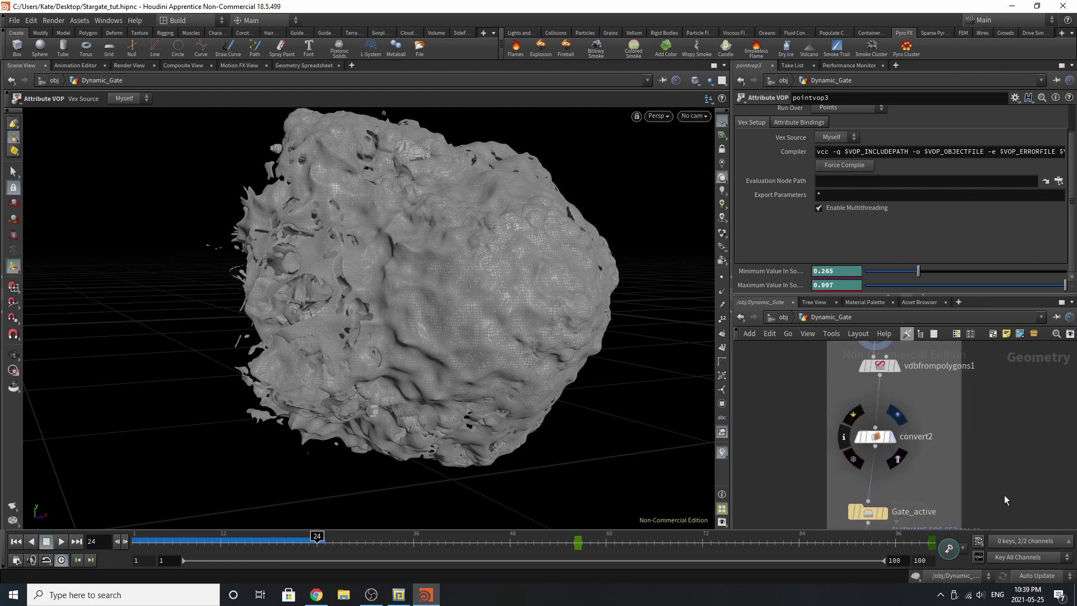
scroll(898, 483, "down", 3)
scroll(882, 503, "up", 3)
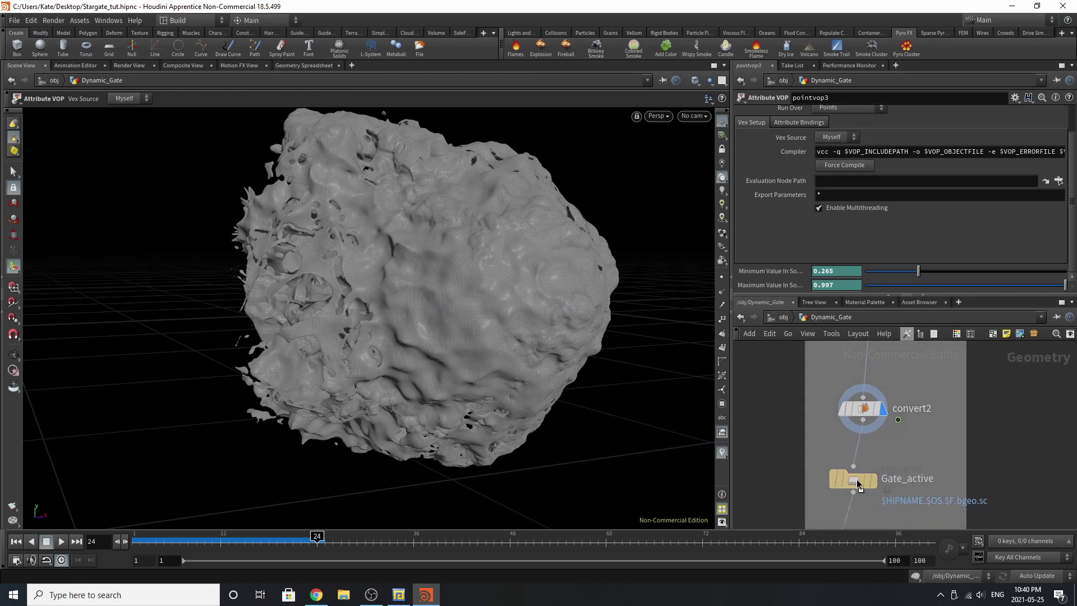
Display and select the Gate_active file cache to review its cached geometry and save settings, and find pointvop1 below it.
left_click(854, 479)
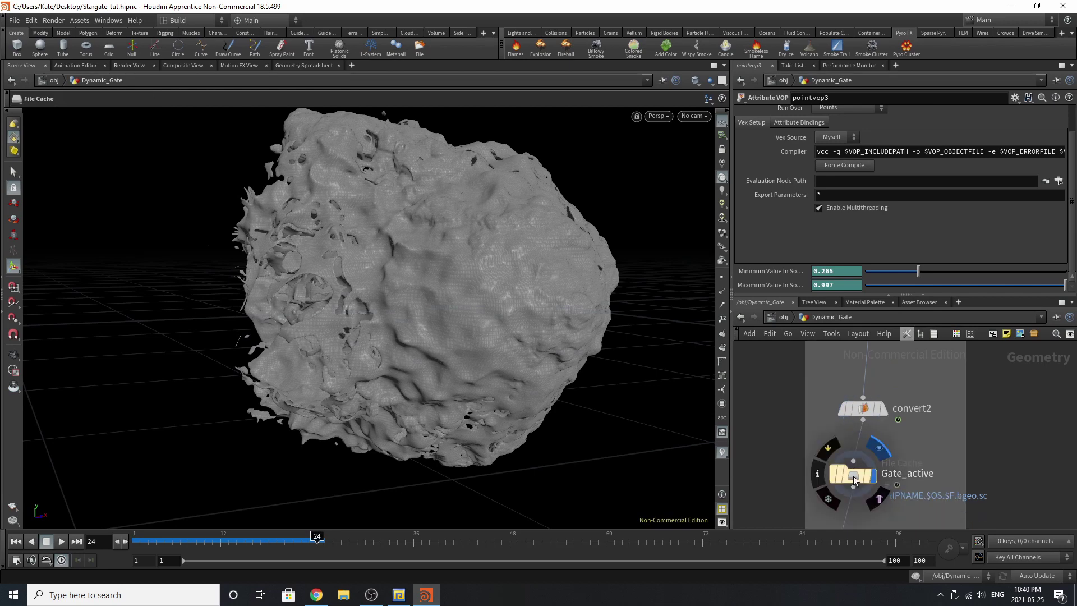
left_click(856, 479)
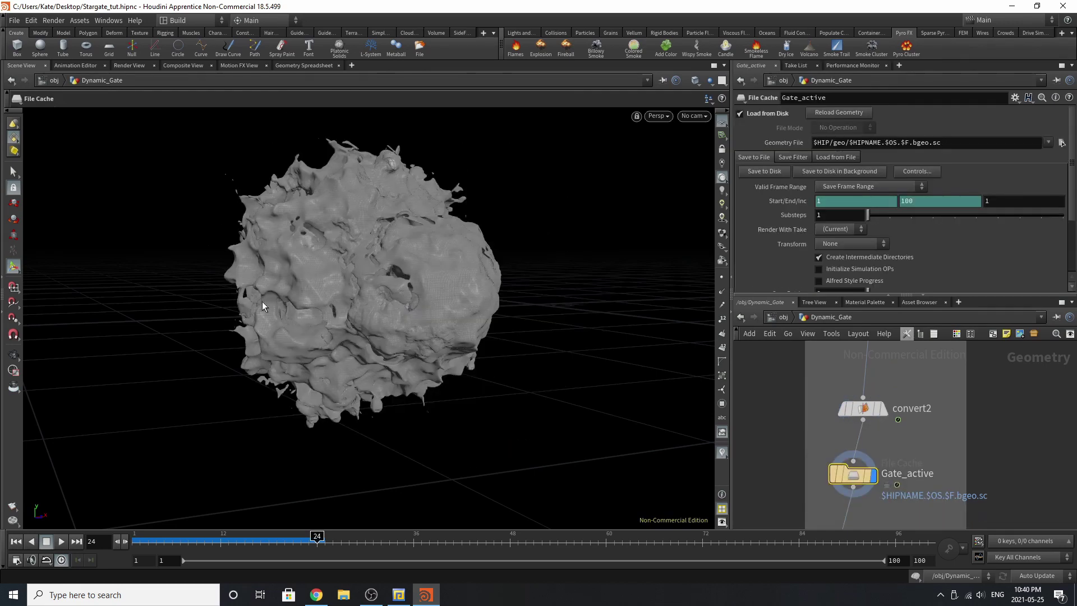
scroll(943, 375, "down", 3)
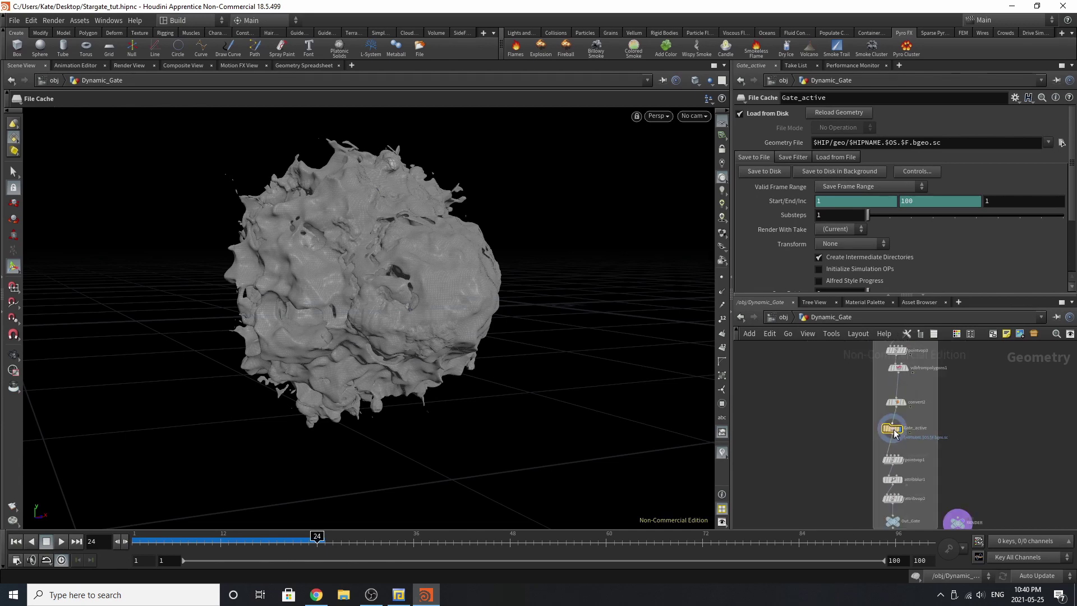
scroll(906, 443, "up", 4)
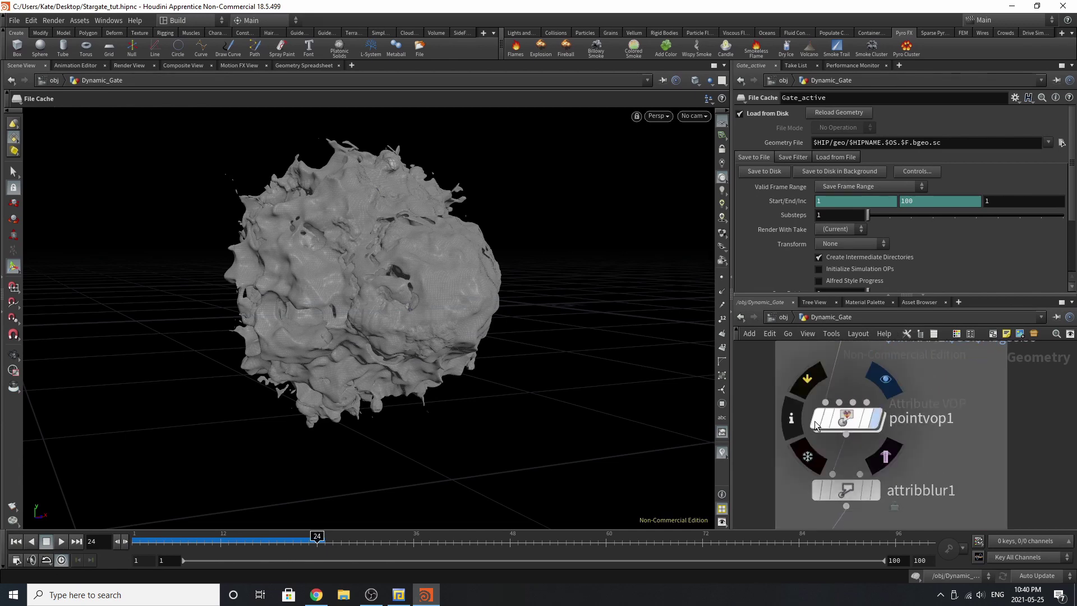
Display pointvop1 and select it to review its effect on the mesh and its VEX setup.
left_click(829, 421)
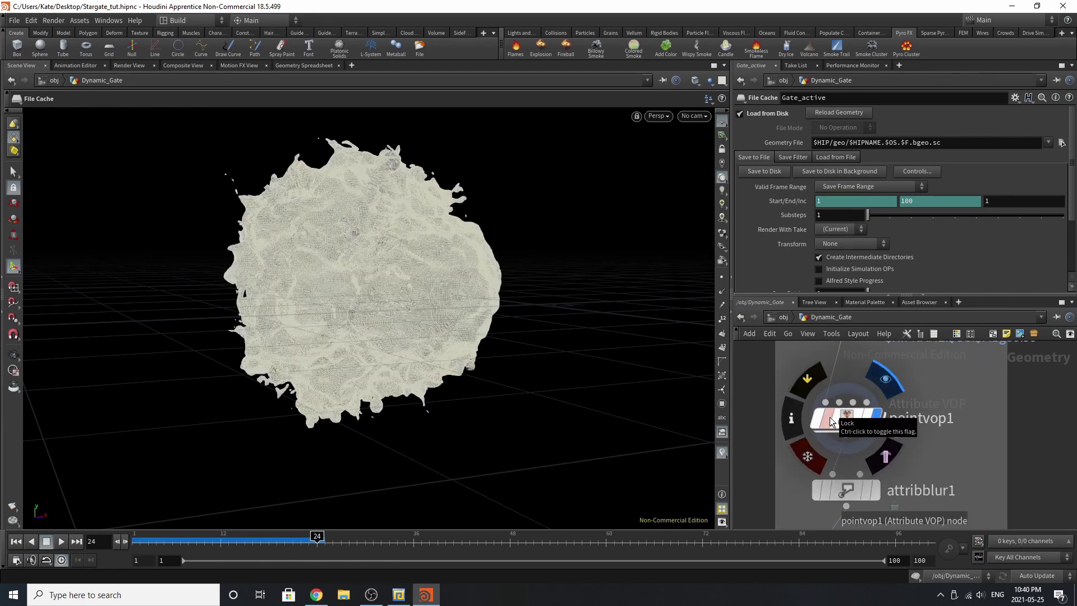
left_click(830, 421)
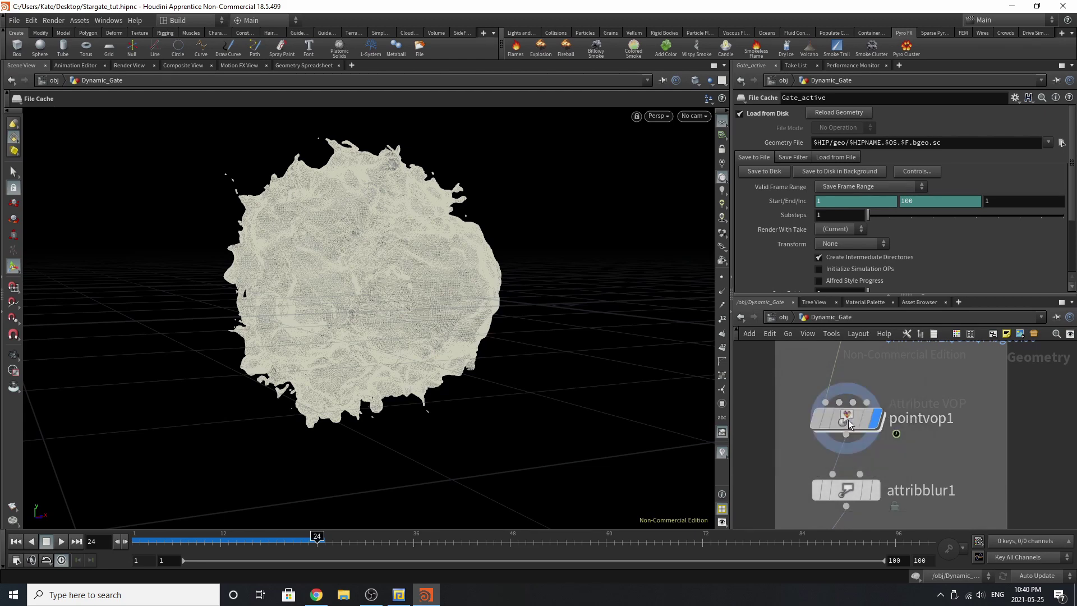
left_click(848, 423)
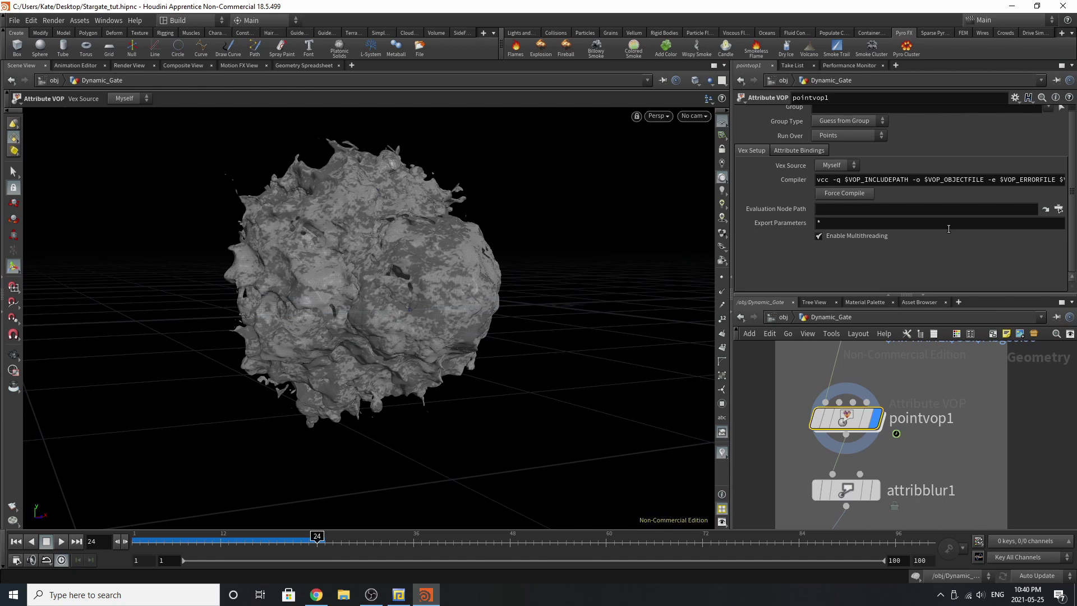
Find pointvop3 above vdbfrompolygons1, then display and select it to review its mesh and its minimum and maximum source values.
scroll(767, 387, "down", 3)
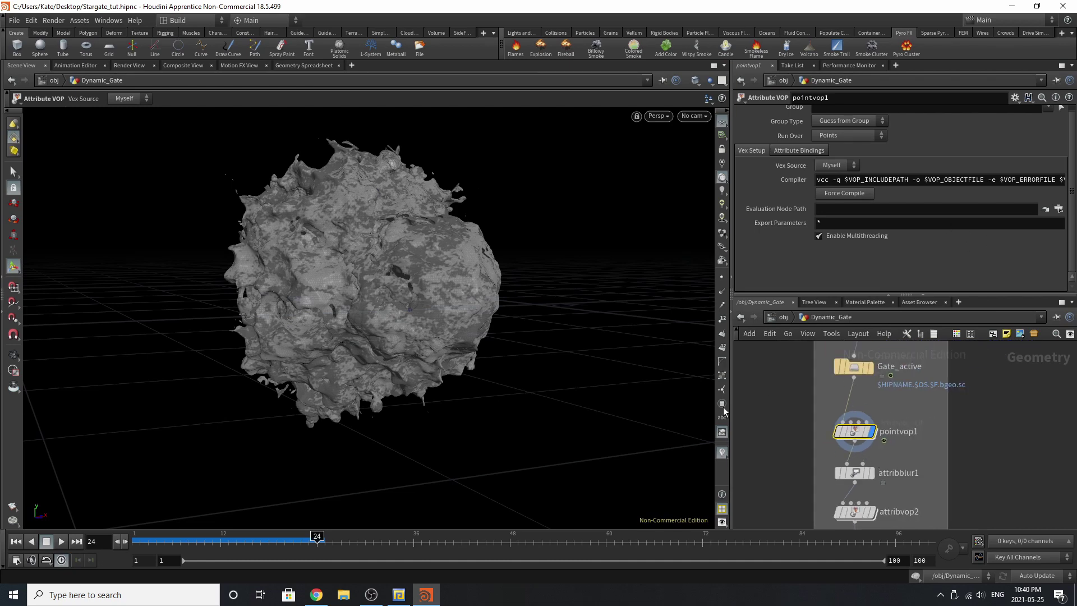
scroll(897, 476, "down", 3)
scroll(842, 500, "up", 3)
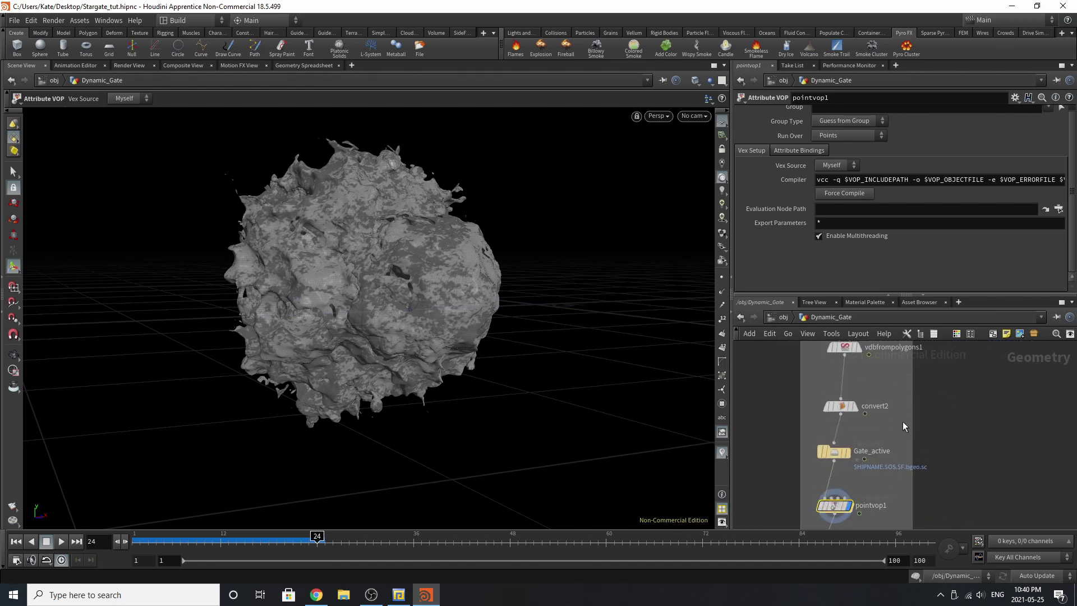
scroll(853, 449, "down", 3)
scroll(871, 381, "up", 3)
scroll(866, 418, "up", 2)
mouse_move(859, 419)
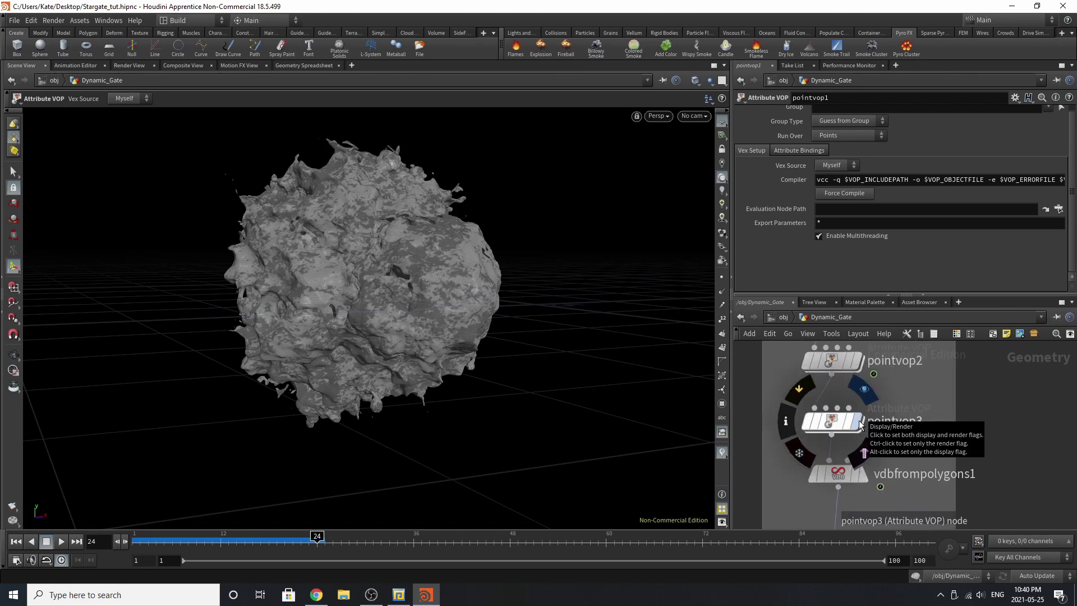
left_click(832, 425)
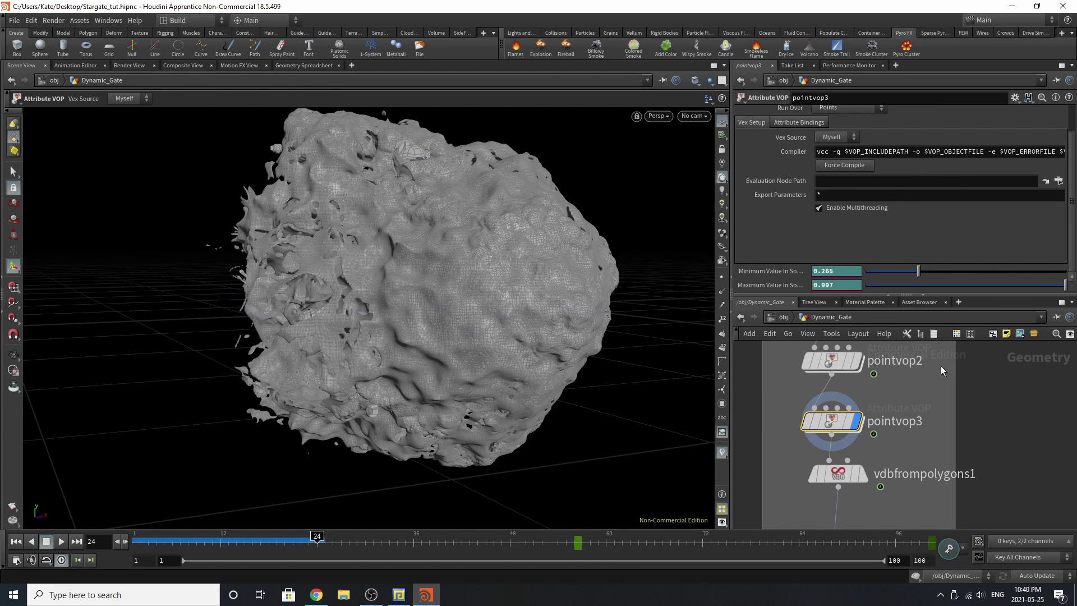
left_click(817, 408)
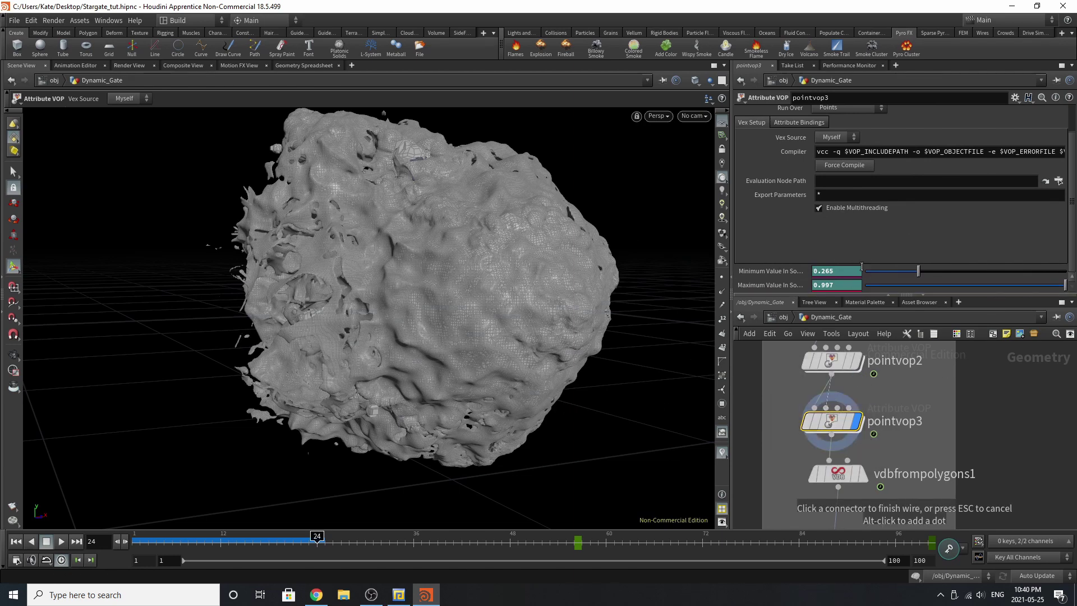
key("Escape")
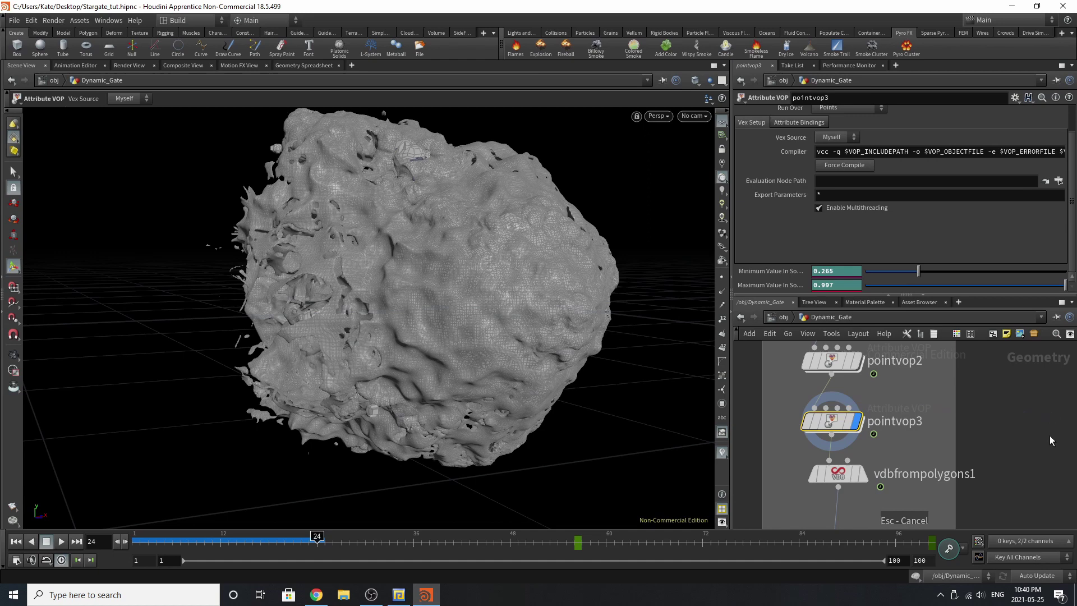
Set the update mode to Manual and go to frames 56 and 100 to check pointvop3's keyed minimum source value.
left_click(1036, 575)
left_click(1044, 563)
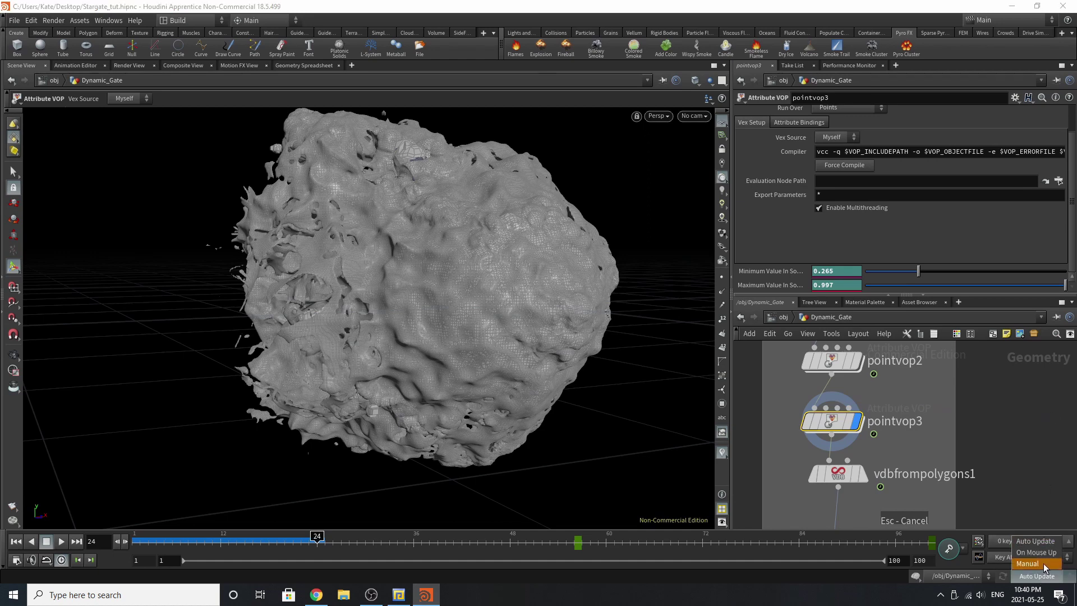
left_click(574, 552)
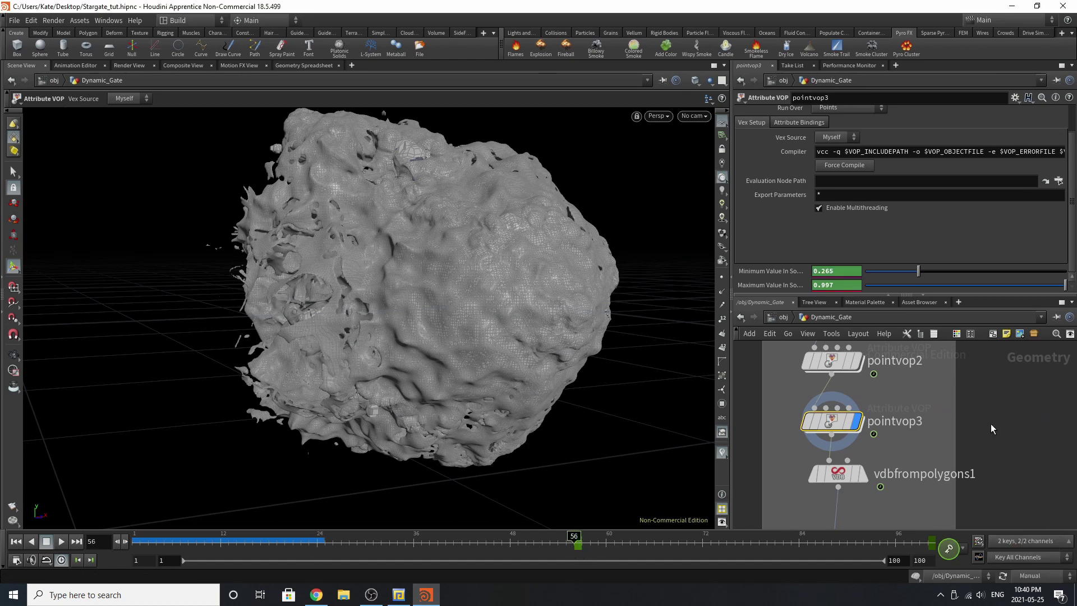
left_click(928, 541)
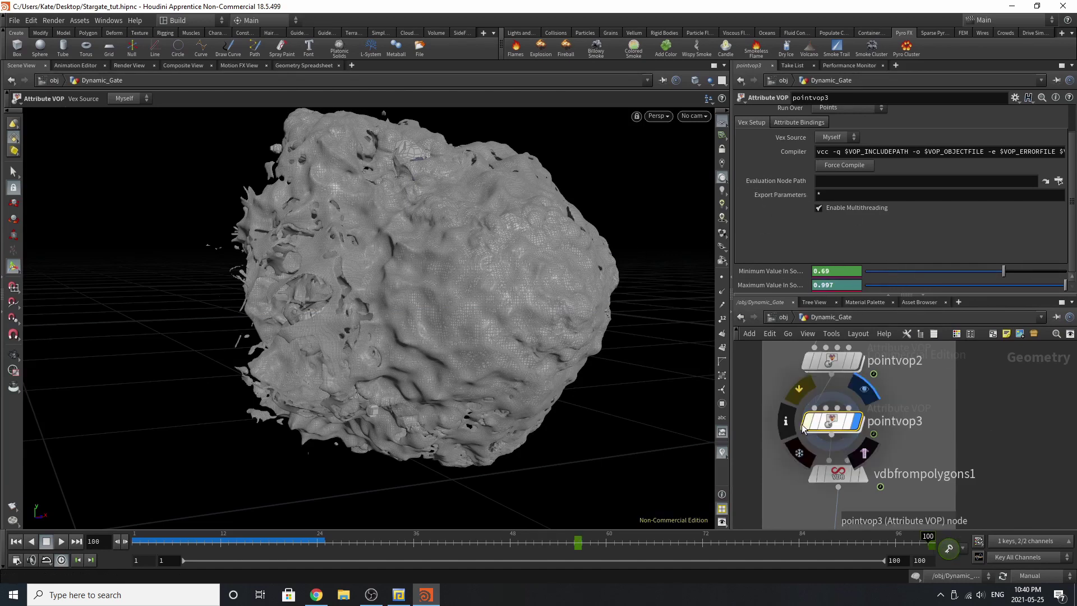
Display and select pointvop1 below the file cache, and set the update mode to Auto Update.
scroll(841, 426, "down", 6)
scroll(846, 402, "up", 4)
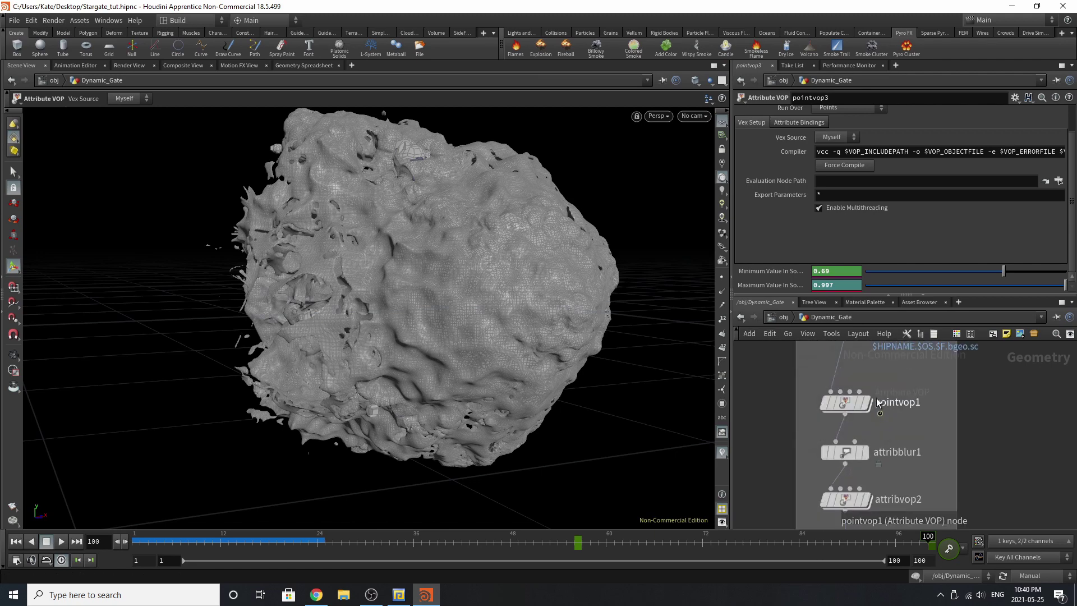
left_click(862, 403)
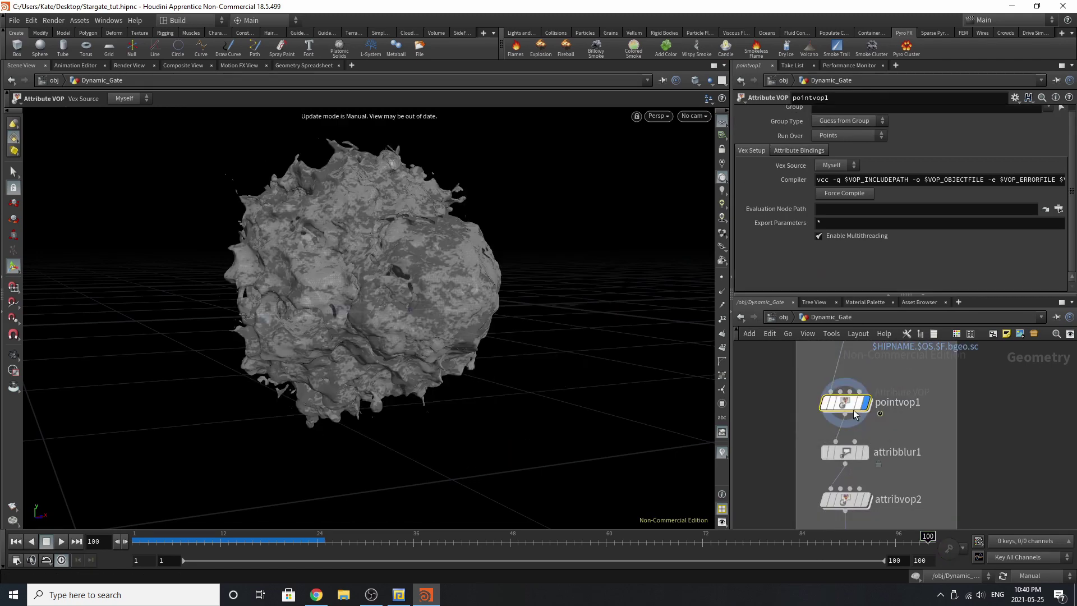
left_click(1037, 576)
left_click(1038, 544)
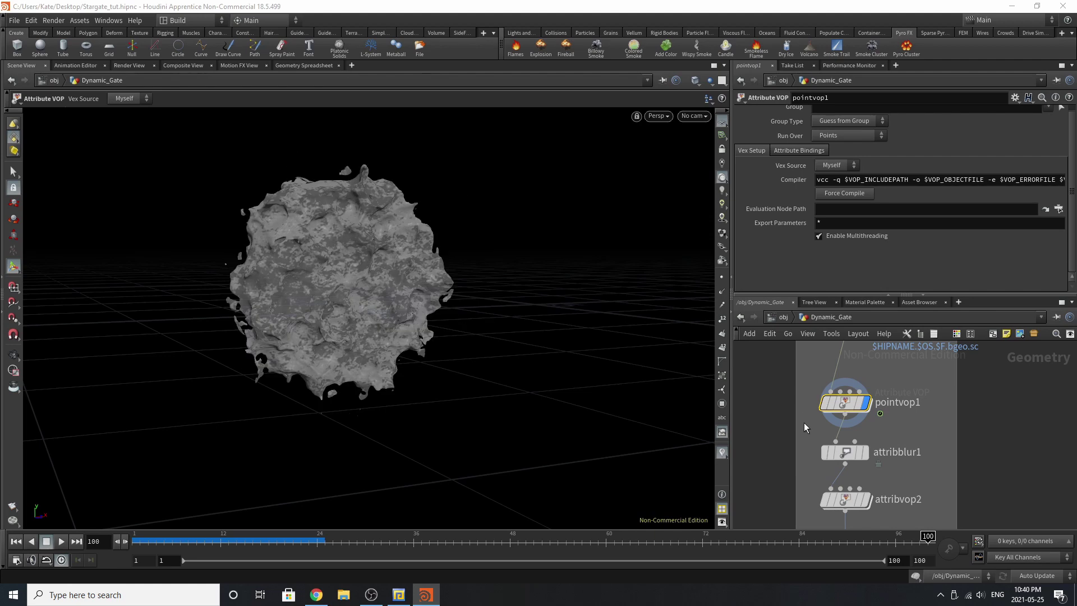
Enter pointvop1, move curlnoise1 up slightly, and select it to review its noise type, roughness and turbulence settings.
scroll(803, 423, "up", 3)
double_click(832, 416)
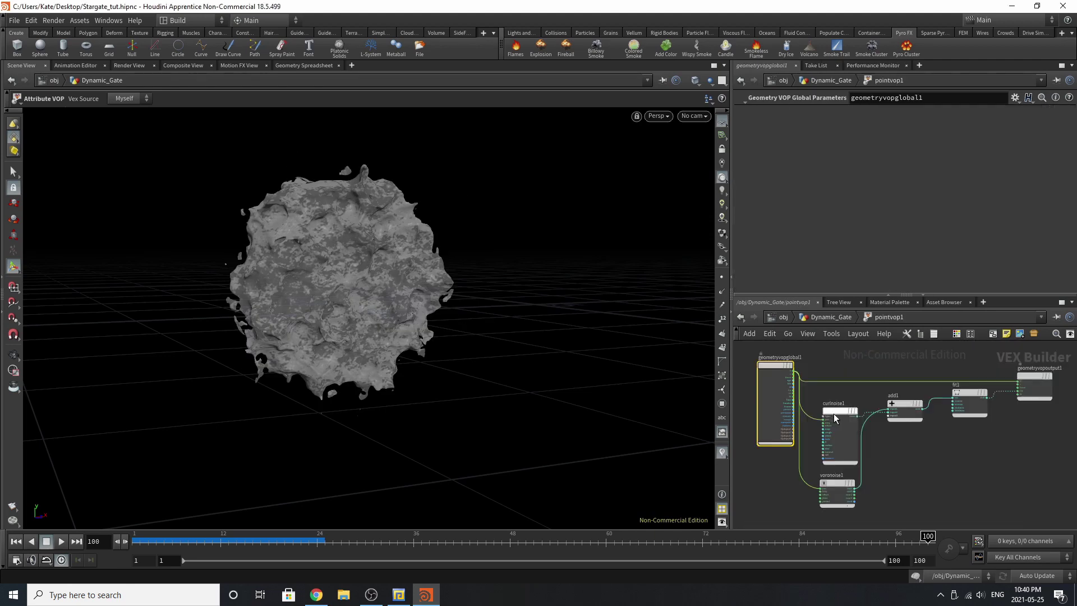
scroll(840, 416, "up", 3)
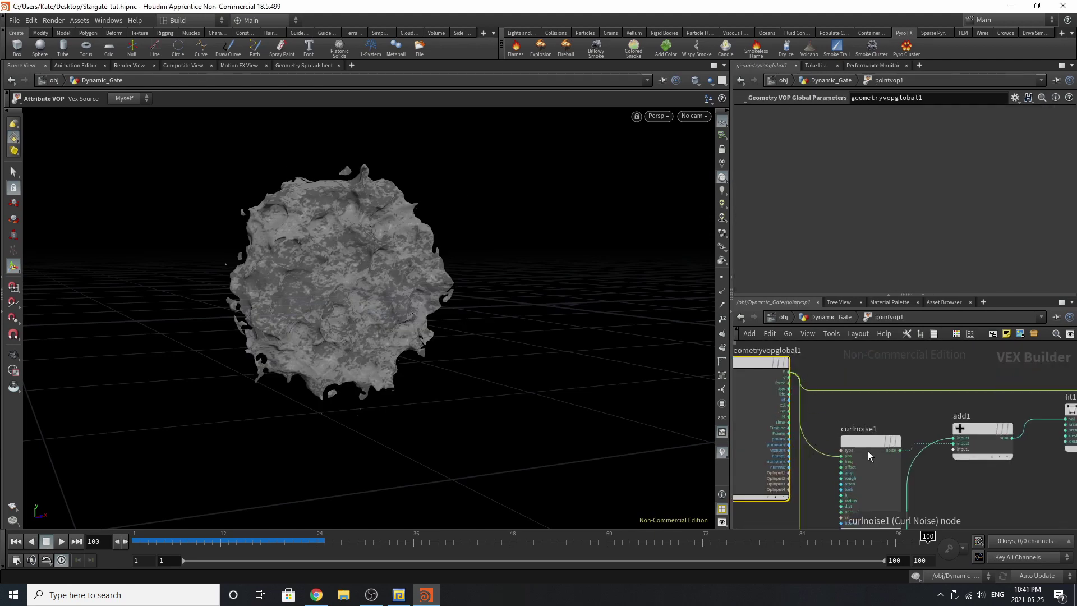
left_click_drag(867, 443, 863, 418)
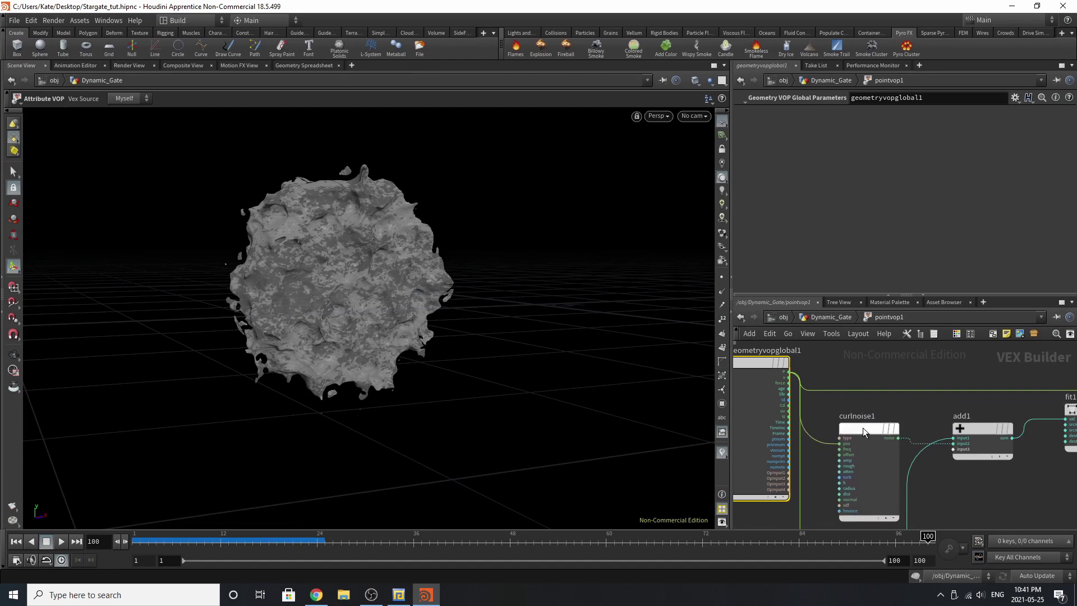
scroll(829, 420, "up", 2)
scroll(926, 192, "up", 2)
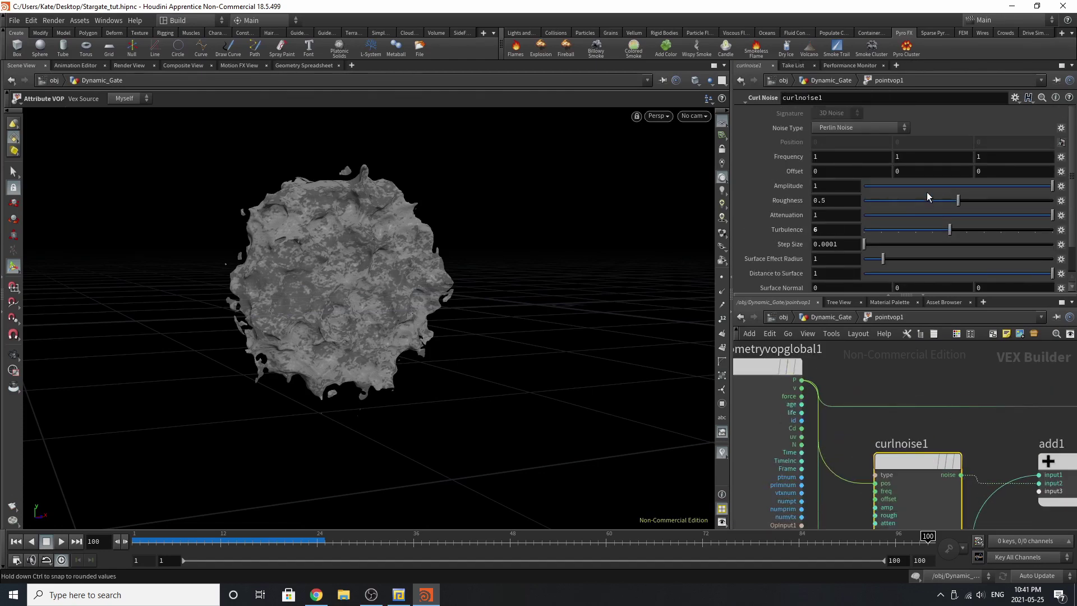
scroll(926, 193, "down", 2)
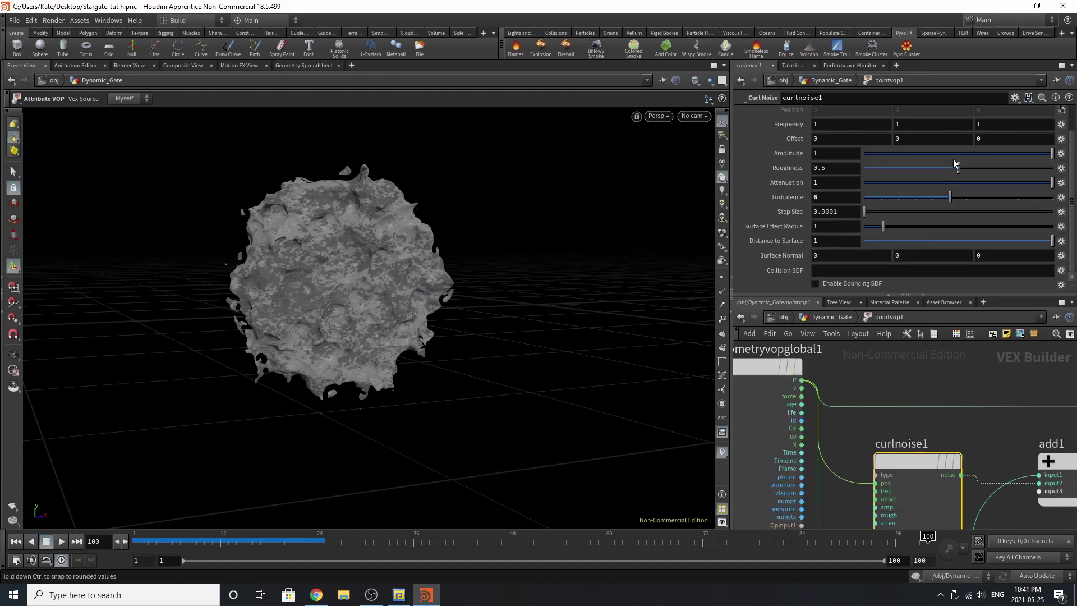
Select voronoise1 to review its frequency and jitter, and add1 to check which noise outputs it combines.
scroll(834, 378, "down", 5)
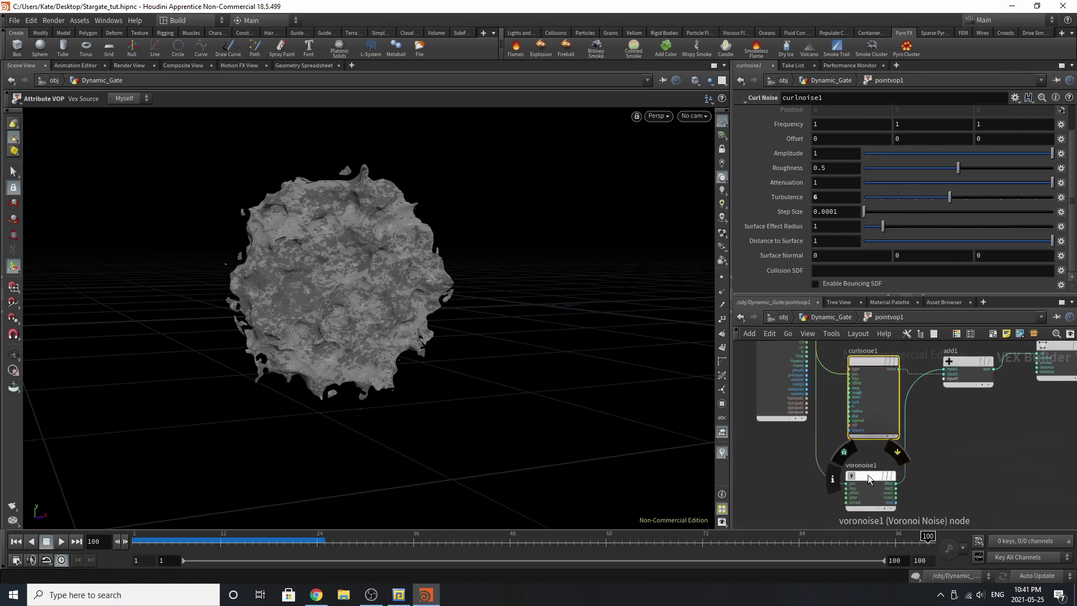
left_click(868, 475)
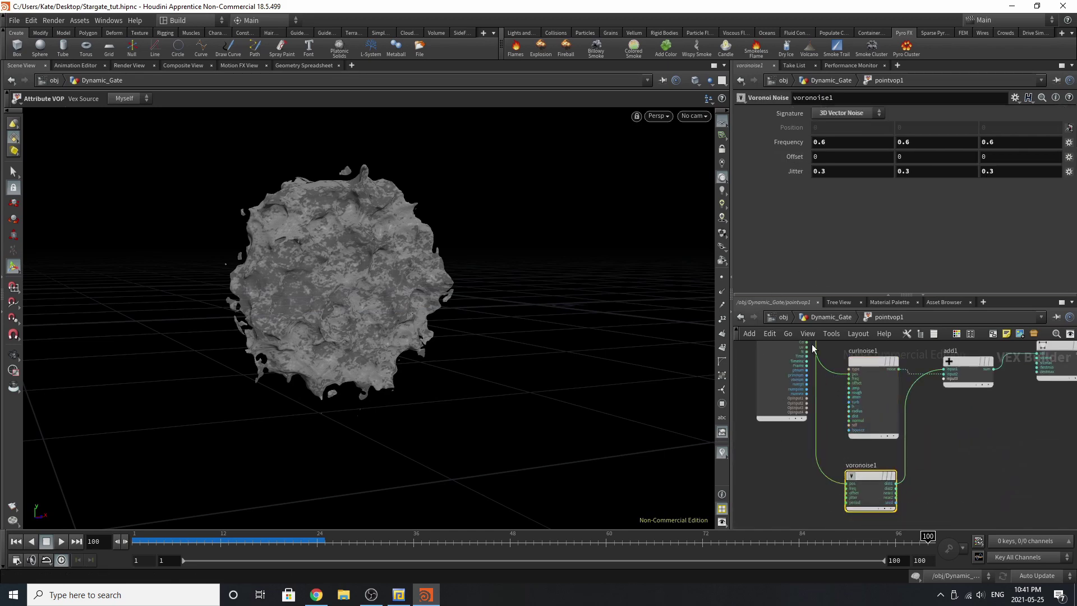
key("h")
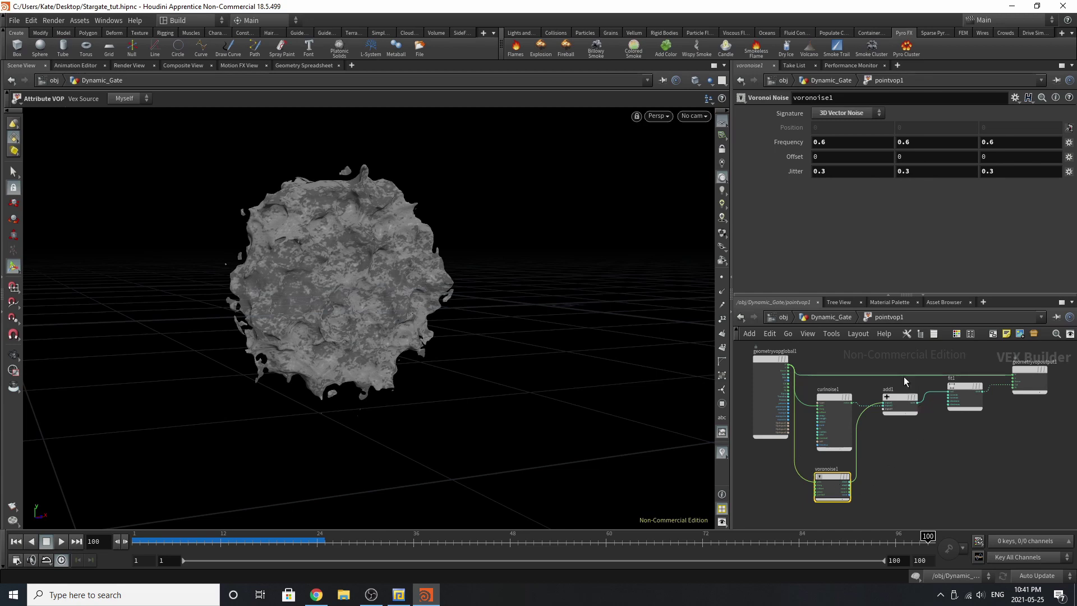
scroll(901, 380, "up", 3)
left_click(898, 414)
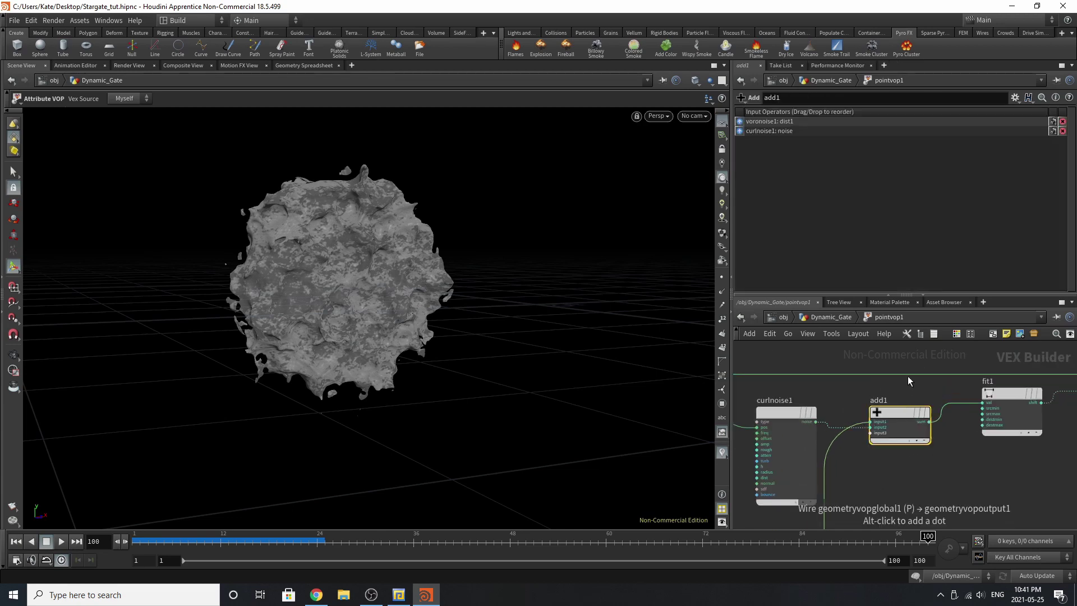
Select fit1, try a Source Min of 0.232, and undo the change.
scroll(1001, 440, "down", 2)
left_click(999, 425)
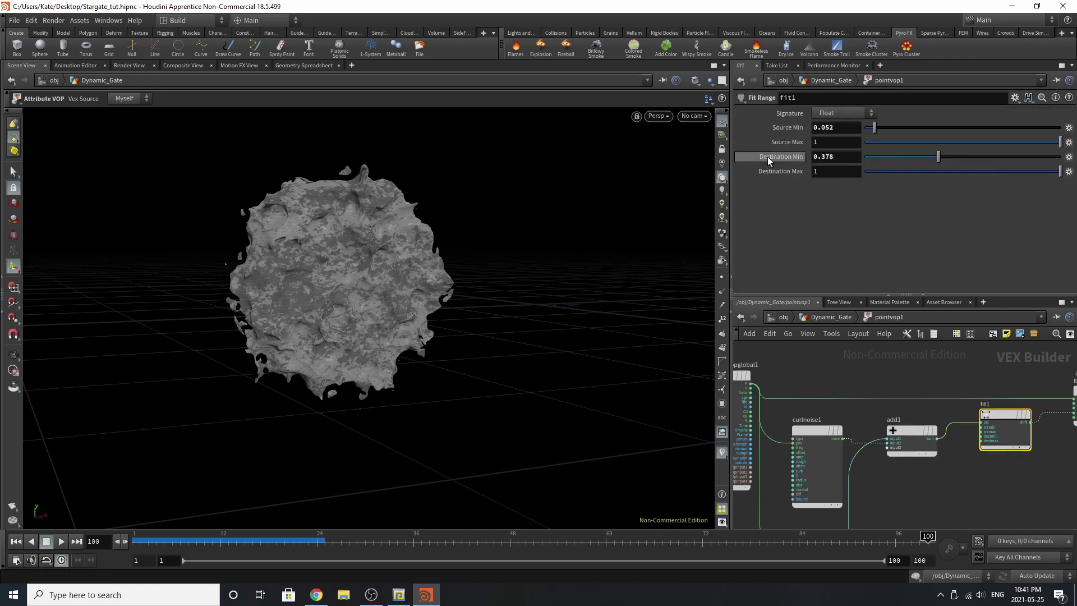
scroll(1056, 442, "up", 3)
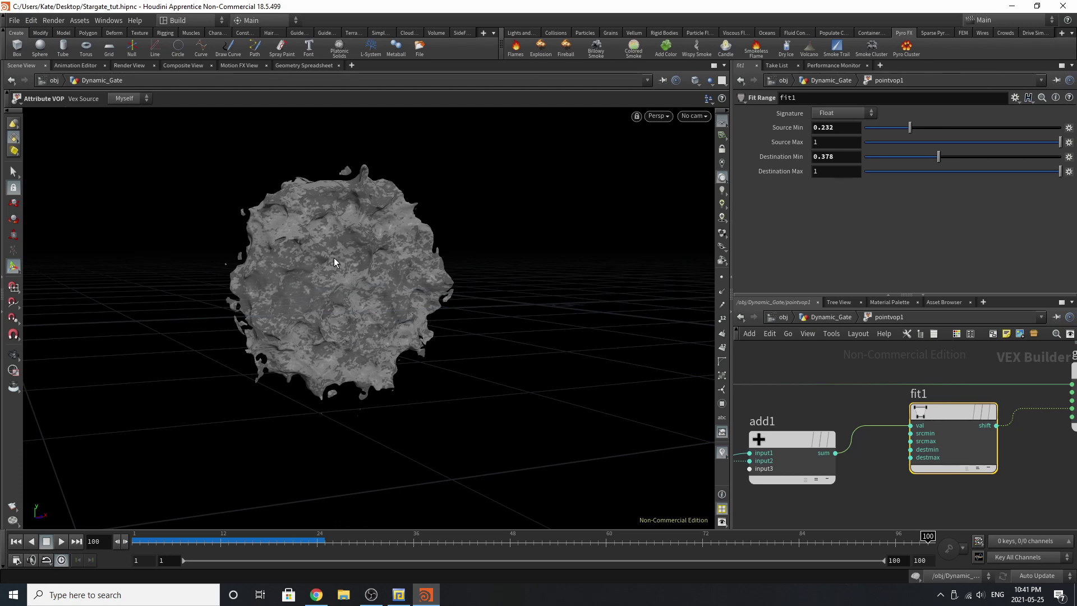
key("ctrl+z")
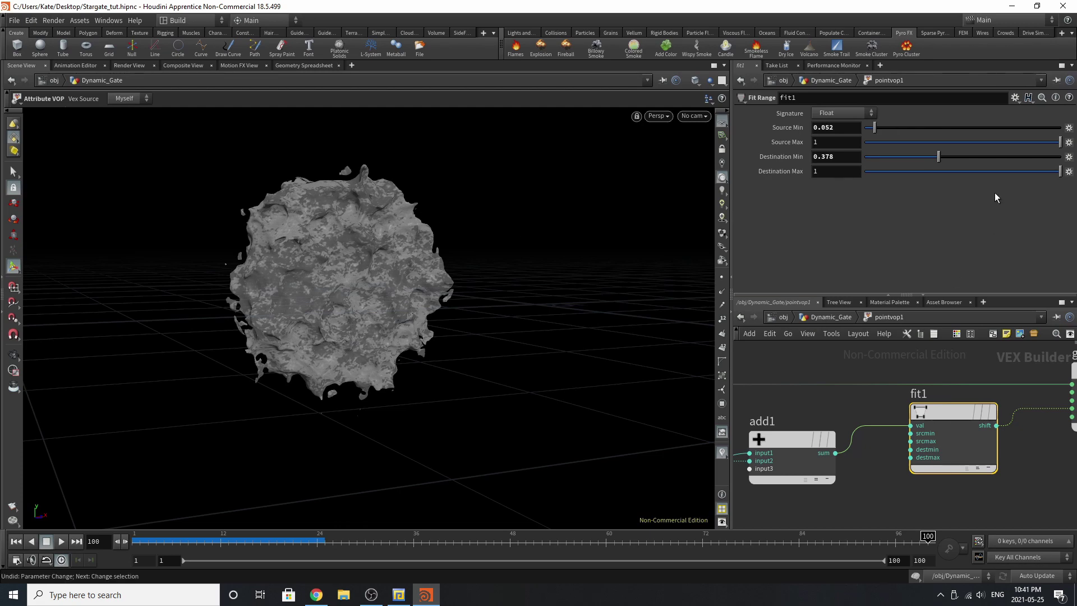
Trace fit1's shift output to Cd and cut the wire from geometryvopglobal1's P to geometryvopoutput1's P input.
scroll(982, 484, "down", 2)
scroll(918, 462, "up", 3)
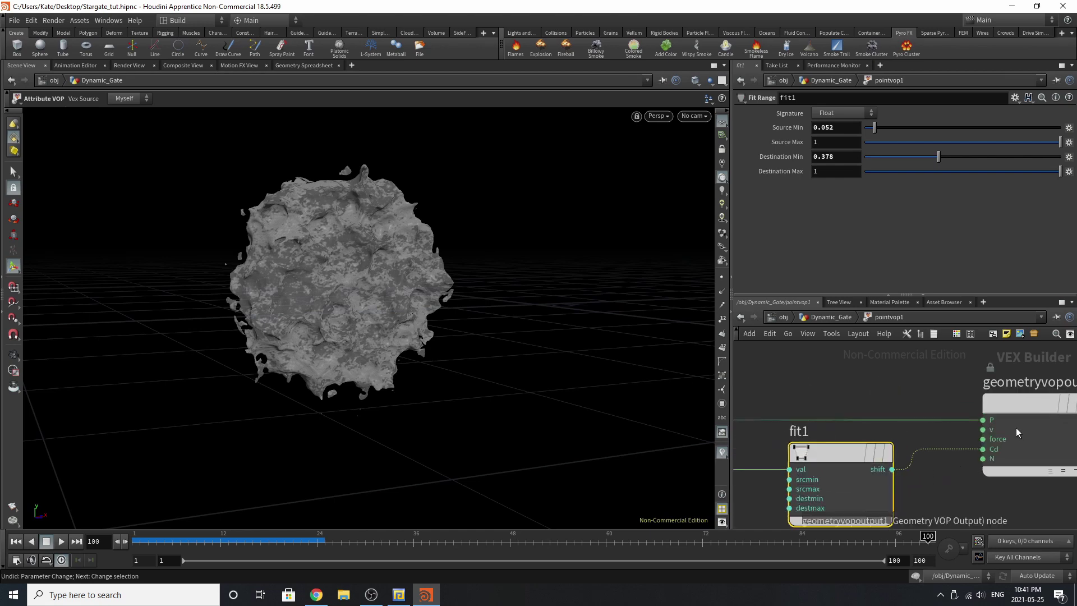
scroll(1008, 445, "down", 3)
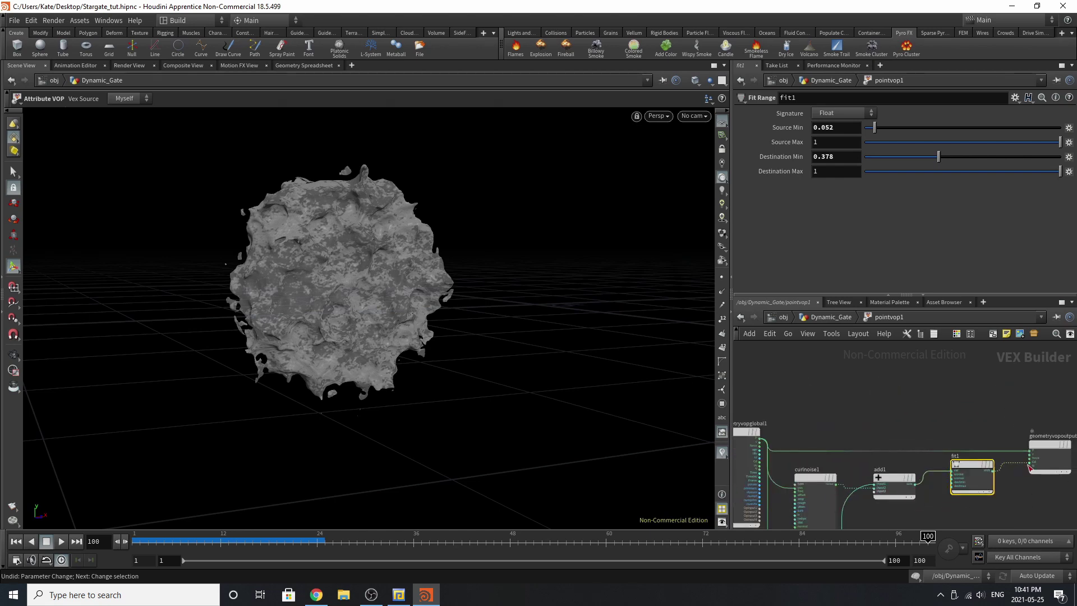
scroll(1030, 467, "up", 2)
key("y")
left_click_drag(892, 389, 884, 461)
scroll(886, 446, "down", 2)
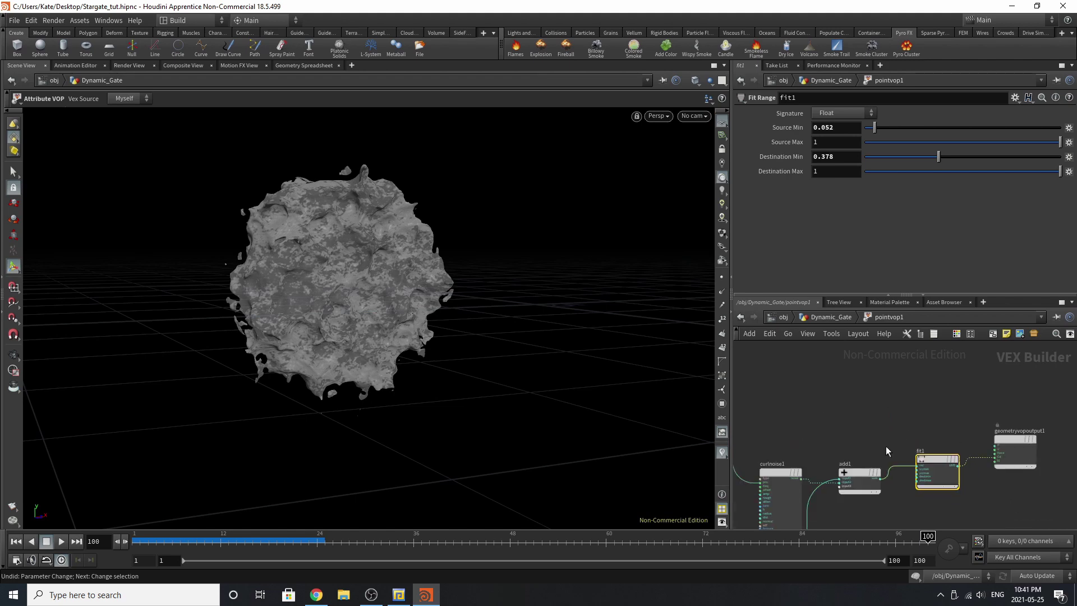
Move fit1 up so its shift output sits closer to level with the Cd input of geometryvopoutput1.
scroll(996, 465, "up", 5)
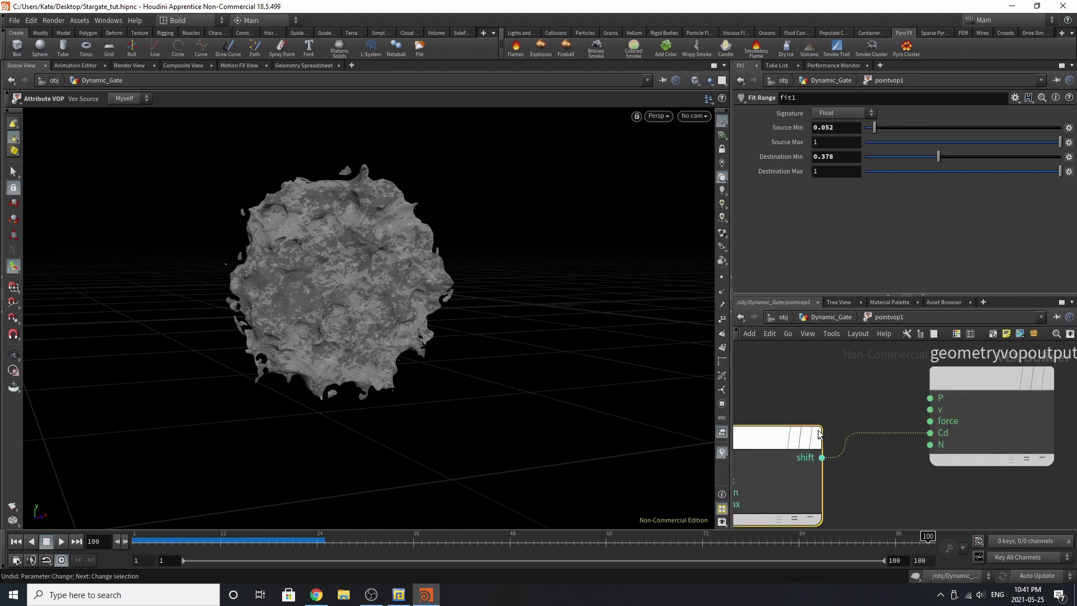
left_click_drag(819, 432, 829, 416)
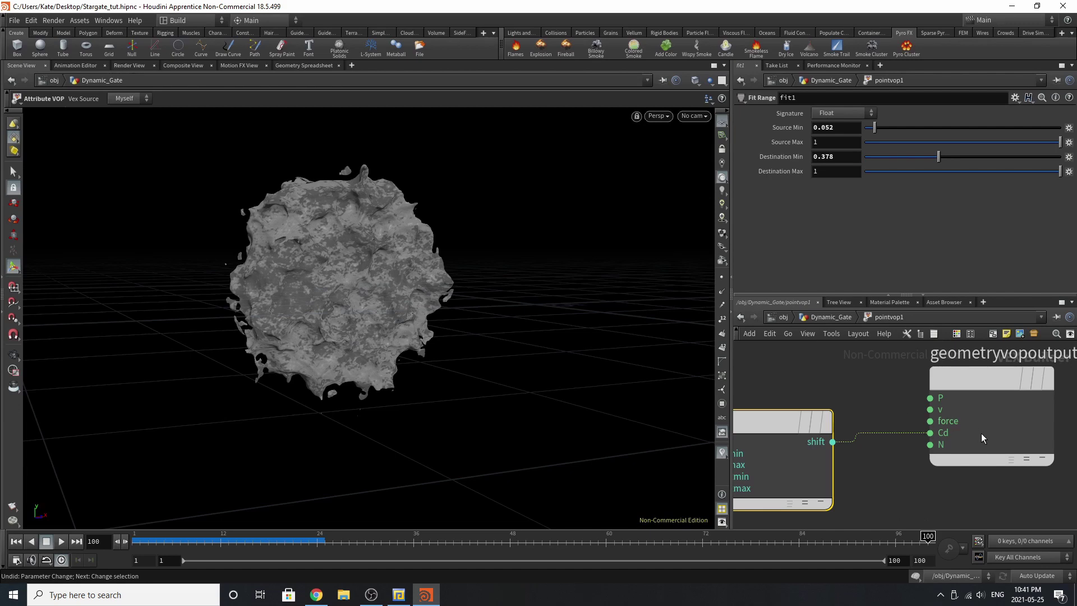
scroll(975, 423, "down", 4)
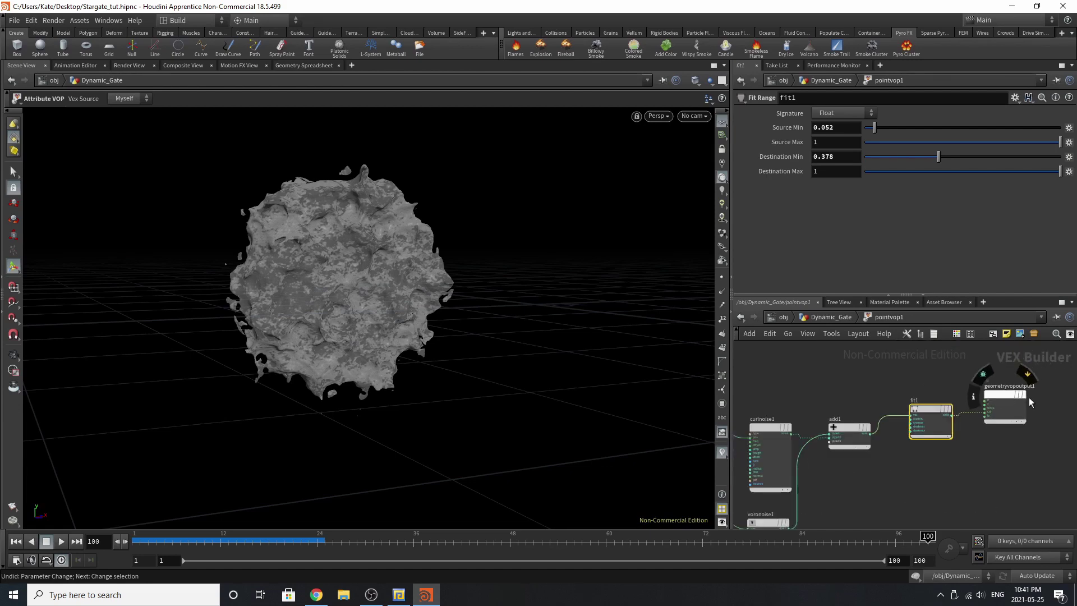
Return to the Dynamic_Gate network and find attribblur1 below pointvop1.
left_click(813, 319)
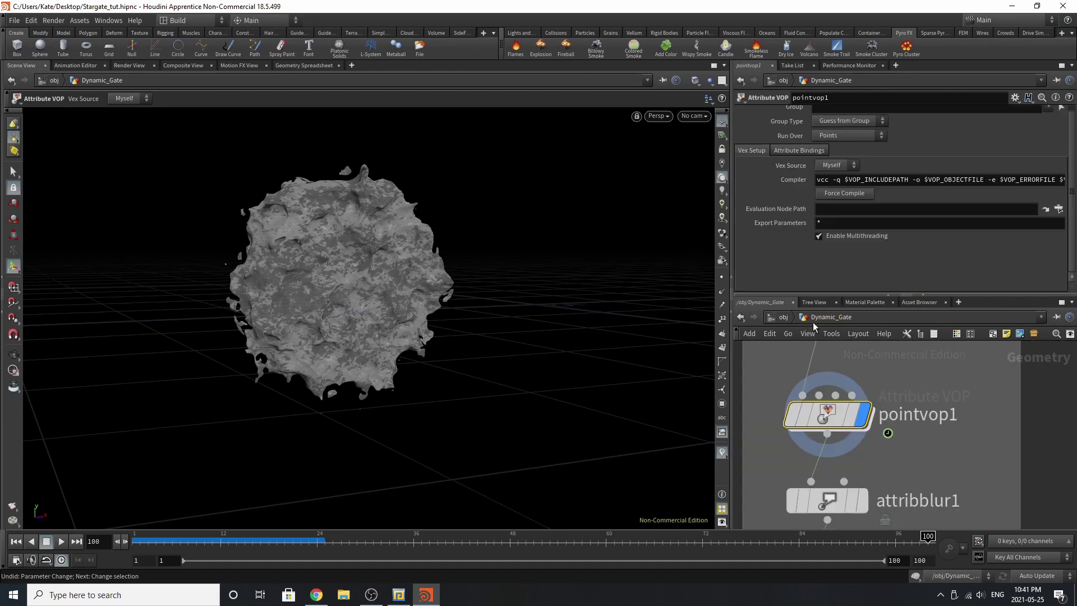
scroll(819, 432, "down", 2)
scroll(802, 446, "up", 2)
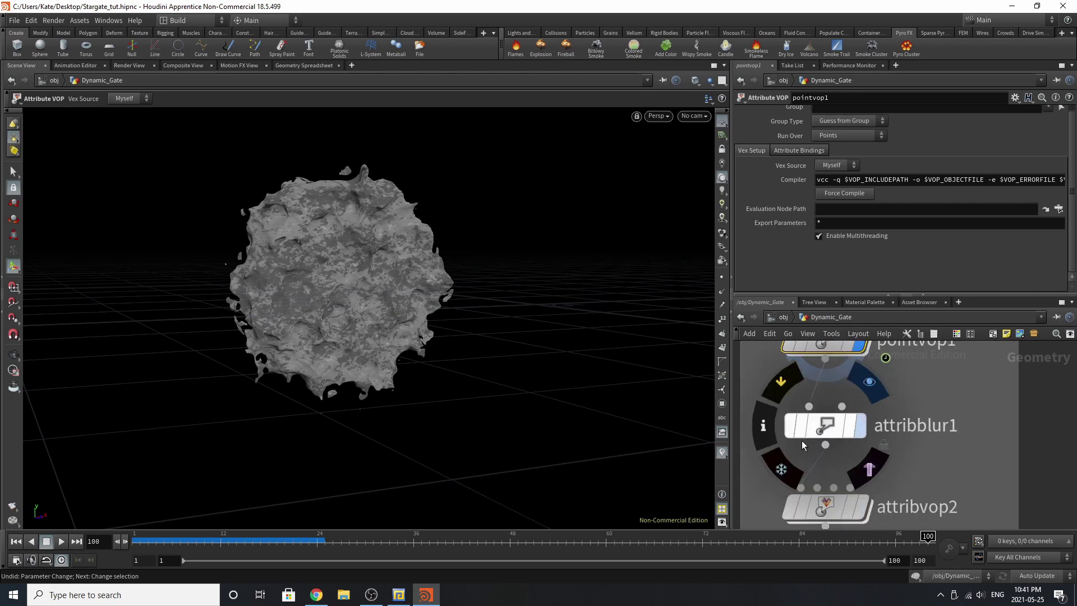
Display and select attribblur1 to review its blur settings for the Cd attribute.
left_click(868, 382)
left_click(825, 429)
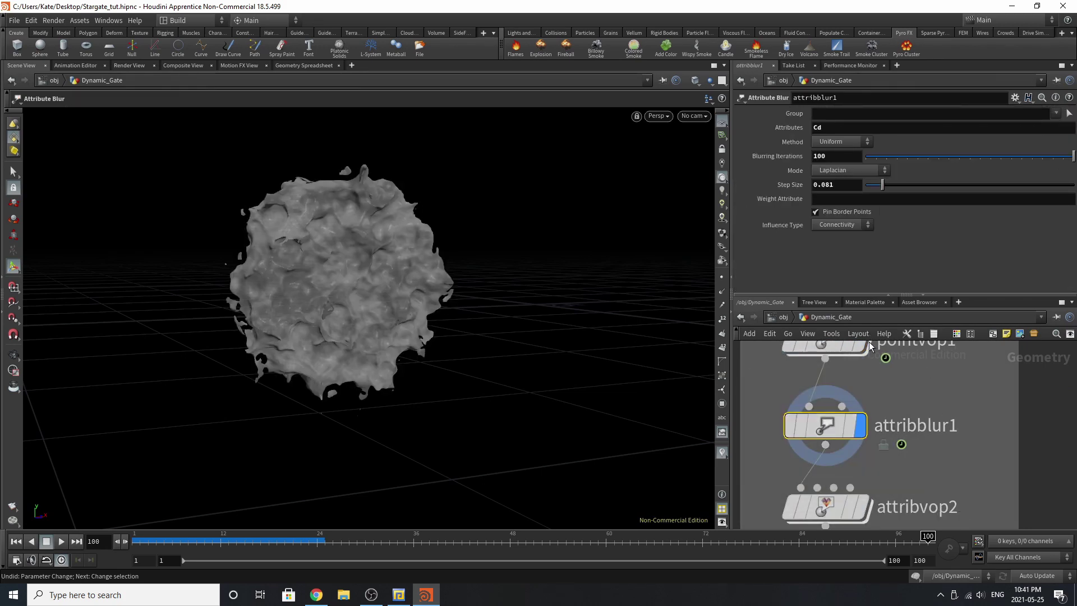
scroll(897, 420, "up", 2)
scroll(875, 431, "down", 3)
scroll(884, 440, "up", 3)
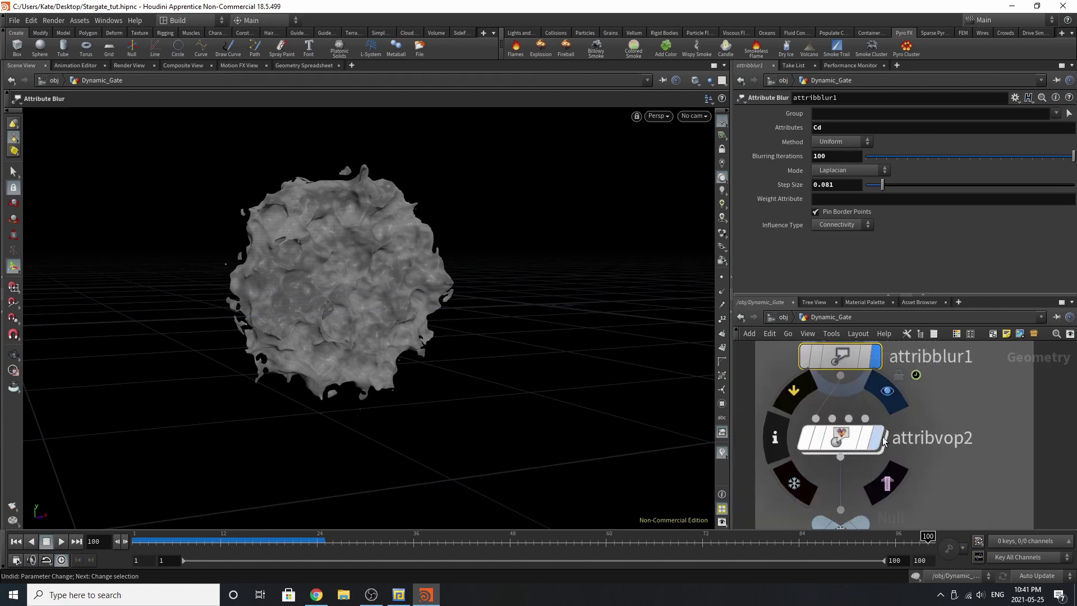
Display and select attribvop2, and examine its result on the gate surface from another angle.
left_click(883, 441)
left_click(844, 439)
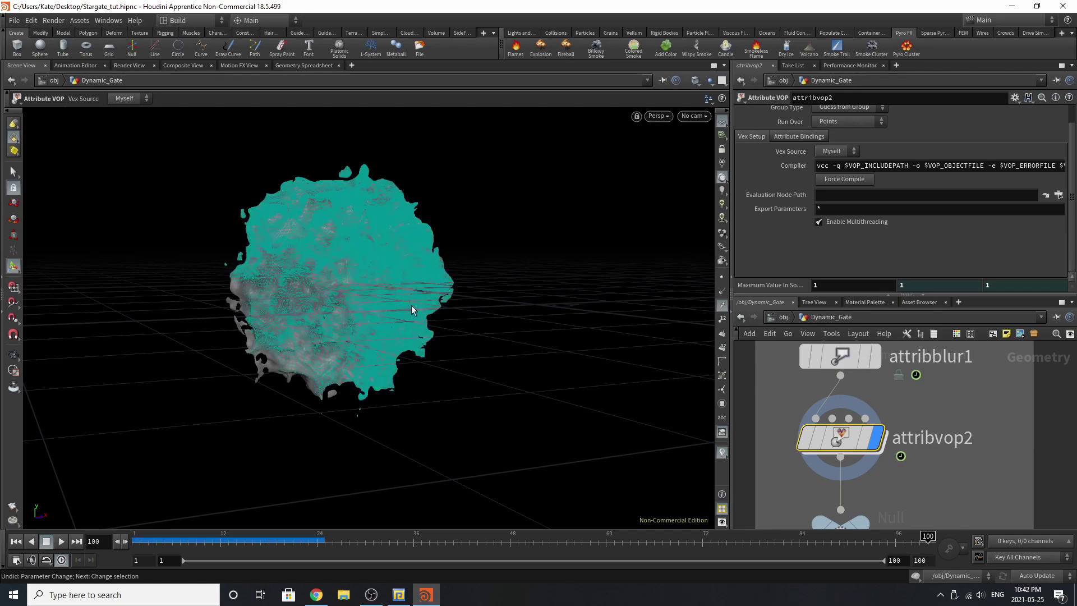
key("Escape")
left_click_drag(348, 294, 591, 272)
key("Return")
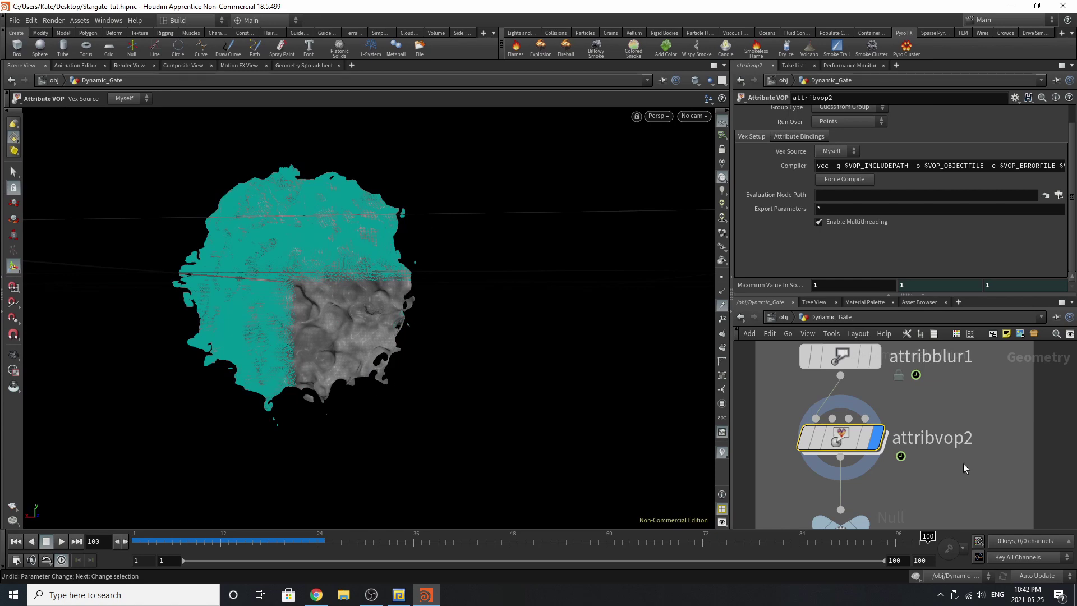
Open the network inside attribvop2 and bypass its fit1 node.
double_click(840, 437)
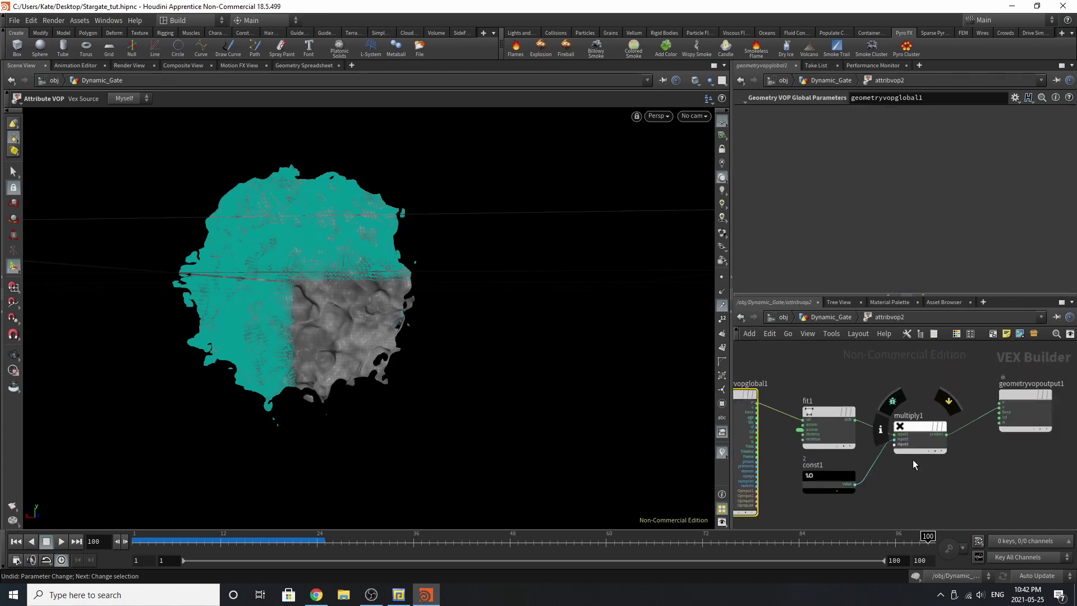
scroll(849, 399, "up", 3)
left_click(847, 417)
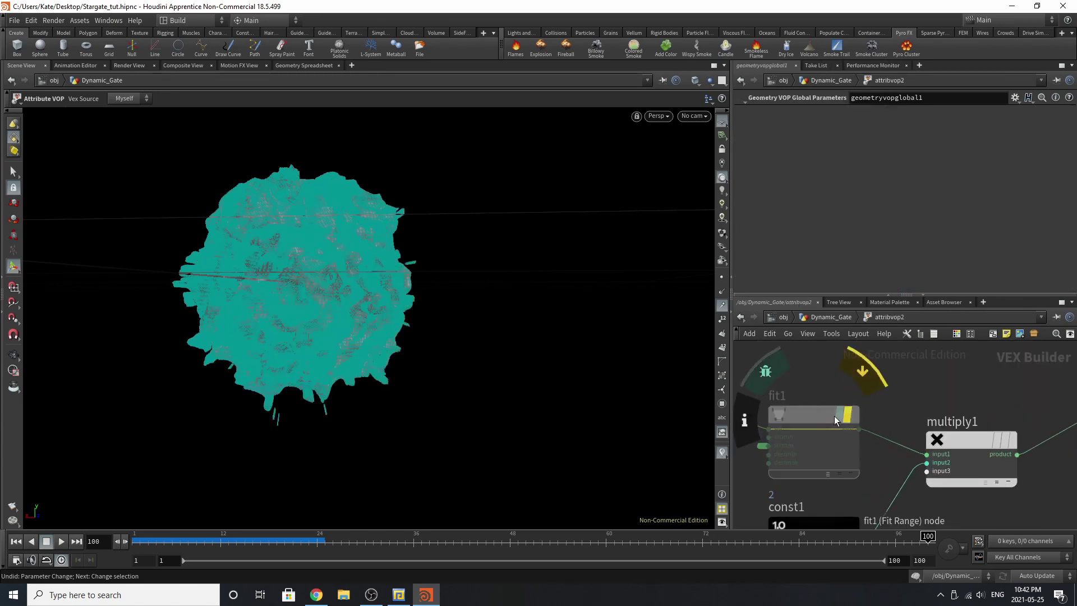
Inspect the gate surface and its teal lines up close from the side, and go to frame 22.
key("Escape")
left_click_drag(480, 286, 208, 308)
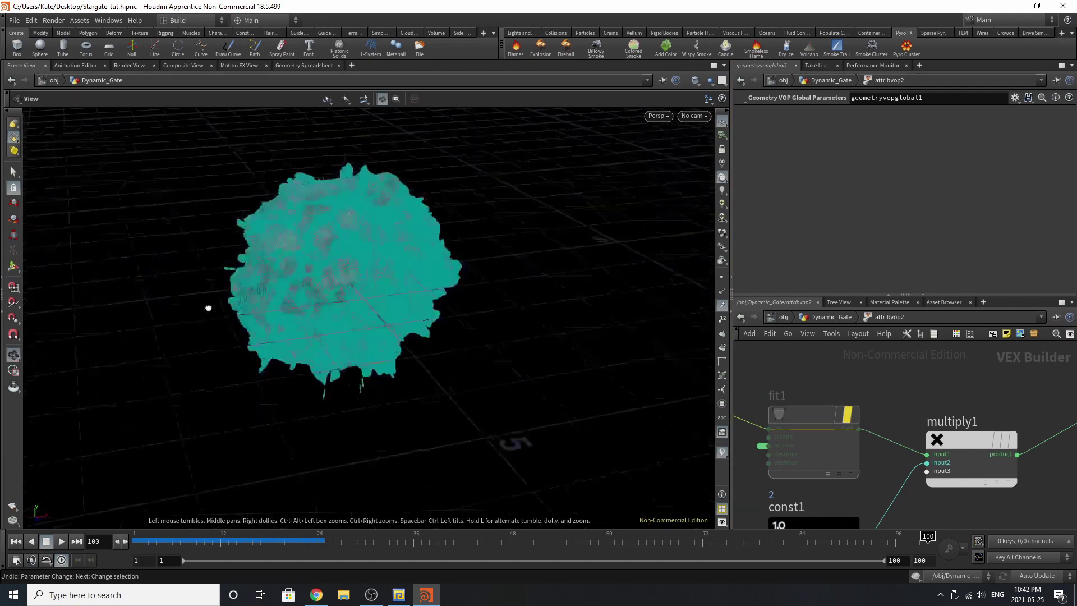
scroll(452, 240, "up", 3)
scroll(336, 288, "up", 3)
scroll(476, 272, "up", 3)
scroll(297, 314, "up", 3)
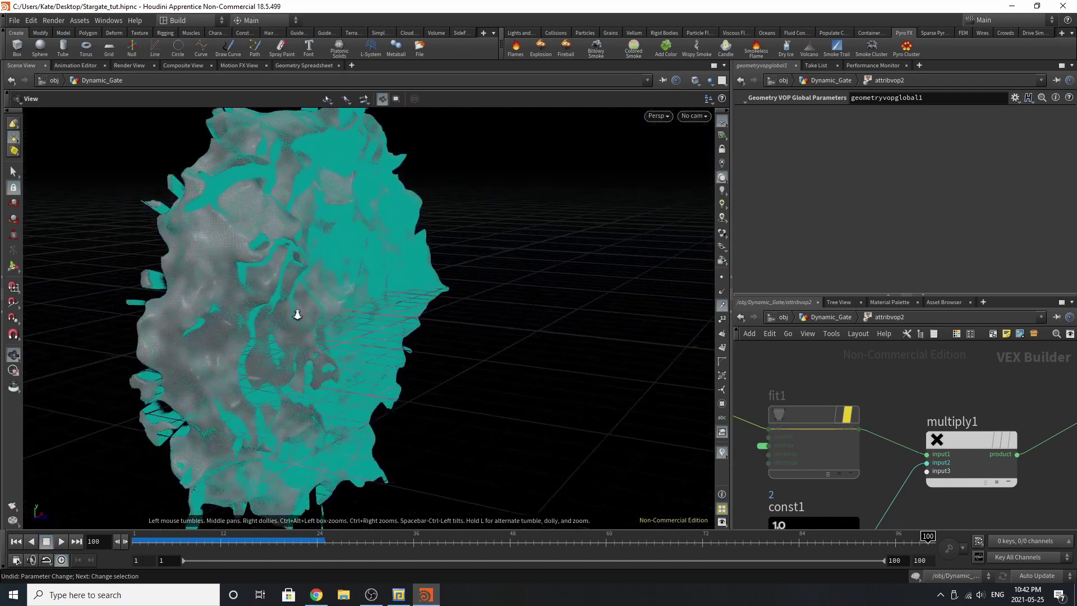
scroll(297, 314, "up", 3)
key("Return")
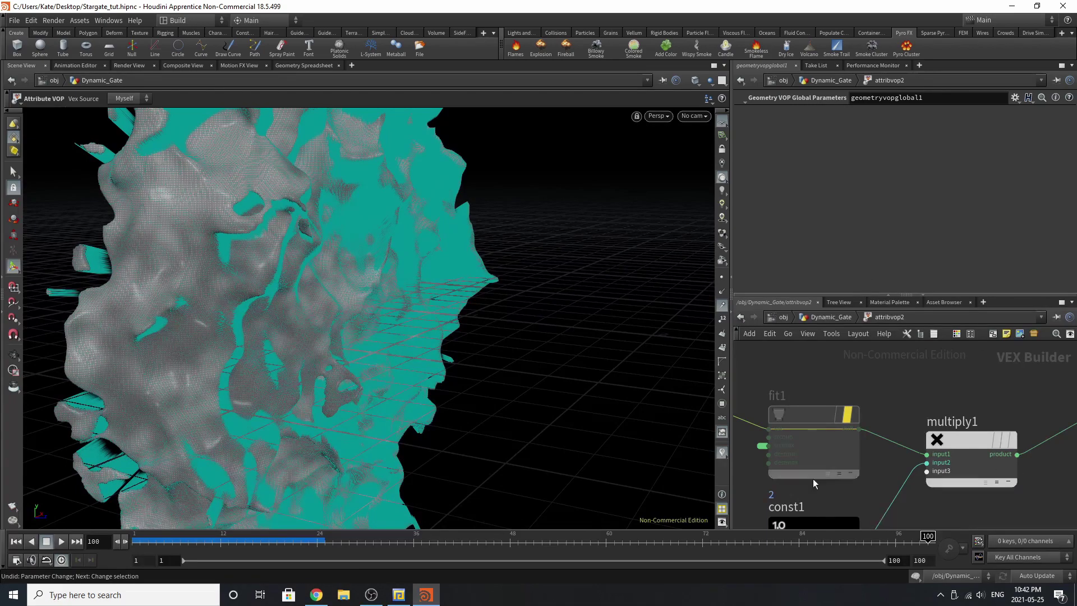
scroll(813, 479, "down", 3)
scroll(793, 471, "up", 2)
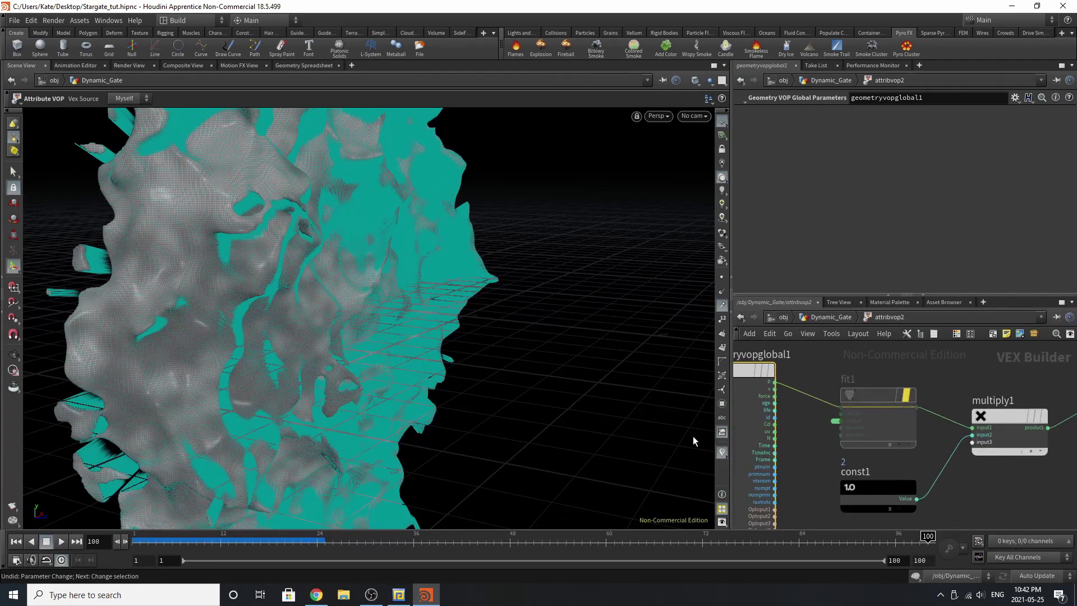
key("Escape")
left_click_drag(429, 272, 263, 275)
key("Return")
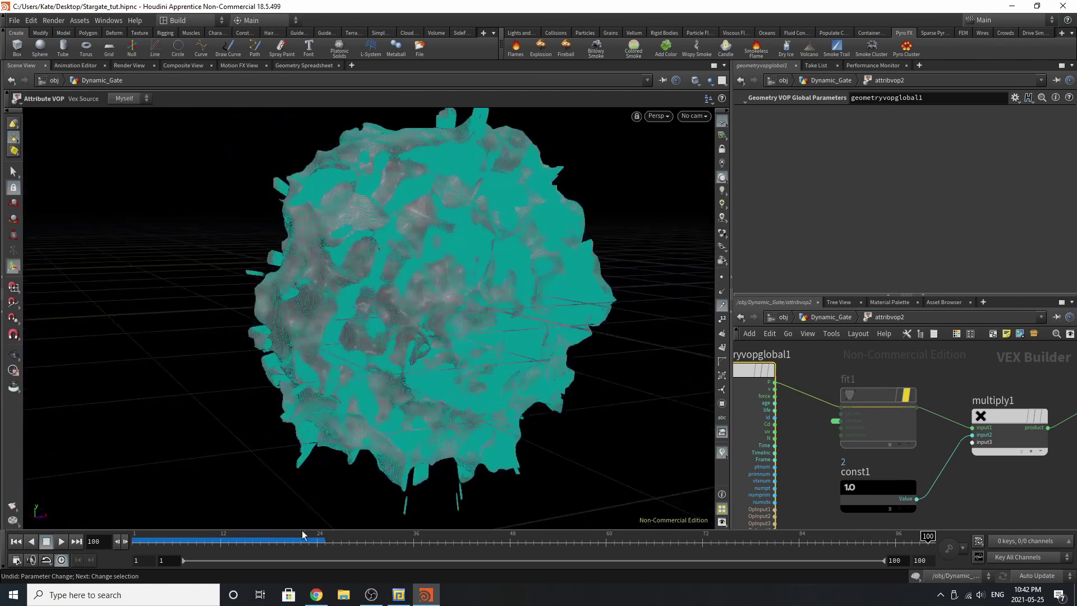
left_click(301, 538)
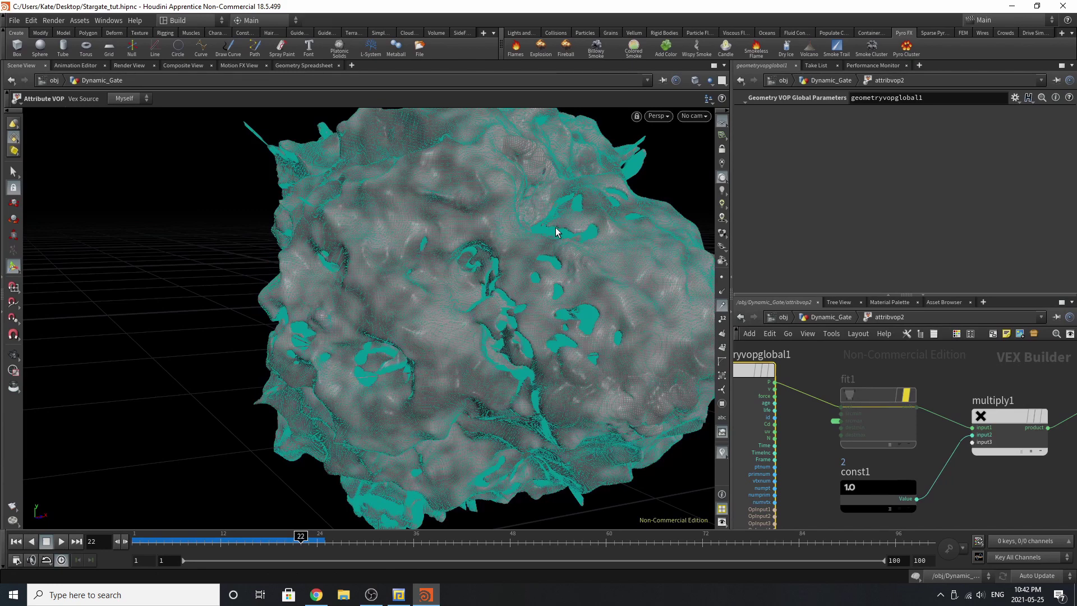
Review the inputs of multiply1 and the float value of const1 inside attribvop2.
scroll(856, 466, "down", 3)
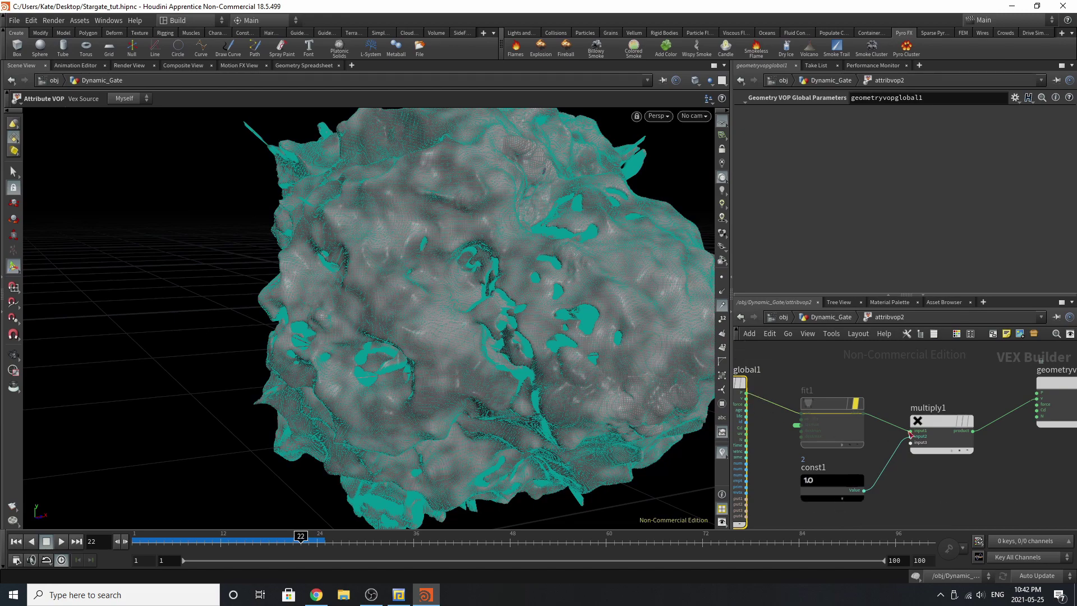
left_click(934, 419)
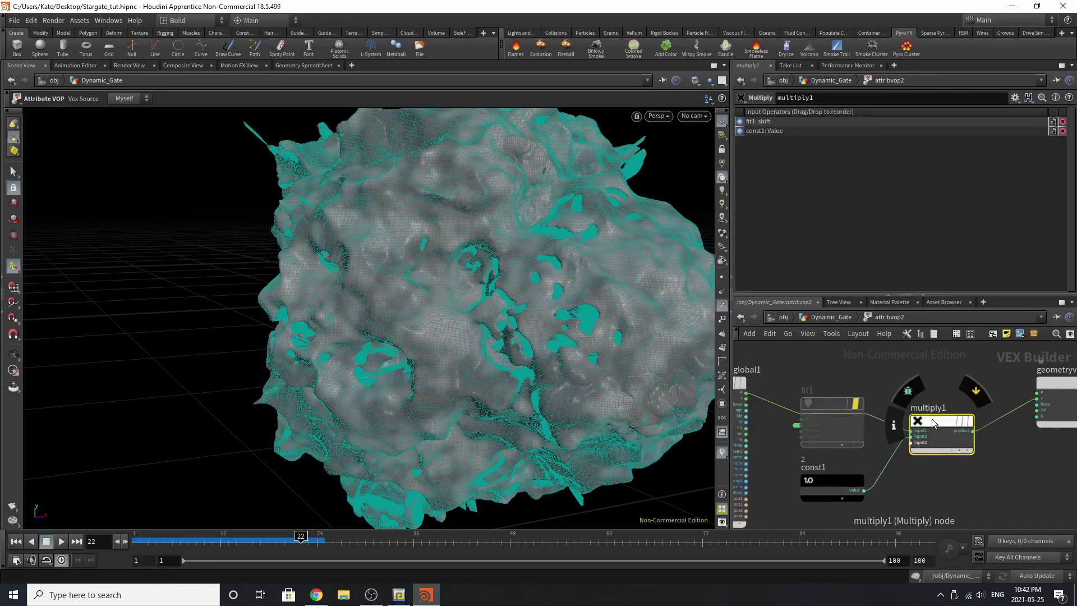
left_click(822, 483)
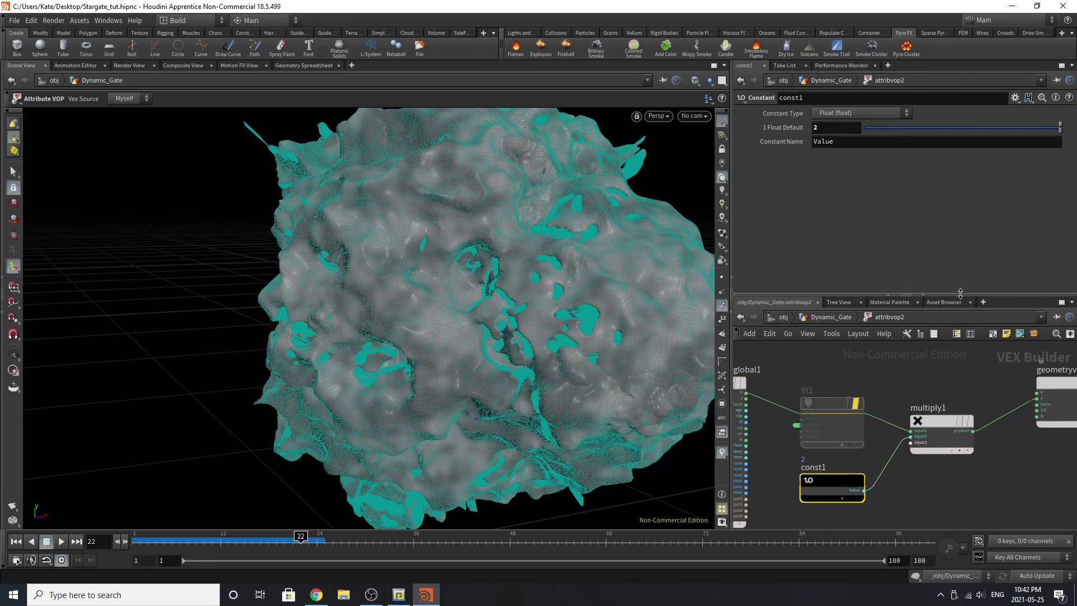
scroll(860, 462, "down", 3)
scroll(1015, 421, "up", 8)
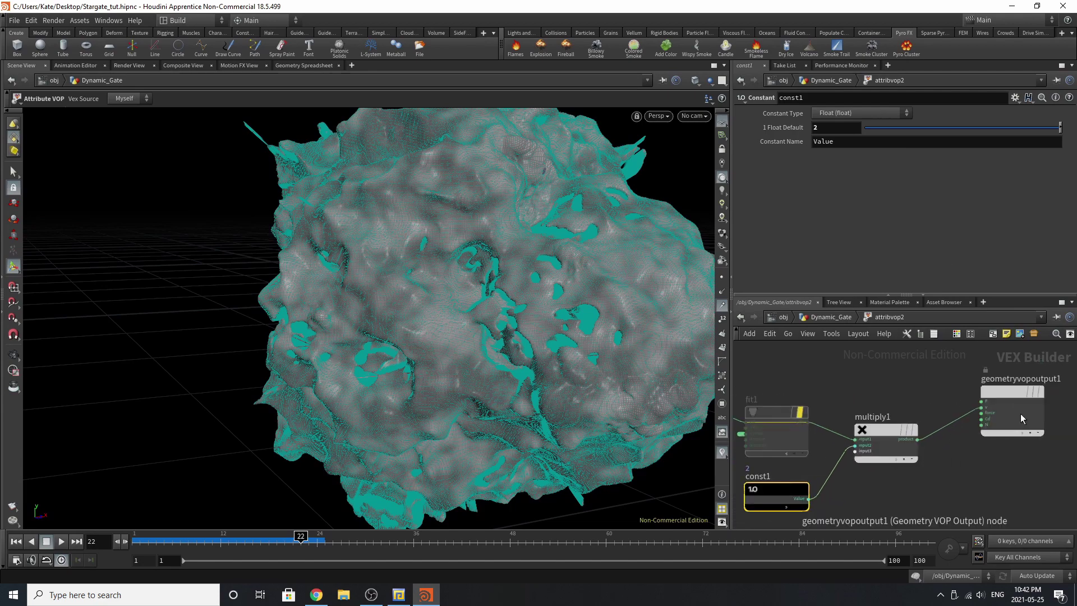
Move geometryvopoutput1 down so its v input sits closer to level with multiply1's product output.
left_click(1003, 414)
scroll(1002, 412, "down", 3)
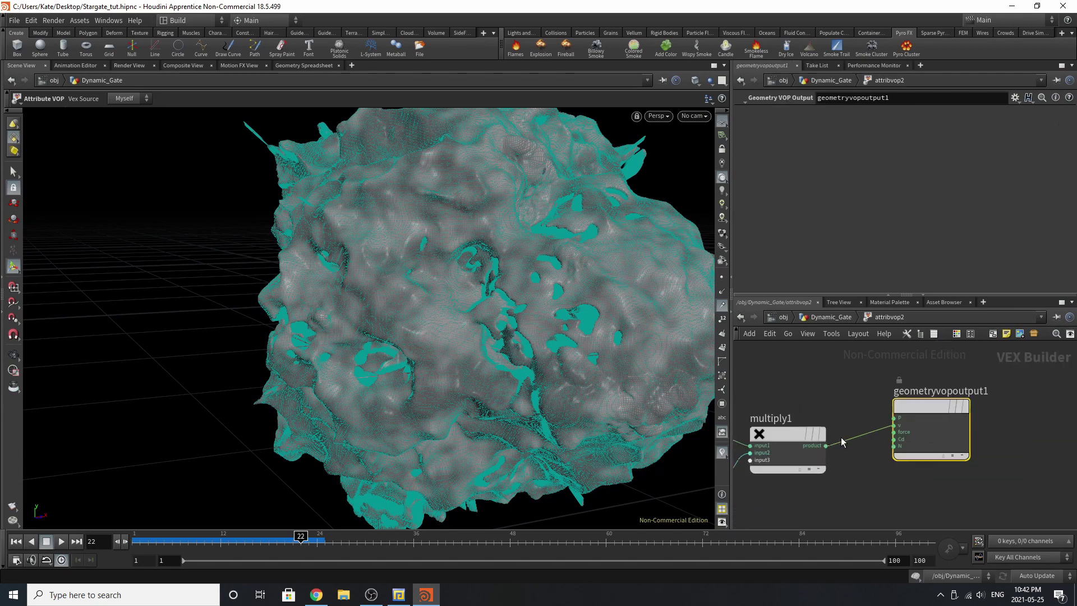
left_click_drag(935, 422, 935, 438)
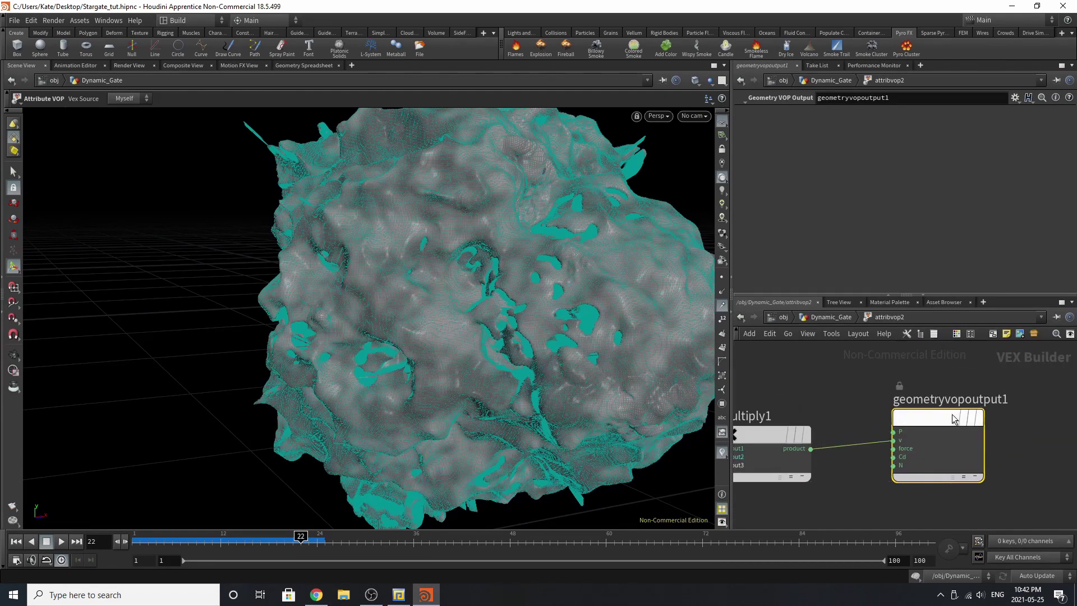
Return to the Dynamic_Gate network and display the Out_Gate null below attribvop2.
left_click(813, 318)
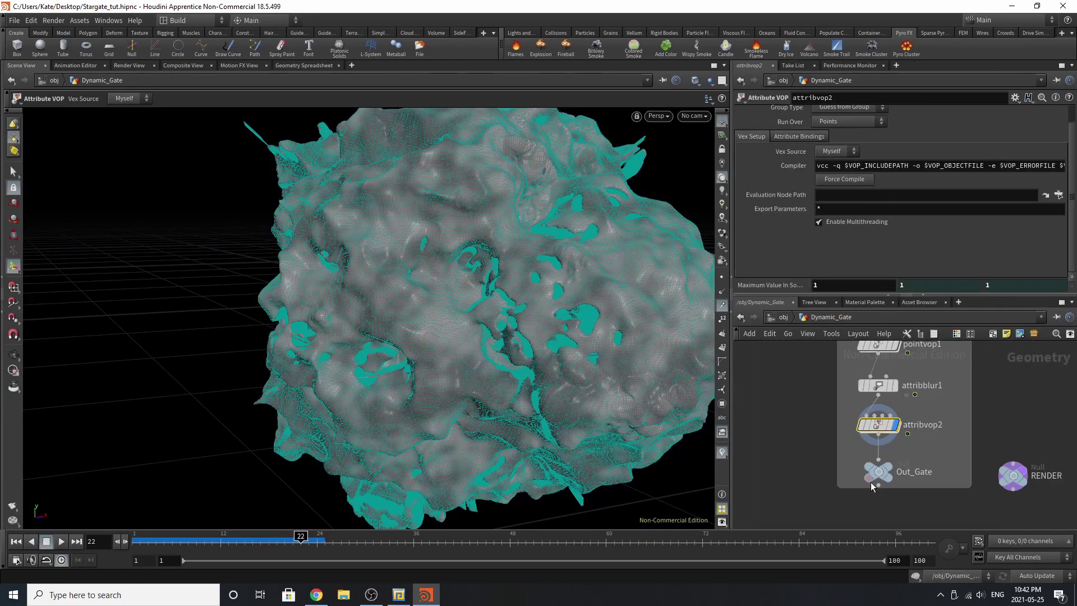
scroll(870, 482, "up", 2)
left_click(892, 469)
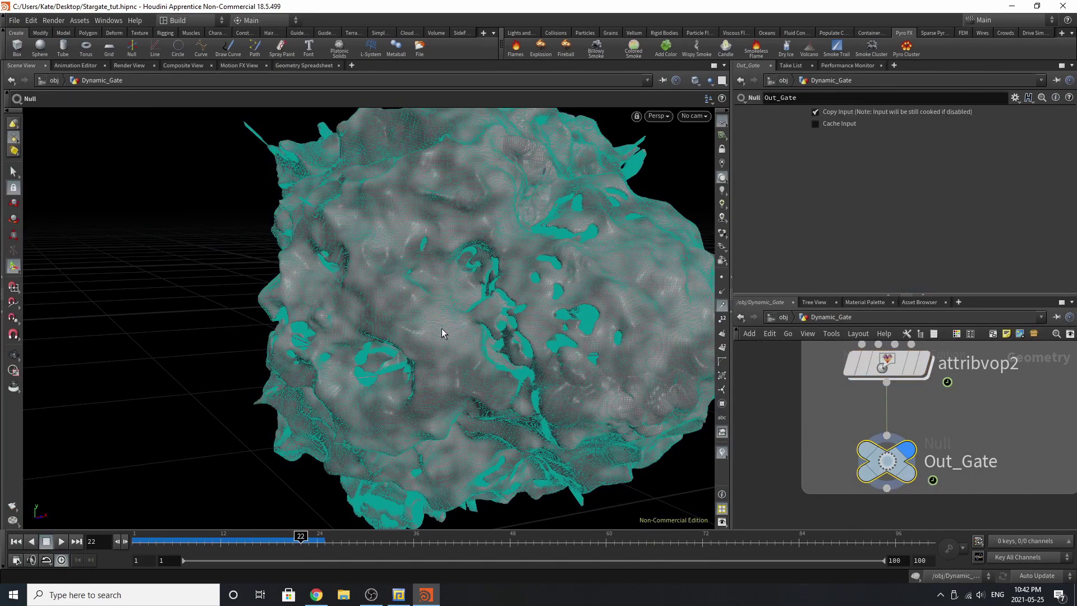
Delete the unused RENDER null beside Out_Gate.
scroll(1029, 412, "down", 2)
scroll(1030, 412, "up", 2)
left_click(981, 446)
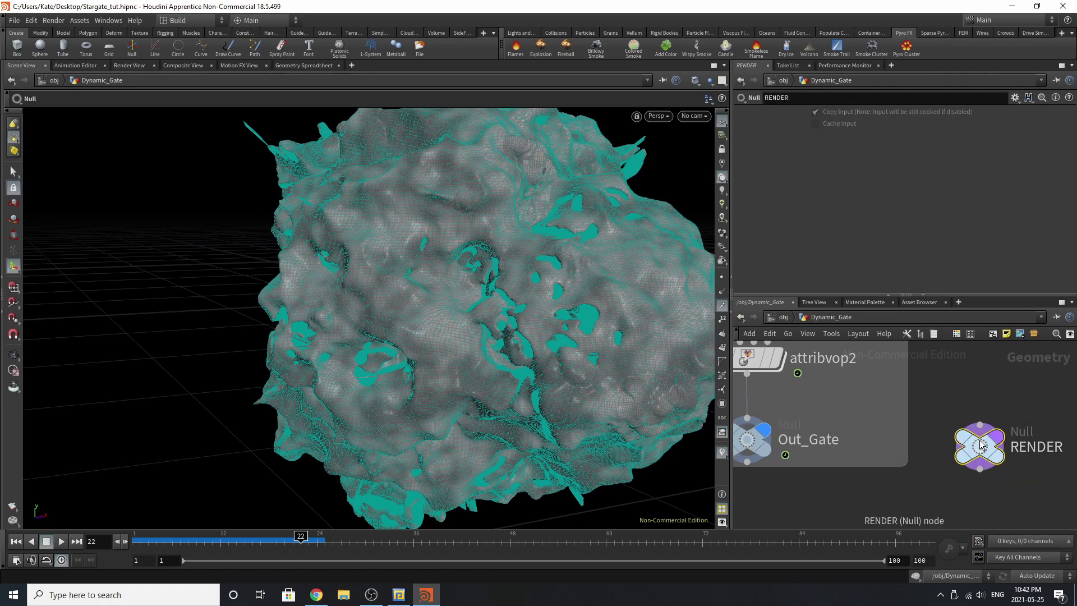
key("Delete")
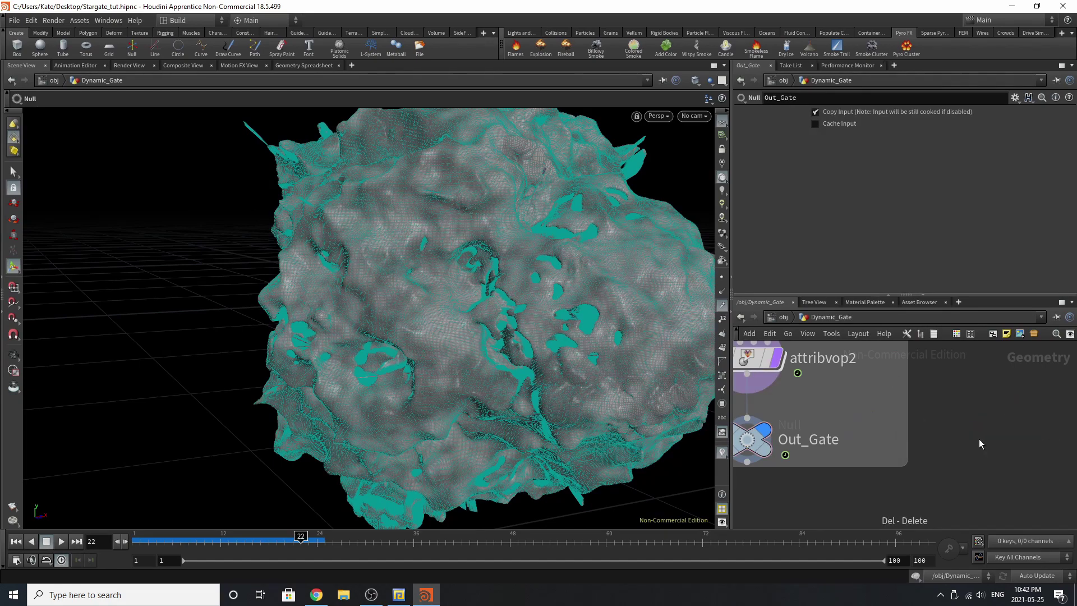
Reframe and orbit around the gate surface, and return to the obj level network.
key("h")
key("Escape")
left_click_drag(325, 329, 494, 330)
key("Return")
left_click(783, 317)
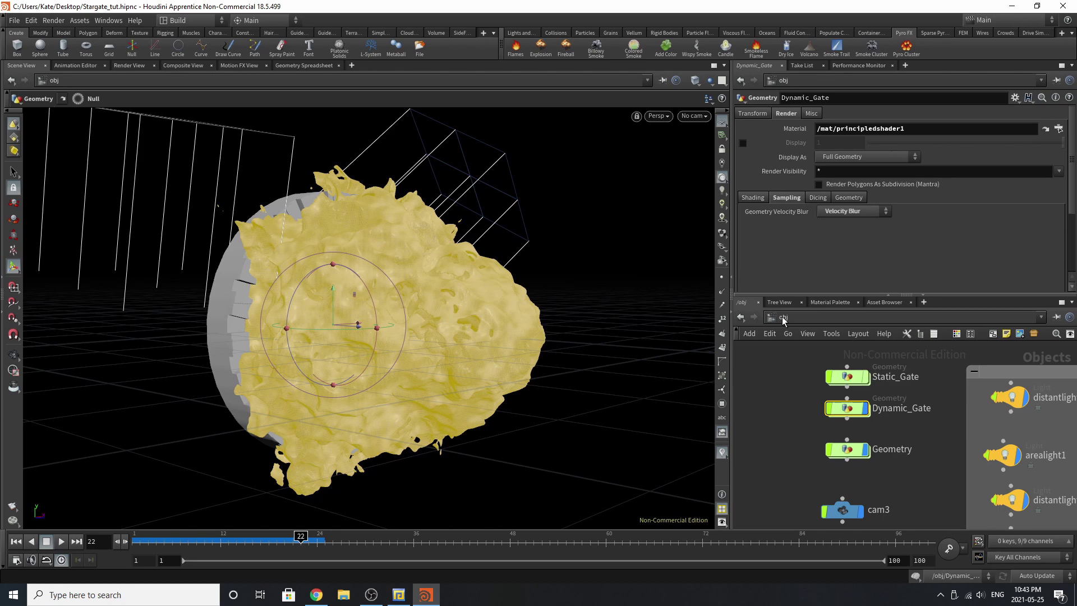
Select distantlight1 in the lights group and review its Light and Transform settings.
scroll(979, 479, "down", 3)
scroll(910, 478, "up", 1)
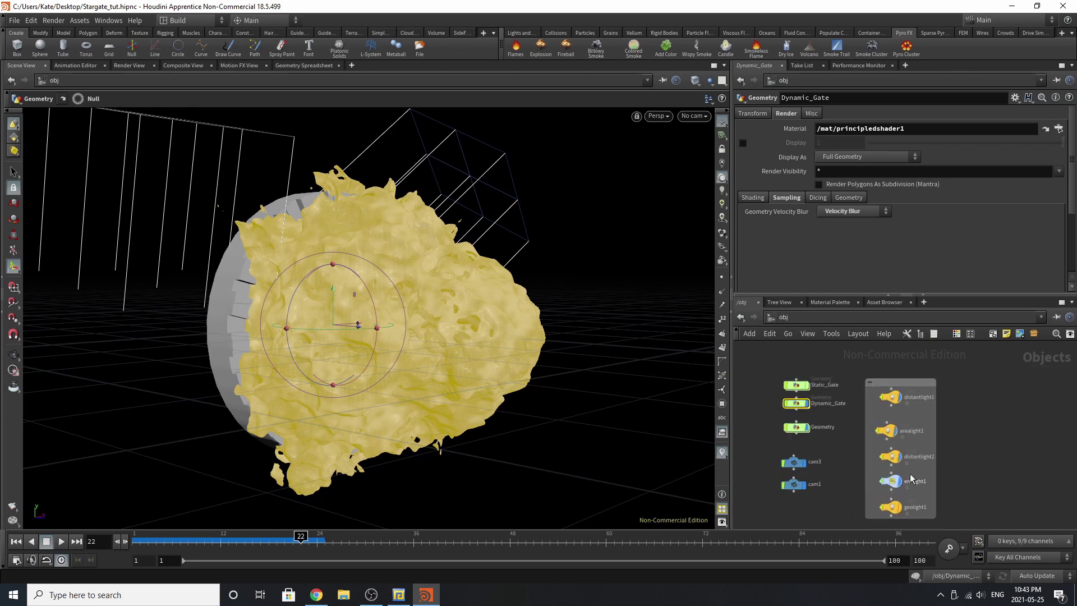
scroll(900, 409, "up", 3)
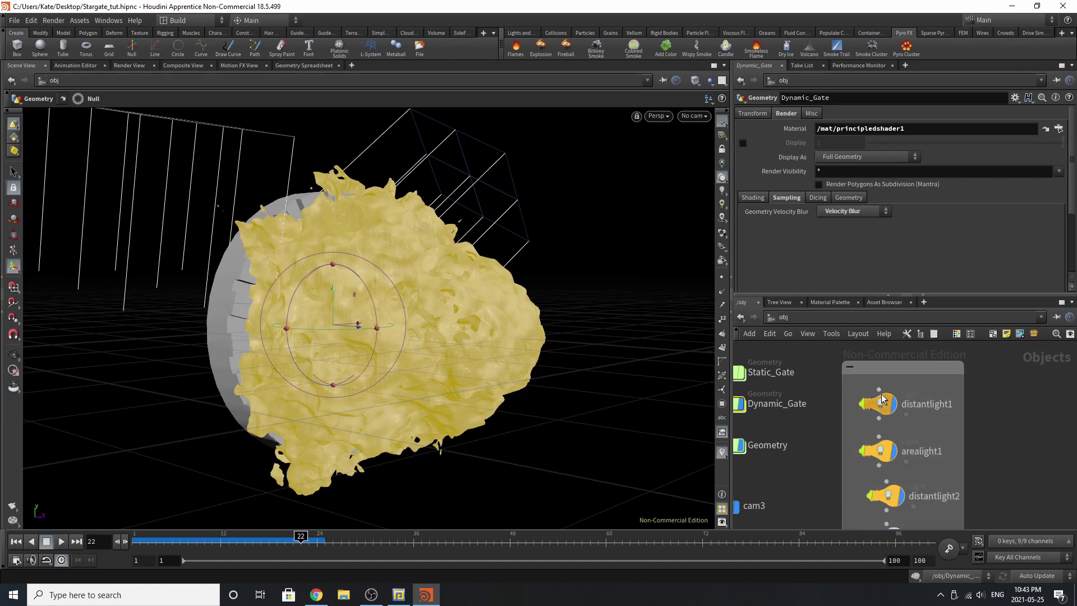
left_click(882, 399)
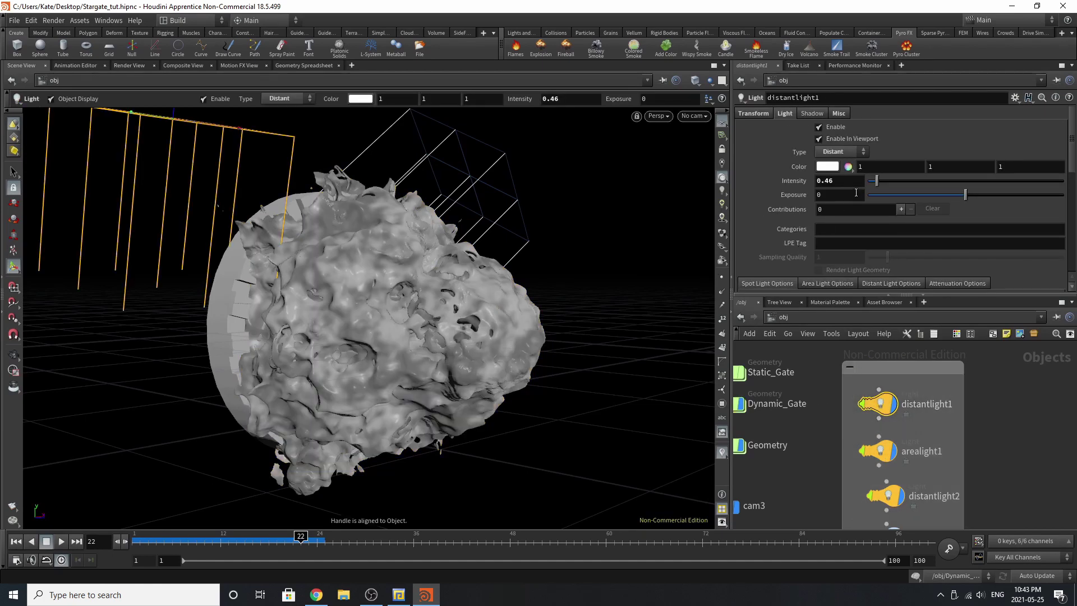
scroll(844, 168, "down", 1)
scroll(842, 166, "up", 1)
left_click(753, 114)
scroll(927, 461, "up", 1)
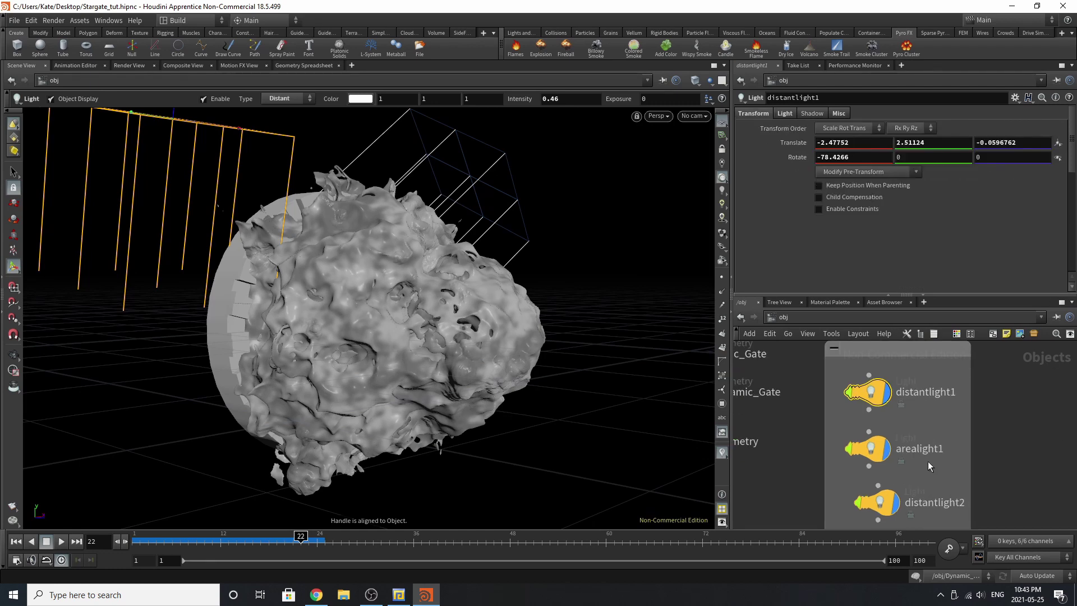
Delete the disabled arealight1 from the lights group.
left_click(881, 450)
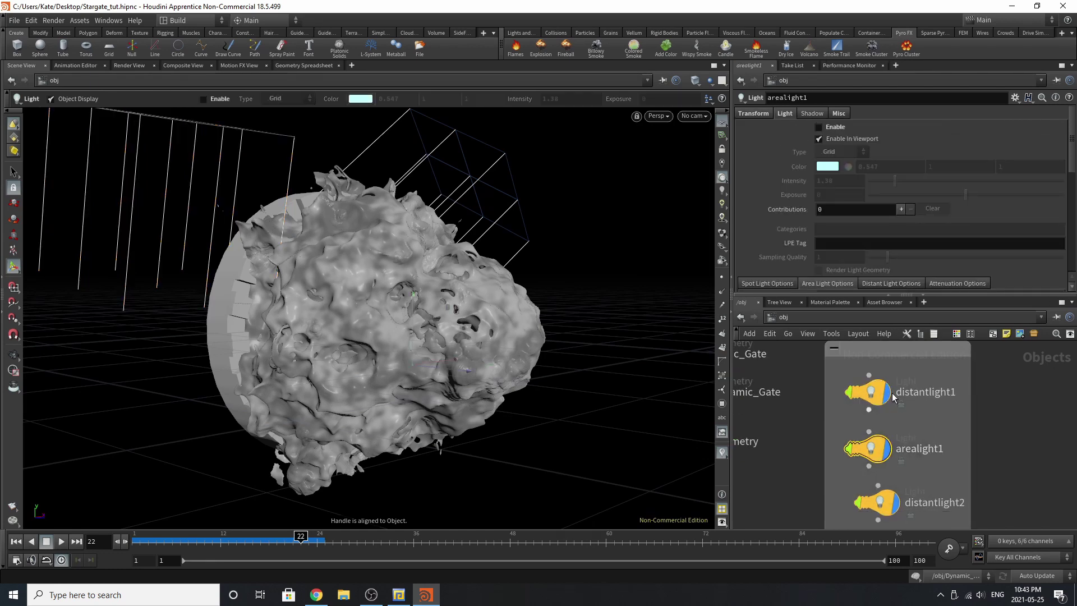
key("Delete")
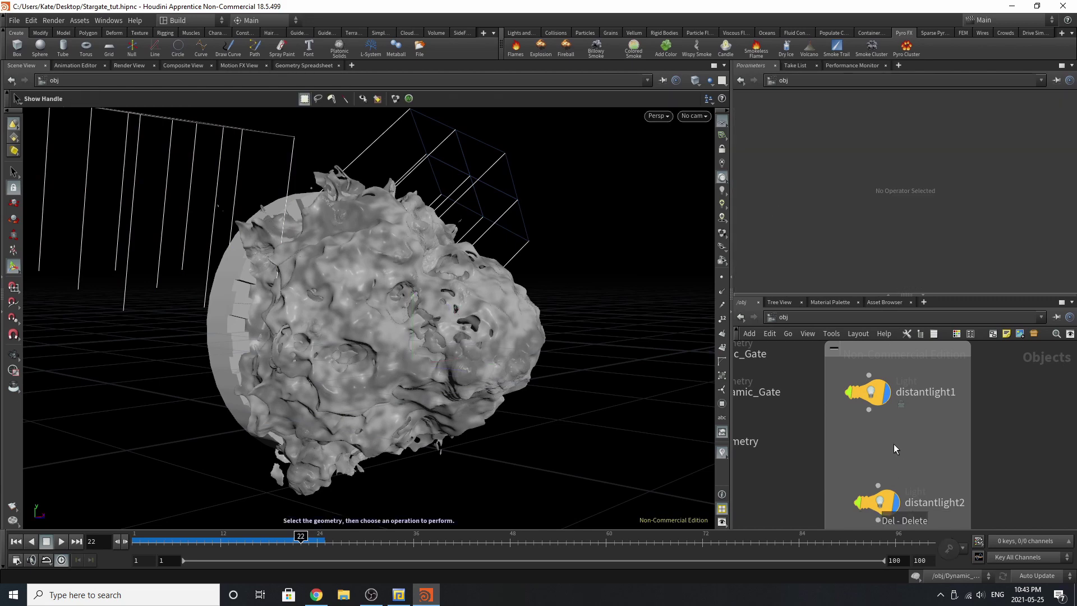
Move distantlight2 up beneath distantlight1 and show its Transform settings.
left_click_drag(875, 501, 875, 452)
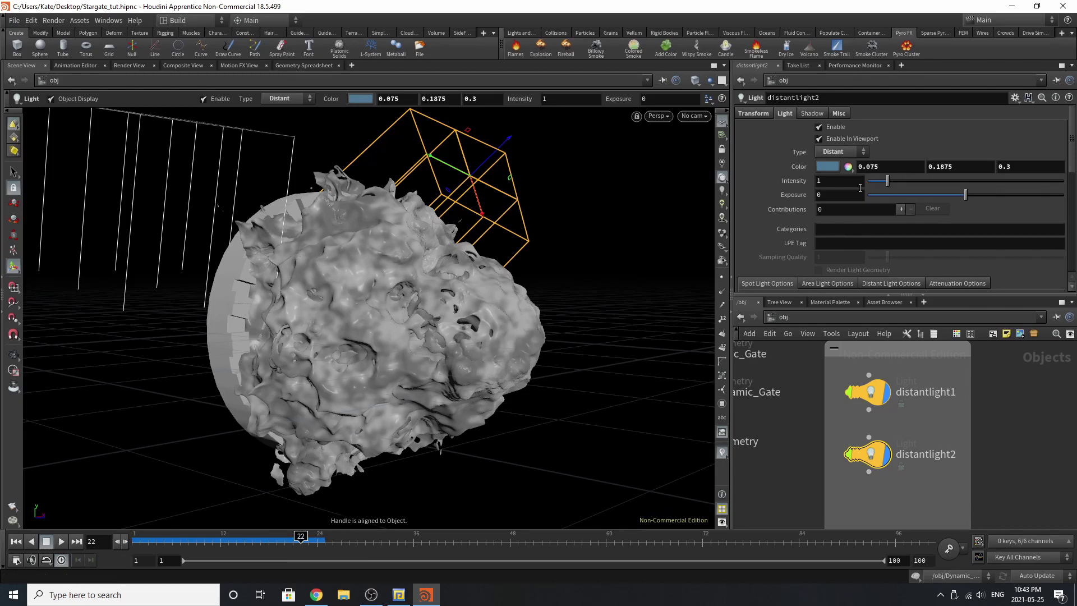
left_click(745, 114)
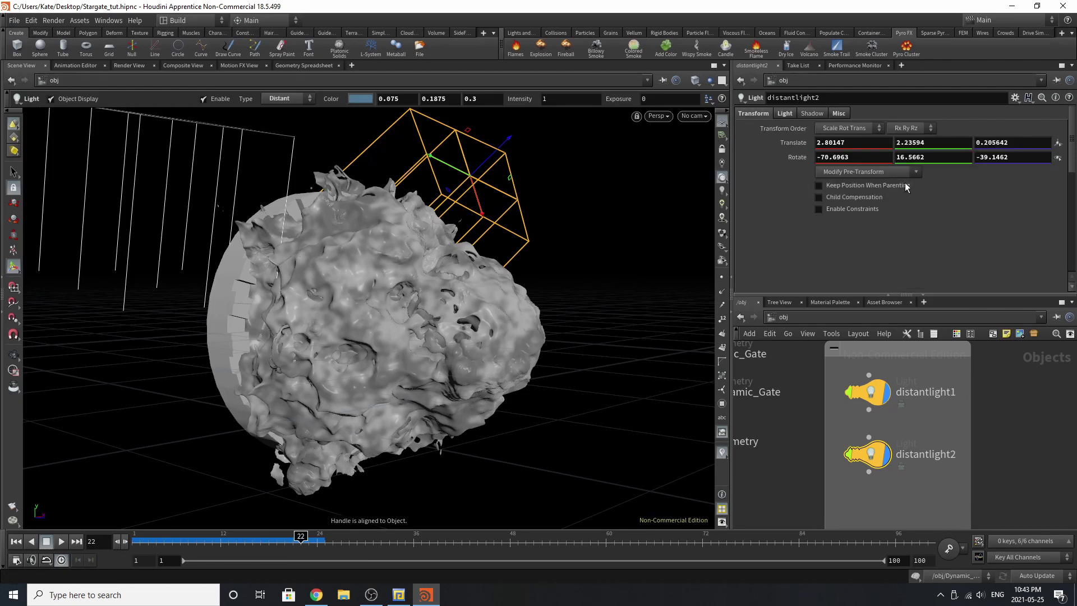
Move envlight1 up closer beneath distantlight2, and review its Transform, Light and sky environment map settings.
scroll(863, 426, "down", 3)
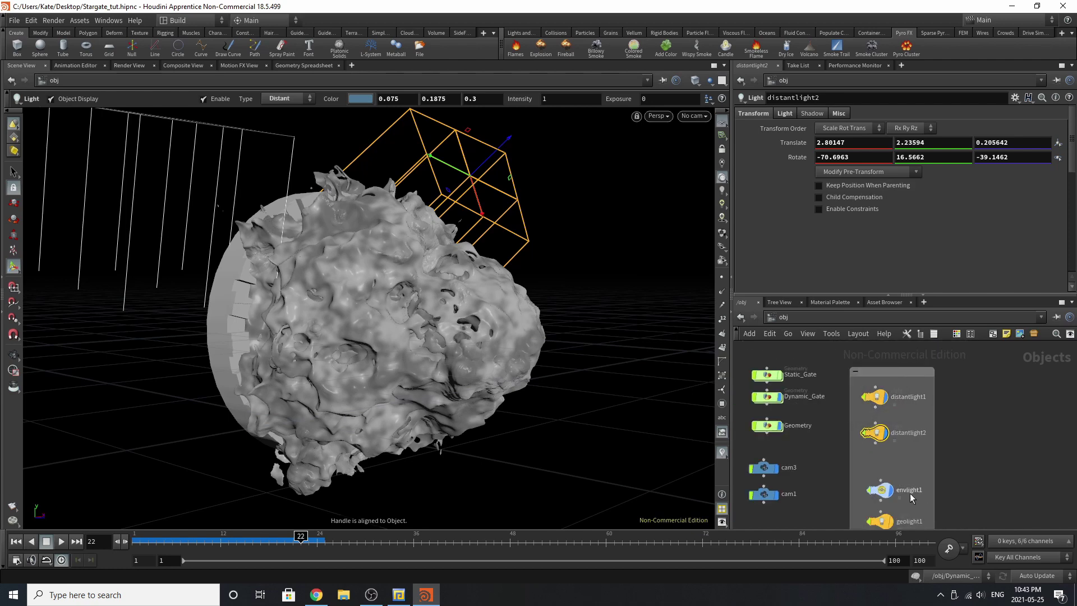
scroll(891, 494, "up", 4)
scroll(840, 437, "down", 1)
left_click(840, 434)
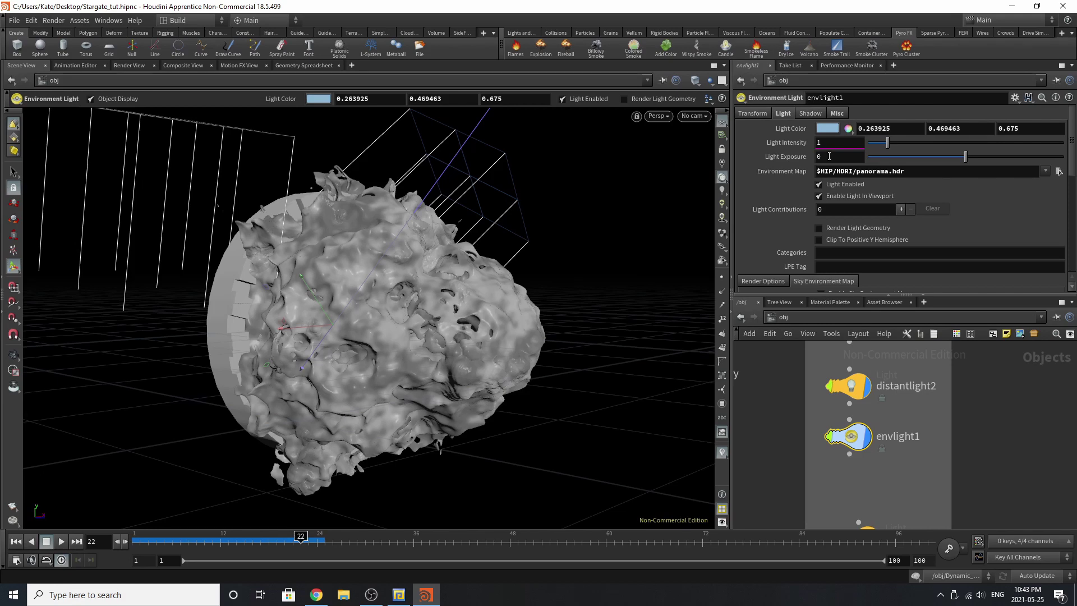
left_click(753, 114)
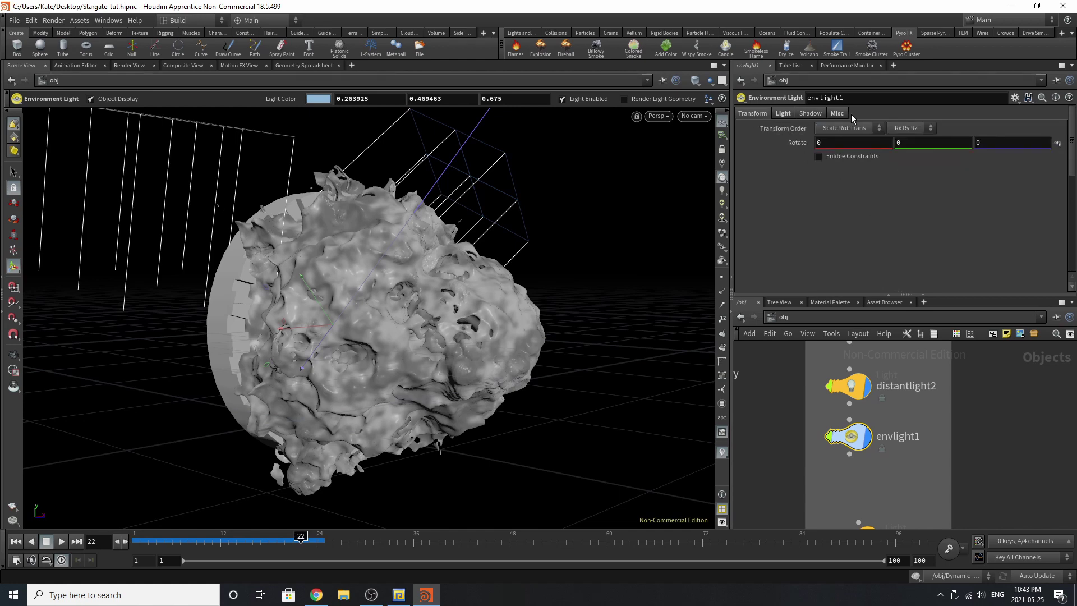
left_click(784, 114)
scroll(925, 202, "down", 3)
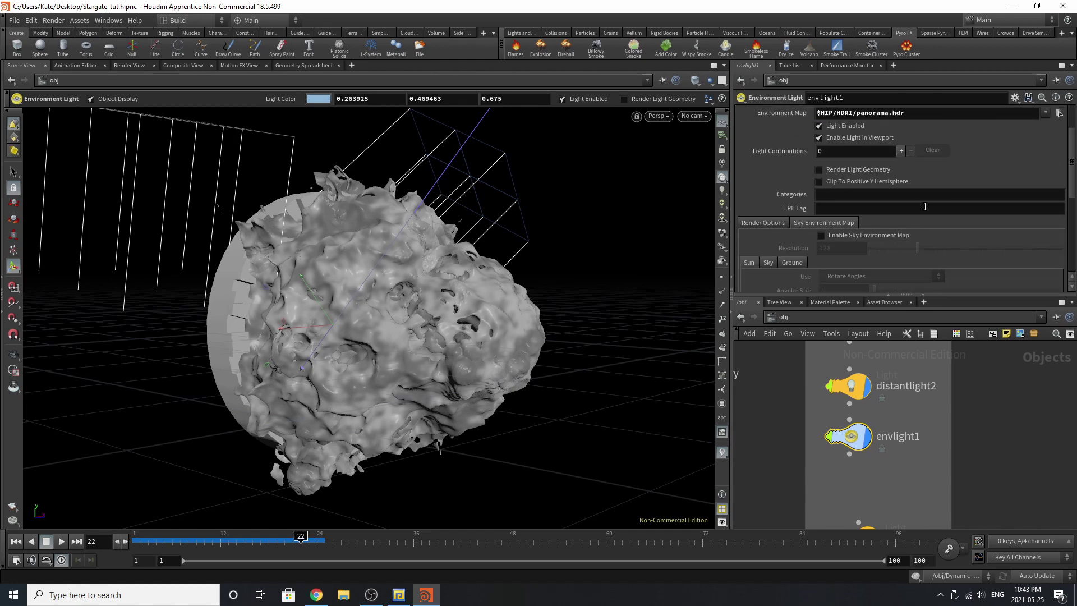
Move geolight1 closer beneath envlight1 in the lights group and show its Light settings.
scroll(924, 206, "down", 1)
scroll(866, 489, "down", 3)
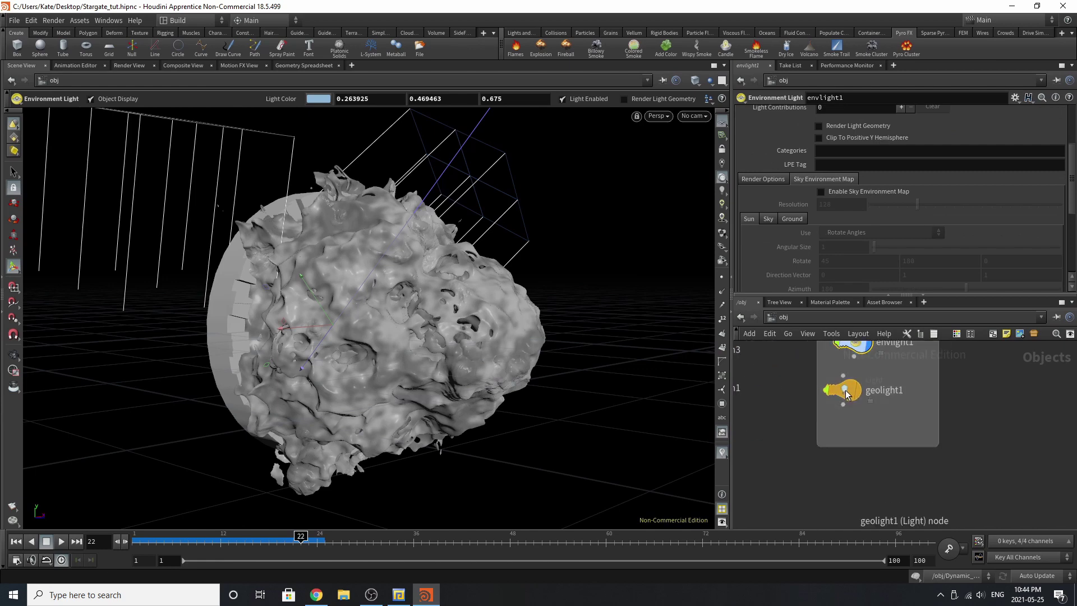
left_click_drag(846, 394, 856, 392)
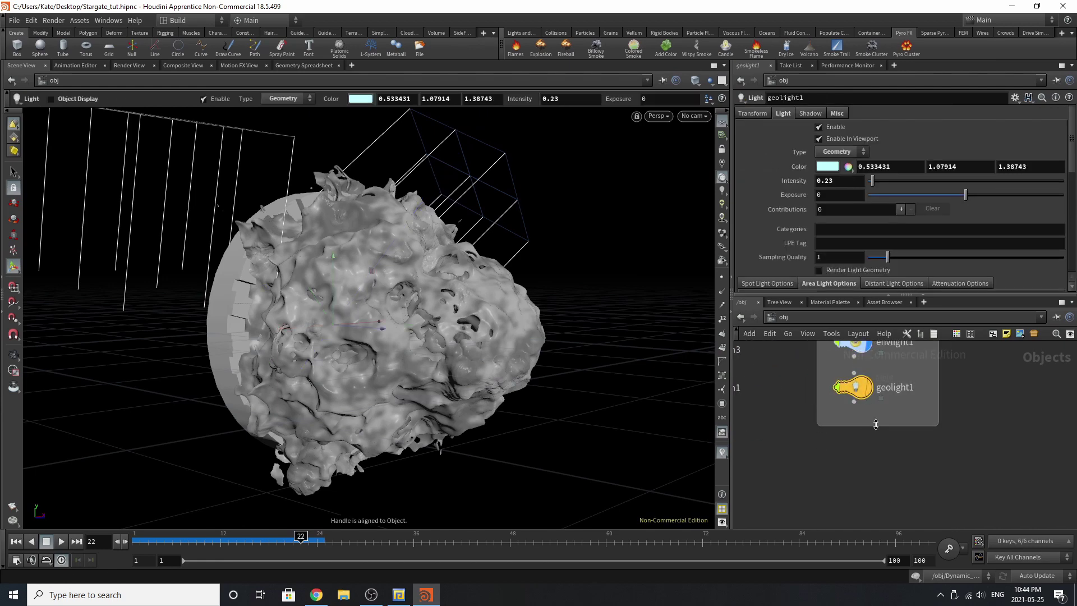
scroll(934, 456, "down", 3)
scroll(802, 403, "up", 3)
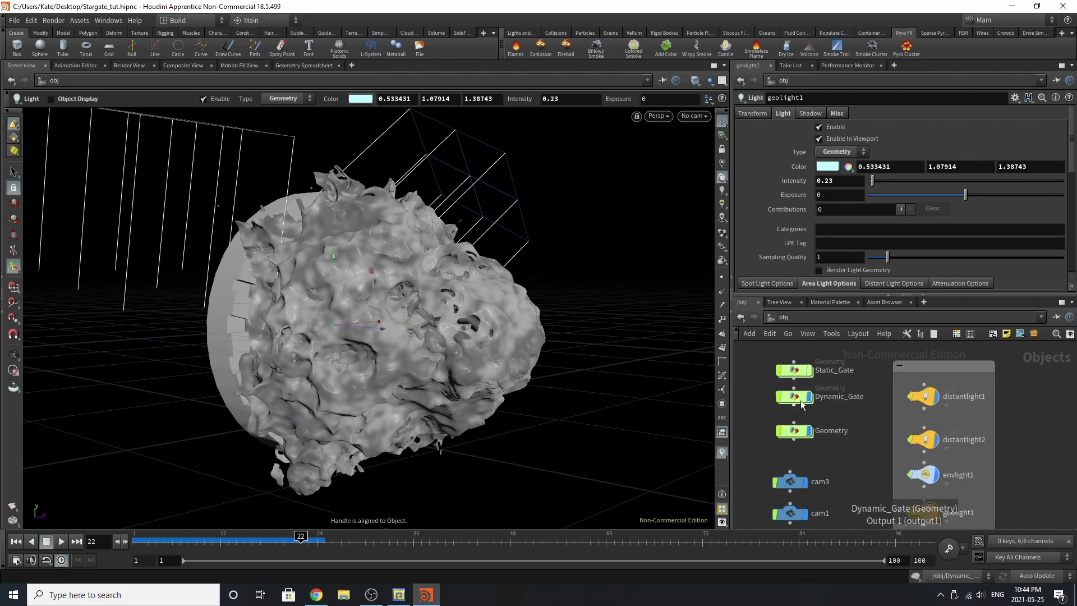
Turn on the display of geolight1 to preview its effect on the gate geometry, and turn it off again.
scroll(920, 492, "down", 1)
scroll(920, 492, "up", 4)
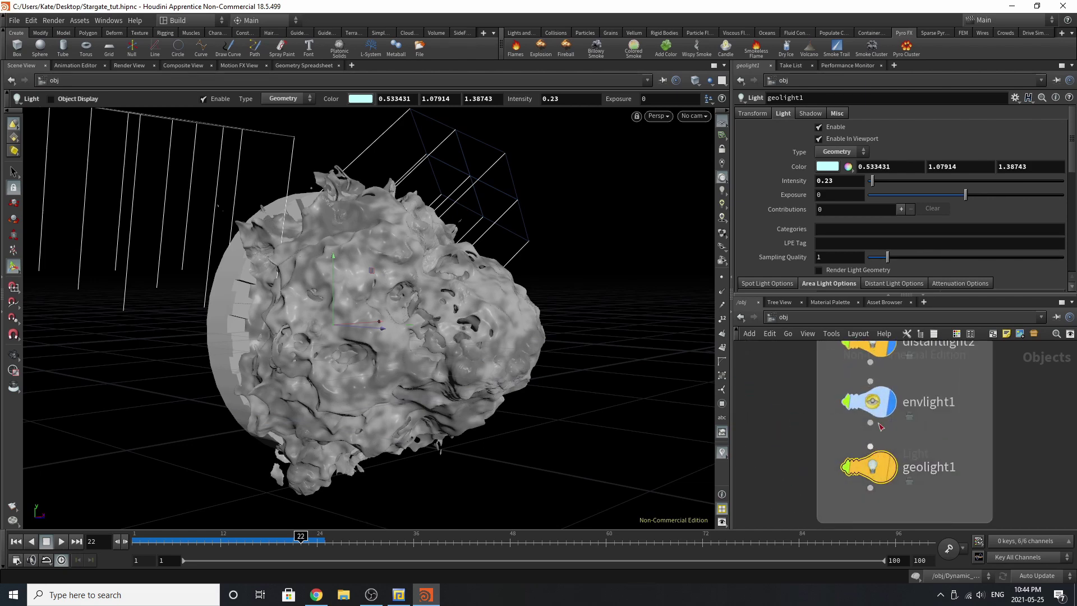
mouse_move(895, 469)
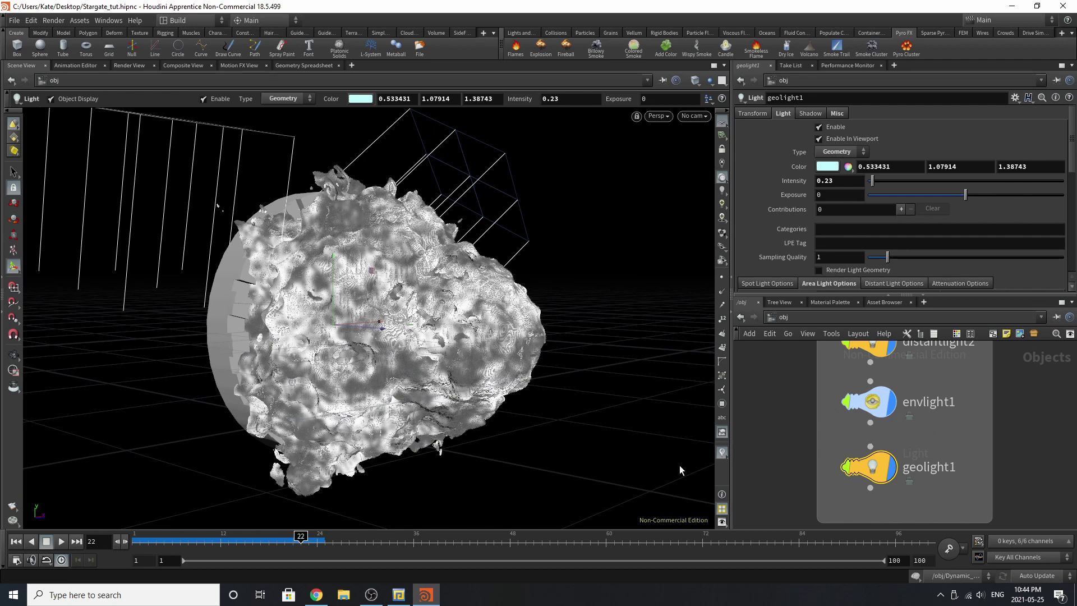
left_click(888, 466)
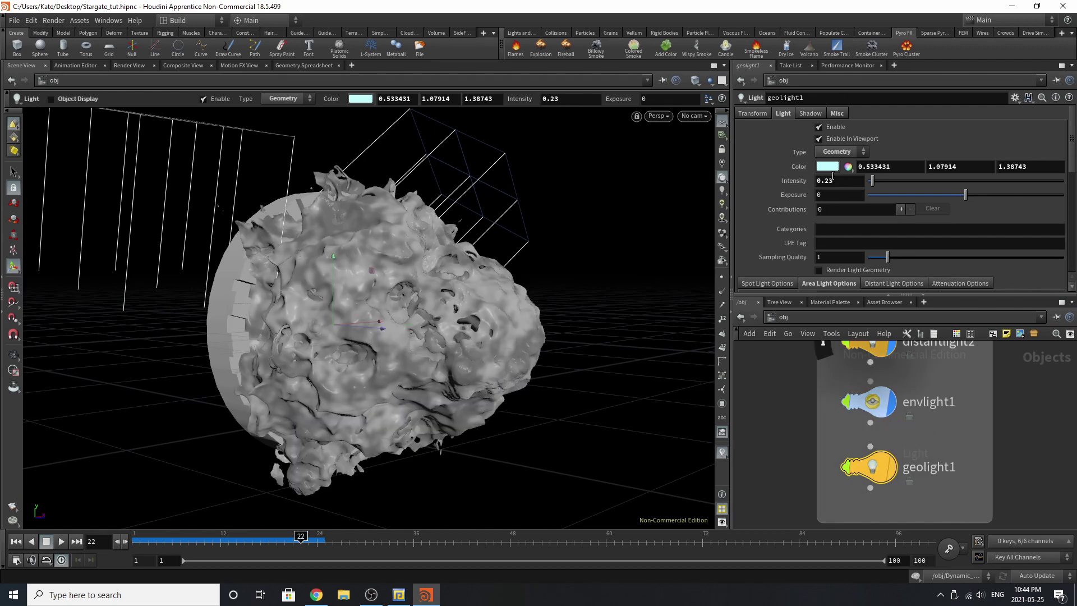
Review geolight1's Transform and Light settings, including the Area Light Options and the geometry object it emits from.
left_click(752, 114)
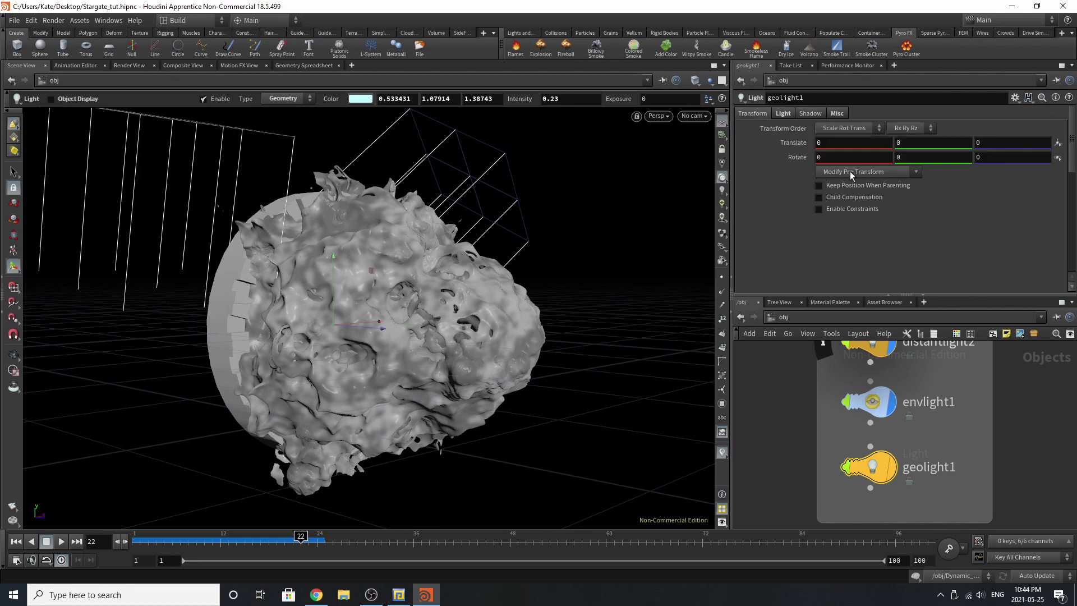
left_click(783, 113)
key("h")
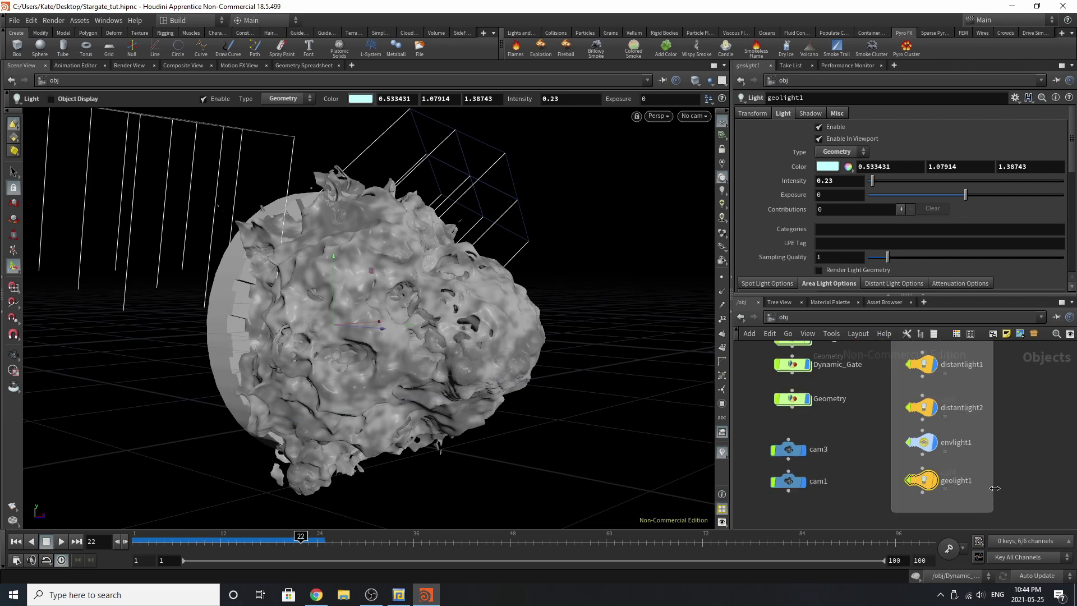
scroll(921, 283, "down", 4)
scroll(921, 228, "down", 5)
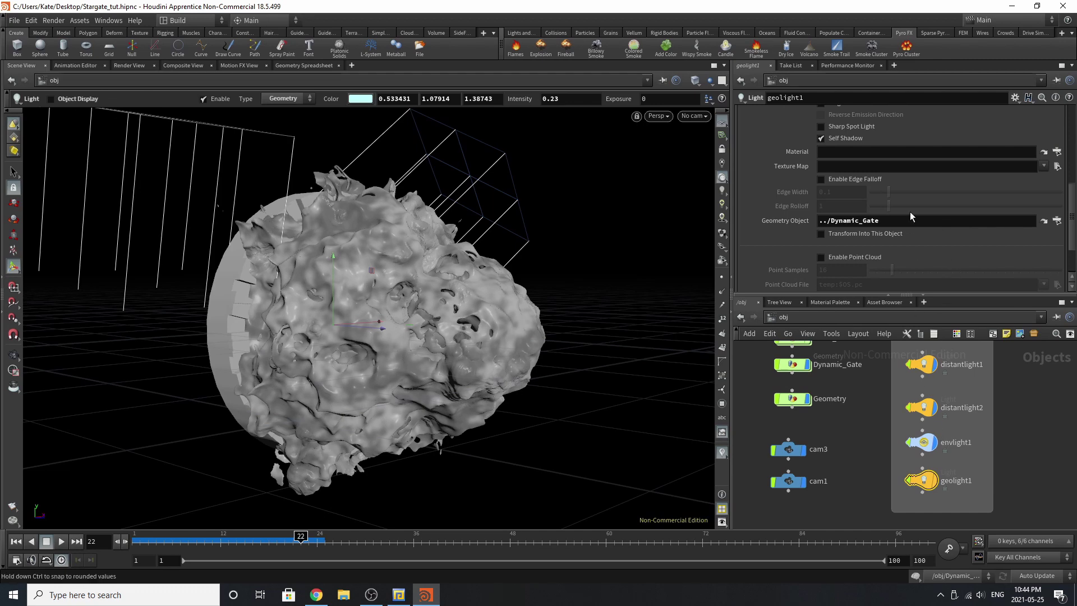
scroll(910, 210, "down", 2)
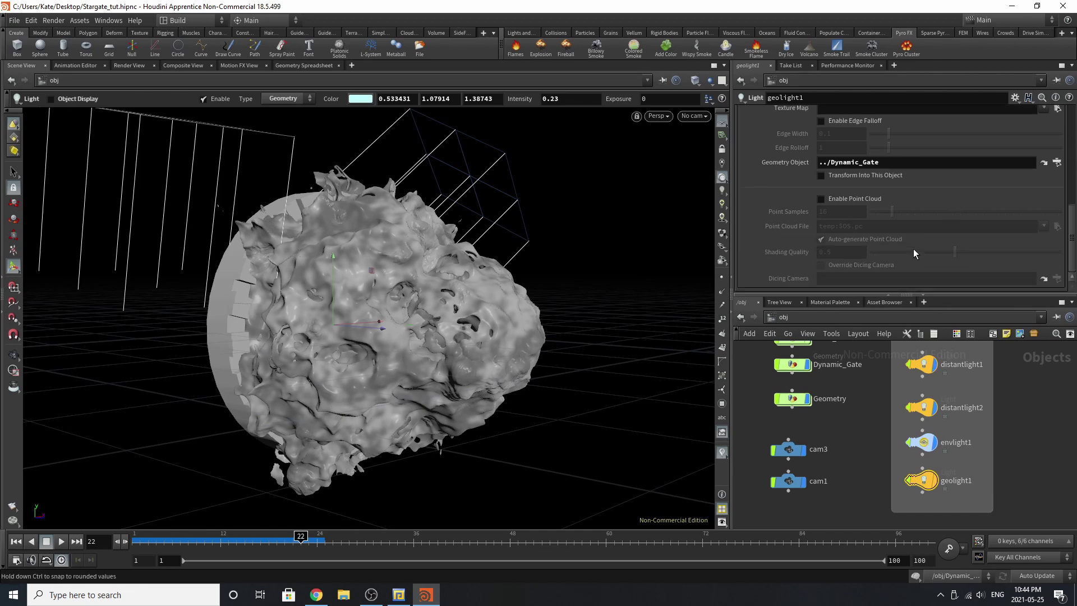
scroll(913, 247, "up", 4)
scroll(920, 250, "up", 4)
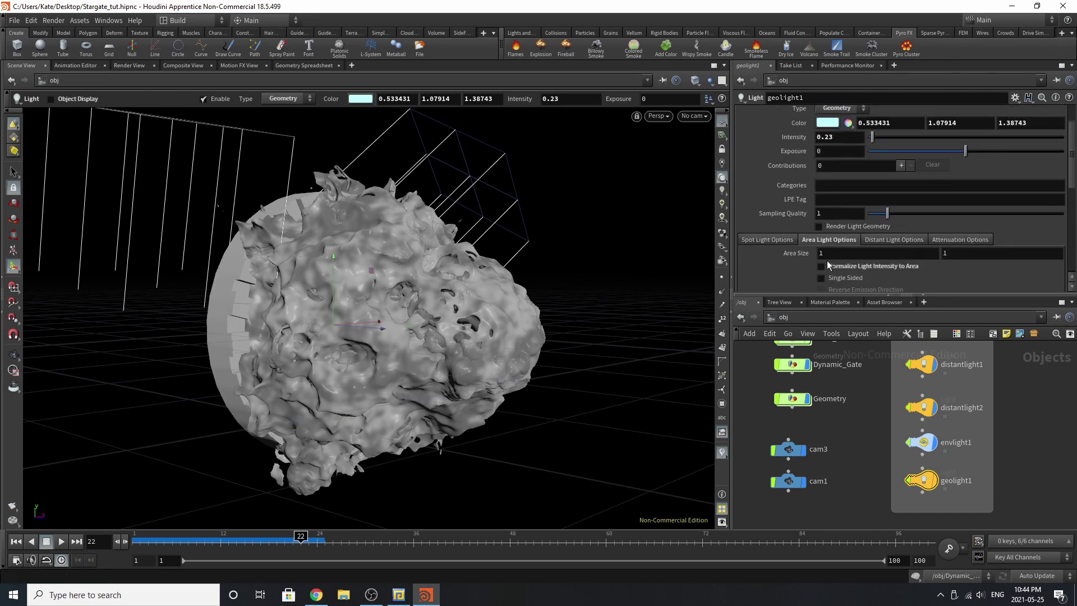
scroll(830, 249, "up", 2)
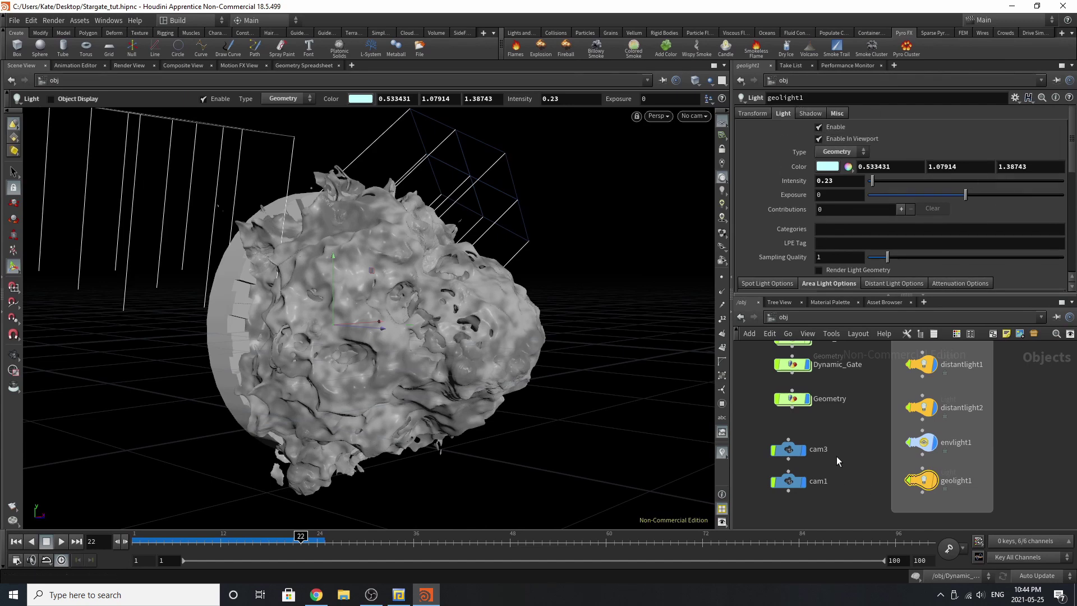
Show the scene's materials in the Material Palette, and return to the object network.
left_click(840, 302)
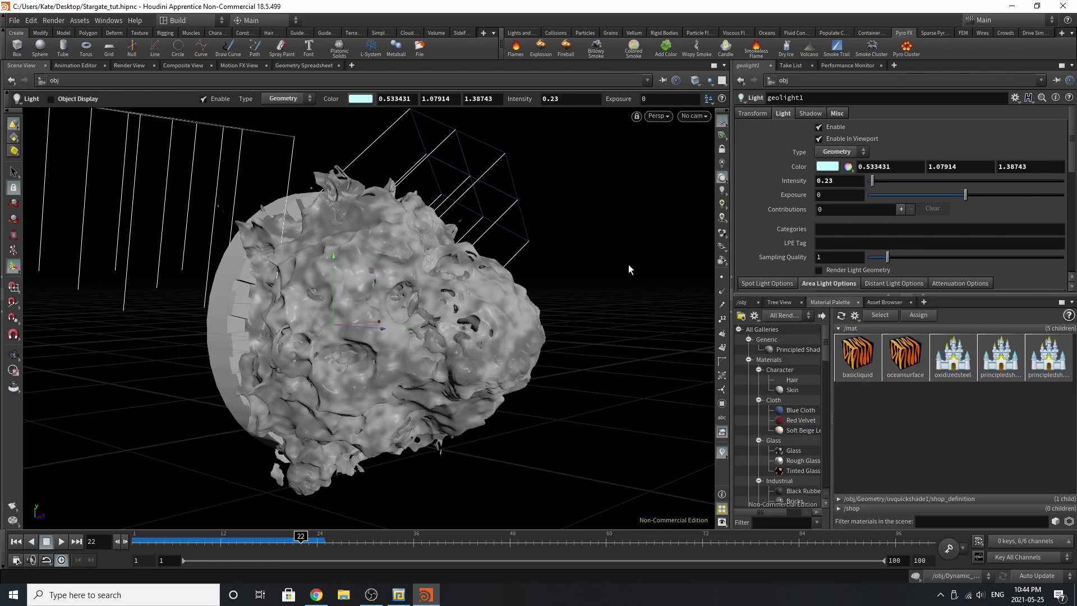
left_click(742, 302)
scroll(823, 413, "up", 3)
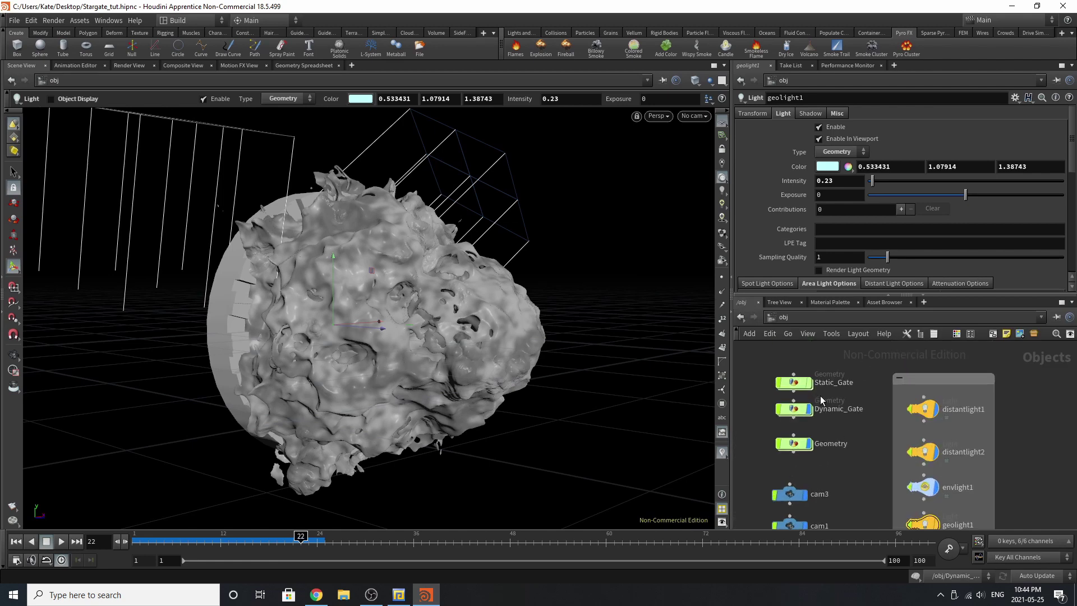
Check which materials are assigned to the Static_Gate, Dynamic_Gate and Geometry objects in their Render settings.
left_click(792, 412)
left_click(793, 368)
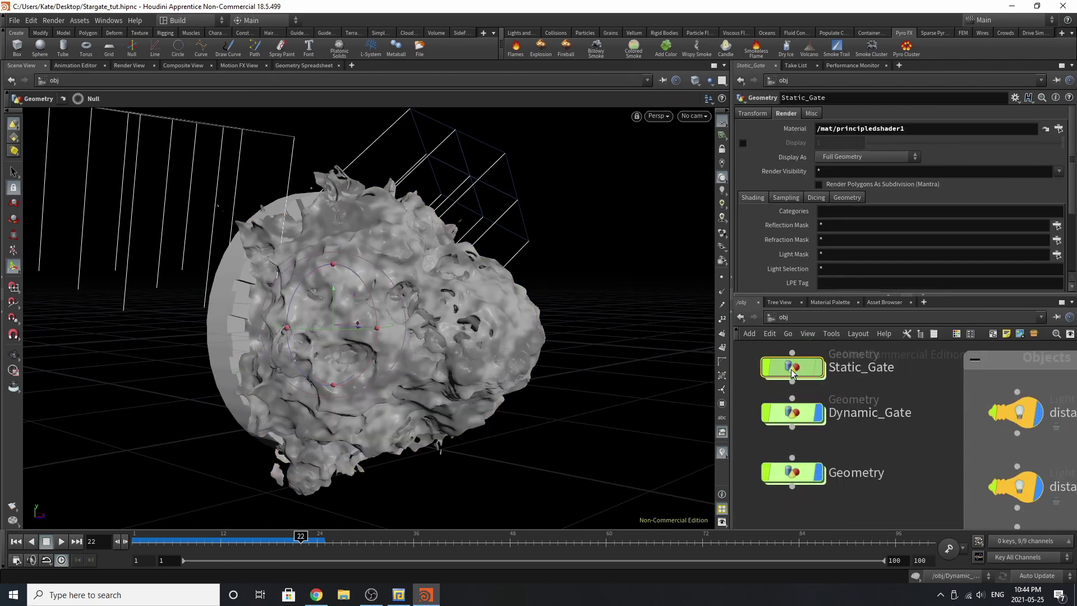
left_click(792, 412)
left_click(792, 367)
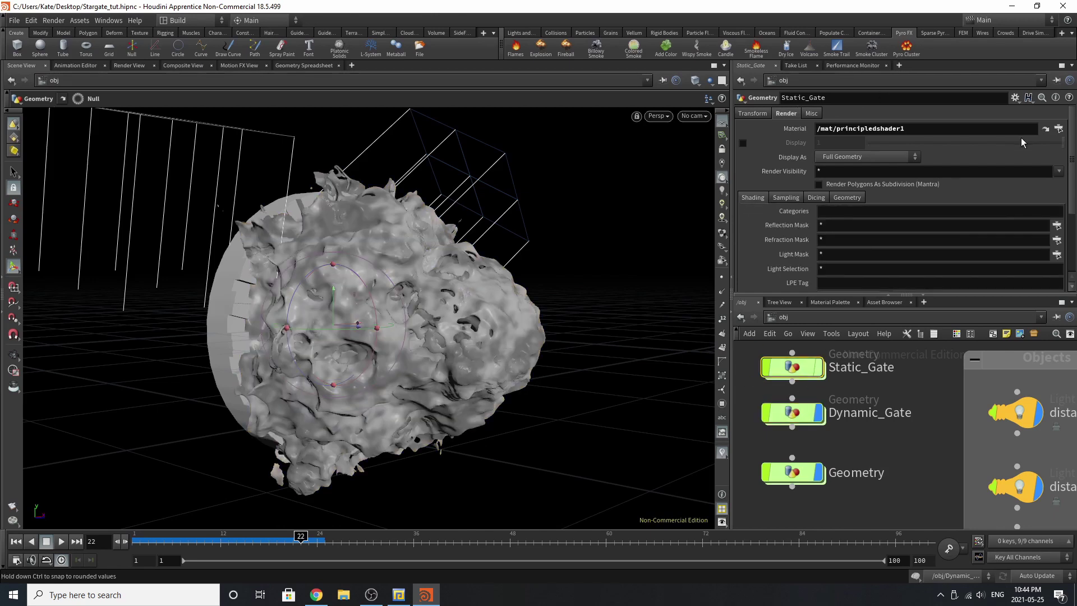
left_click(792, 472)
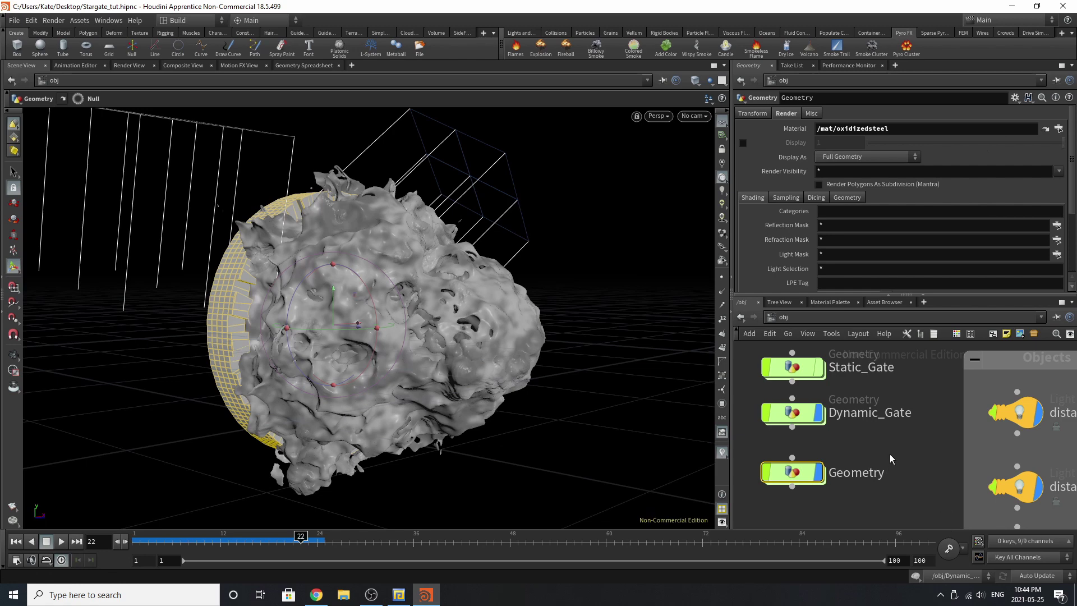
Go to the mat network, select principledshader1 and examine its Surface settings from base color through emission.
key("grave")
left_click_drag(882, 403, 882, 404)
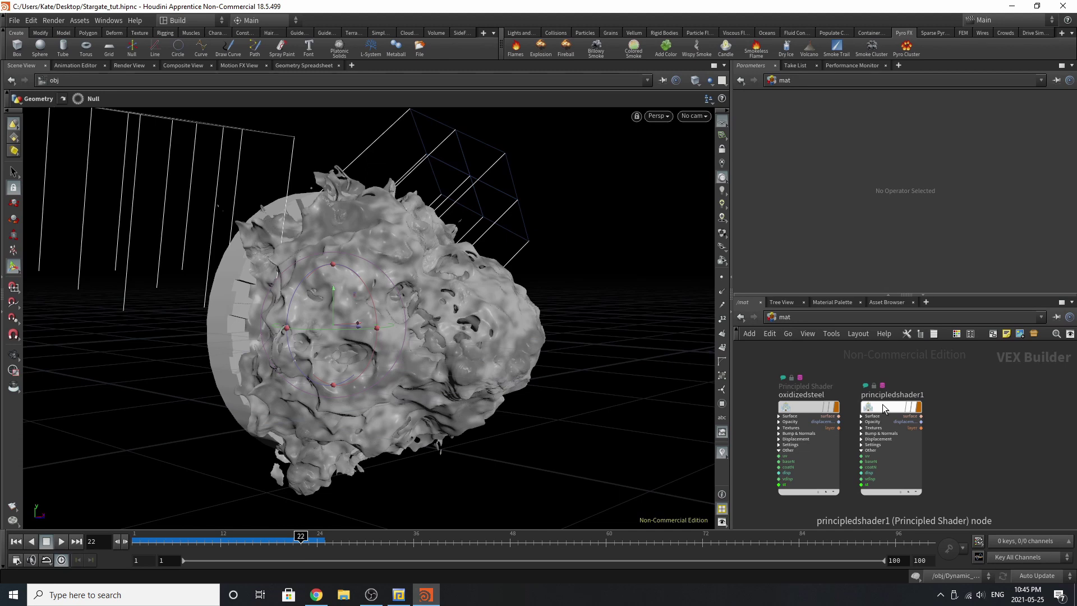
left_click(883, 404)
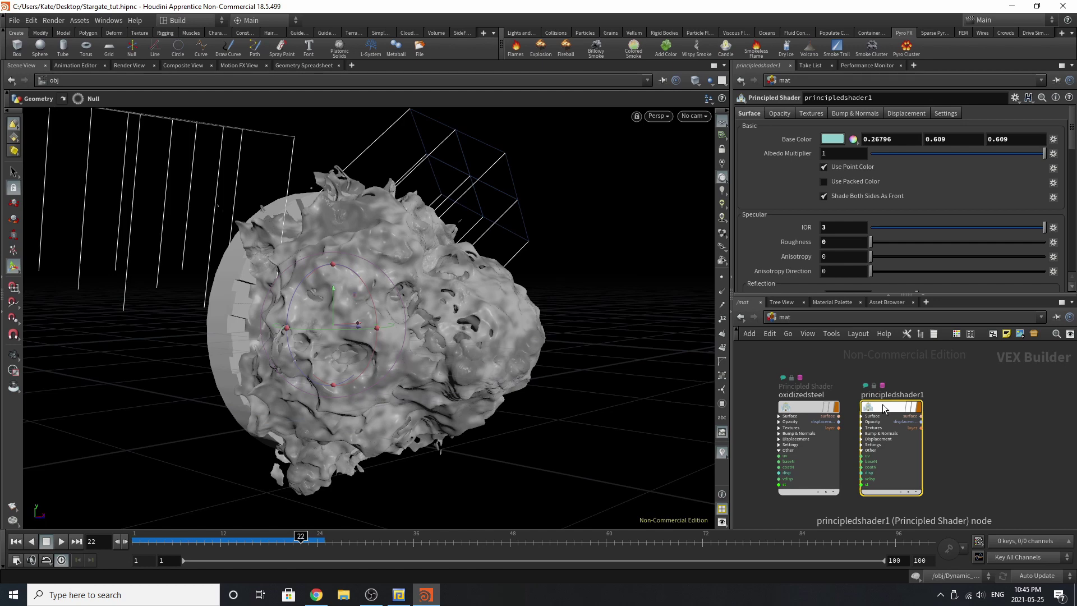
mouse_move(883, 407)
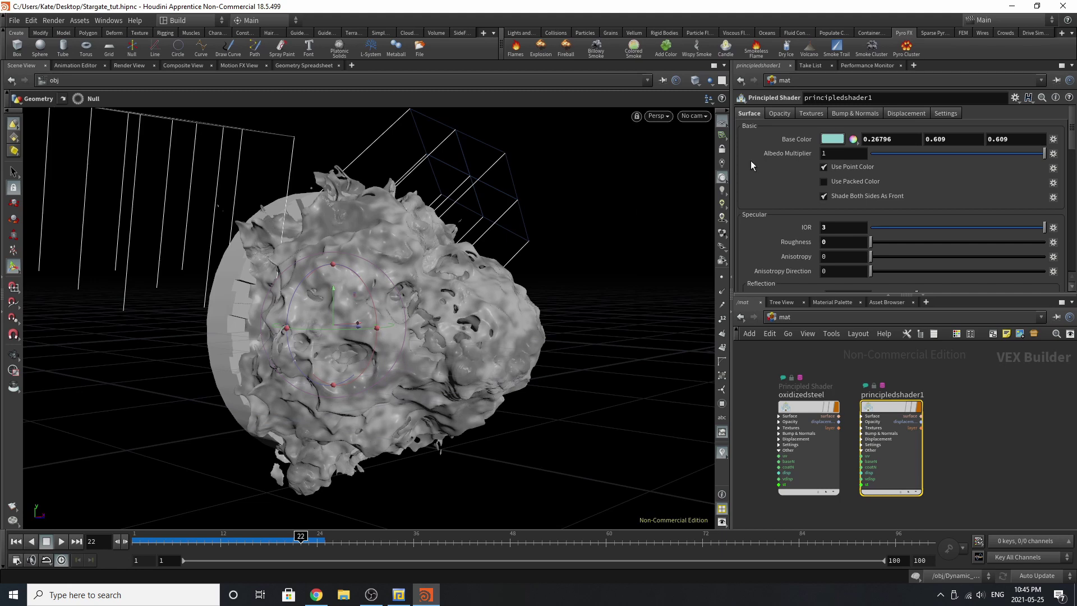
scroll(815, 211, "down", 3)
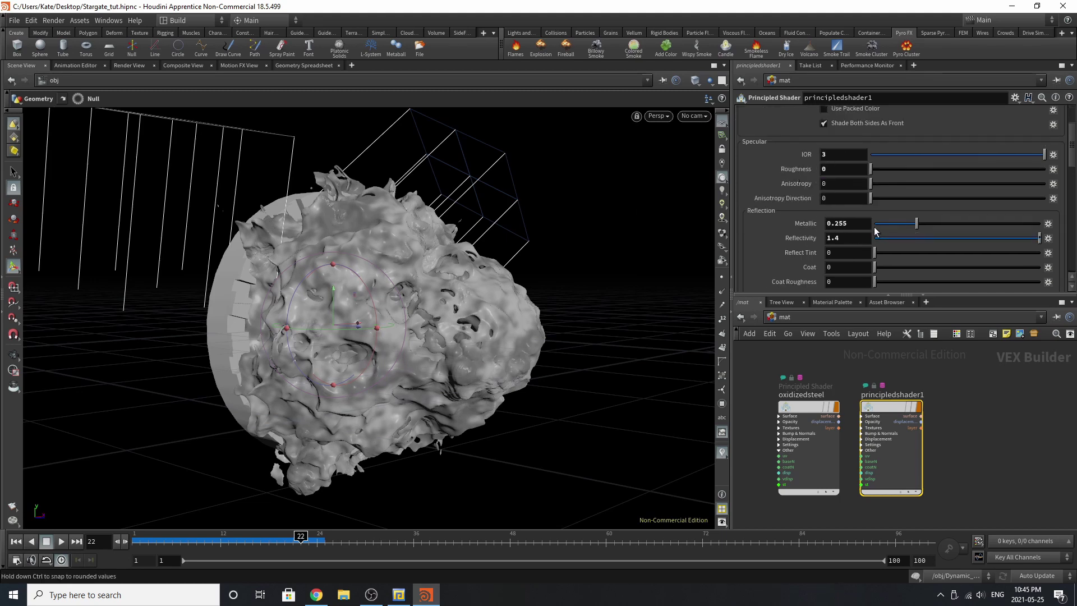
scroll(909, 241, "down", 4)
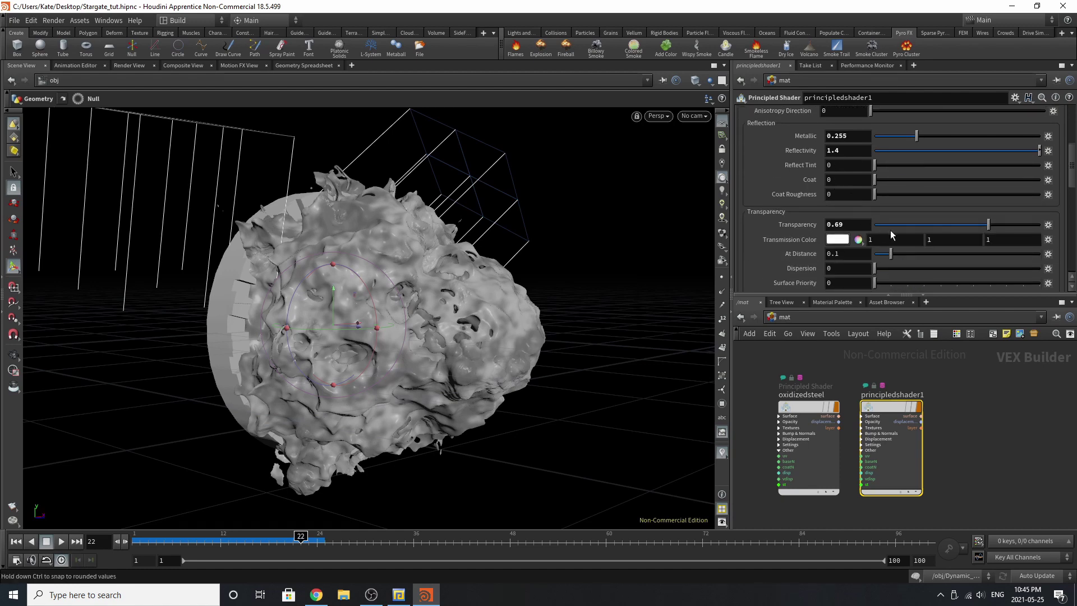
scroll(987, 236, "down", 7)
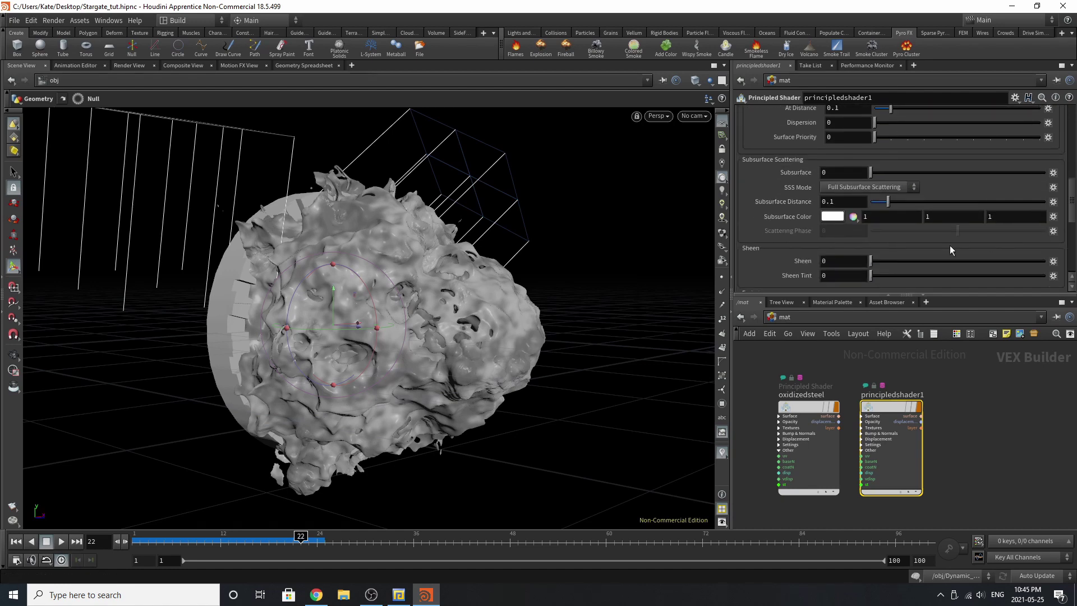
scroll(779, 232, "down", 4)
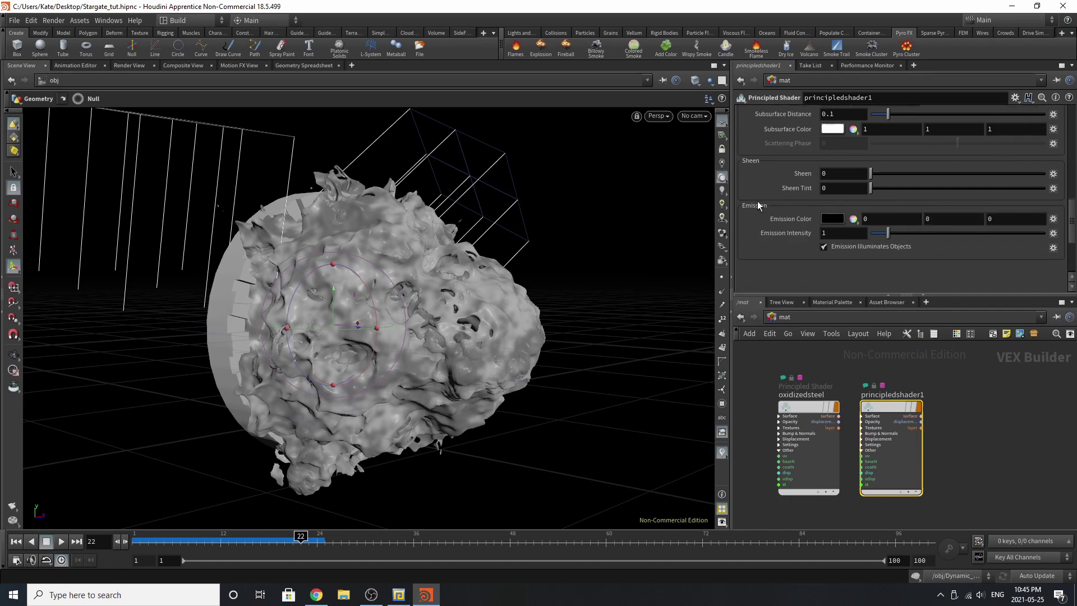
scroll(871, 254, "up", 10)
scroll(871, 254, "up", 7)
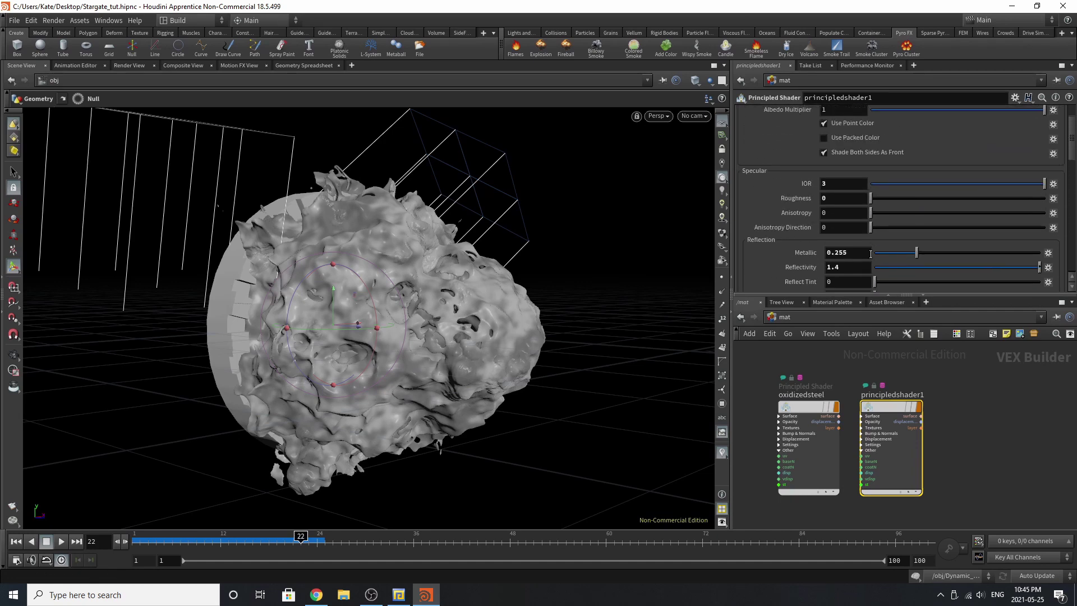
Look through principledshader1's Opacity, Textures, Bump & Normals, Displacement and Settings parameters, and return to its Surface parameters.
left_click(780, 114)
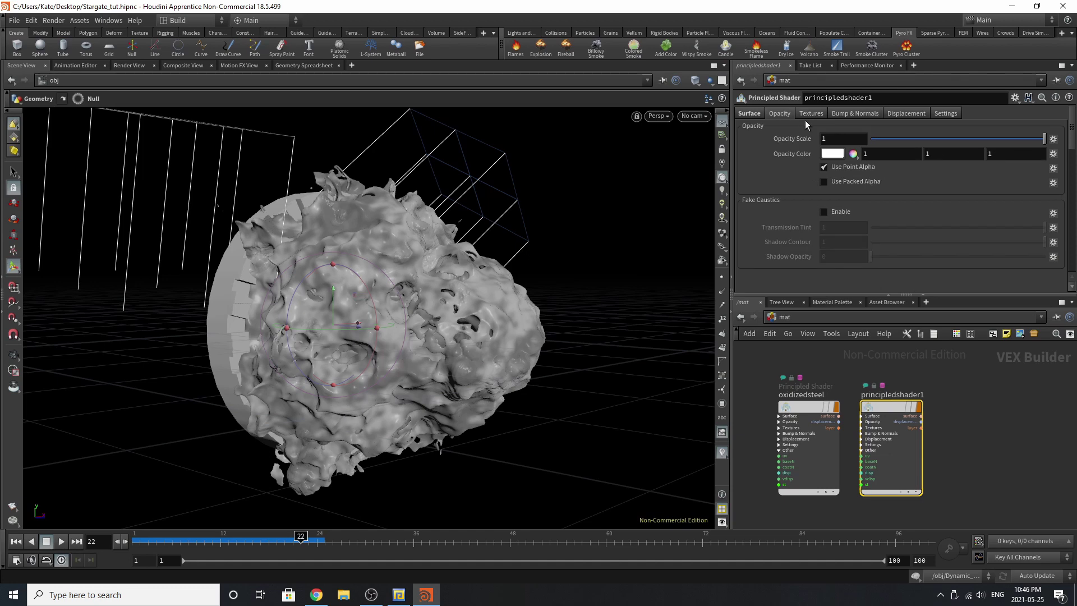
left_click(811, 113)
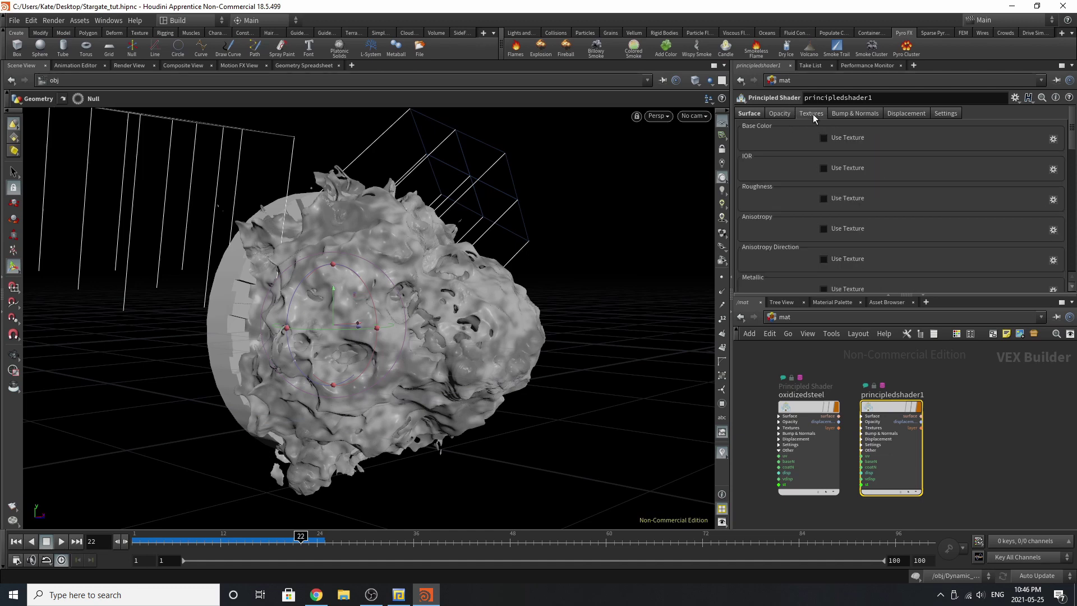
left_click(849, 112)
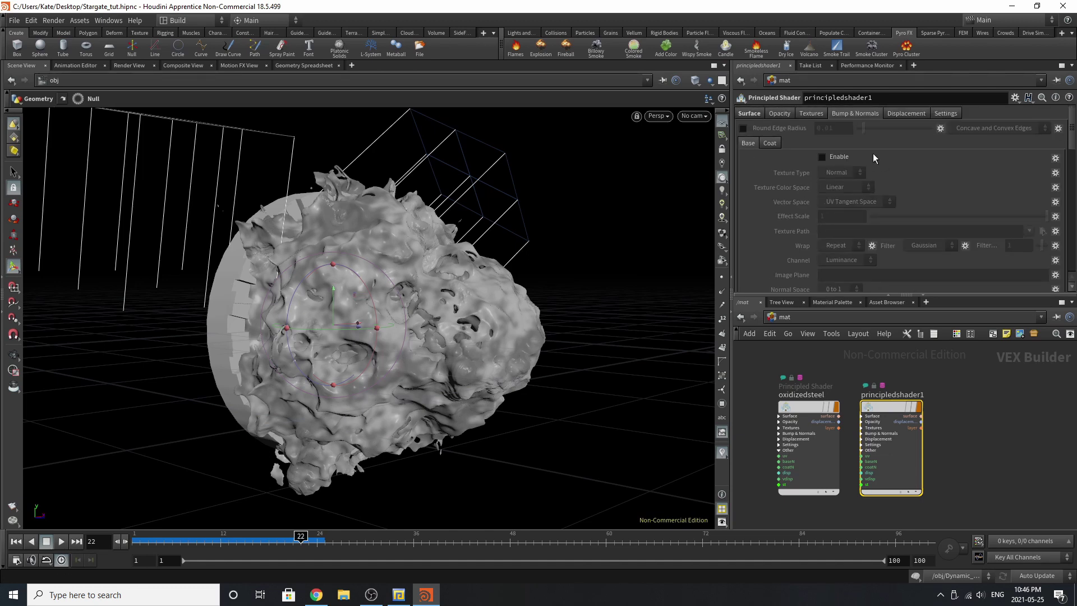
left_click(909, 113)
left_click(953, 114)
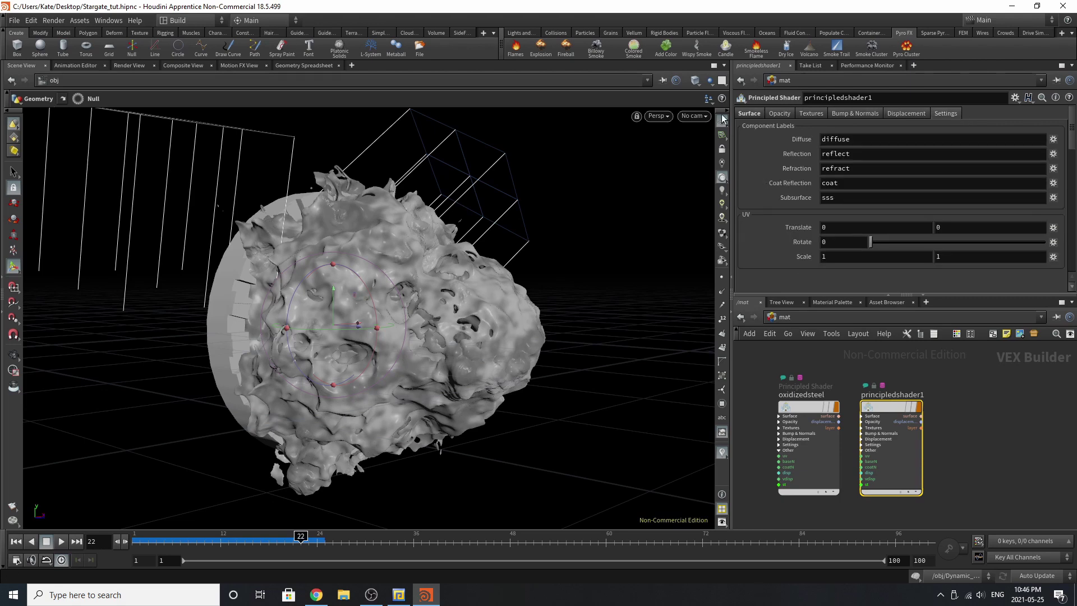
left_click(762, 113)
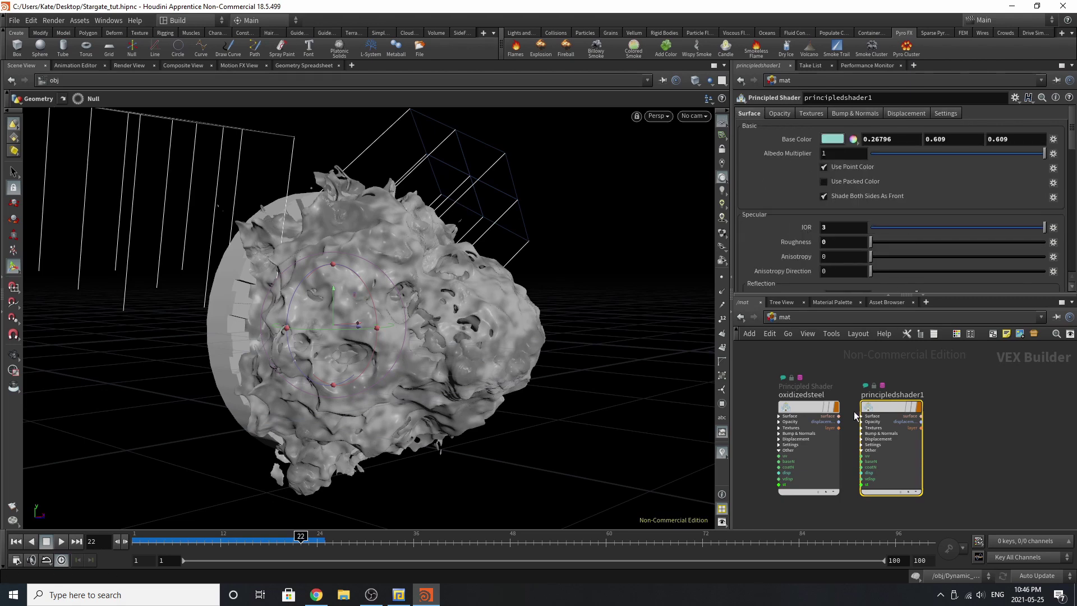
Select the oxidizedsteel material and examine its Bump & Normals settings for both the base and coat layers.
mouse_move(797, 414)
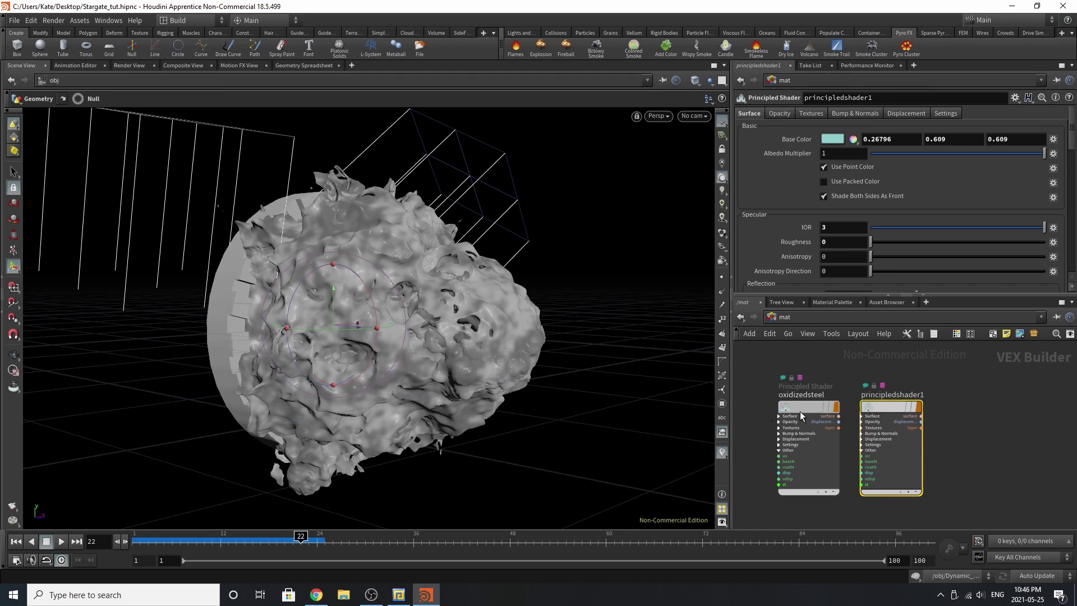
left_click(799, 412)
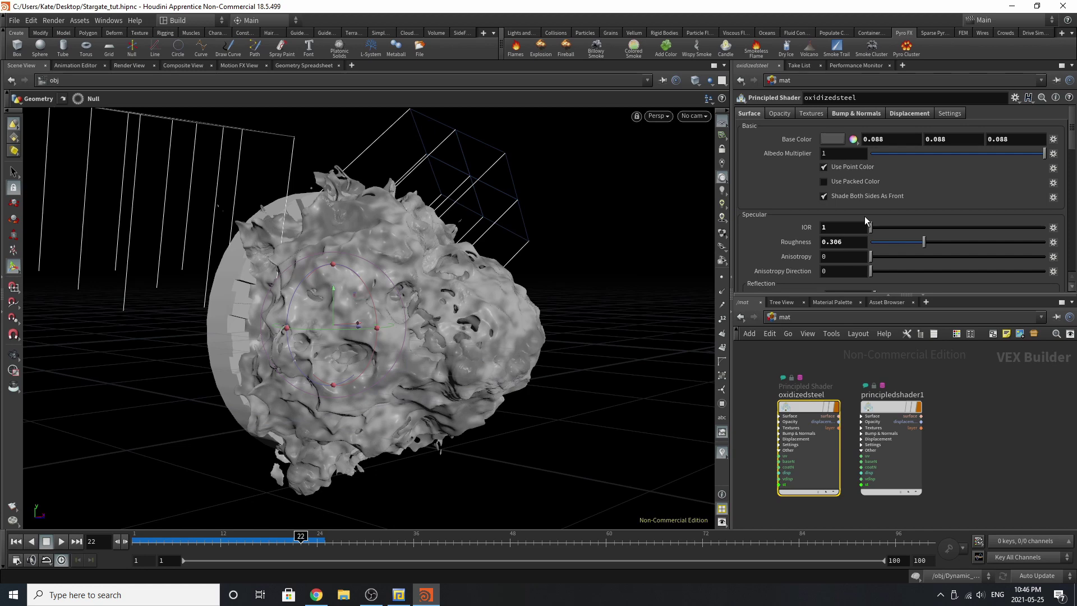
left_click(856, 113)
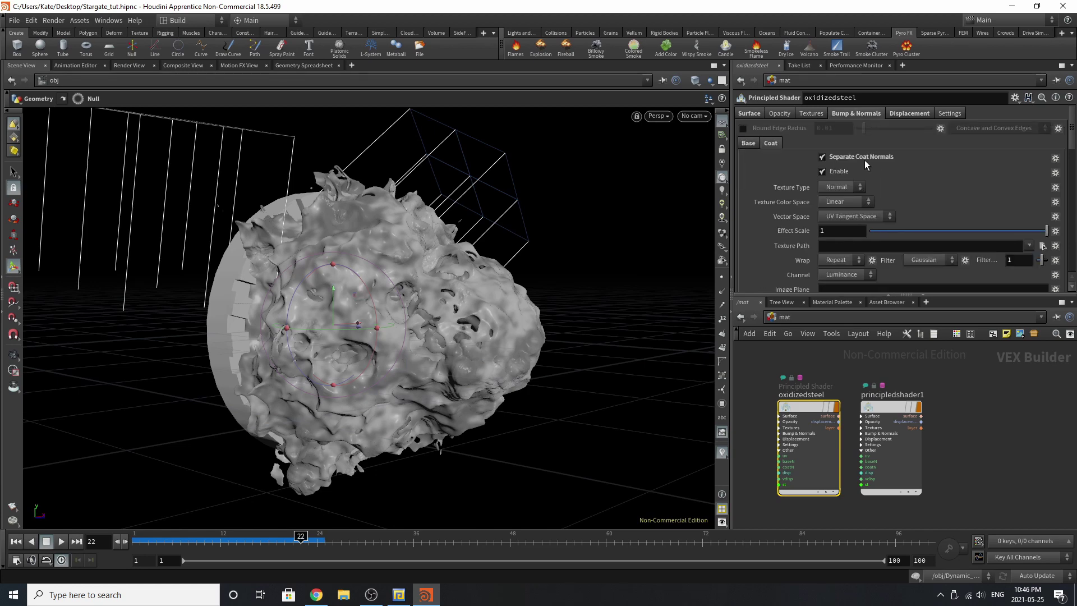
scroll(867, 200, "down", 3)
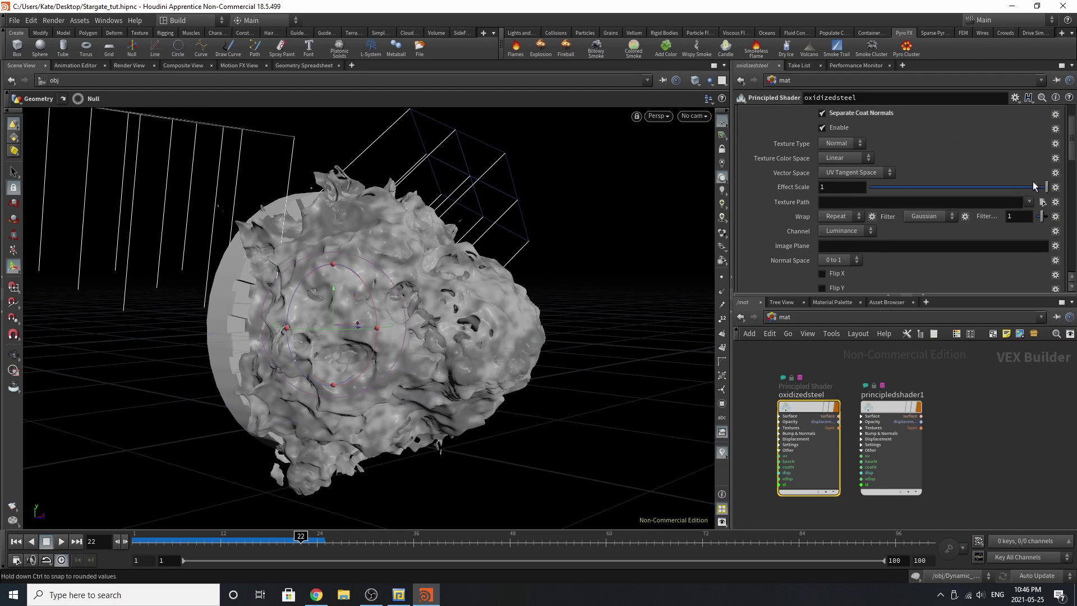
scroll(1031, 183, "up", 3)
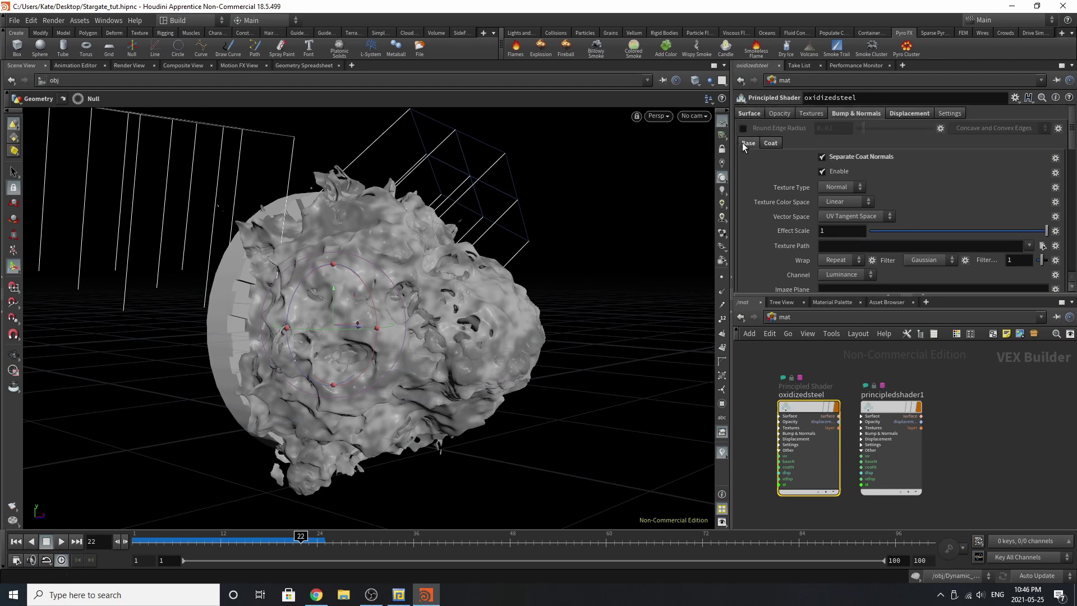
scroll(907, 214, "down", 1)
type("$HFS/houdini/pic/texture/concrete001_height.rat")
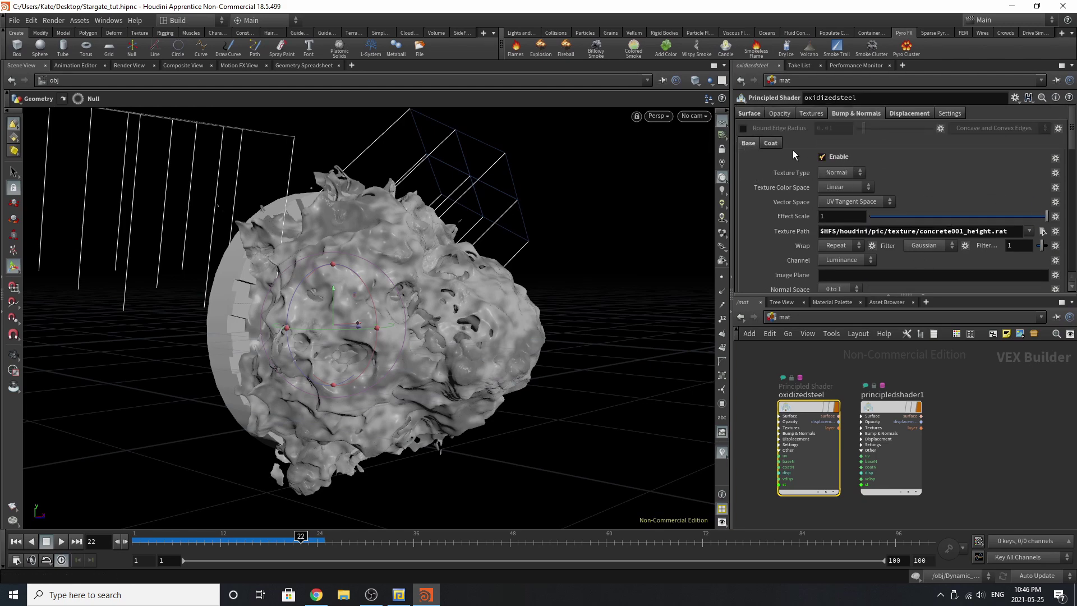
left_click(764, 143)
left_click(748, 143)
Examine oxidizedsteel's Displacement settings, from the displacement bound through the noise type, amplitude, roughness and turbulence.
left_click(893, 114)
scroll(841, 224, "down", 1)
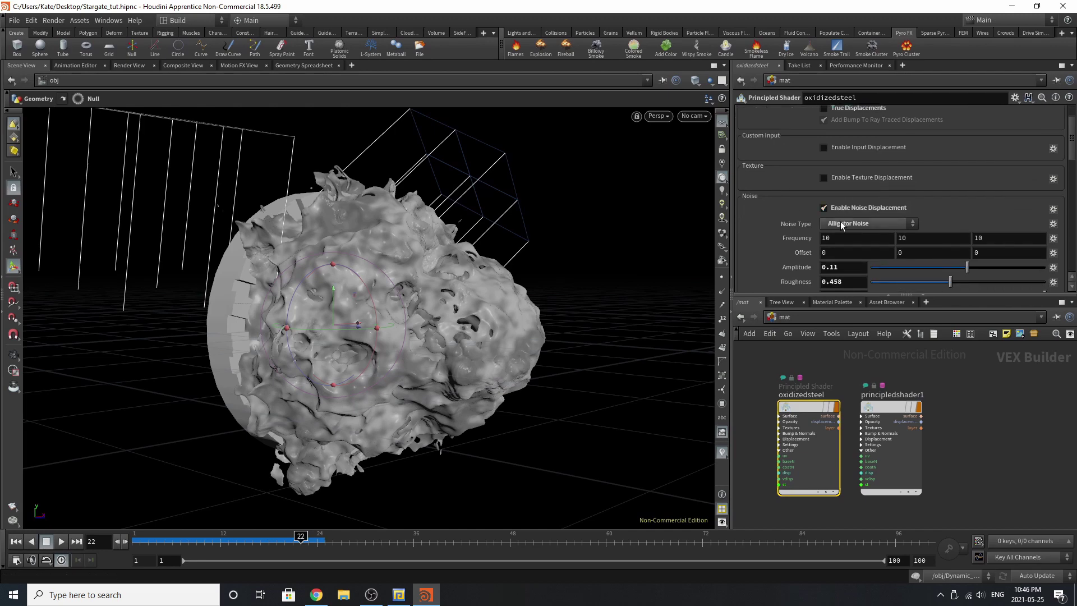
scroll(841, 225, "down", 1)
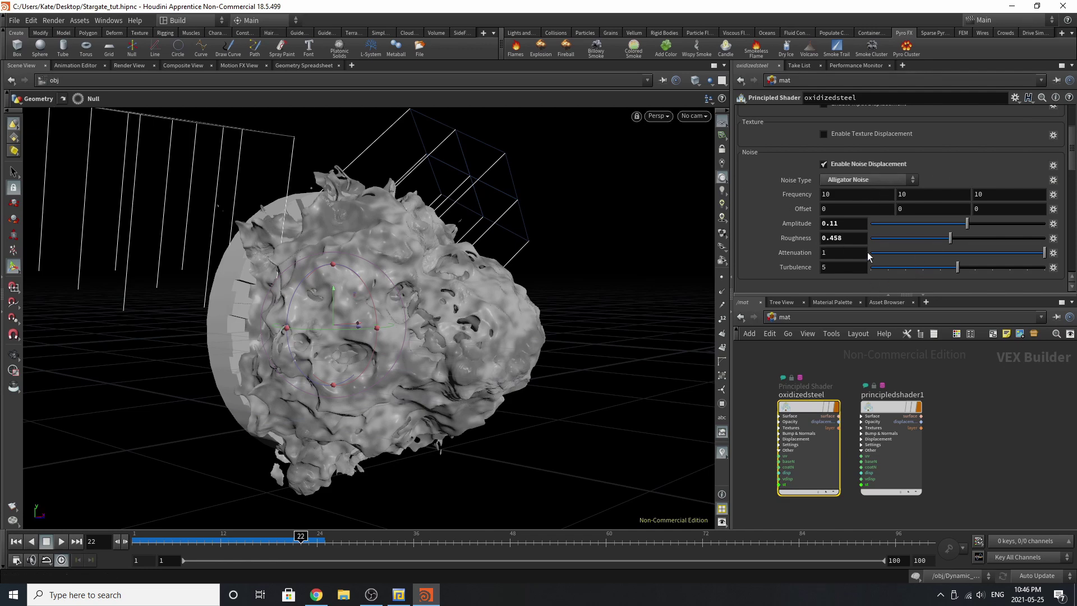
scroll(917, 213, "up", 1)
scroll(917, 213, "up", 1)
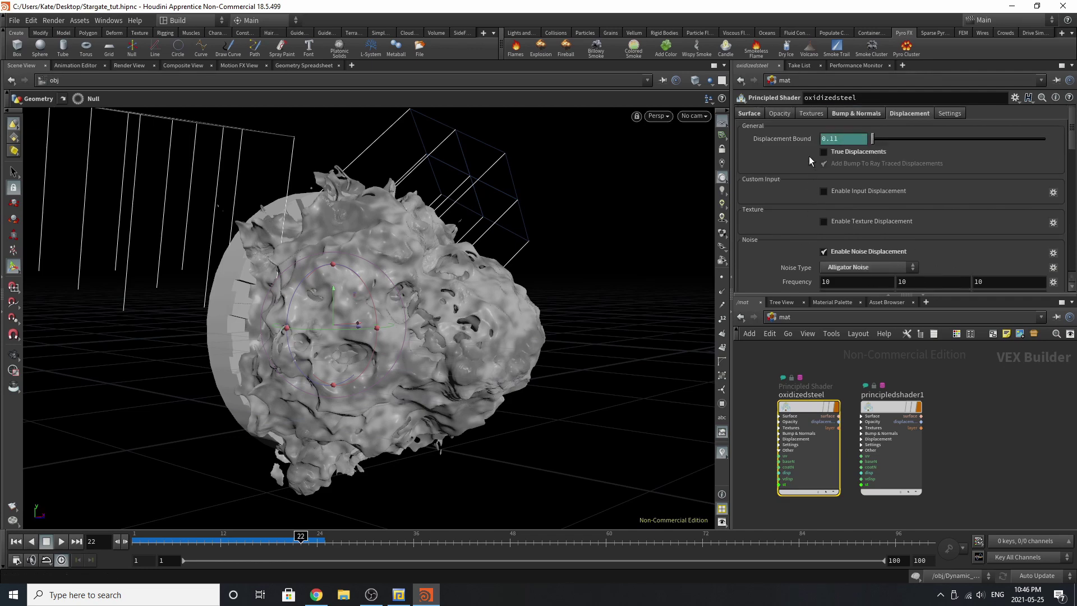
Review oxidizedsteel's Surface settings from base color through emission, and return to the object network.
left_click(754, 112)
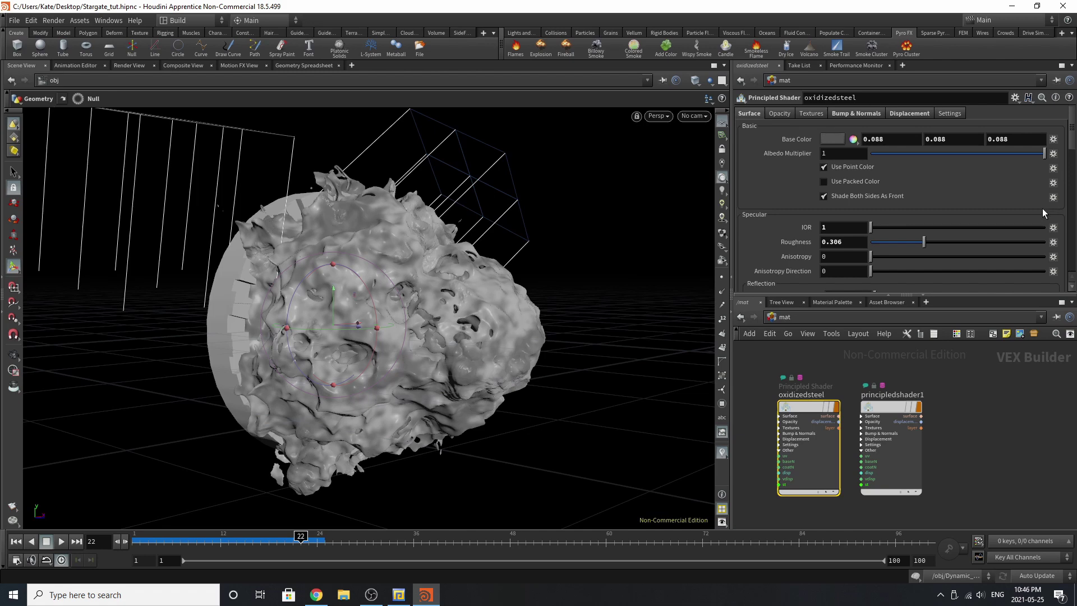
scroll(923, 157, "down", 10)
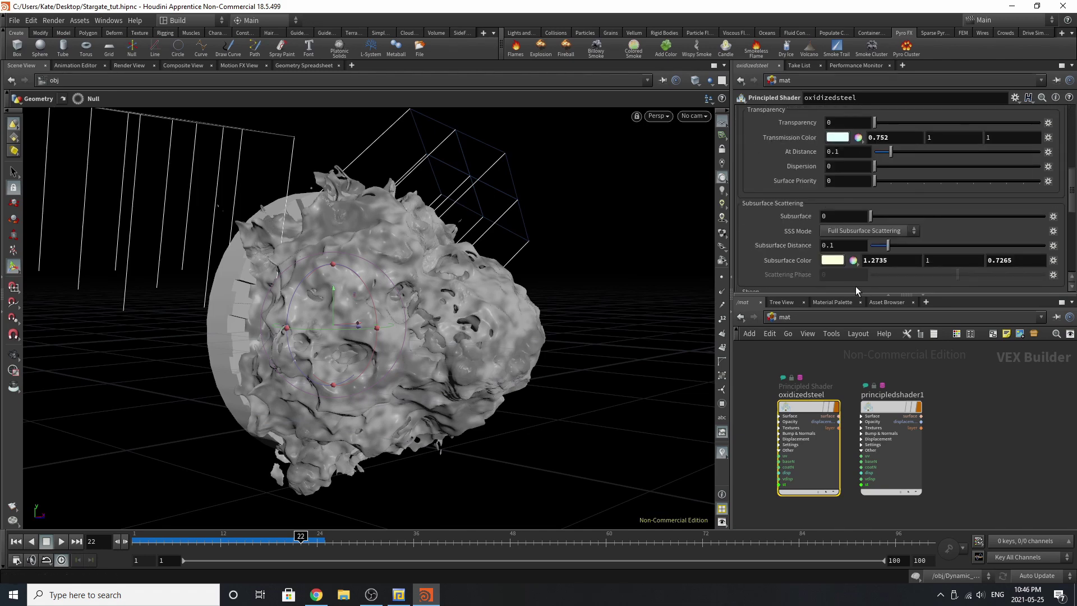
scroll(843, 259, "down", 5)
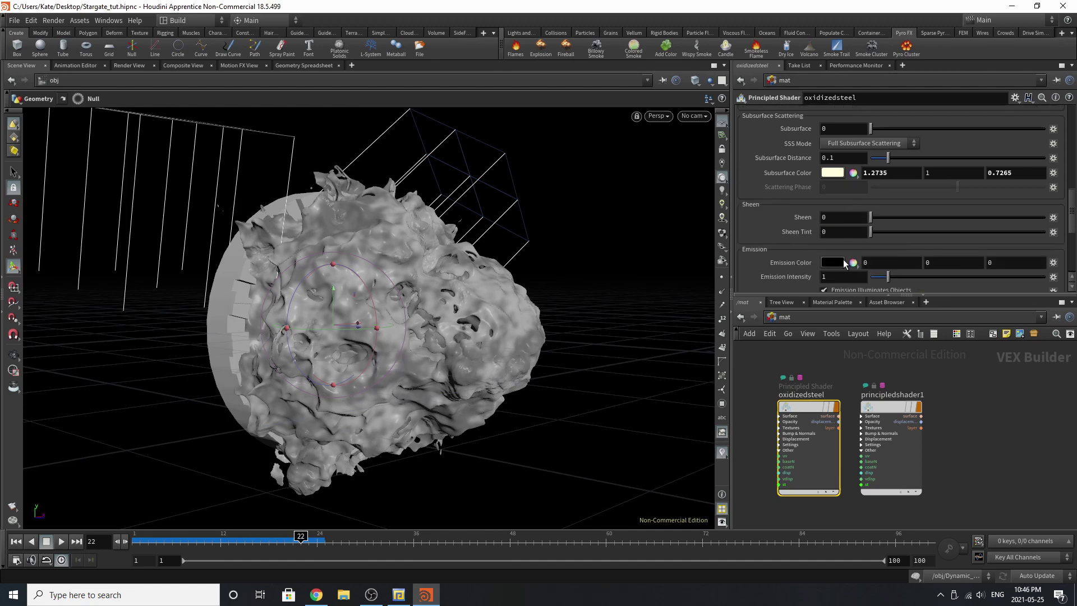
scroll(843, 259, "up", 12)
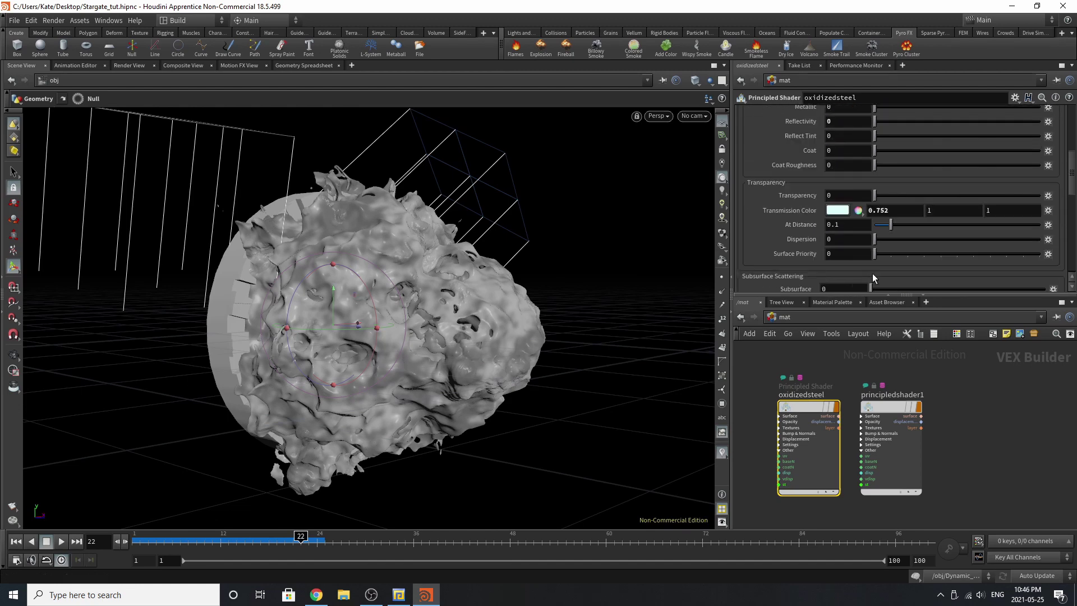
scroll(873, 273, "up", 4)
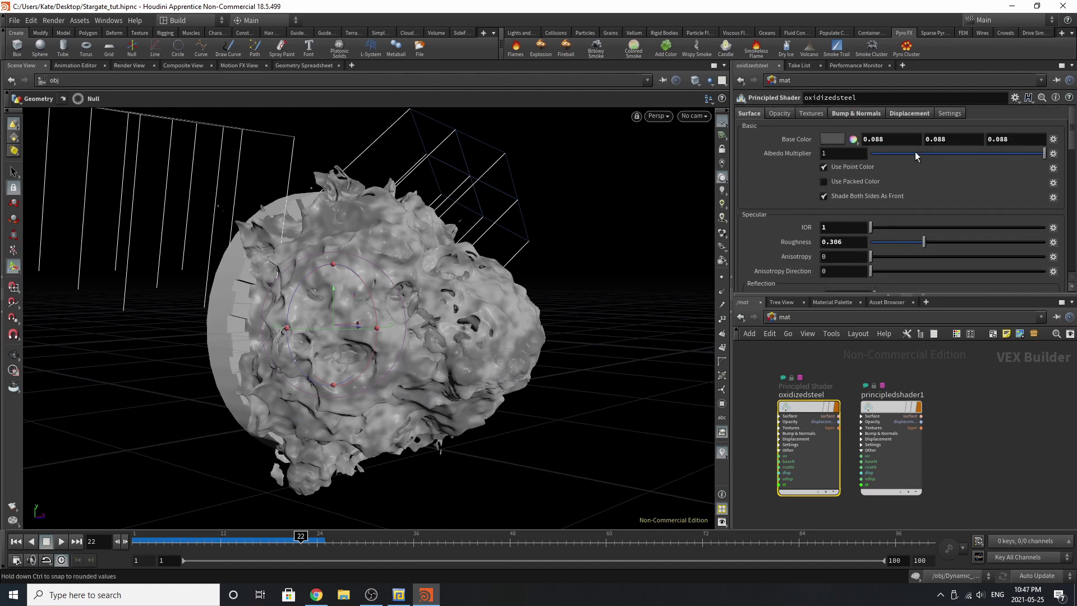
left_click(741, 316)
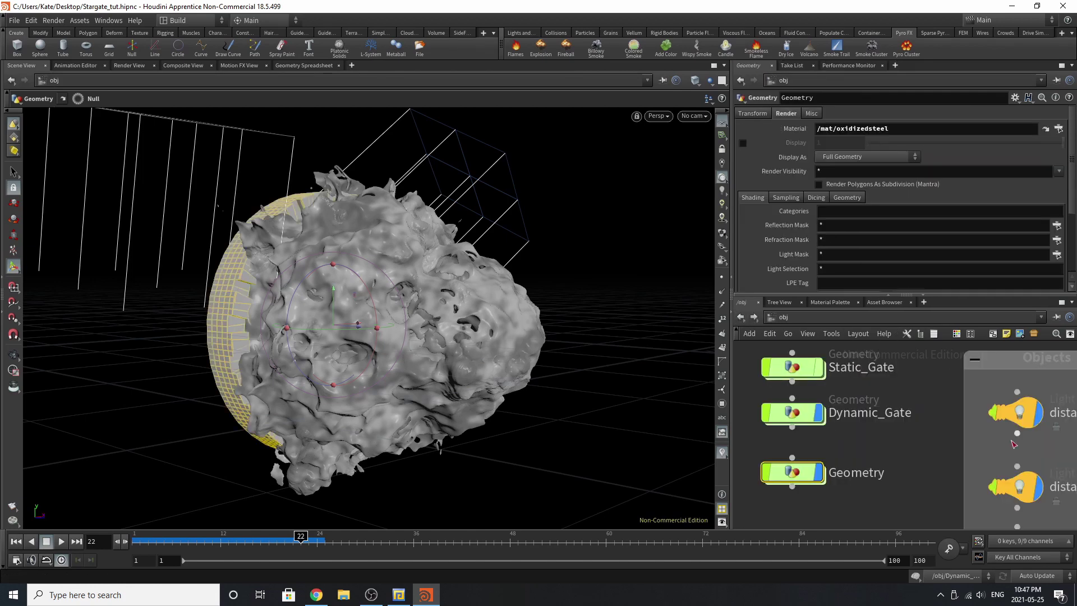